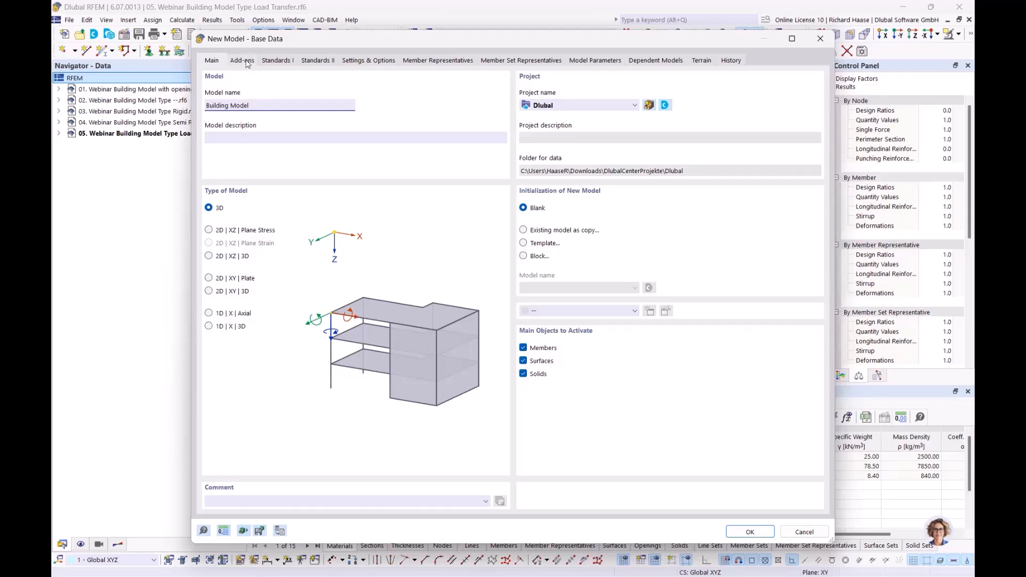
- Tick the Building Model and Concrete Design add-ons for the new model
click(248, 63)
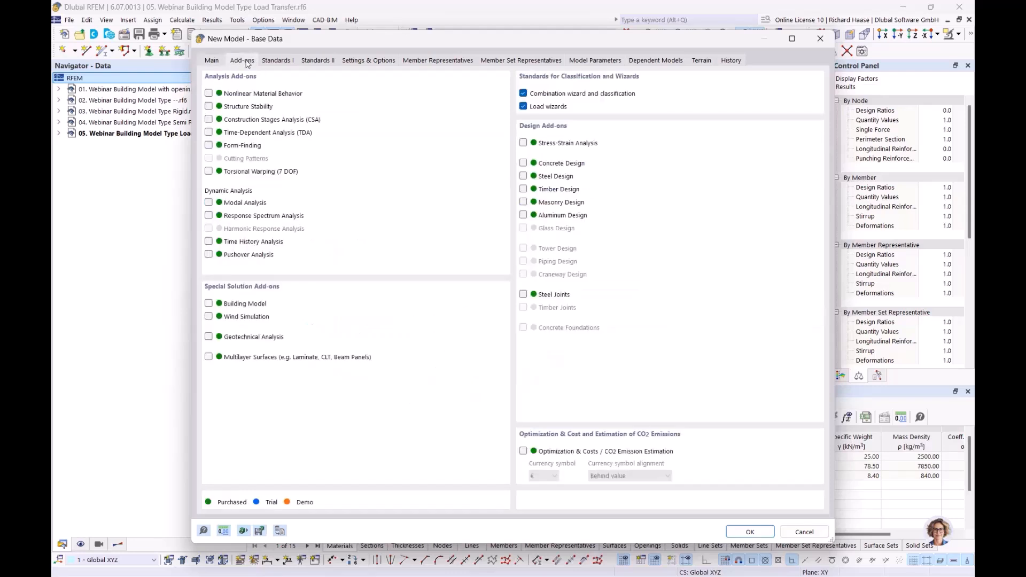
click(209, 304)
click(524, 163)
- Set DIN annexes 2012-08 for combinations, 2019-04 for load wizards and 2015-12 for concrete design
click(284, 59)
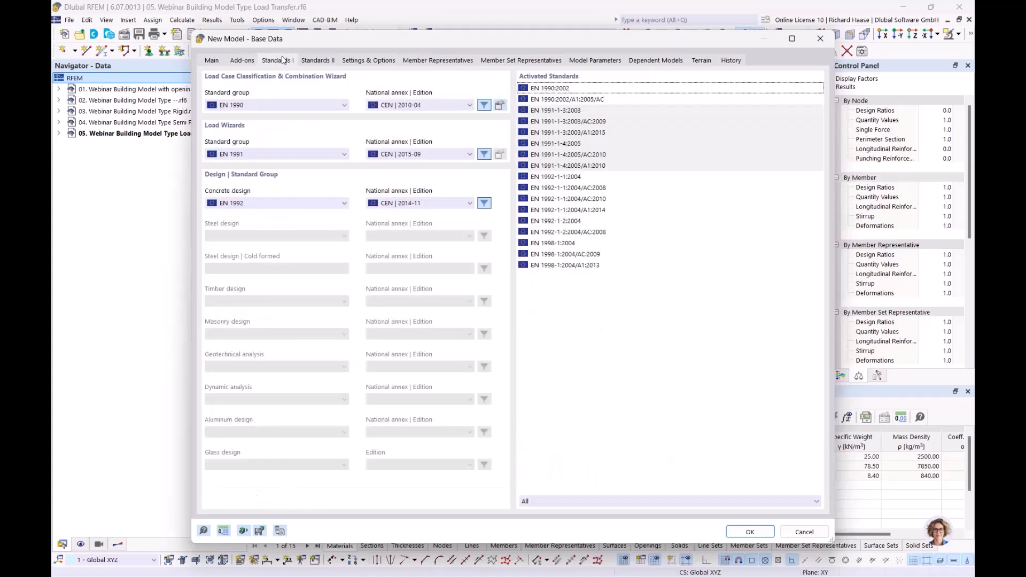
click(398, 105)
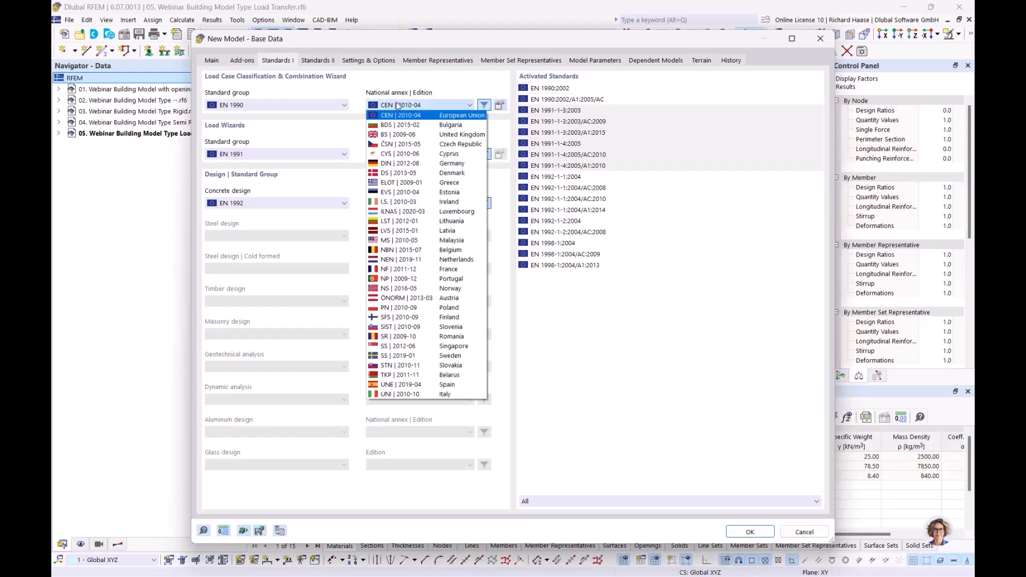
click(391, 164)
click(408, 156)
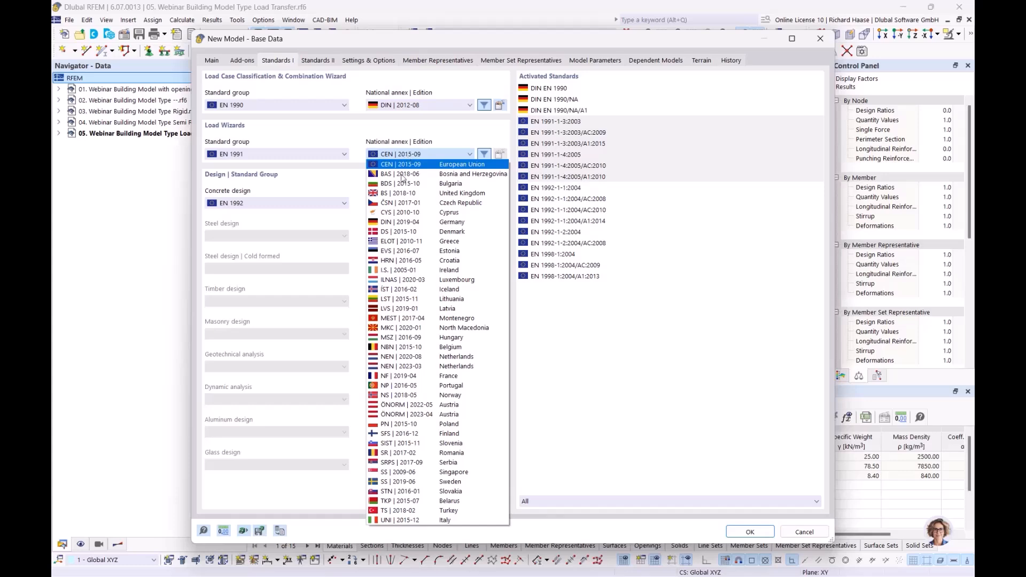
click(400, 222)
click(414, 206)
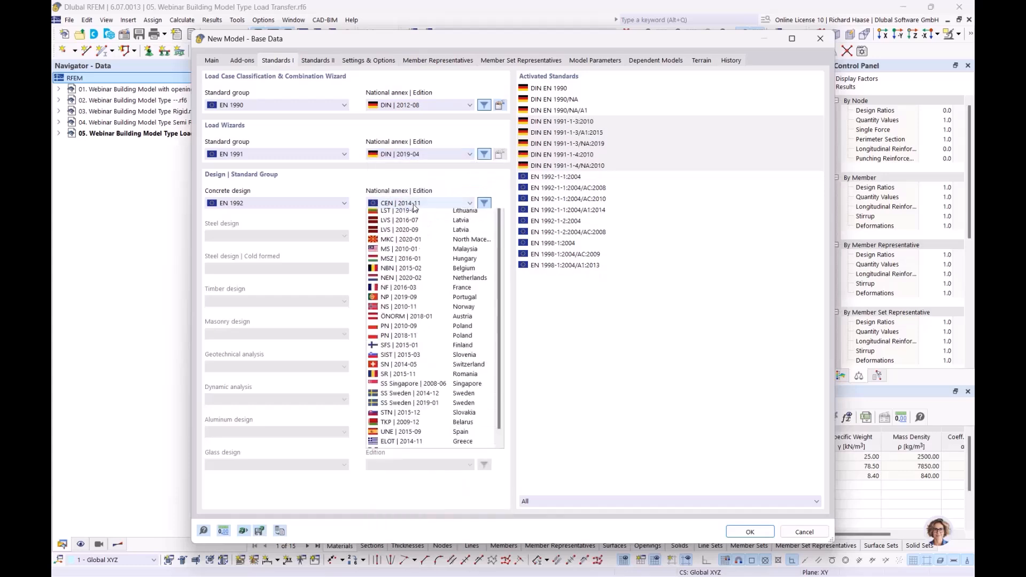
click(408, 261)
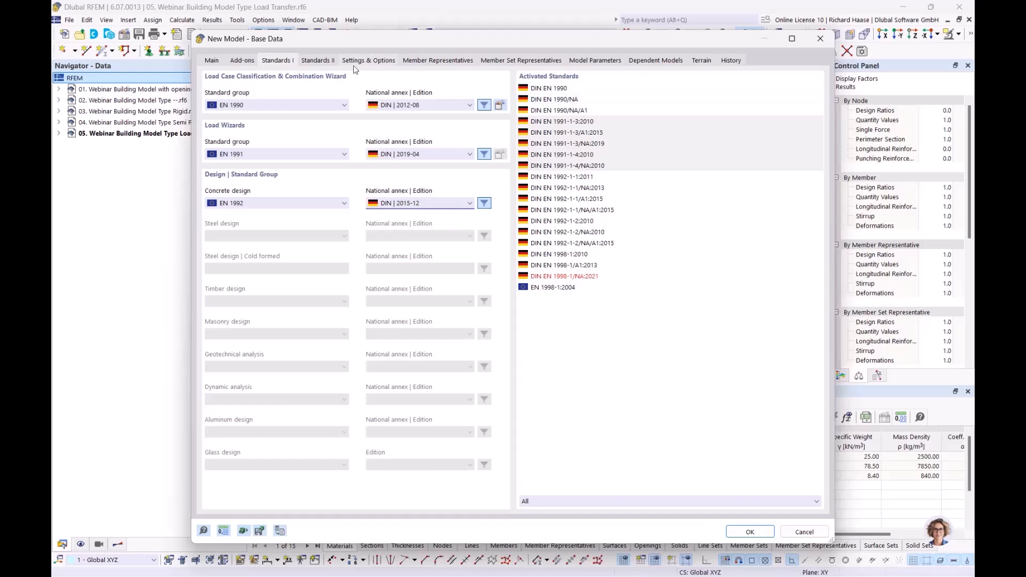
click(236, 61)
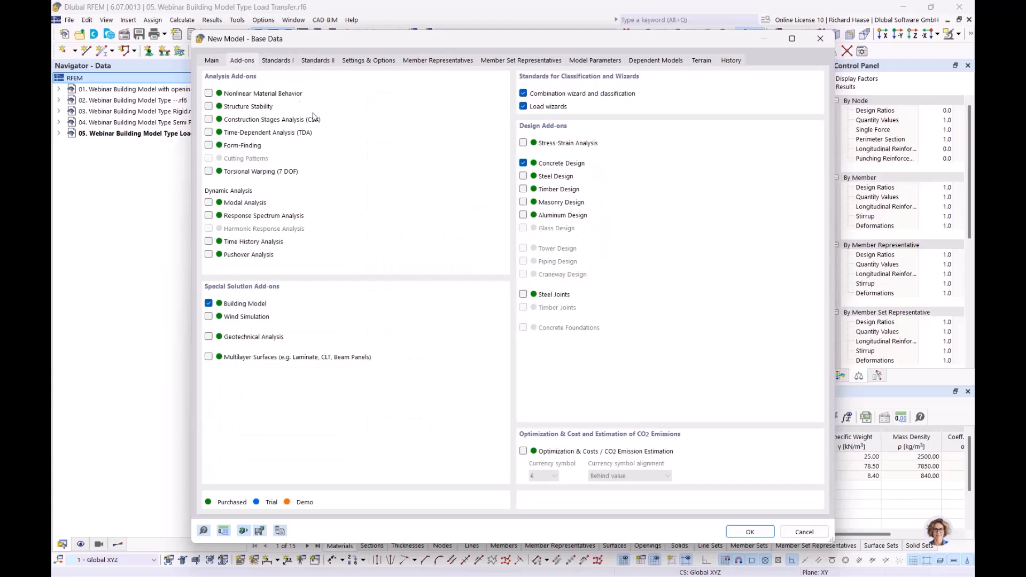
- Review the Settings & Options and Main tabs, then create 'Building Model'
click(368, 61)
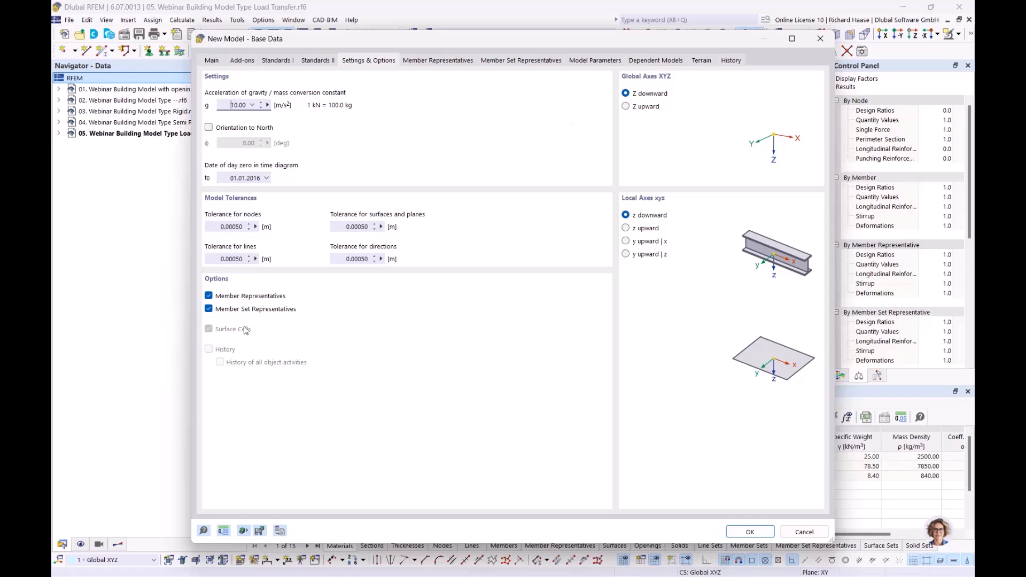
click(220, 59)
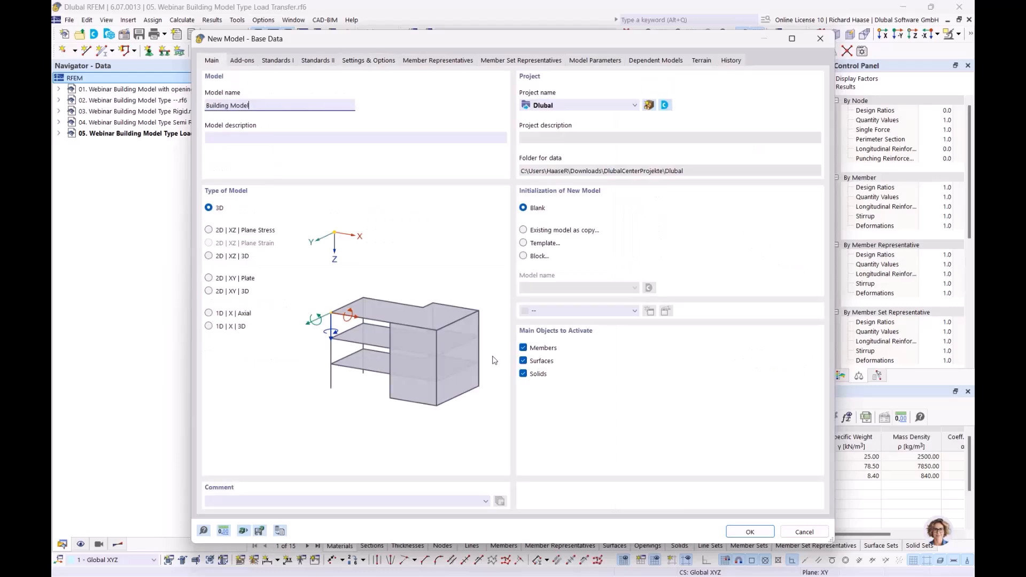
click(741, 532)
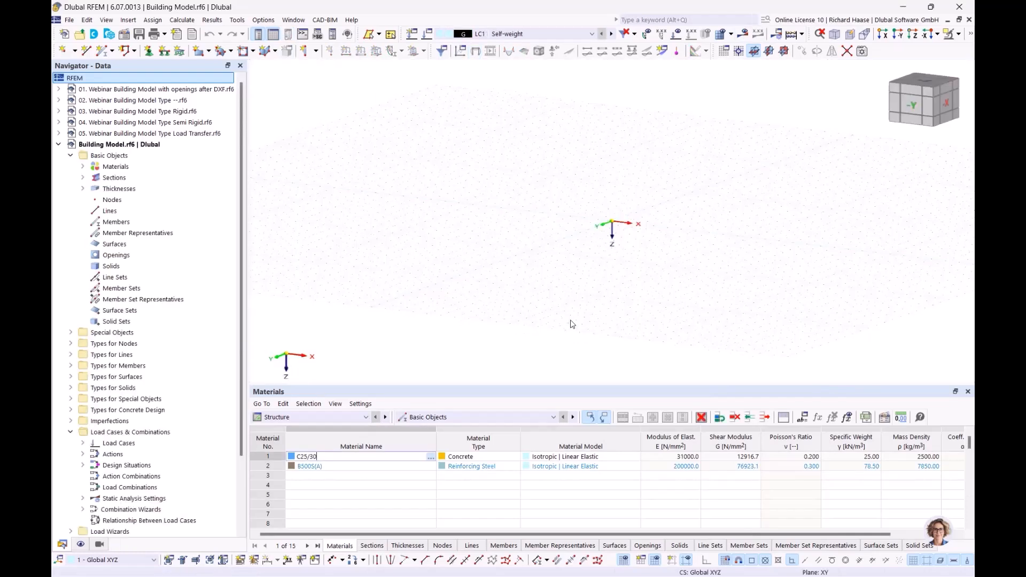
- Delete all the default basic objects from the model
right_click(130, 158)
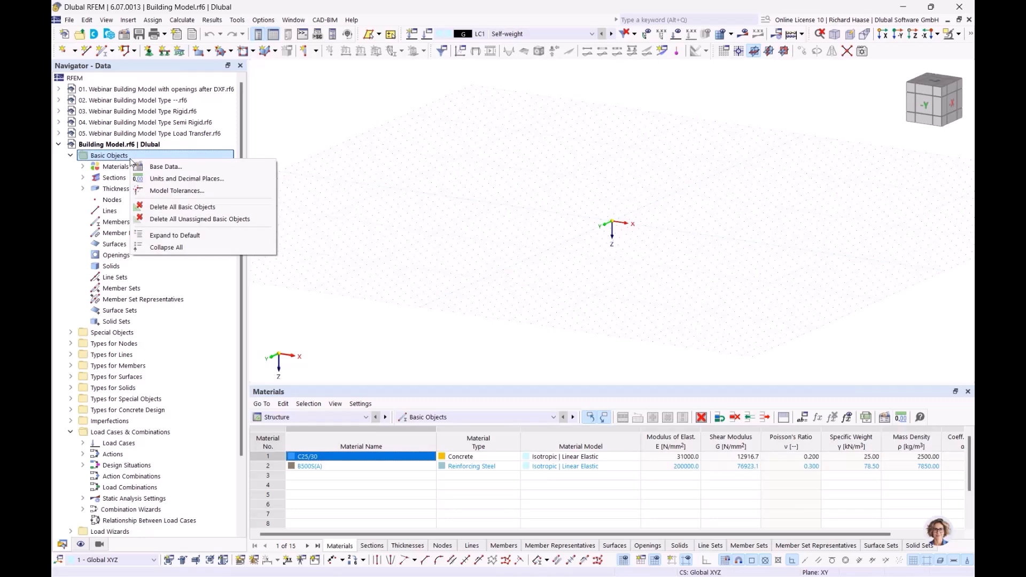
click(165, 208)
click(564, 347)
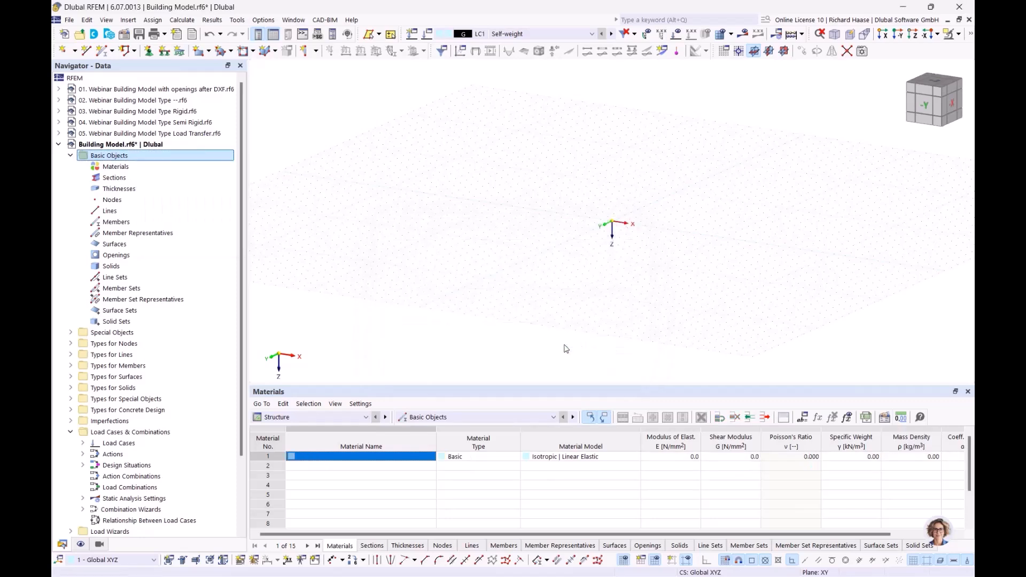
- Add C25/30 concrete and B500S(A) reinforcing steel as new materials from the DIN library
click(152, 169)
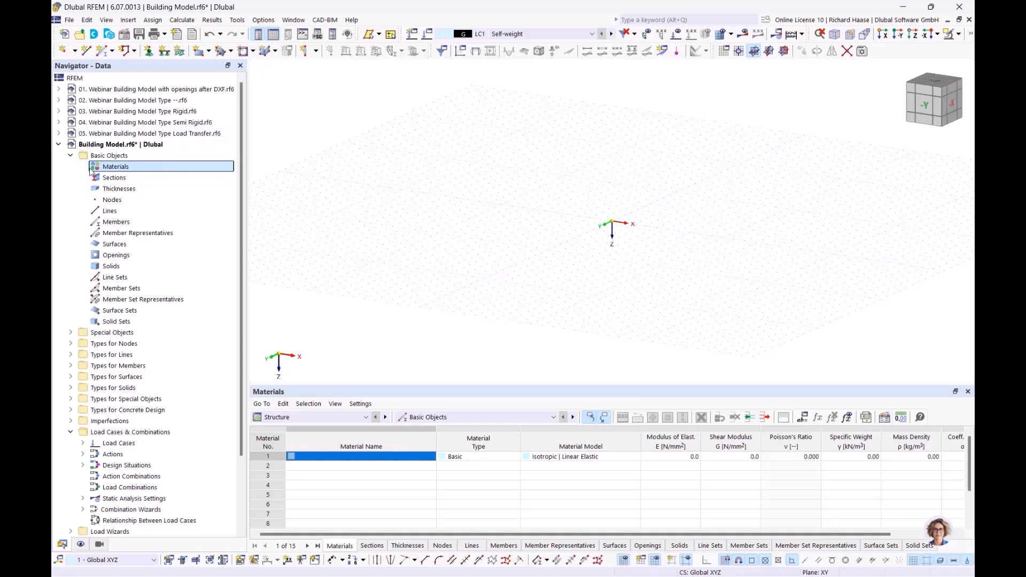
right_click(114, 169)
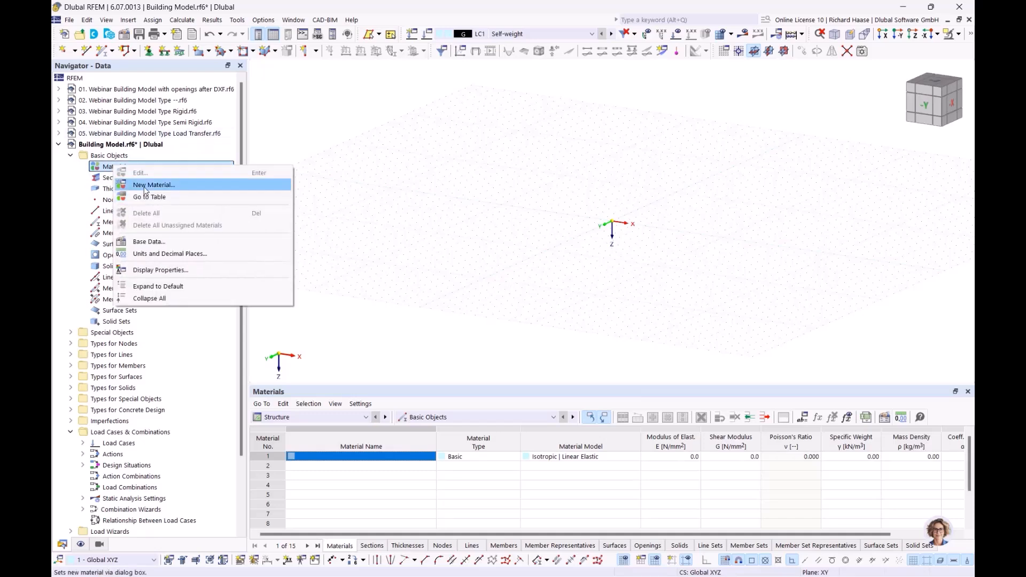
click(143, 188)
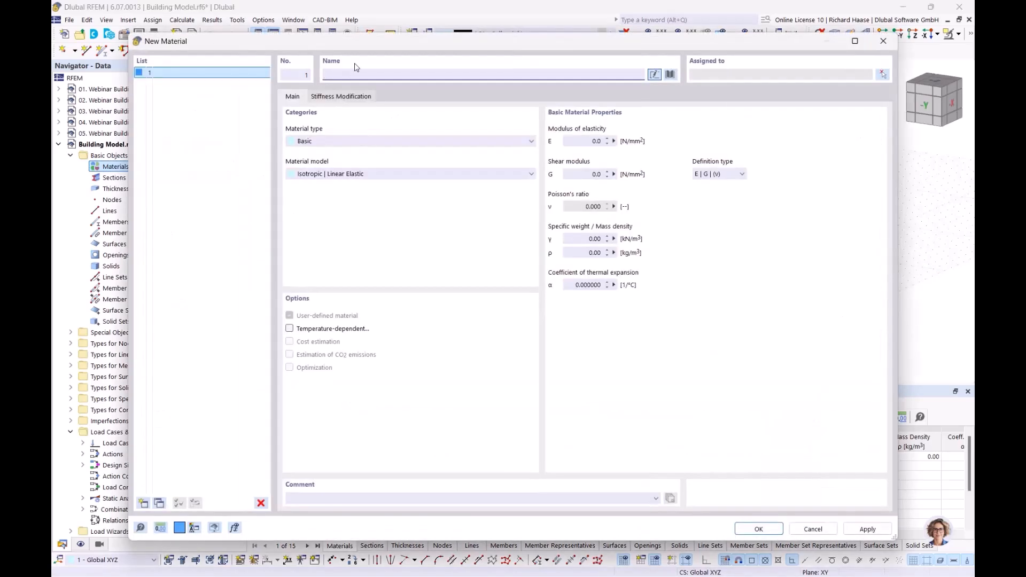
text(c)
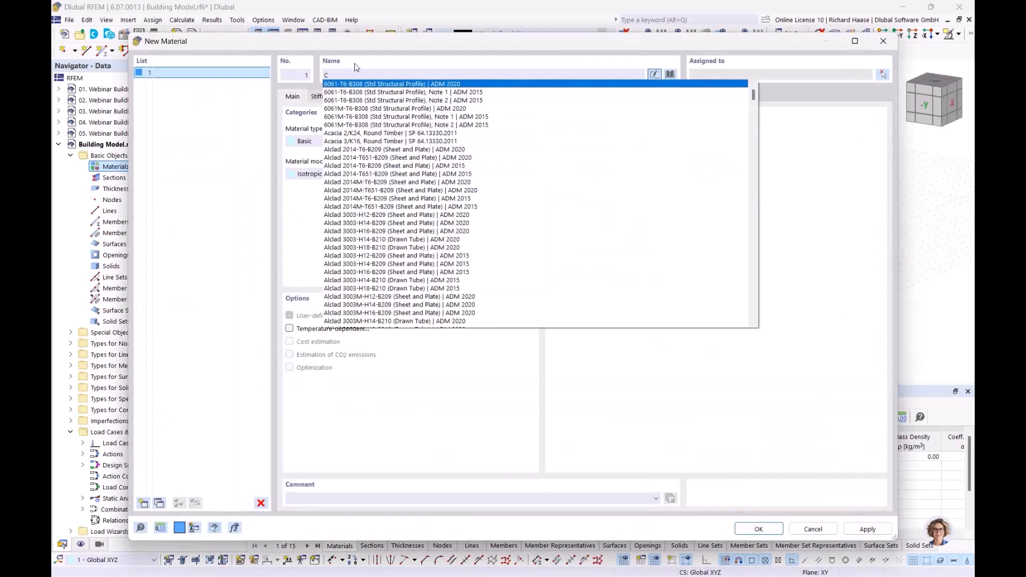
text(250)
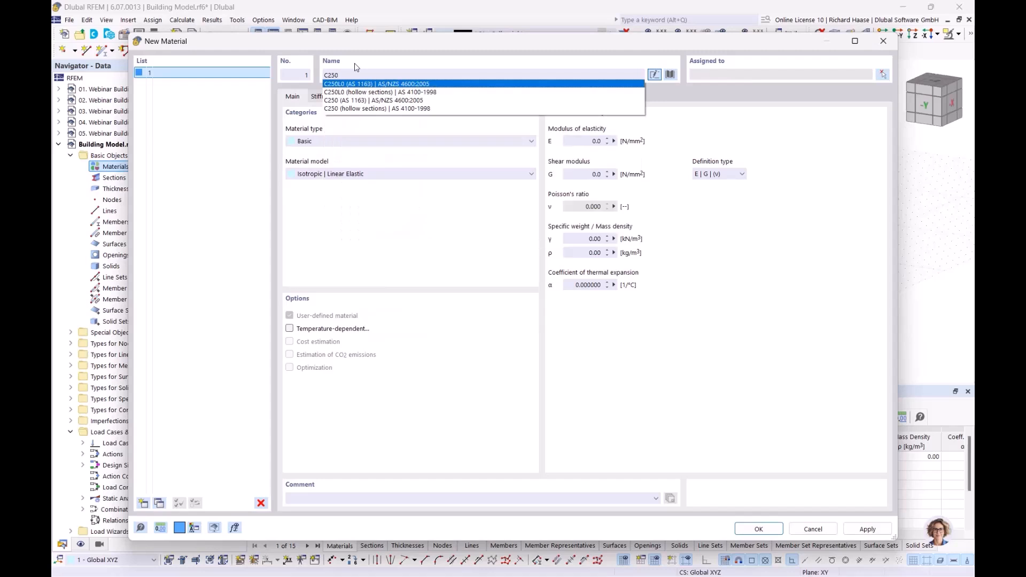
key(BackSpace)
text(/)
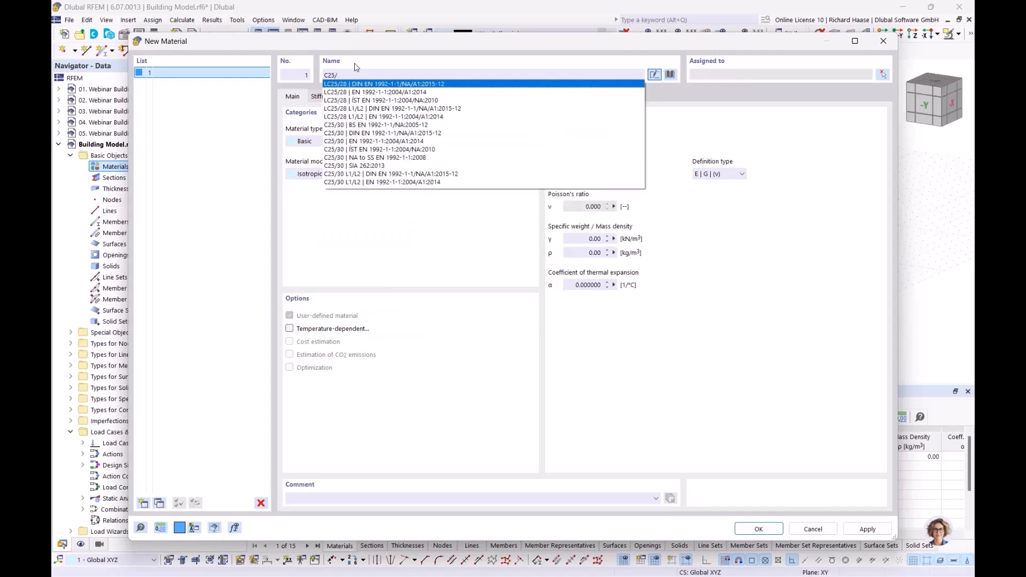
text(30)
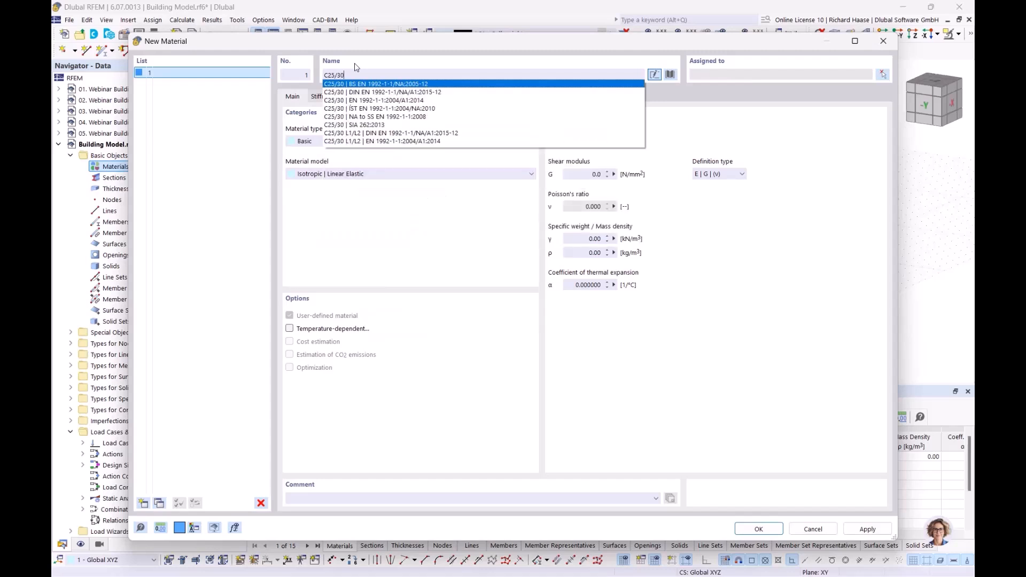
click(361, 92)
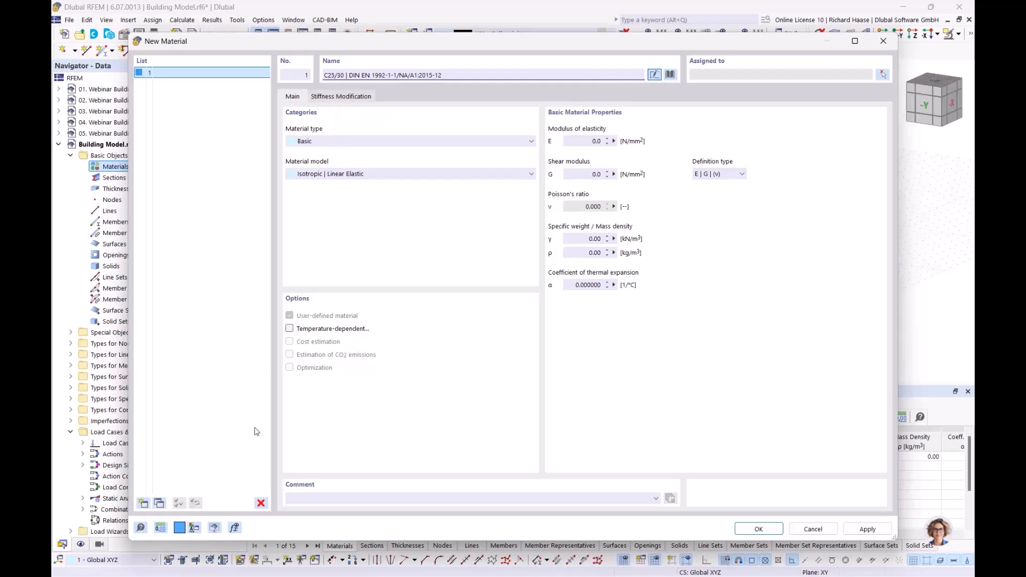
click(143, 503)
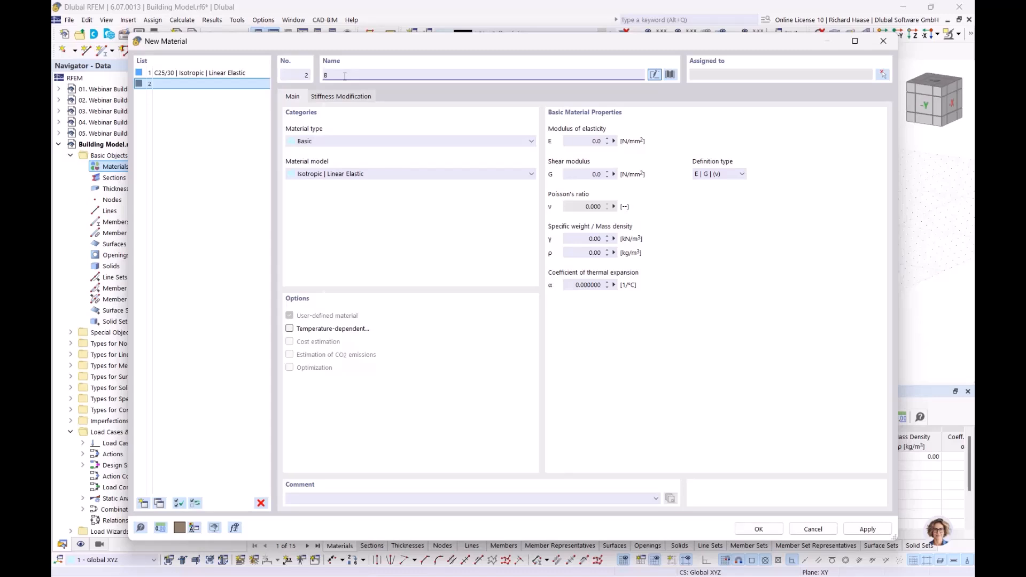
text(B500)
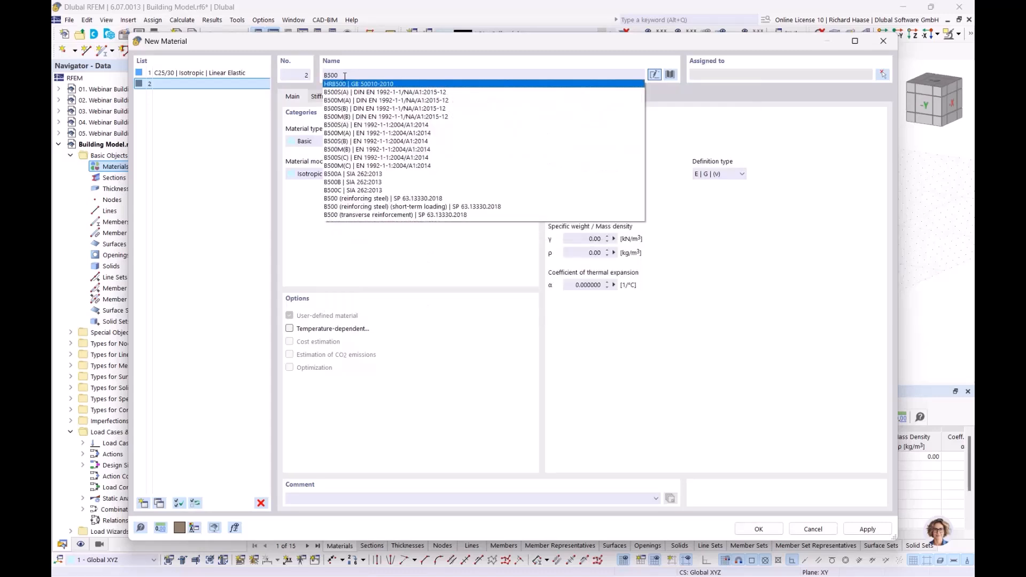
text(S)
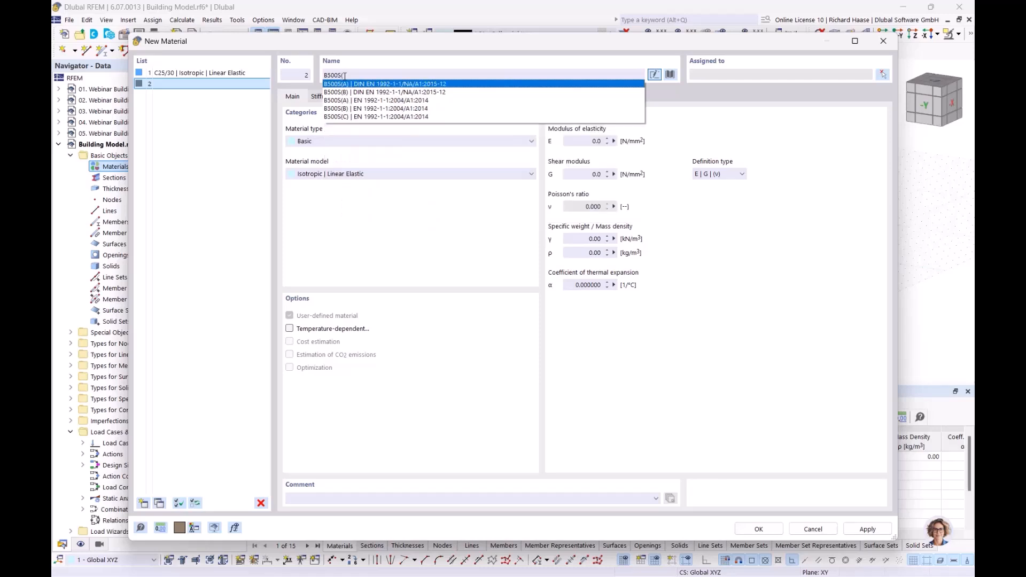
text((A)
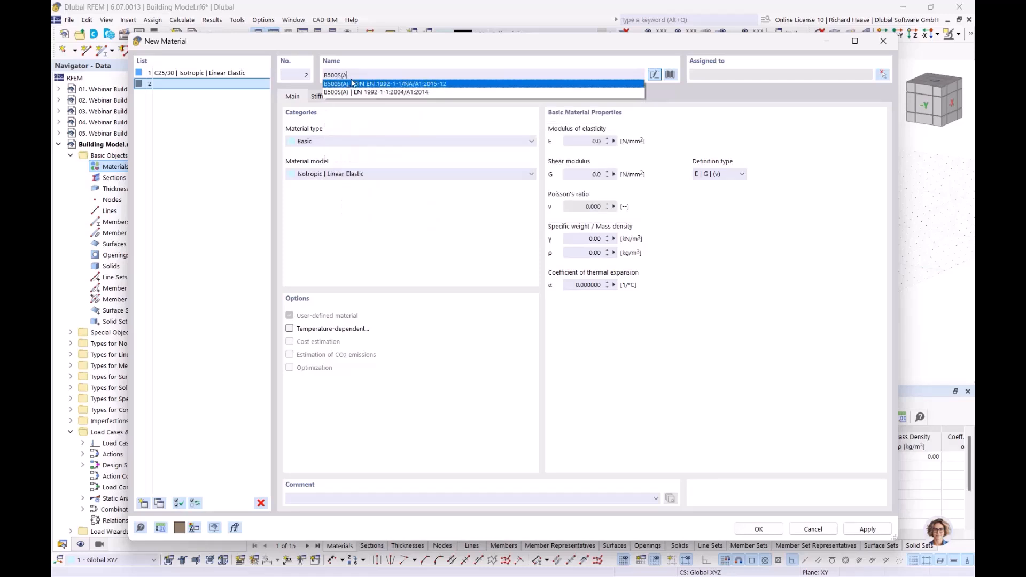
click(362, 86)
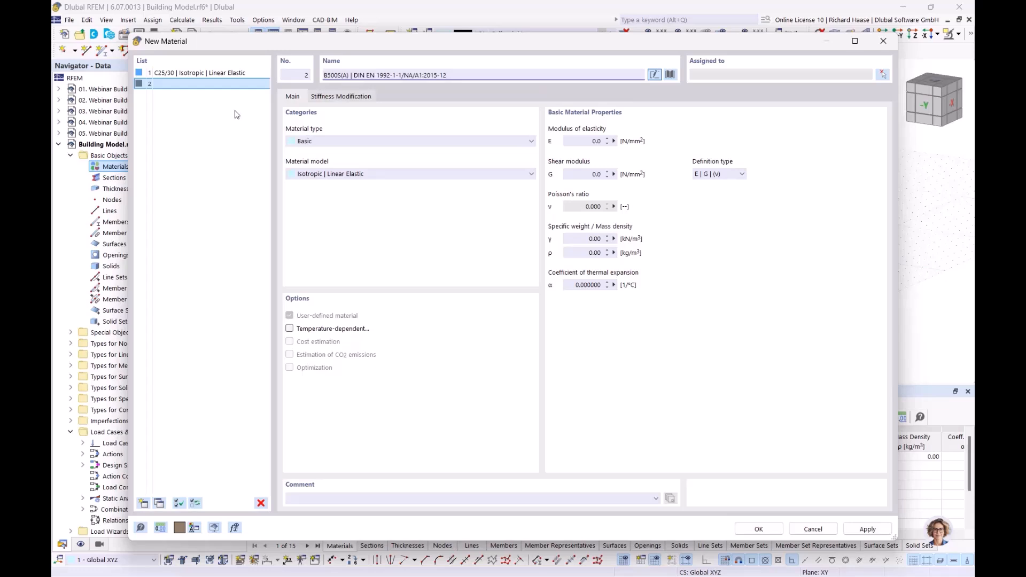
click(143, 503)
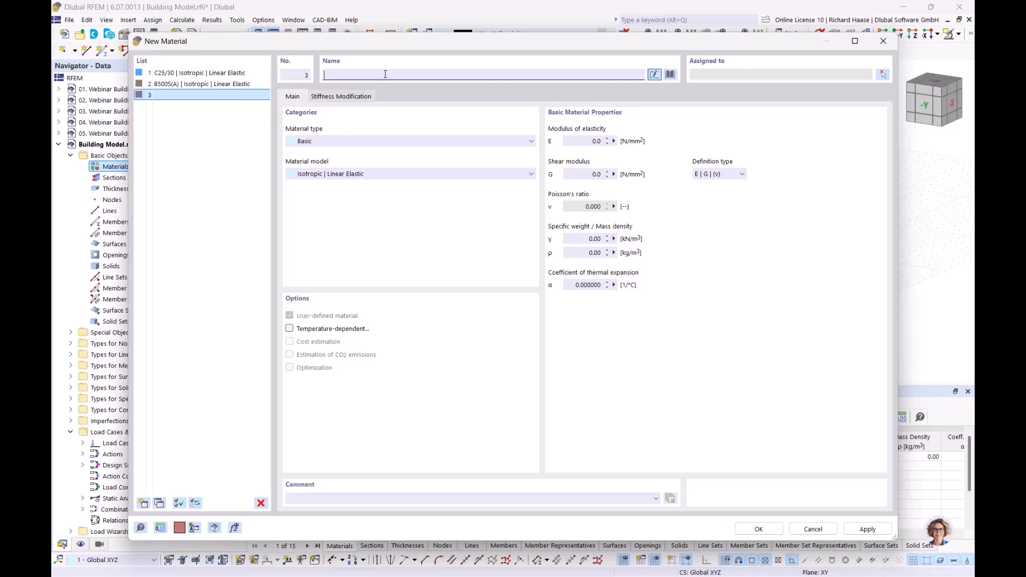
- Search 'Porotherm 20-50' and add Porotherm 20-50 Plan | Wienerberger Österreich (2023) as material 3
text(pro)
key(BackSpace)
key(BackSpace)
text(o)
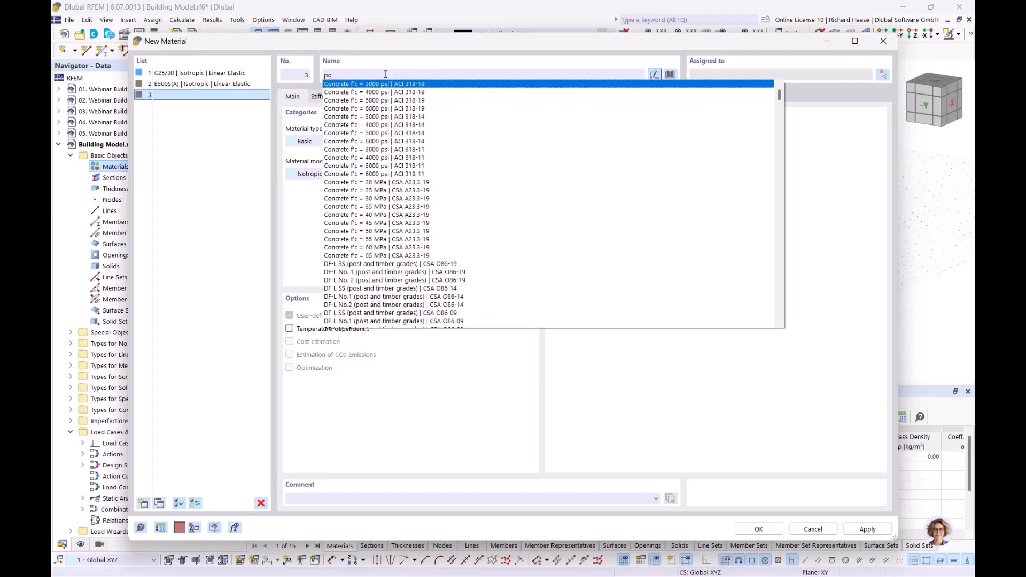
text(rothem)
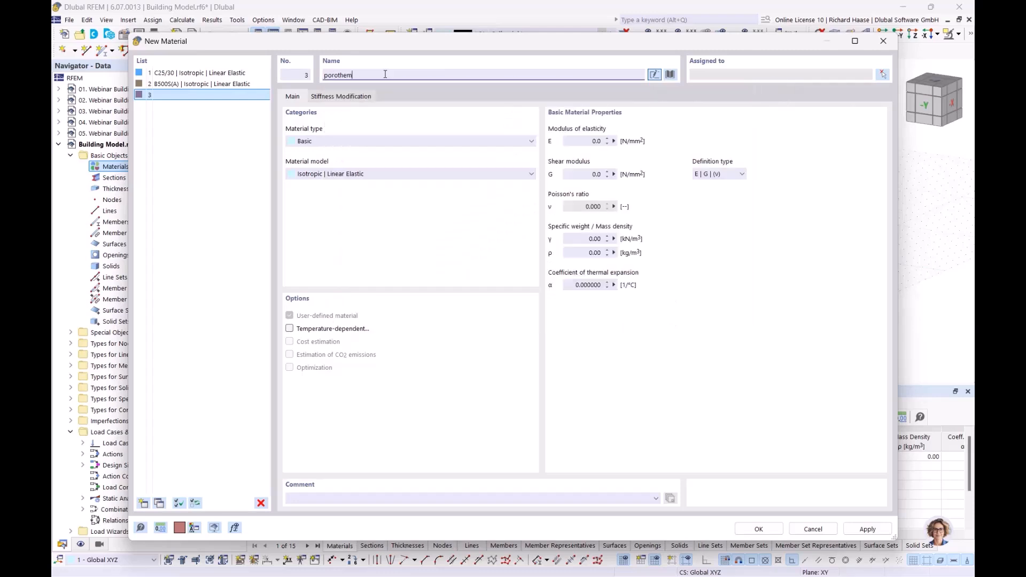
key(BackSpace)
text(rm)
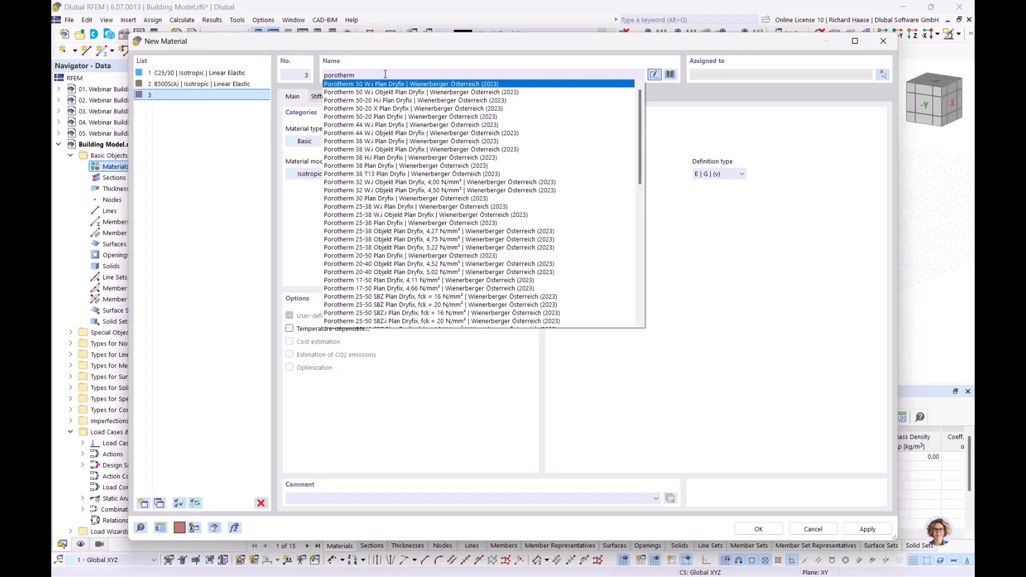
text( 20-50)
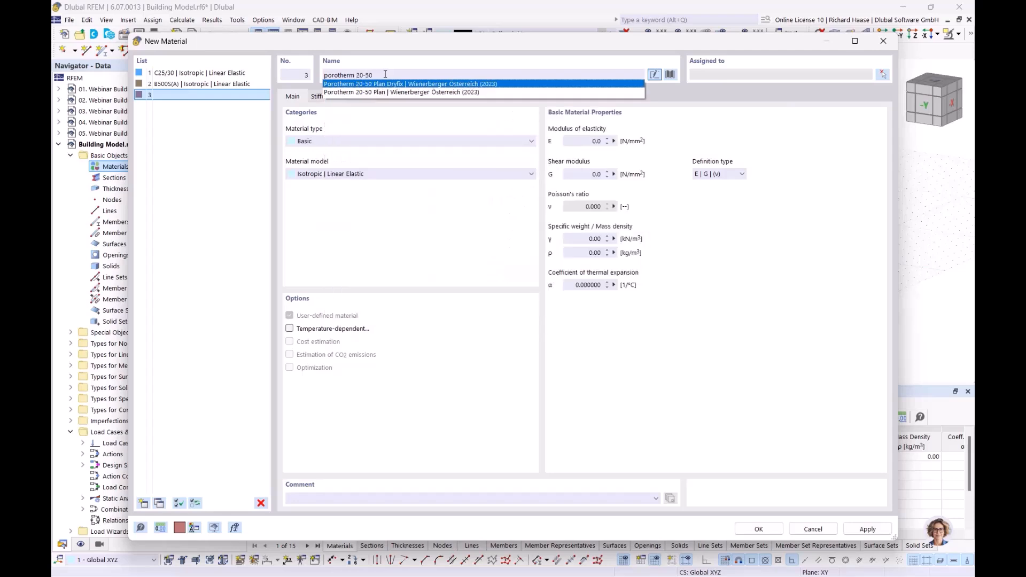
click(407, 92)
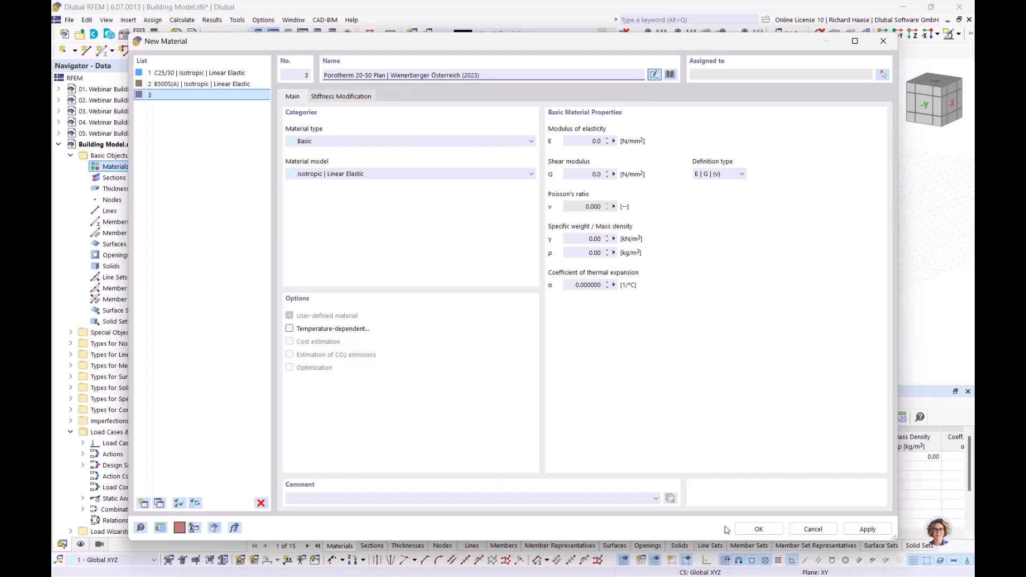
click(758, 529)
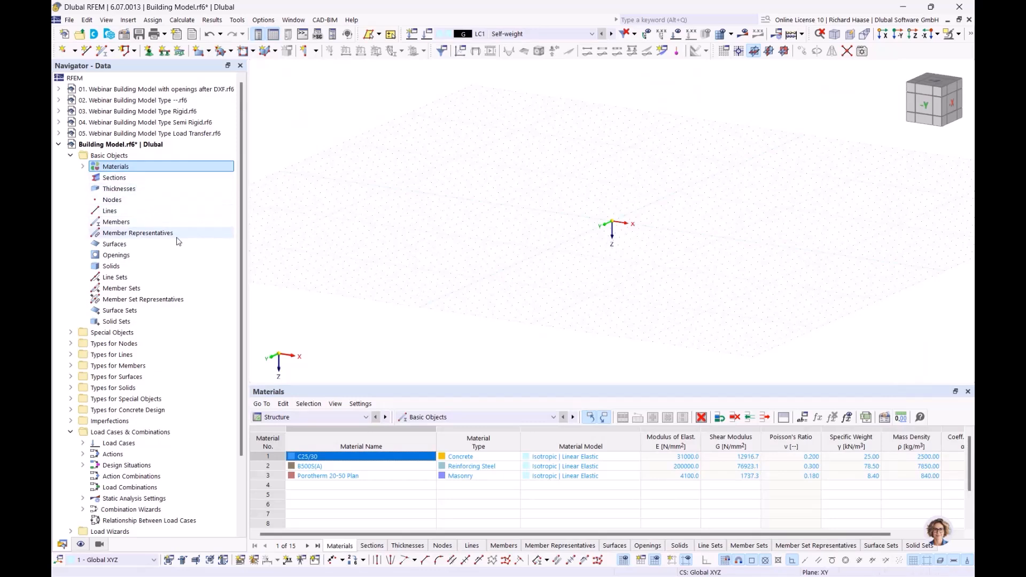
- Create a new background layer under Guide Objects and select Webinar Gebäudemodell.dxf as its file
scroll(177, 241, down, 3)
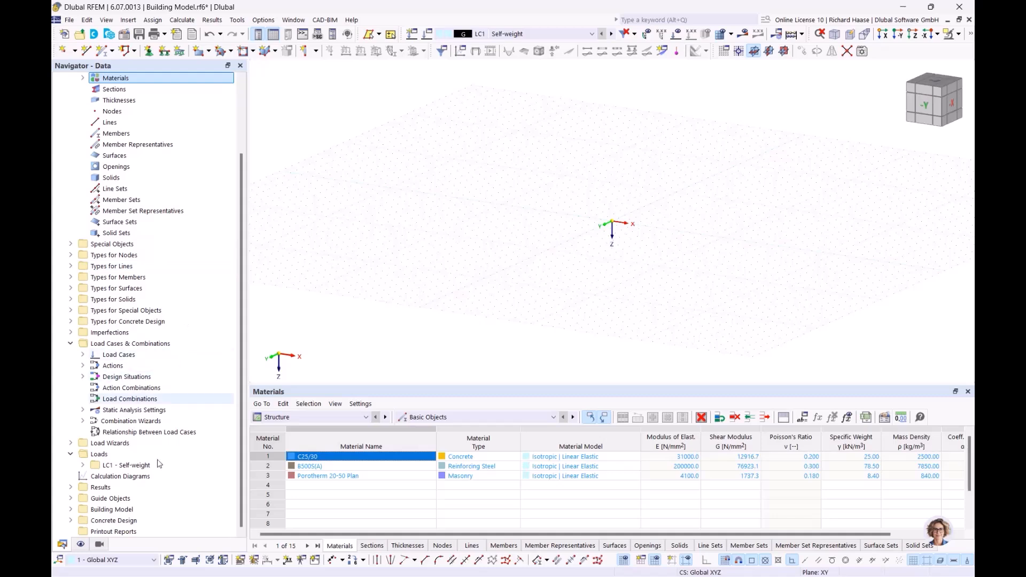
click(70, 499)
scroll(153, 498, down, 1)
click(128, 499)
right_click(127, 499)
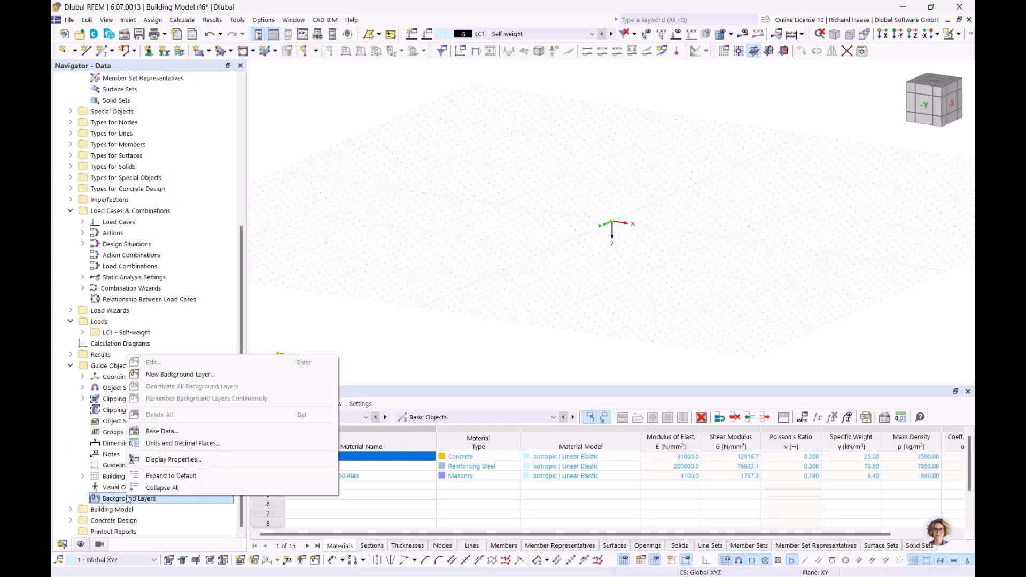
click(185, 375)
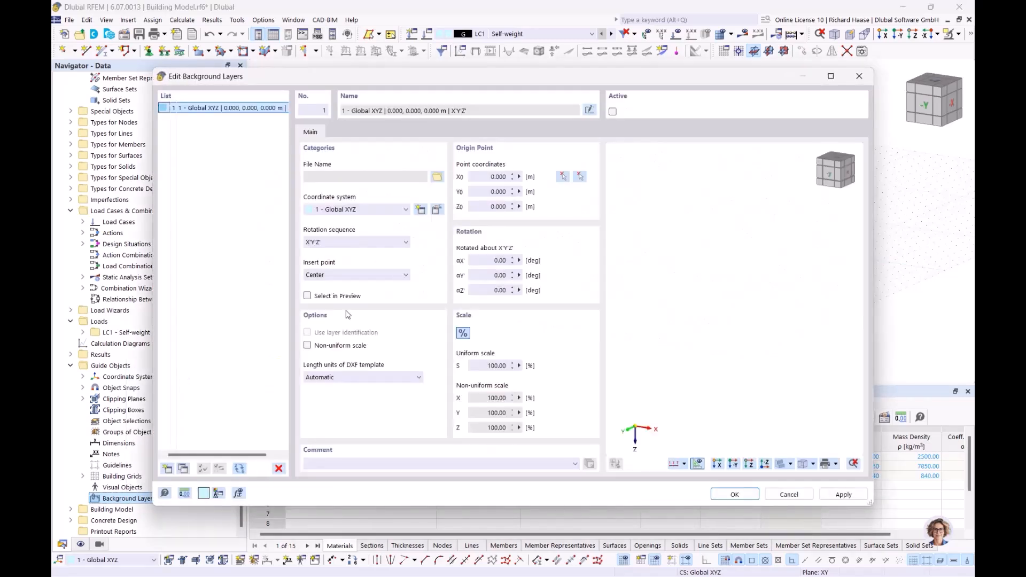
click(437, 177)
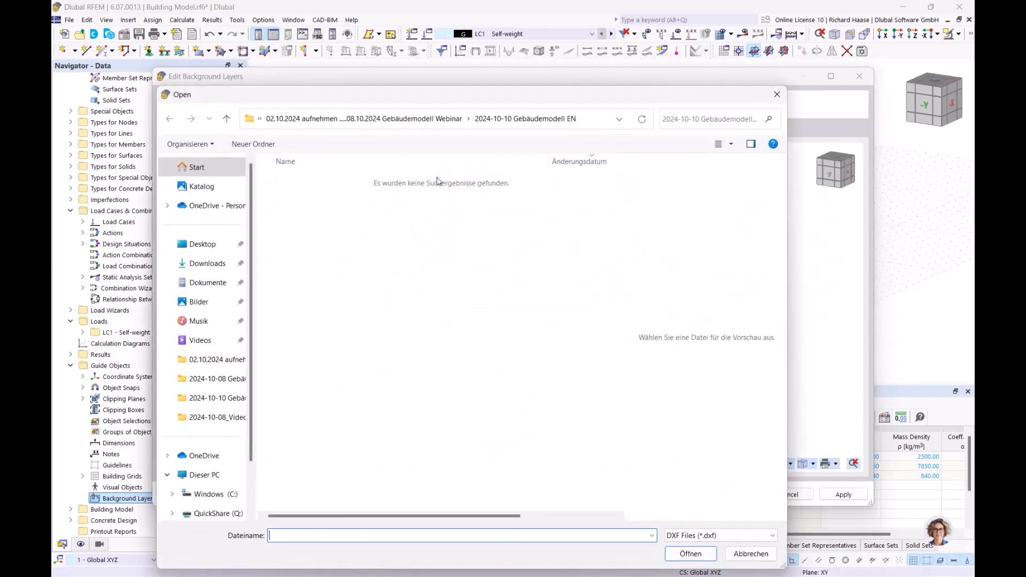
click(378, 118)
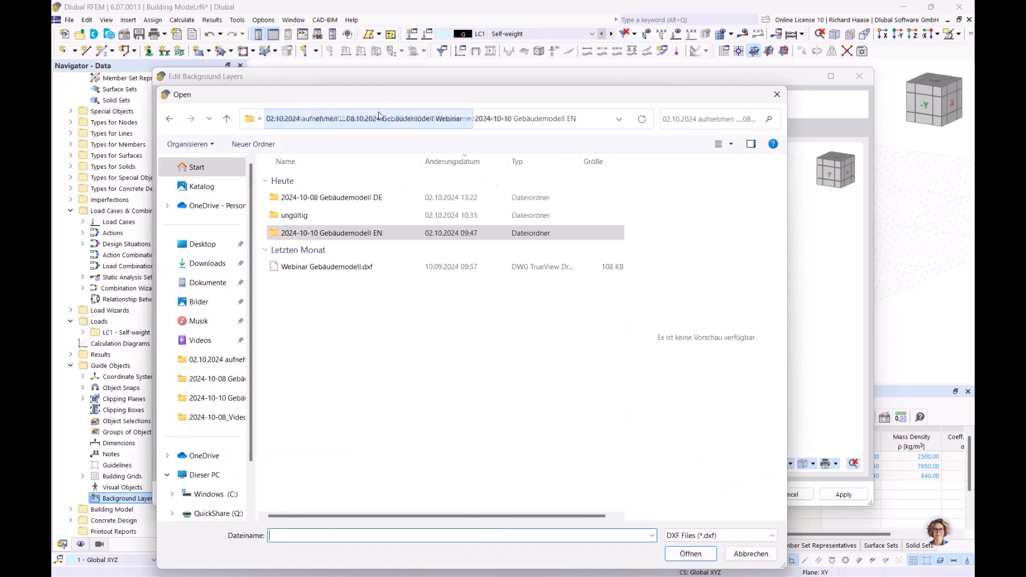
click(334, 266)
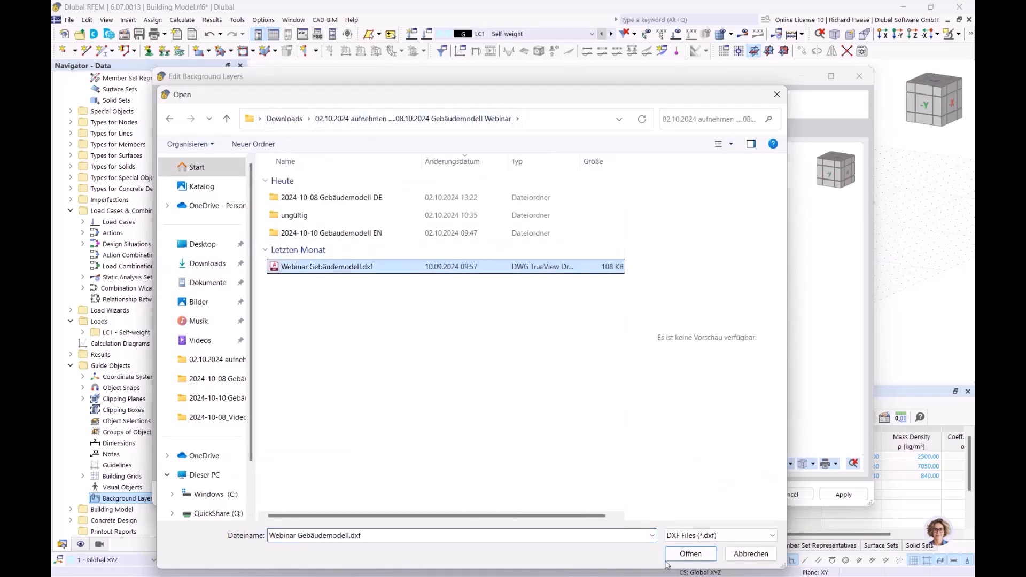
- Open the DXF file and set its template length units to metres
click(690, 553)
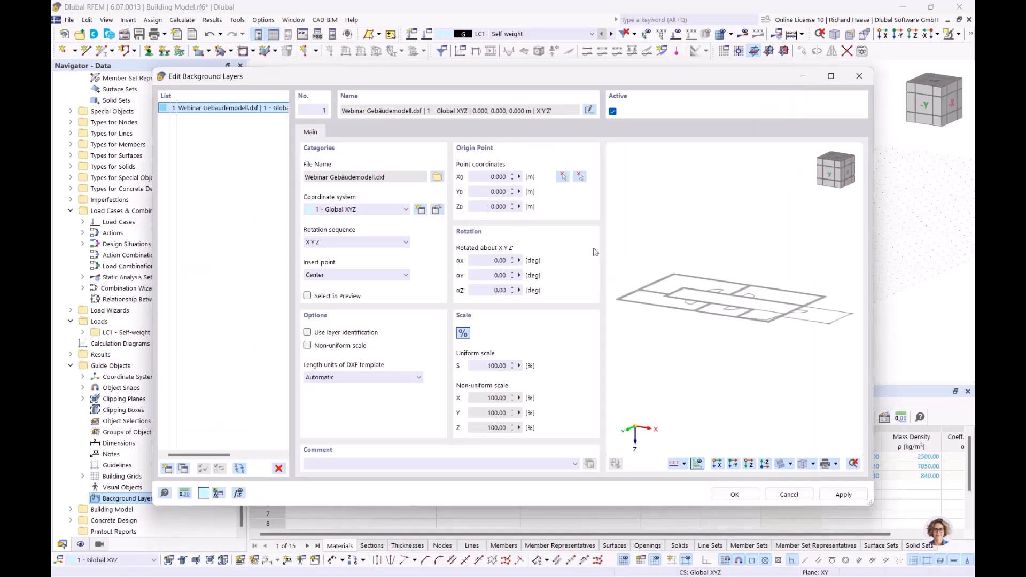
ctrl+middle_drag(733, 276, 796, 300)
click(379, 377)
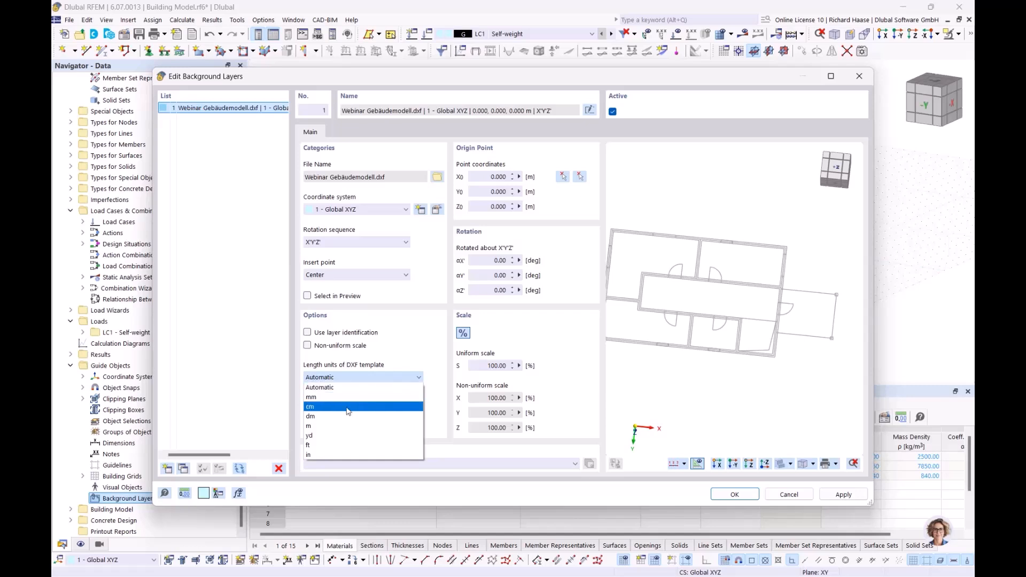
click(314, 427)
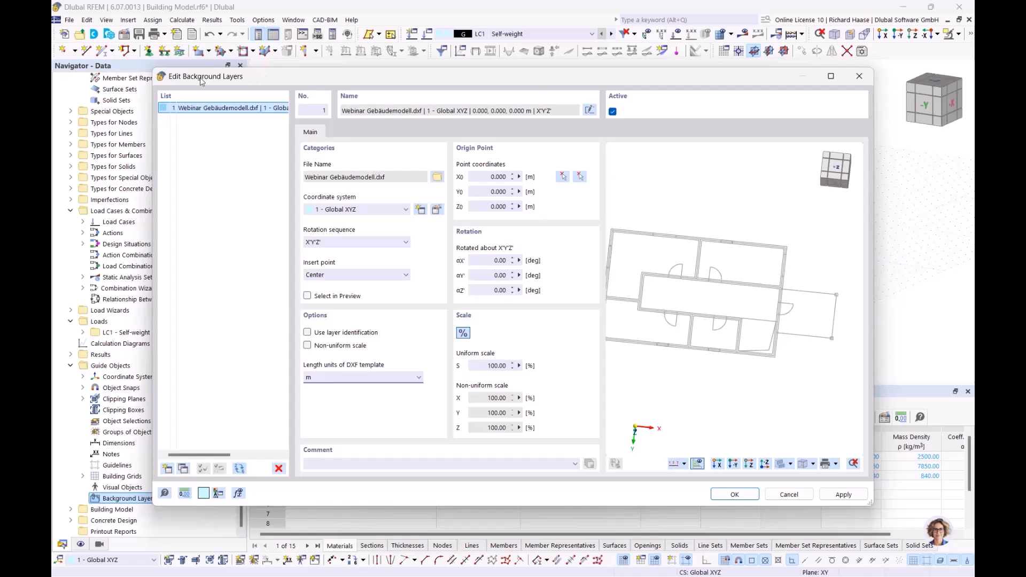
- Set the background layer's origin to the global zero node at 0, 0, 0
click(561, 175)
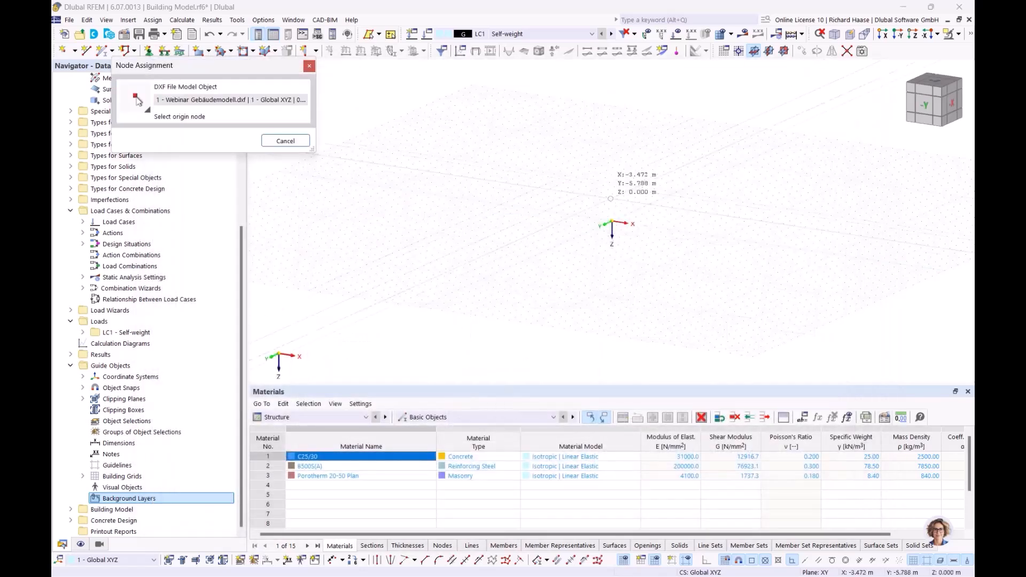
ctrl+middle_drag(644, 245, 643, 306)
scroll(660, 272, up, 3)
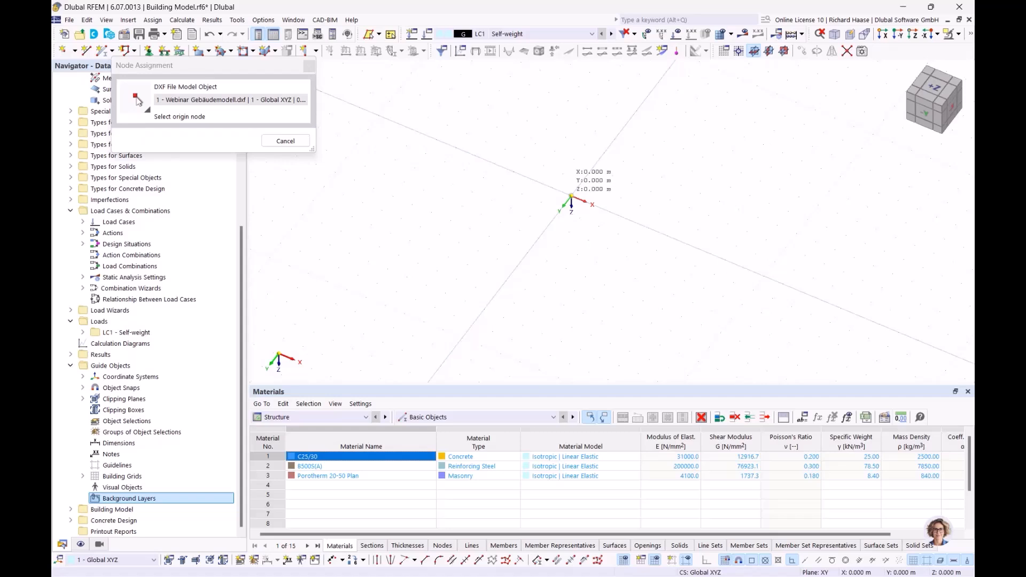
click(572, 196)
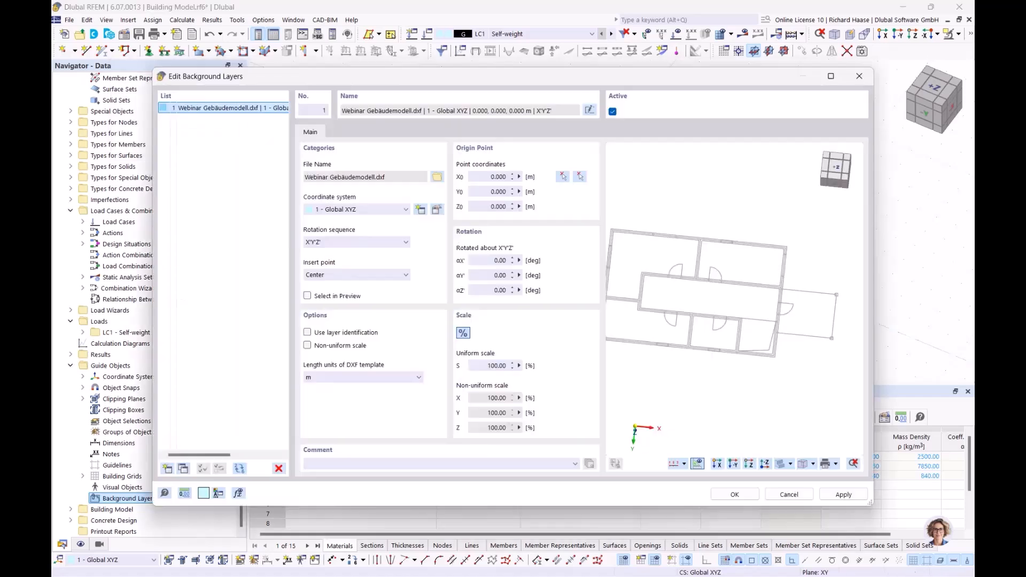
click(581, 177)
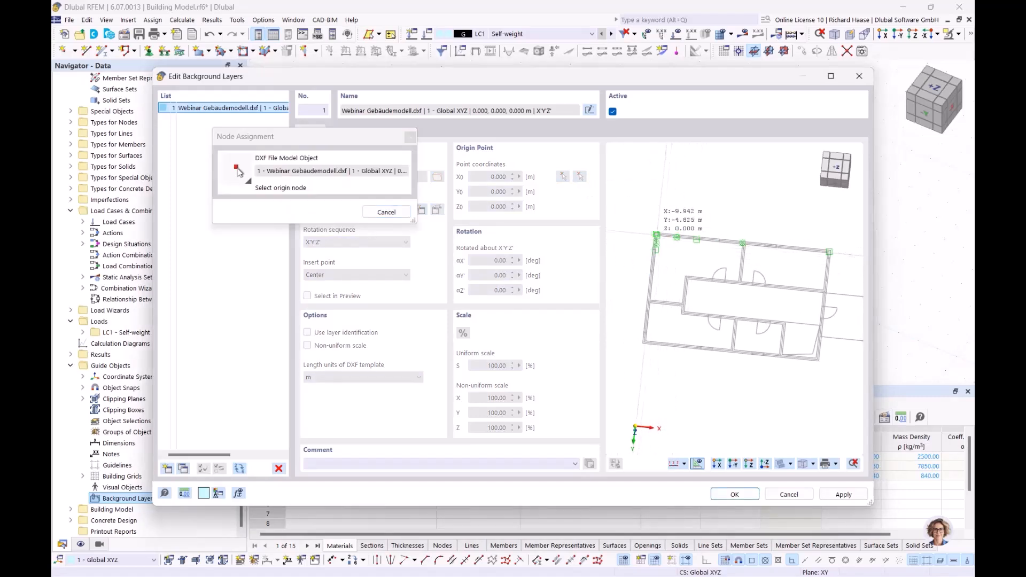
scroll(660, 240, up, 3)
scroll(660, 240, up, 3)
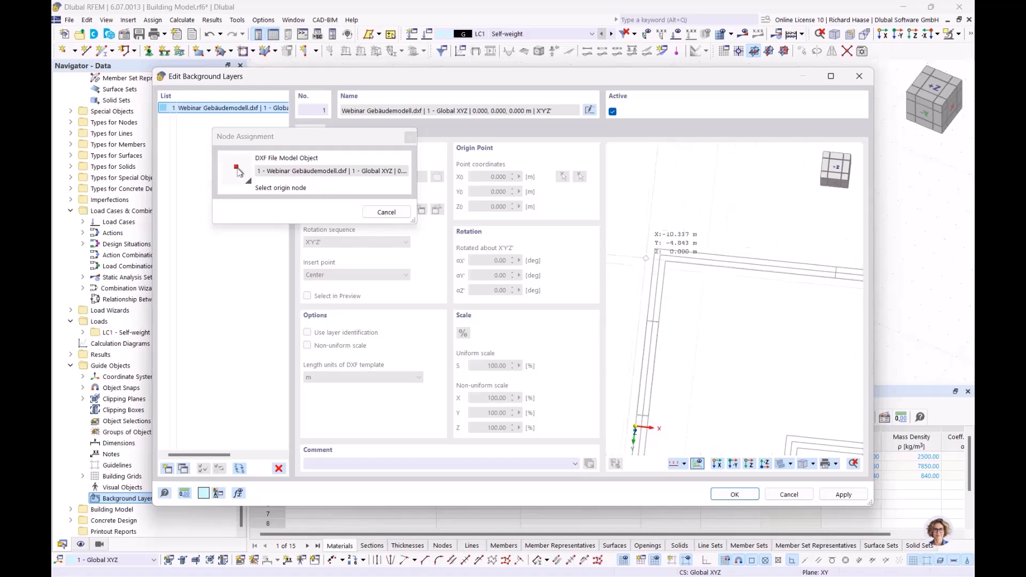
scroll(661, 254, up, 2)
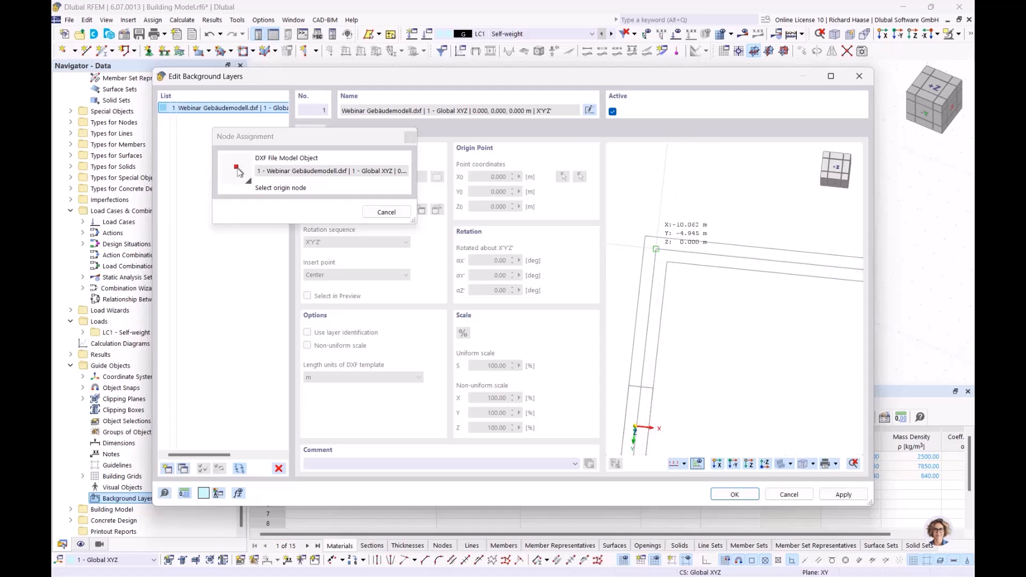
scroll(657, 249, up, 1)
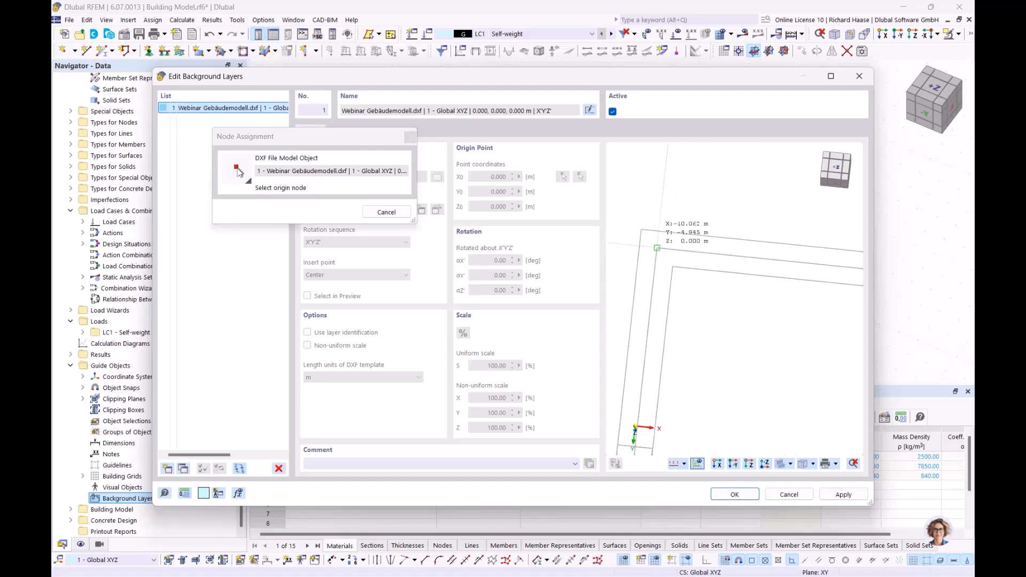
click(657, 248)
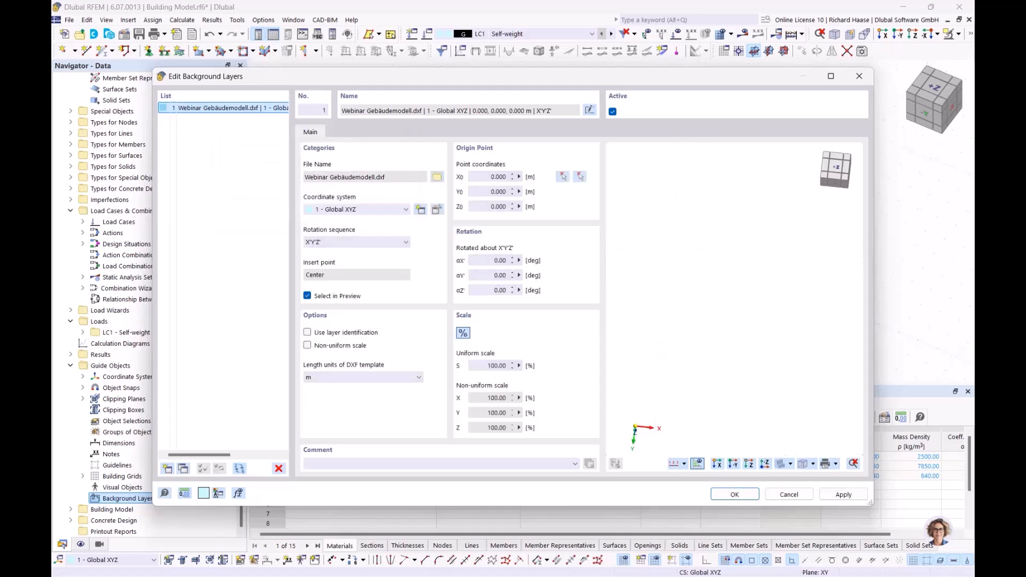
- Apply the background layer, view the plan from +Z, and select Sections in the Navigator
click(734, 495)
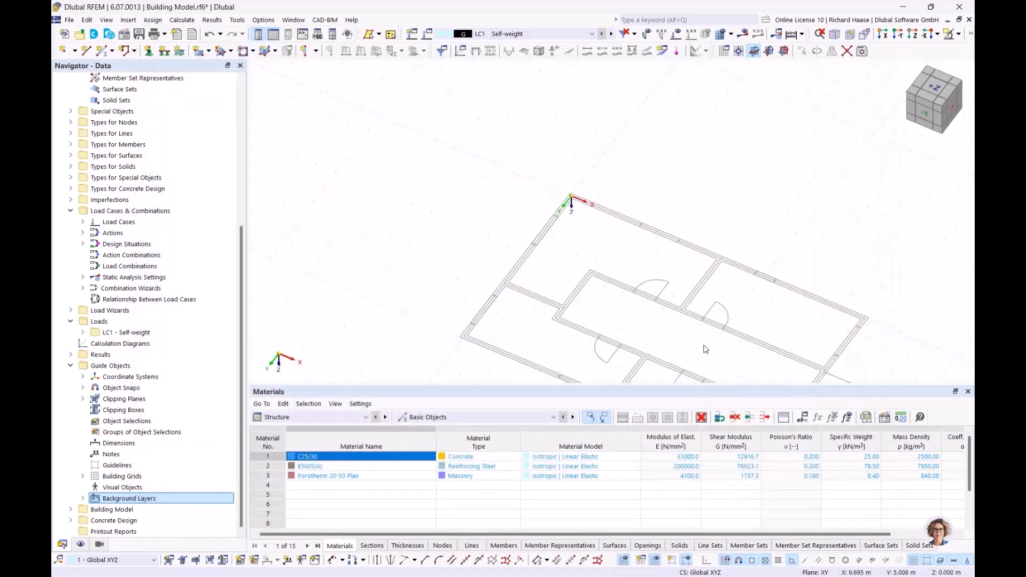
click(934, 86)
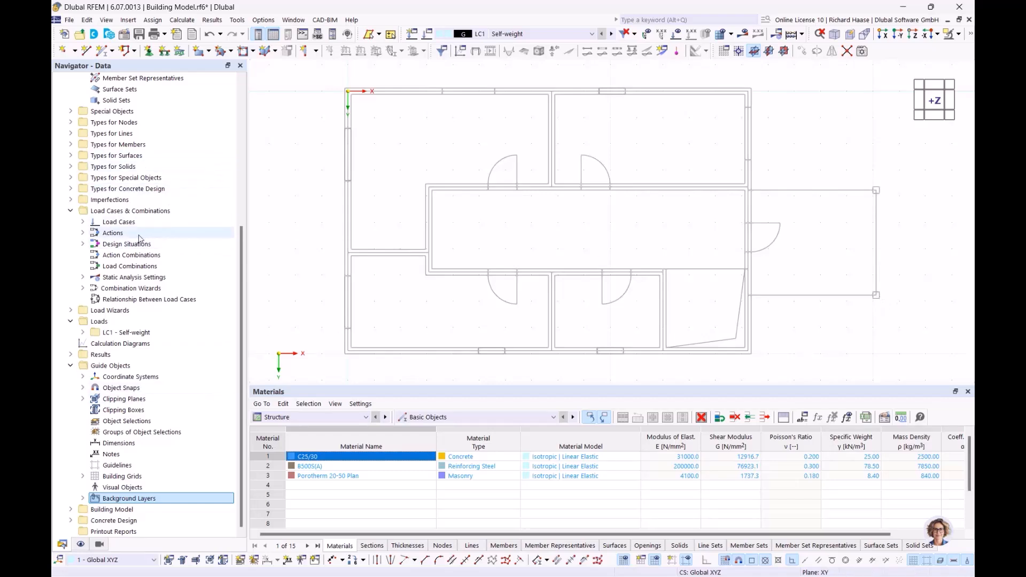
scroll(123, 230, up, 7)
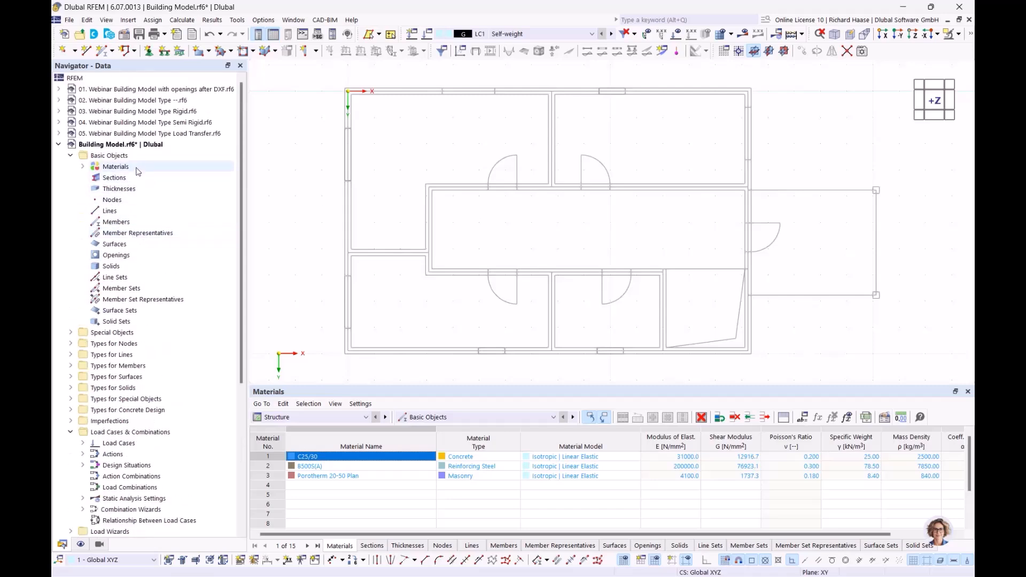
click(122, 170)
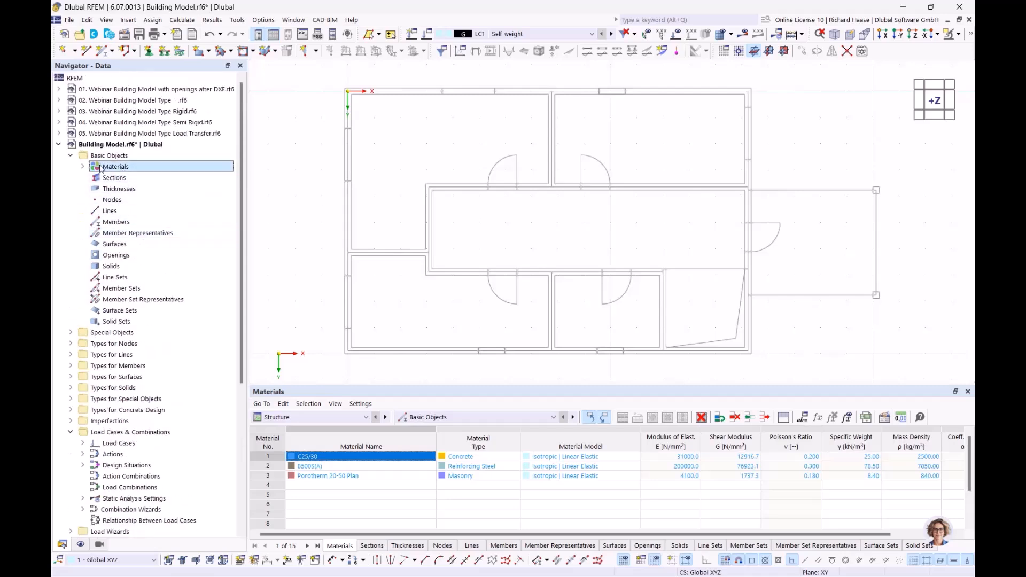
click(83, 167)
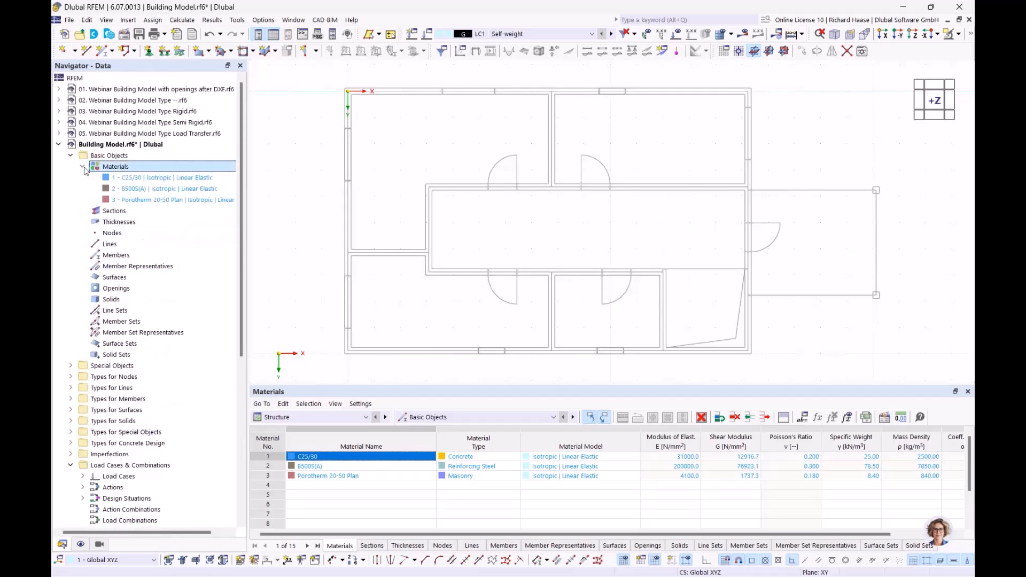
click(112, 212)
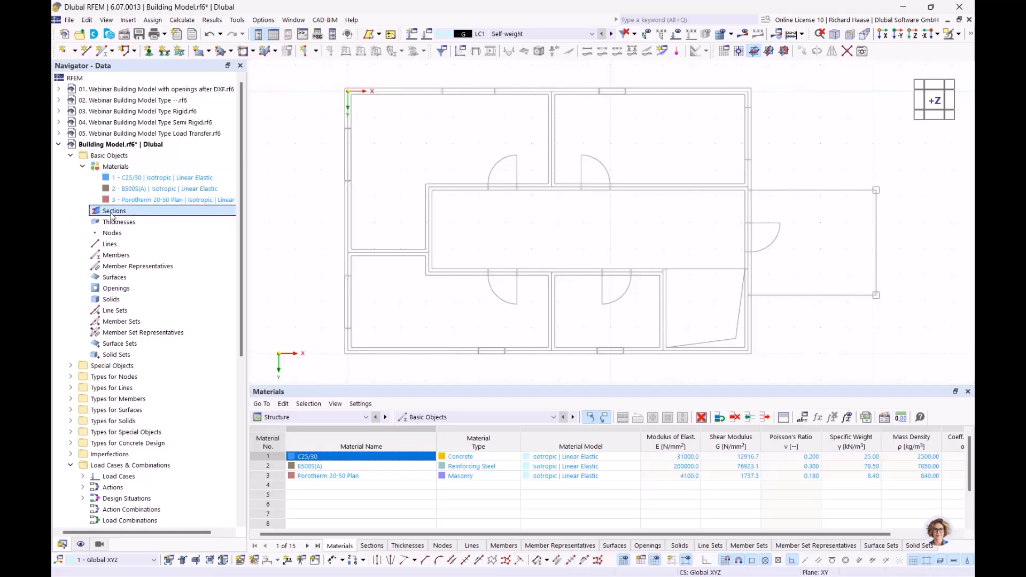
- Start a new rectangular C25/30 section and measure width b = 250 mm from the wall
right_click(114, 214)
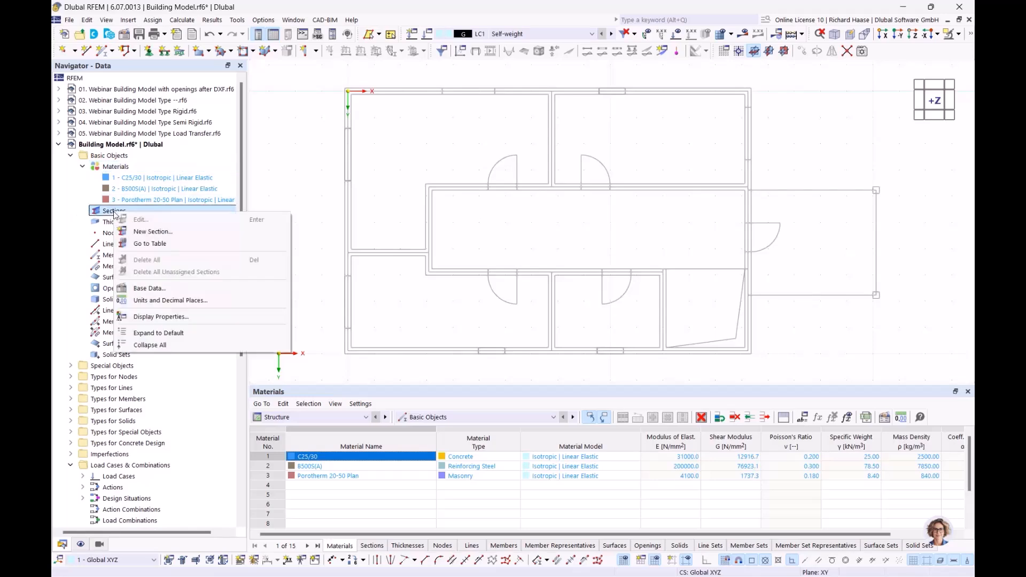
click(148, 232)
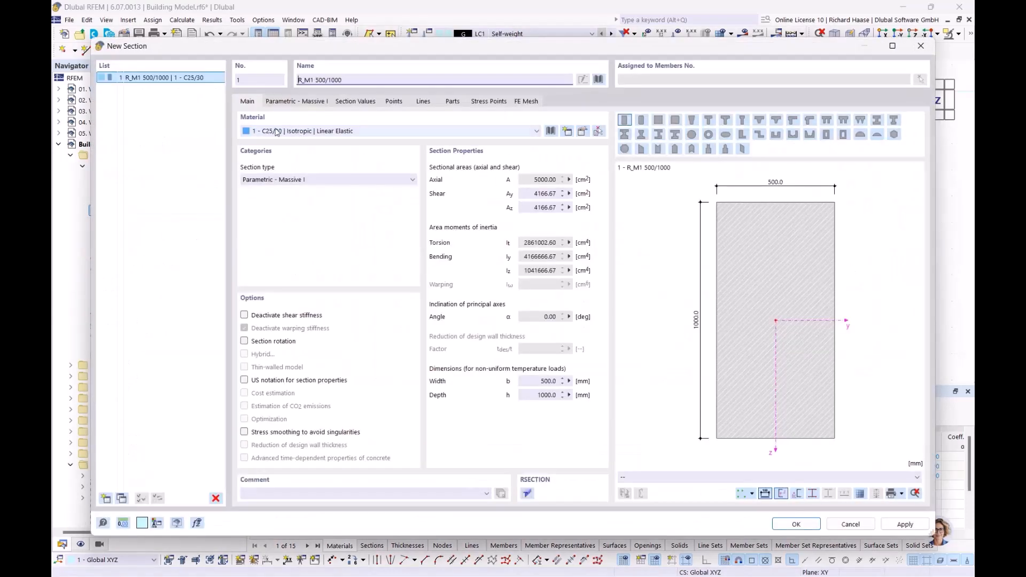
click(279, 103)
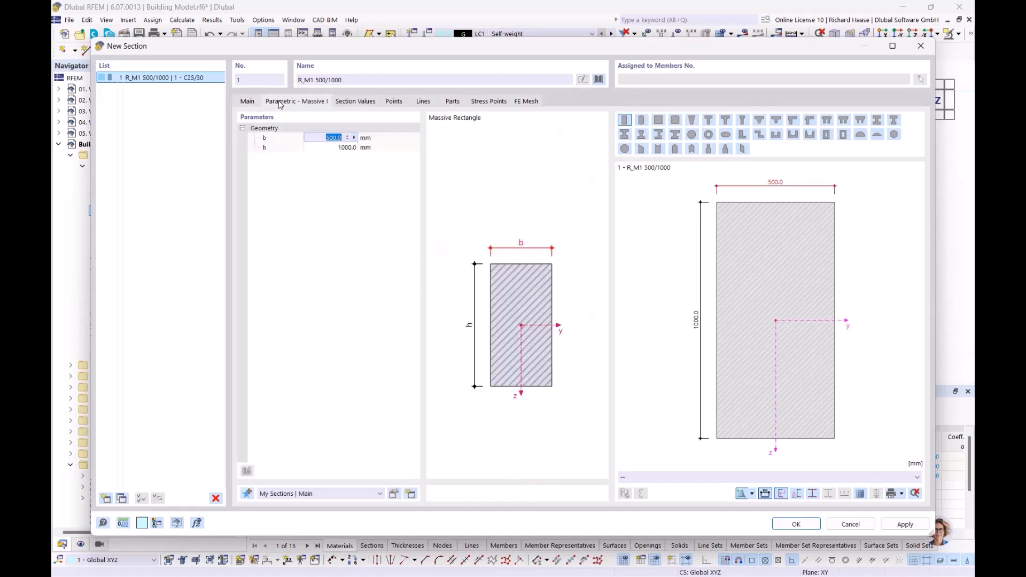
click(354, 139)
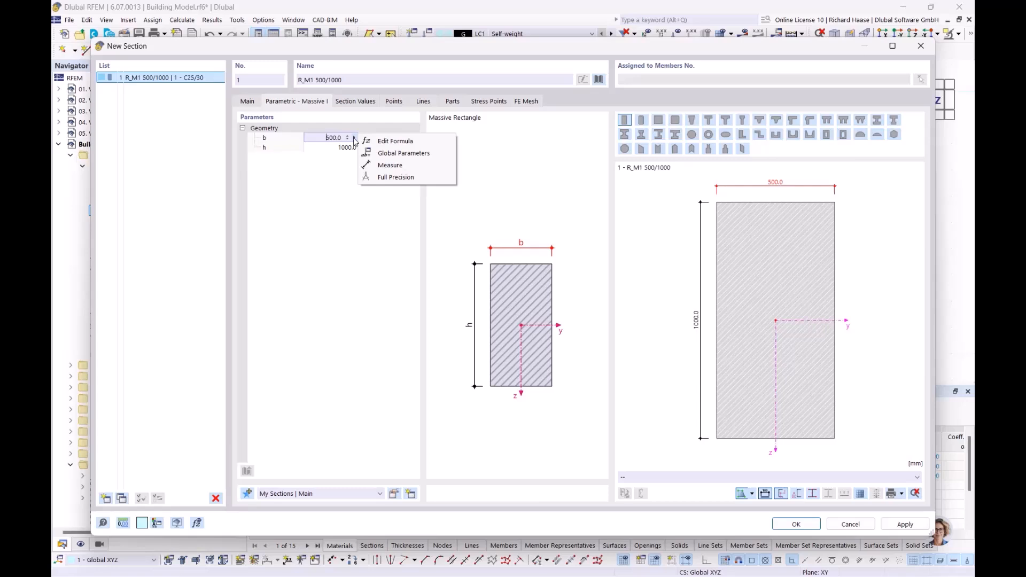
click(387, 166)
scroll(648, 195, up, 5)
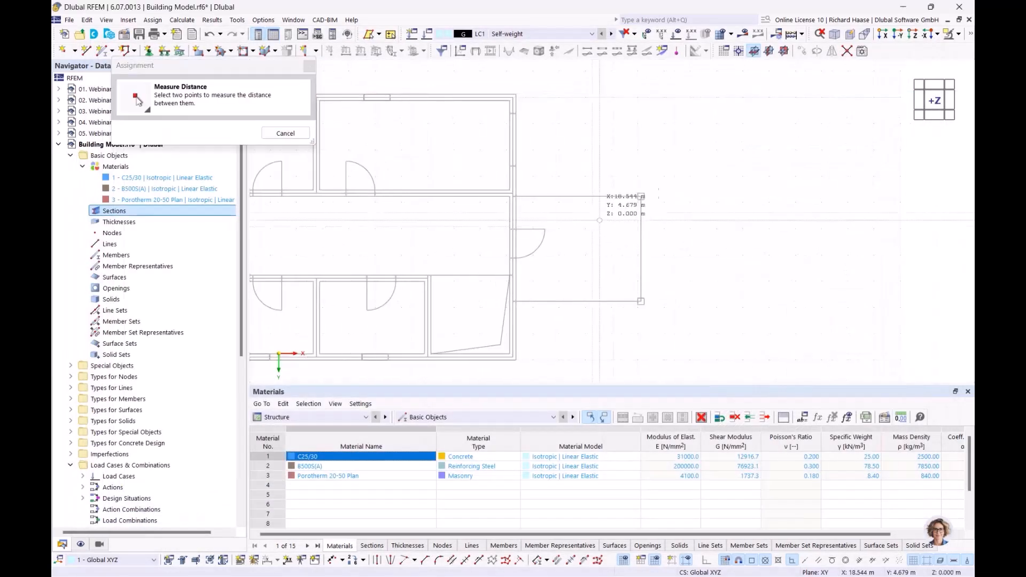
scroll(648, 196, up, 3)
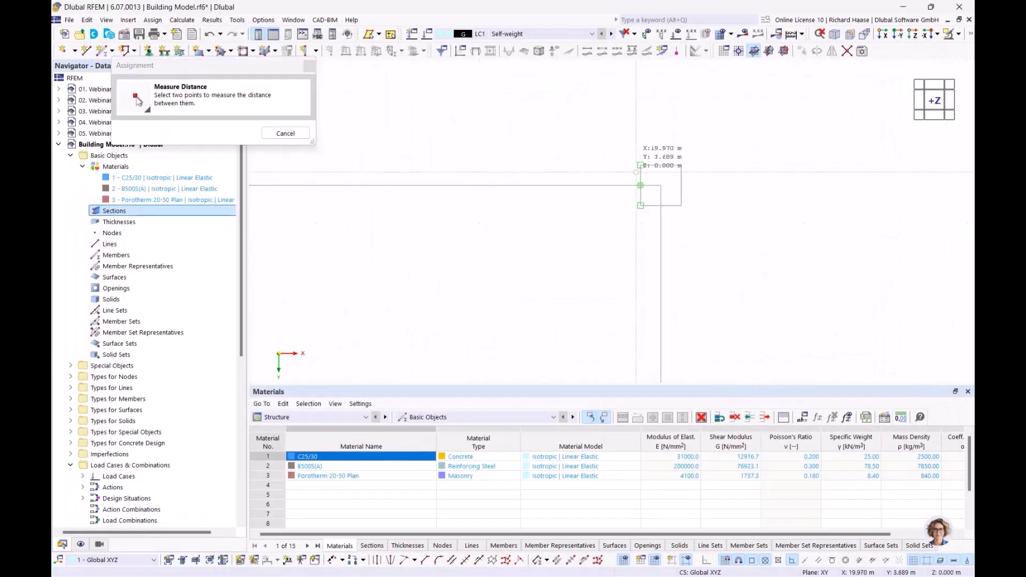
click(641, 165)
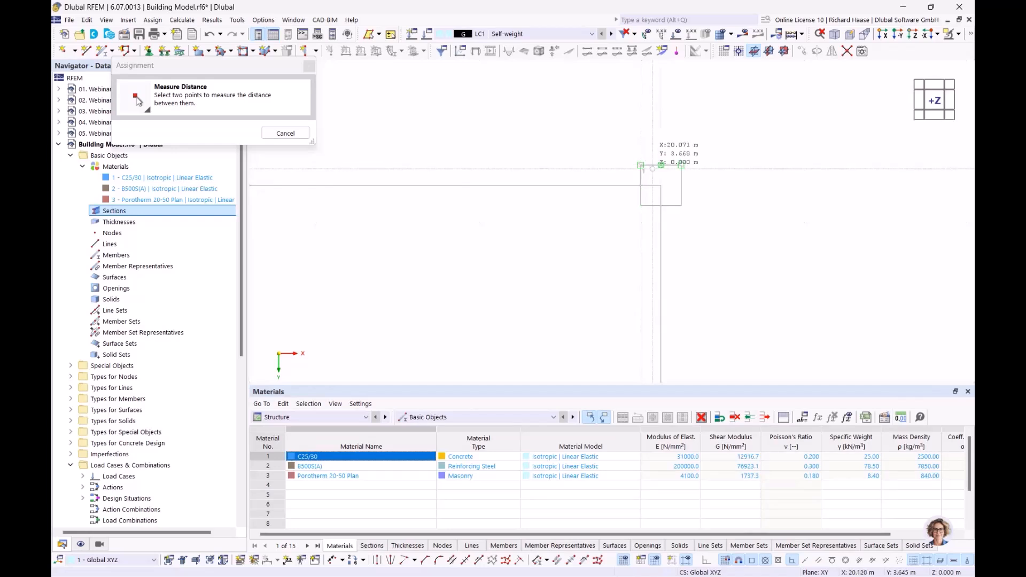
click(681, 166)
- Measure height h = 250 mm from the wall and confirm the 250/250 section
click(330, 137)
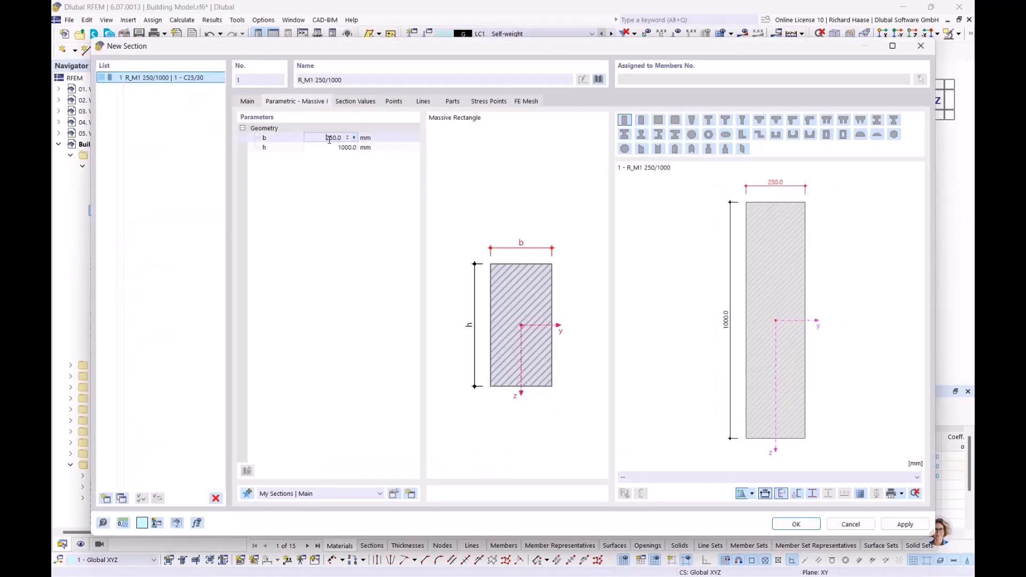
click(346, 148)
click(355, 148)
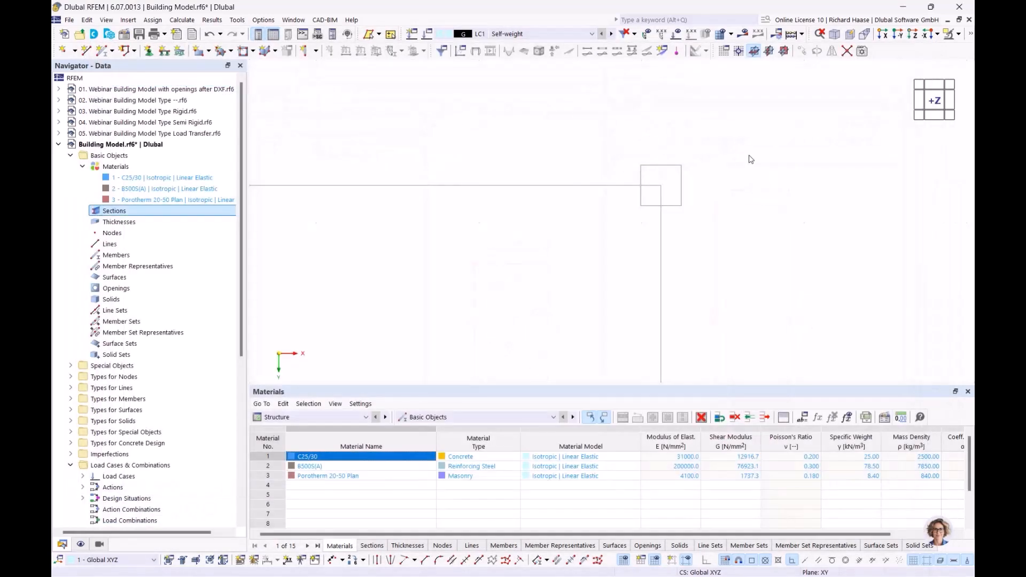
click(676, 222)
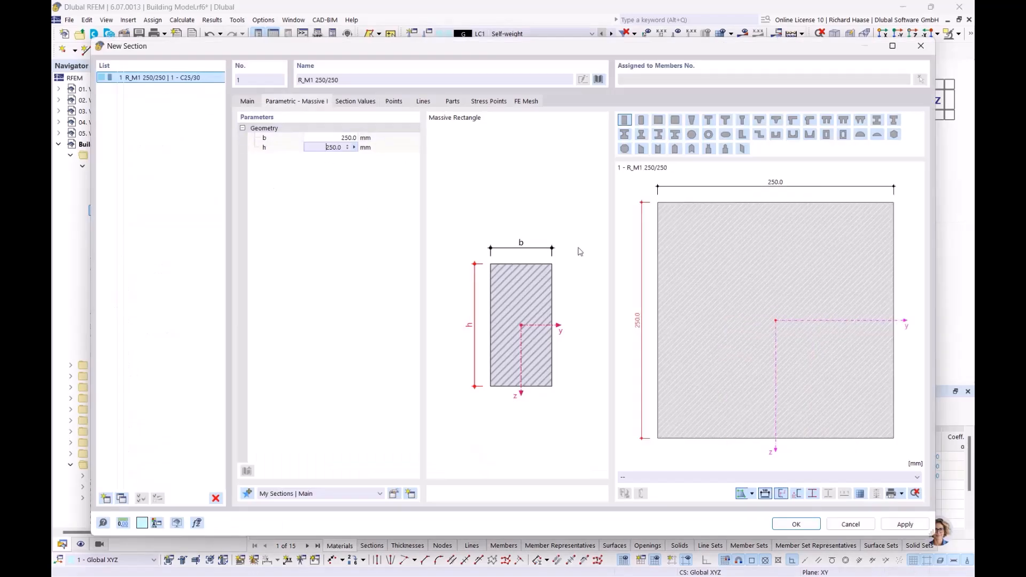
click(803, 529)
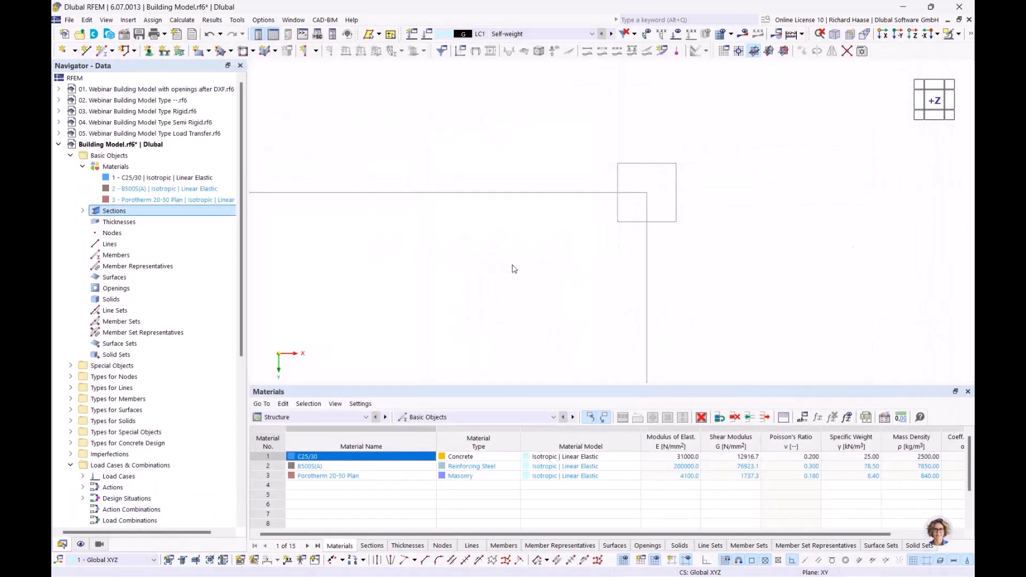
- Collapse Sections and create a new entry under Thicknesses
click(83, 211)
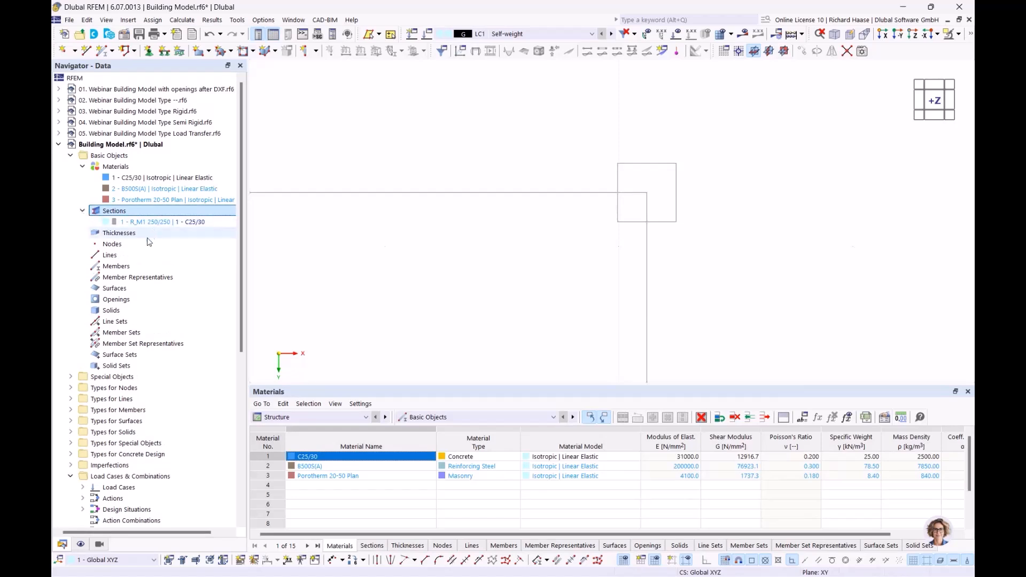
click(134, 235)
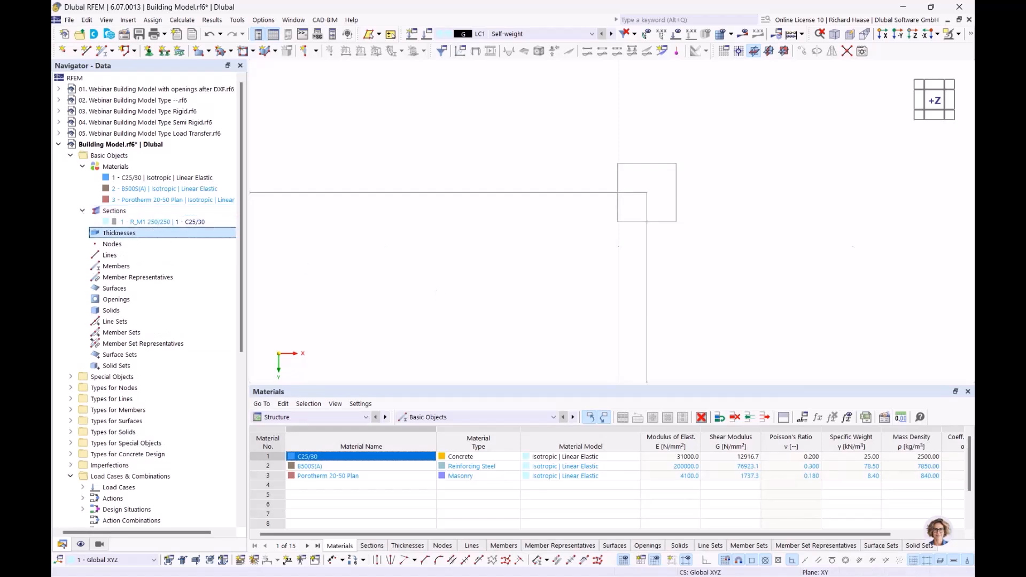
scroll(381, 265, down, 1)
middle_drag(364, 271, 614, 203)
scroll(582, 217, down, 2)
scroll(536, 237, down, 2)
middle_drag(536, 238, 624, 220)
scroll(602, 225, down, 2)
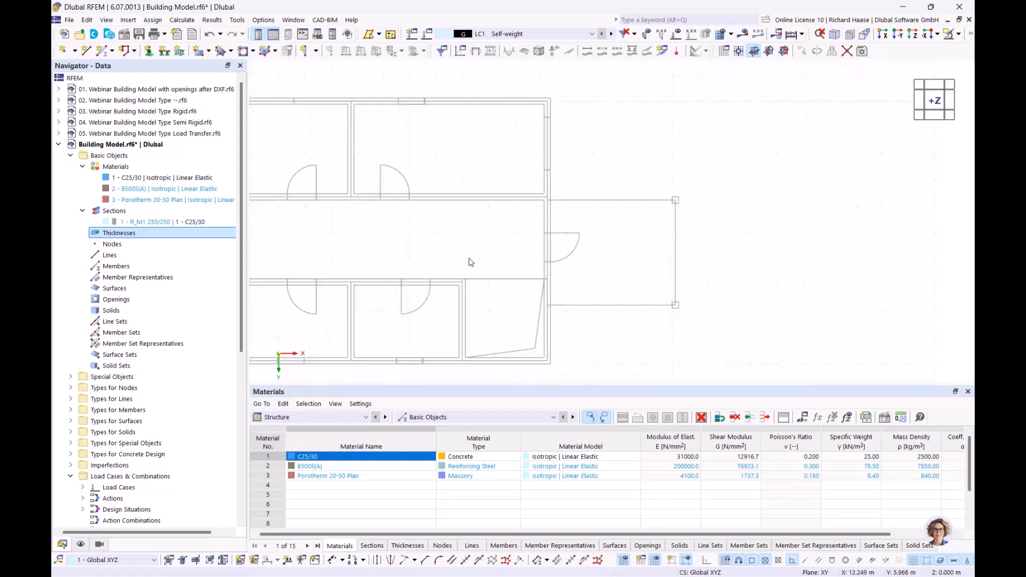
right_click(133, 235)
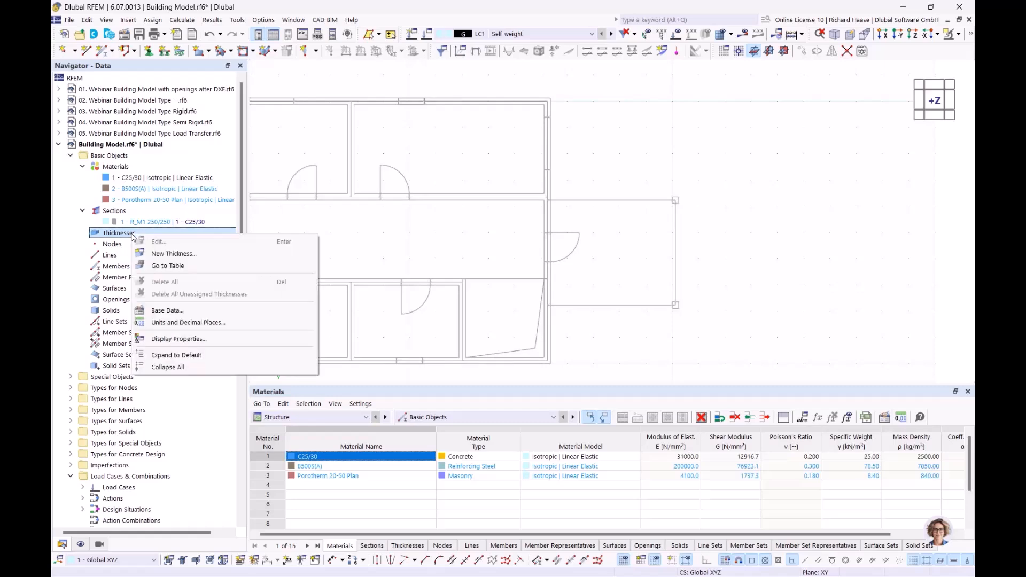
click(164, 254)
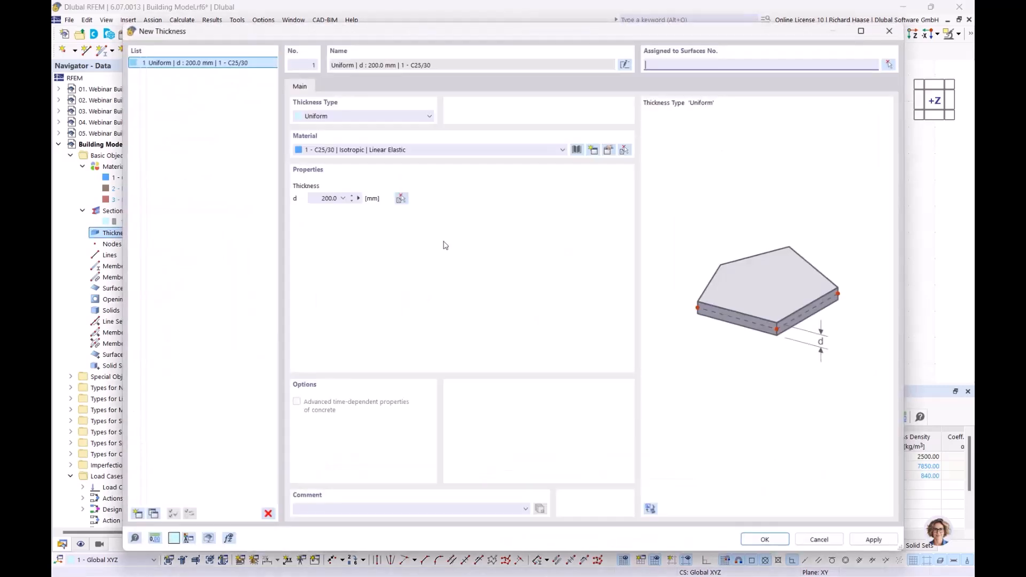
- Set the thickness material to Porotherm 20-50 Plan and measure d = 240 mm across a wall
click(366, 156)
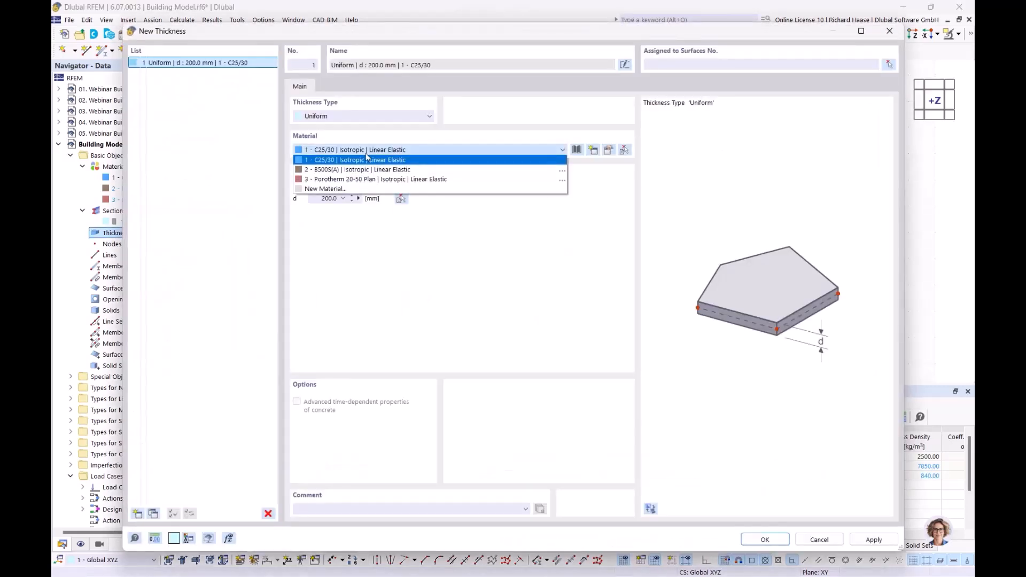
click(353, 178)
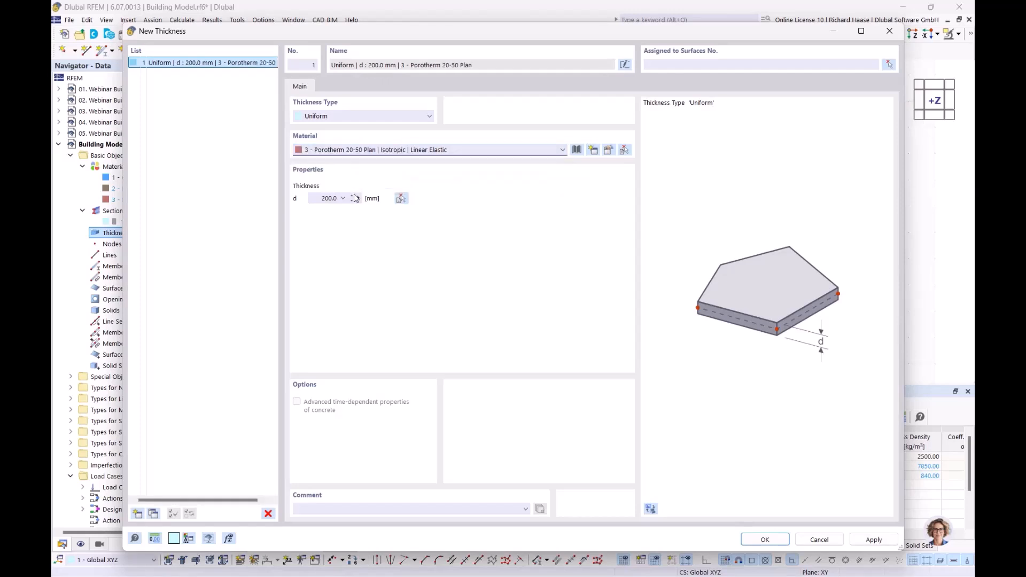
click(359, 199)
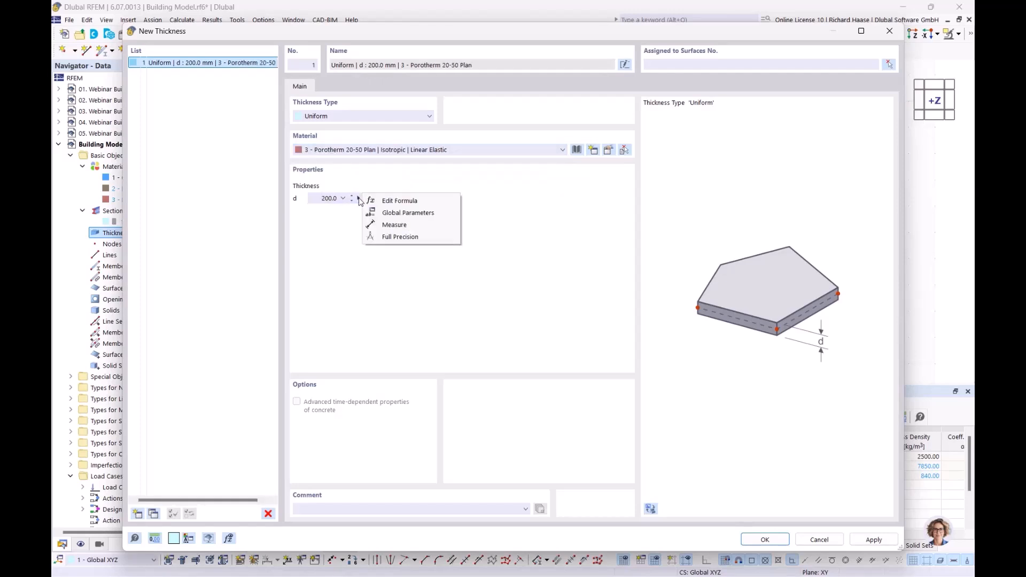
click(386, 225)
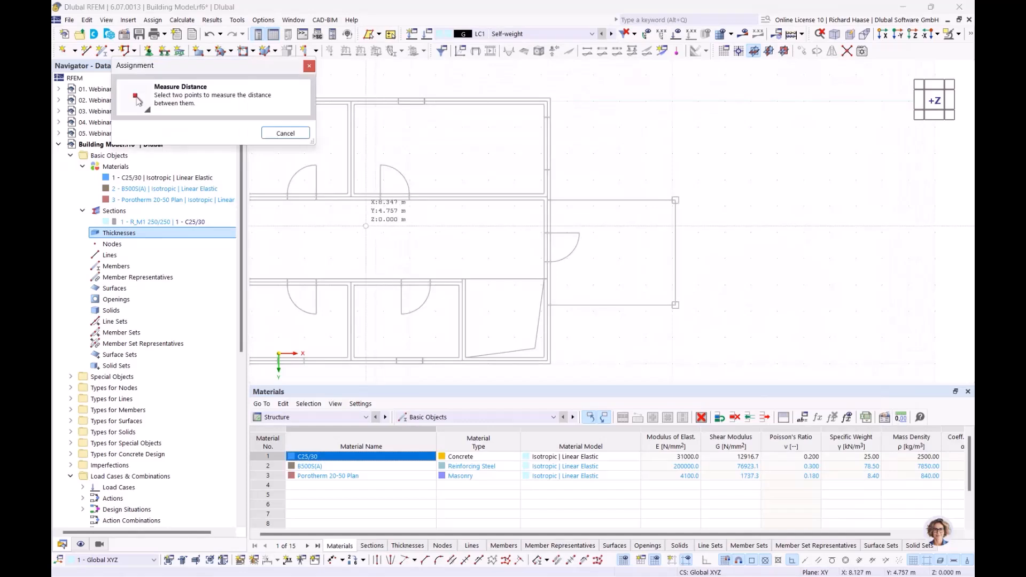
scroll(332, 229, up, 5)
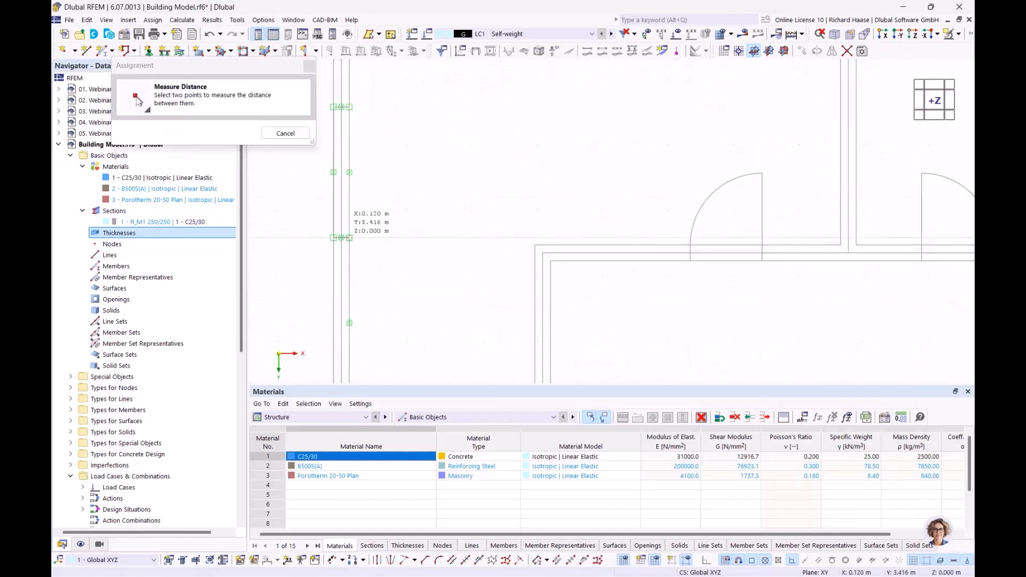
click(349, 238)
click(333, 238)
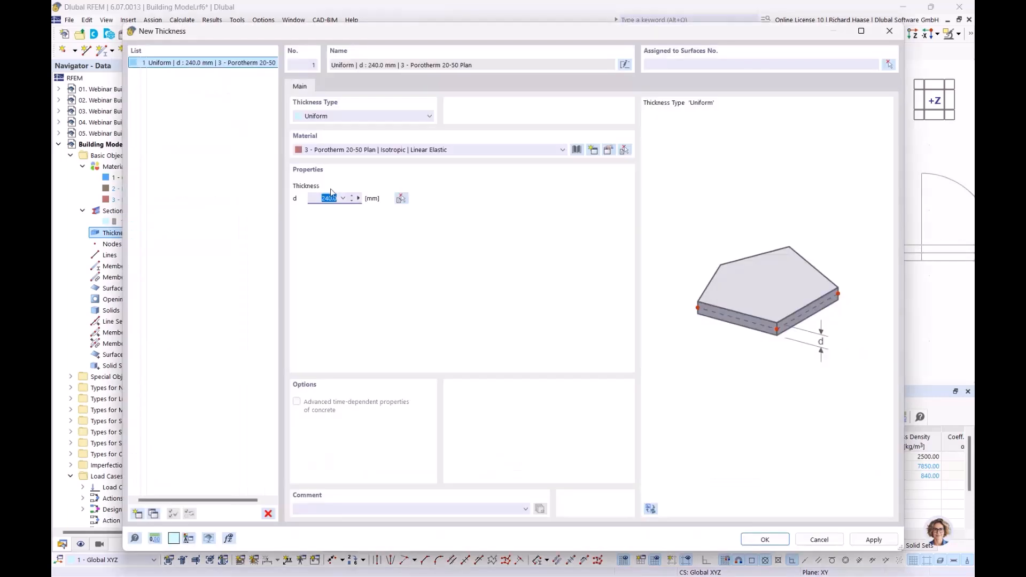
- Add thickness 2 as C25/30 with d = 240 mm measured from a wall in the model
click(137, 514)
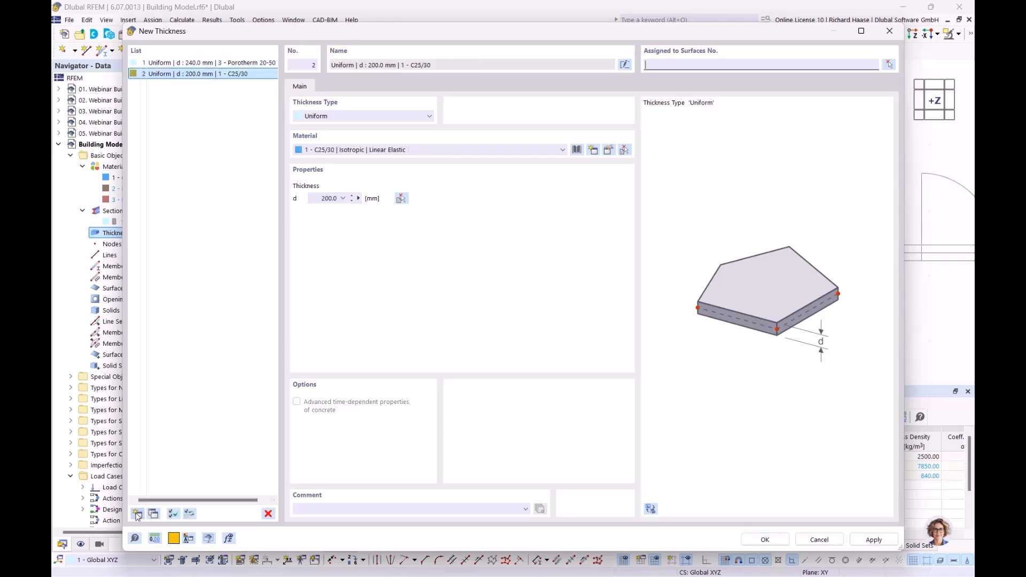
click(368, 151)
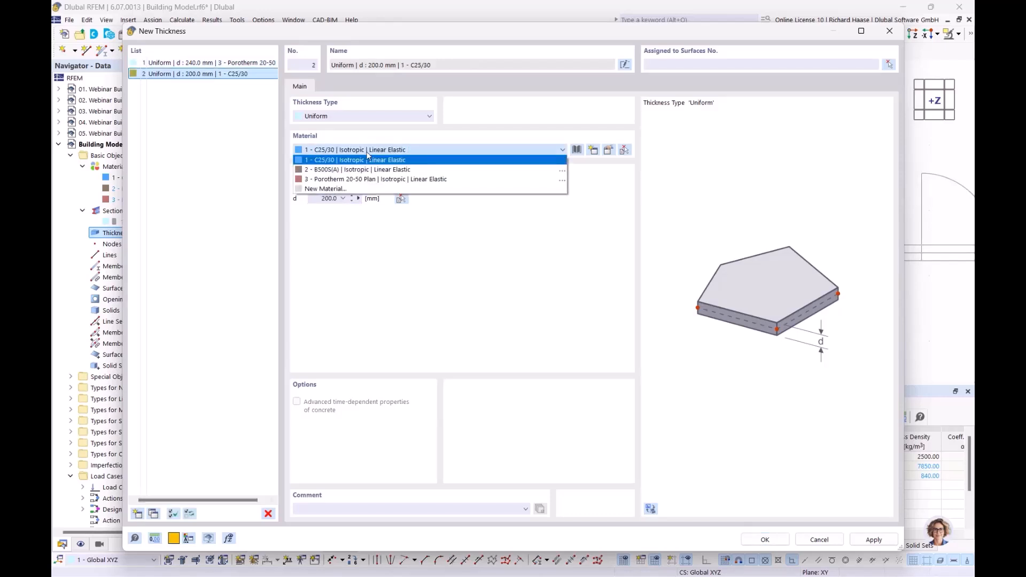
click(364, 161)
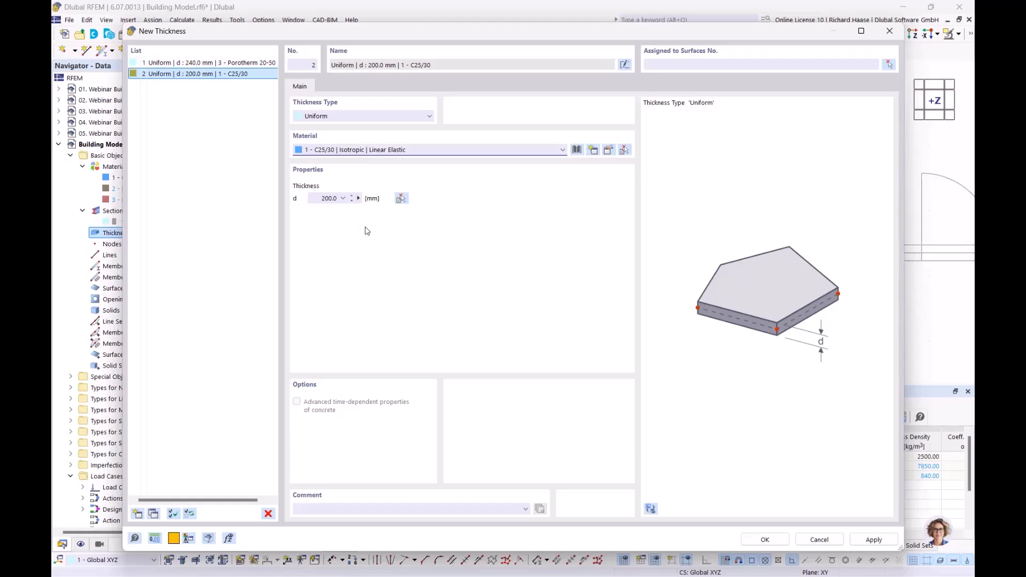
click(358, 198)
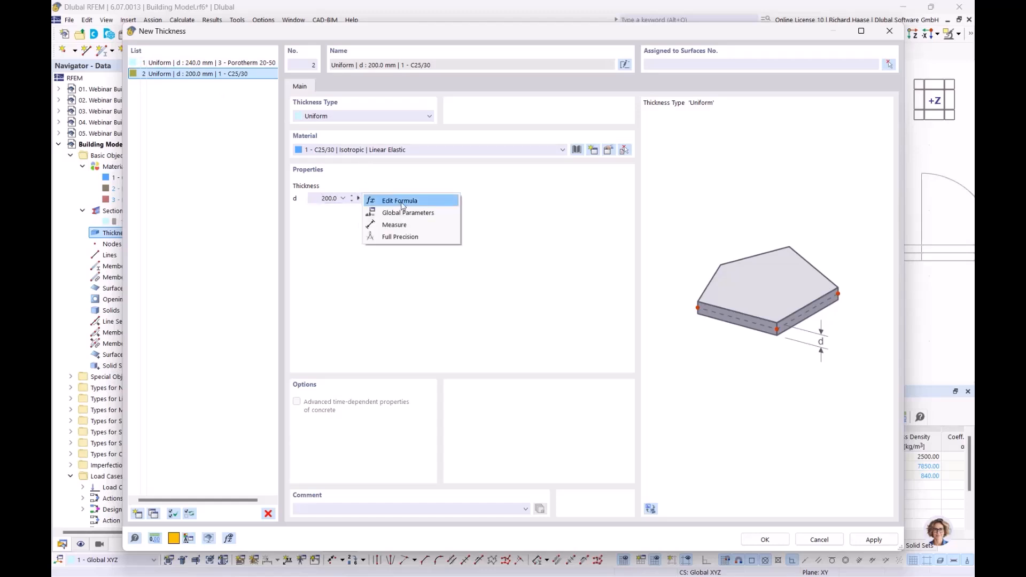
click(397, 225)
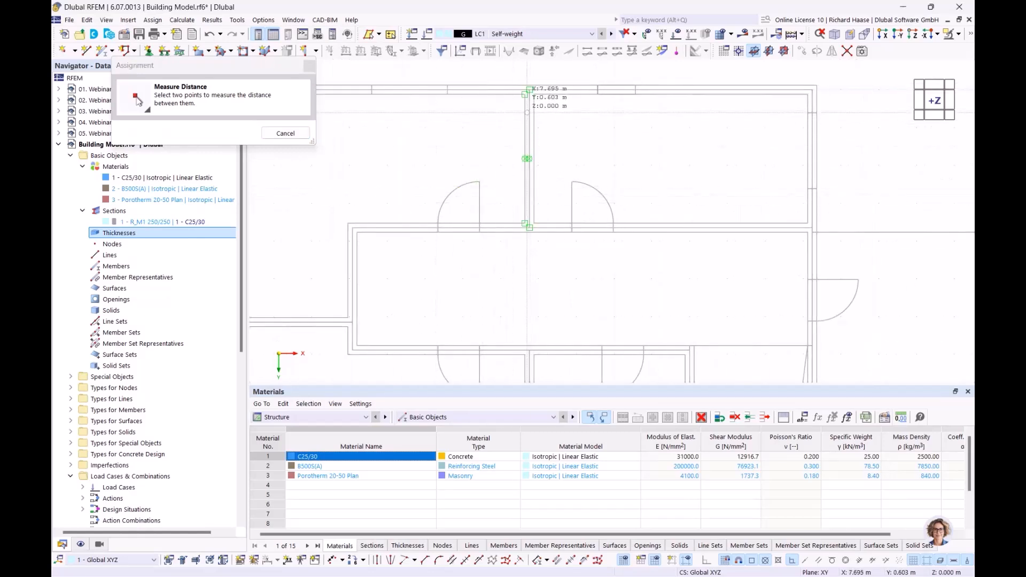
scroll(530, 91, up, 3)
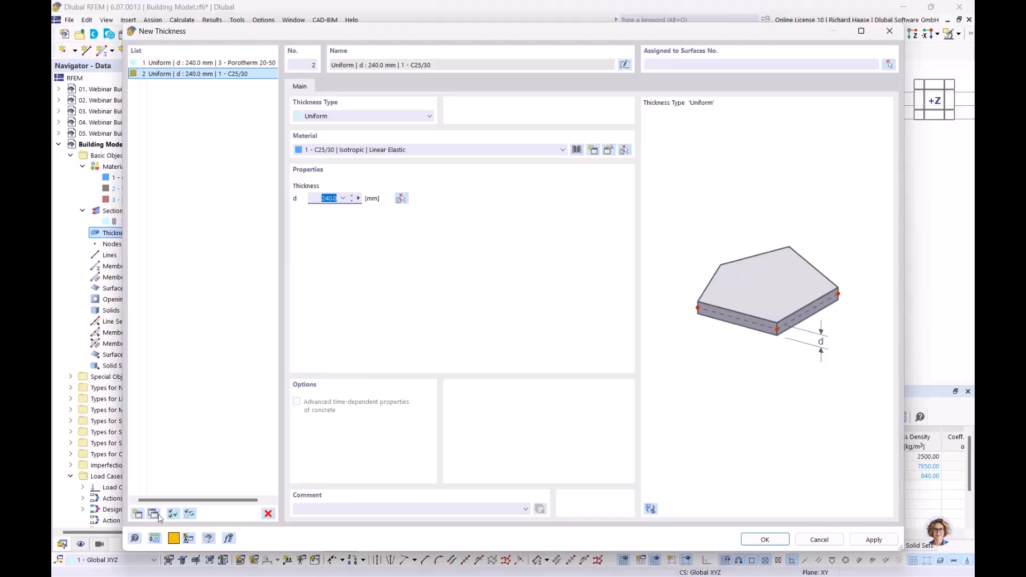
- Add thickness 3 with d = 350 mm and confirm all three thicknesses
click(137, 514)
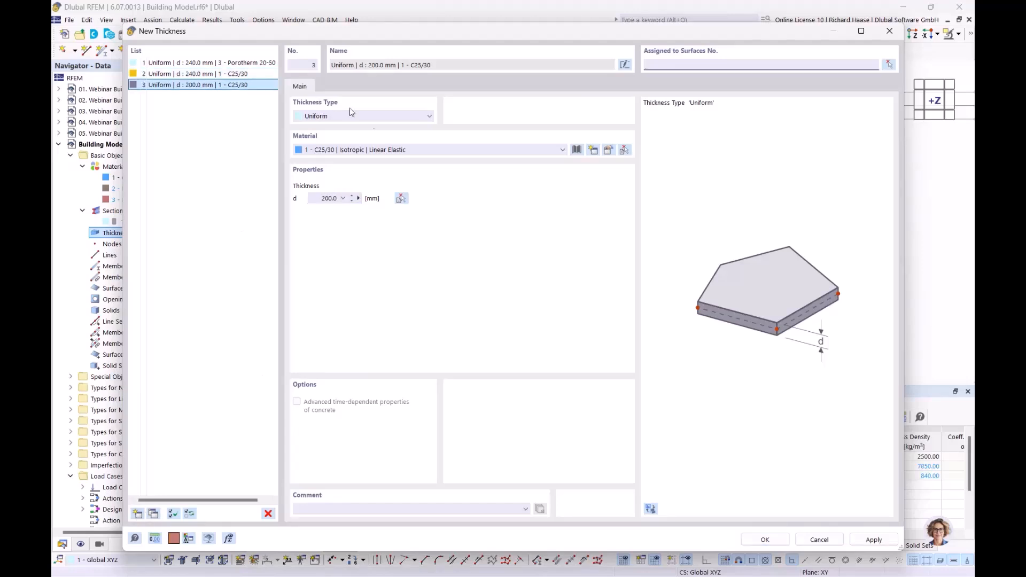
click(317, 199)
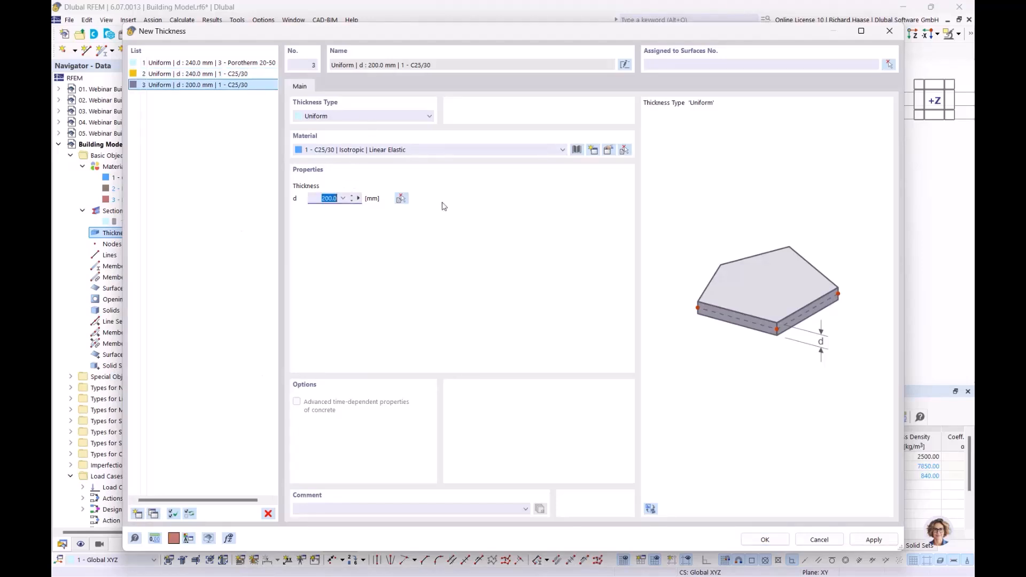
text(35)
click(765, 539)
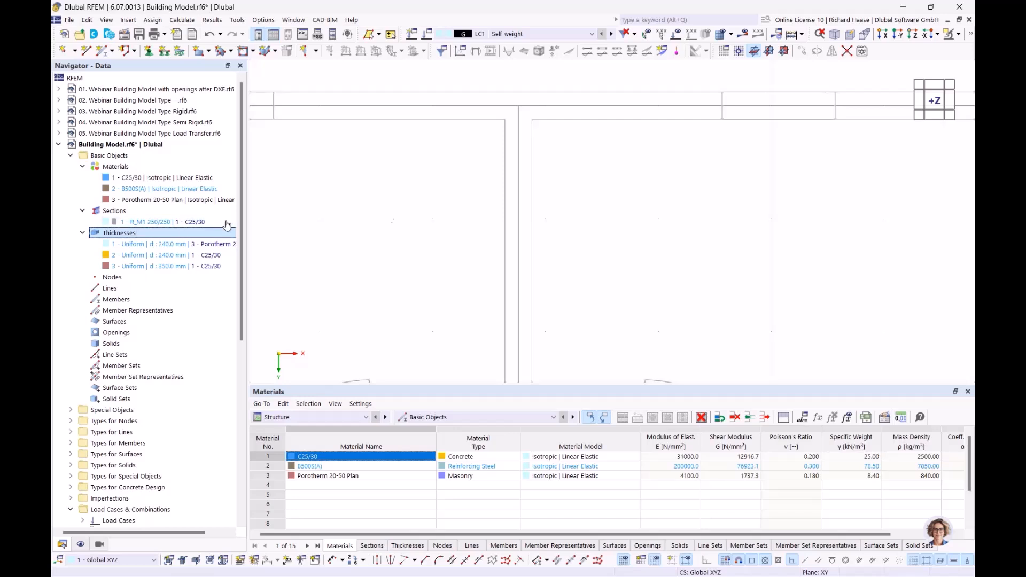
- Open the Building Stories settings under the navigator's Building Model category
click(317, 51)
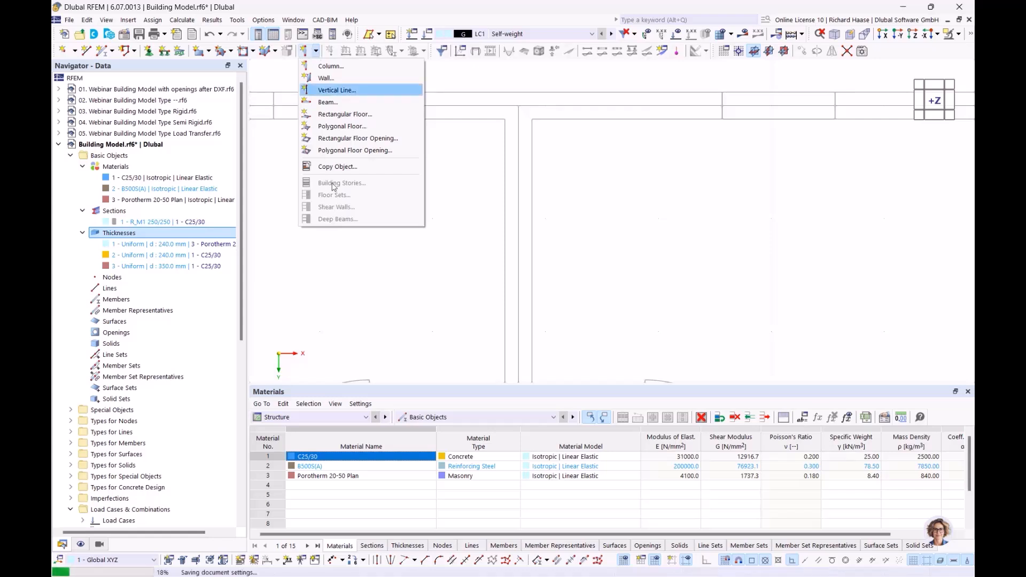
click(275, 6)
scroll(111, 410, down, 10)
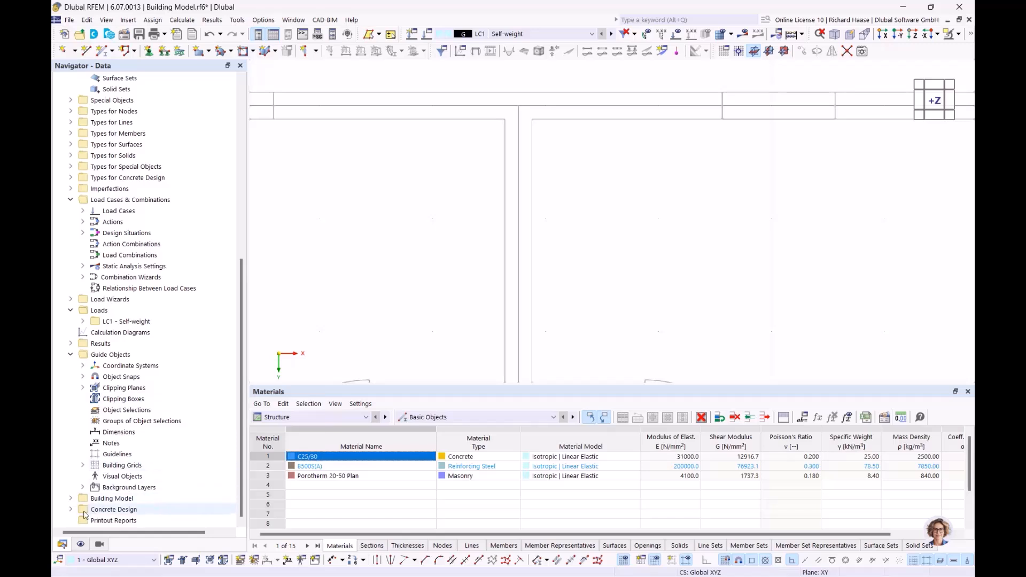
click(70, 498)
scroll(120, 473, down, 2)
double_click(122, 466)
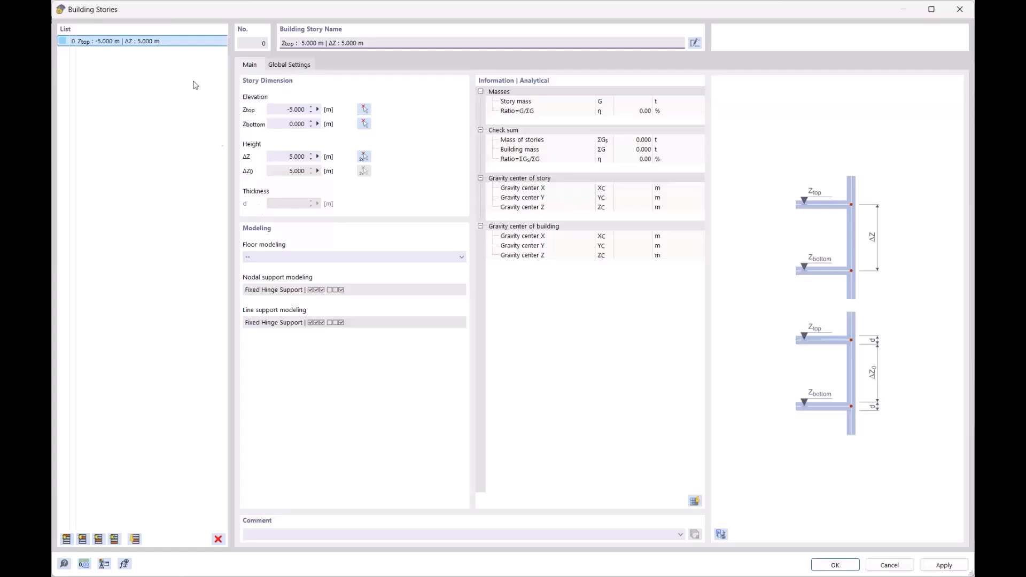
- Select every existing building story and delete them all
click(66, 540)
click(66, 539)
click(66, 539)
click(66, 539)
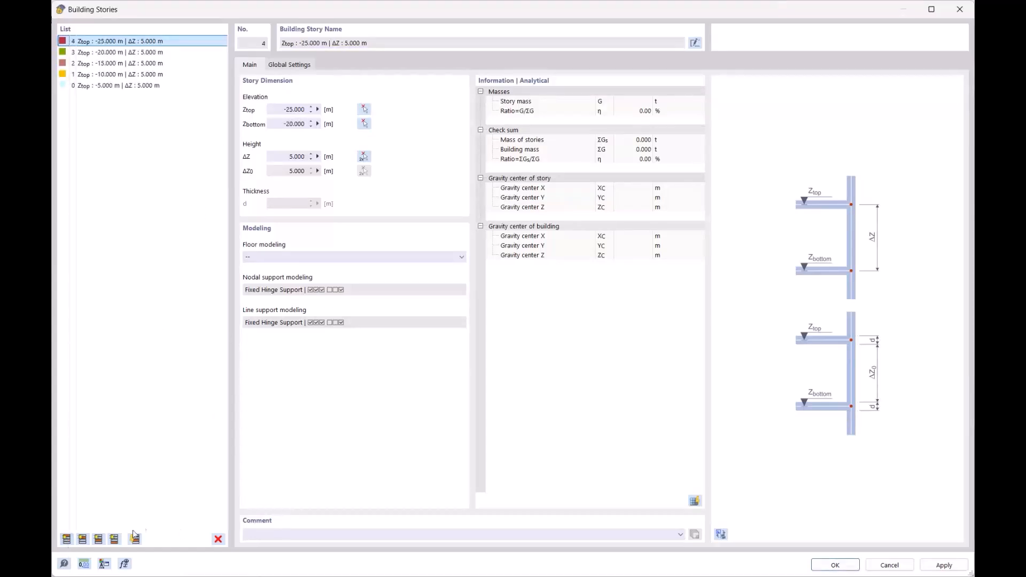
click(117, 86)
shift+click(96, 41)
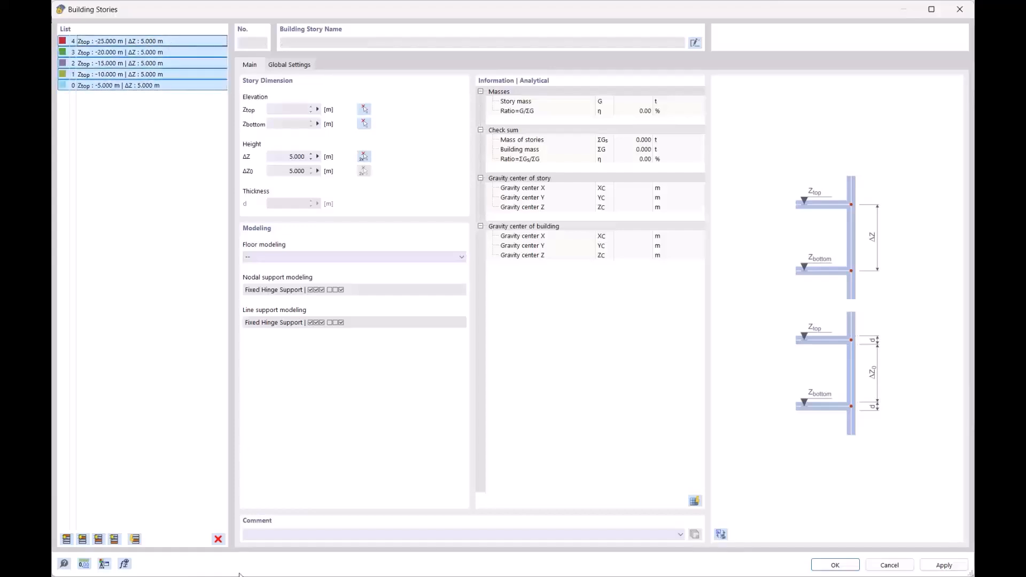
click(218, 539)
click(523, 328)
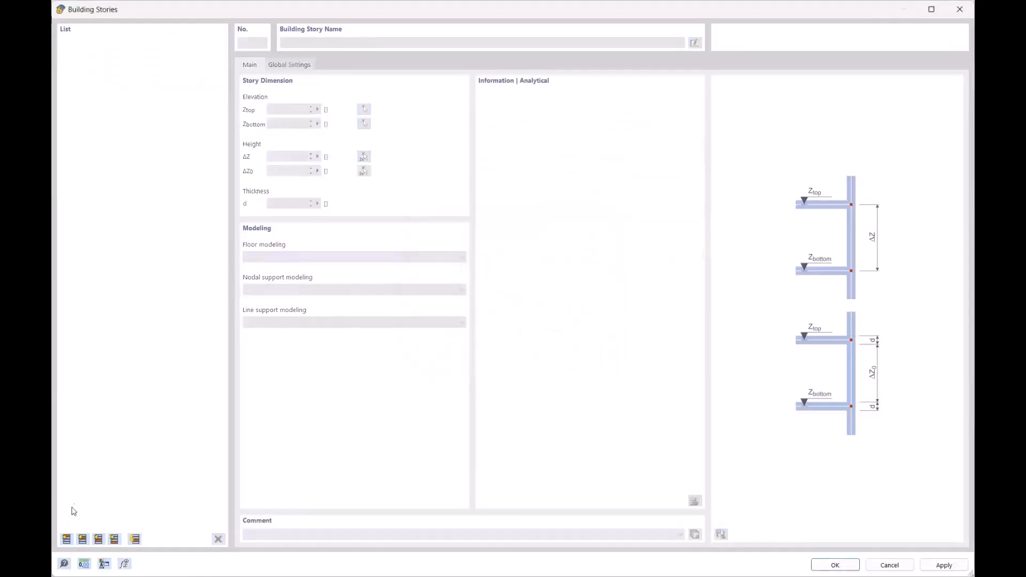
- Create stories No. 0–4 at ΔZ = 3 m down to −15.000 m, preview in 3D, and confirm
click(66, 539)
click(284, 157)
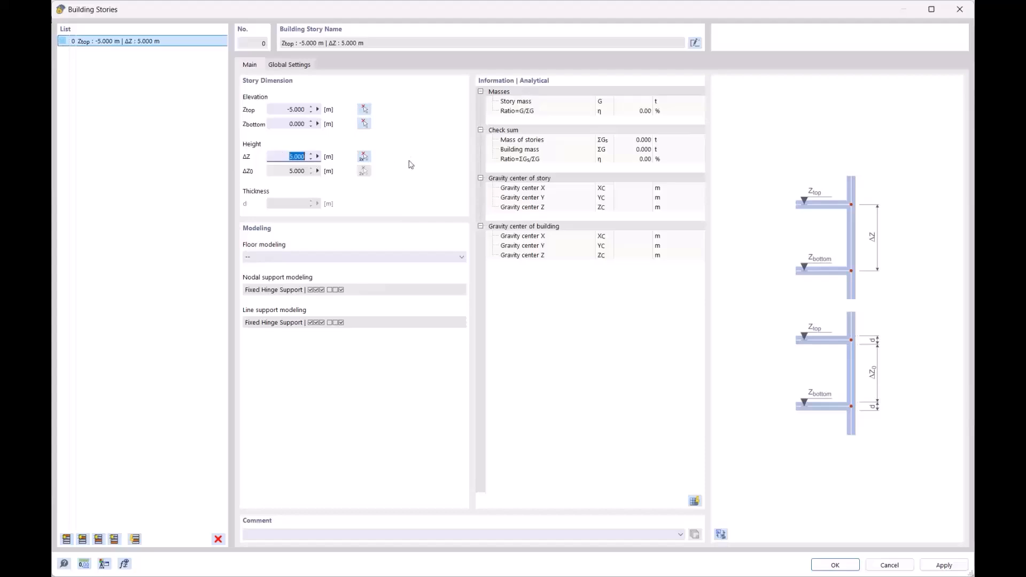
text(3)
click(274, 109)
click(66, 541)
click(67, 541)
click(66, 541)
click(66, 540)
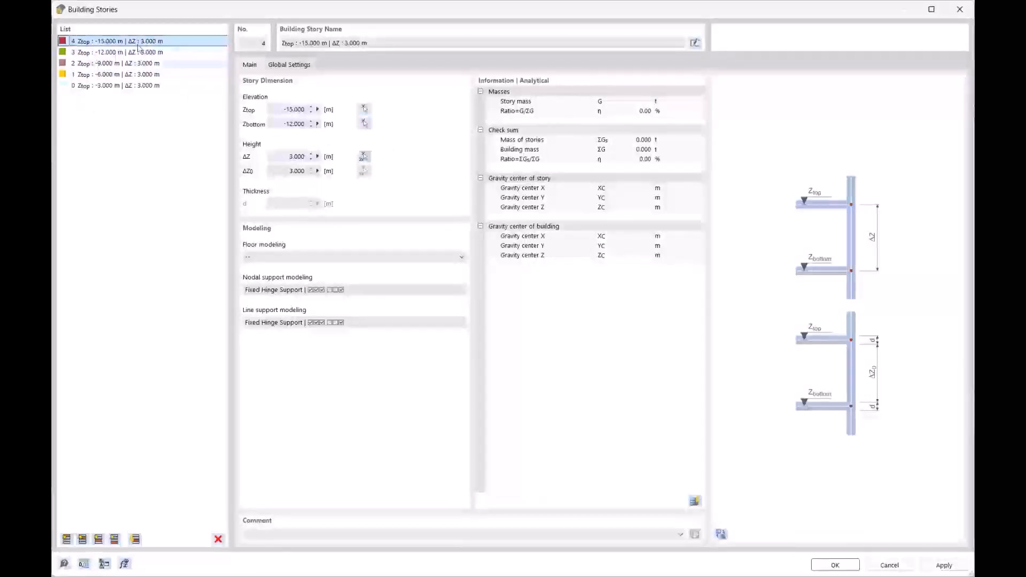
click(721, 533)
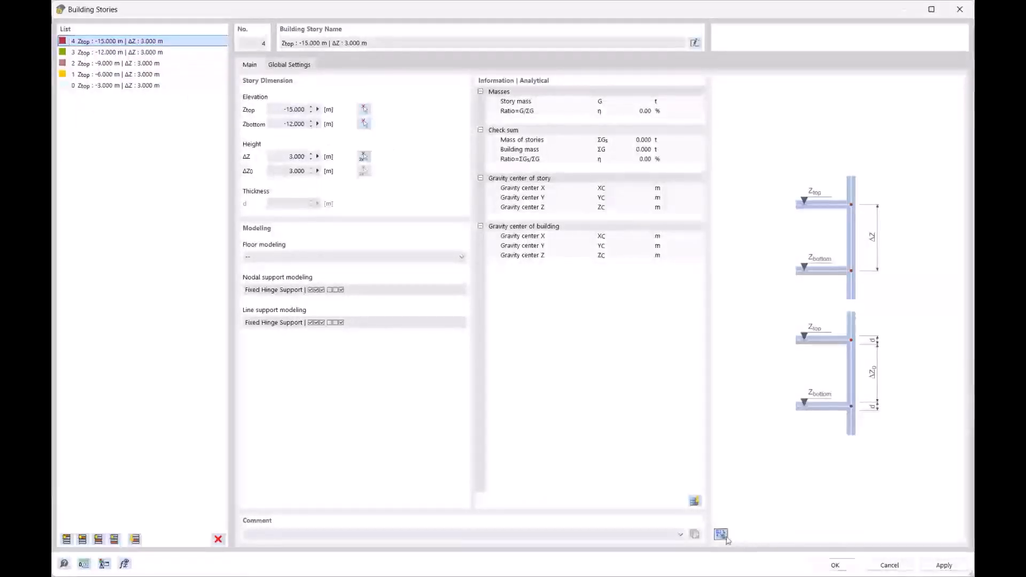
ctrl+middle_drag(837, 334, 783, 221)
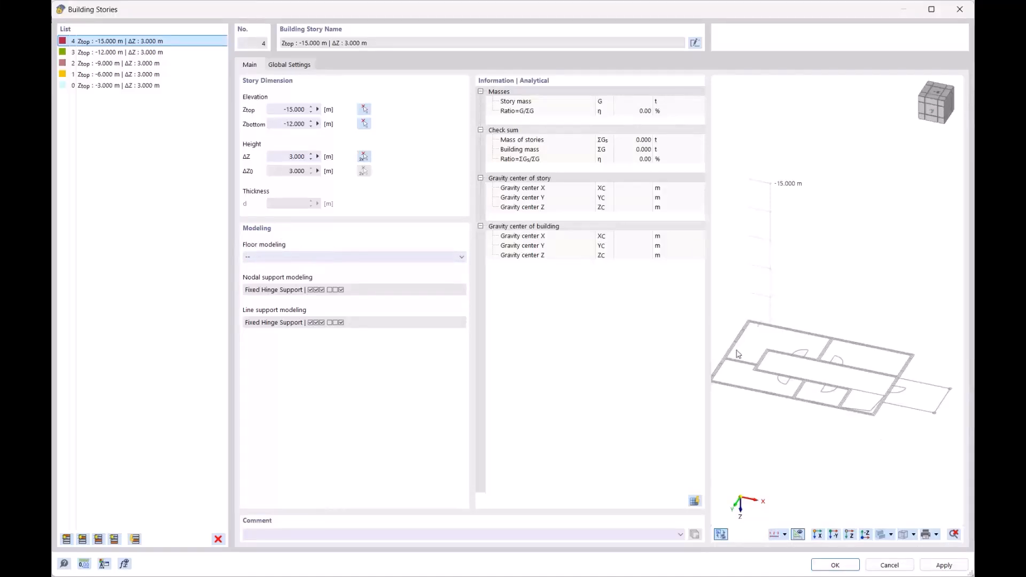
click(844, 566)
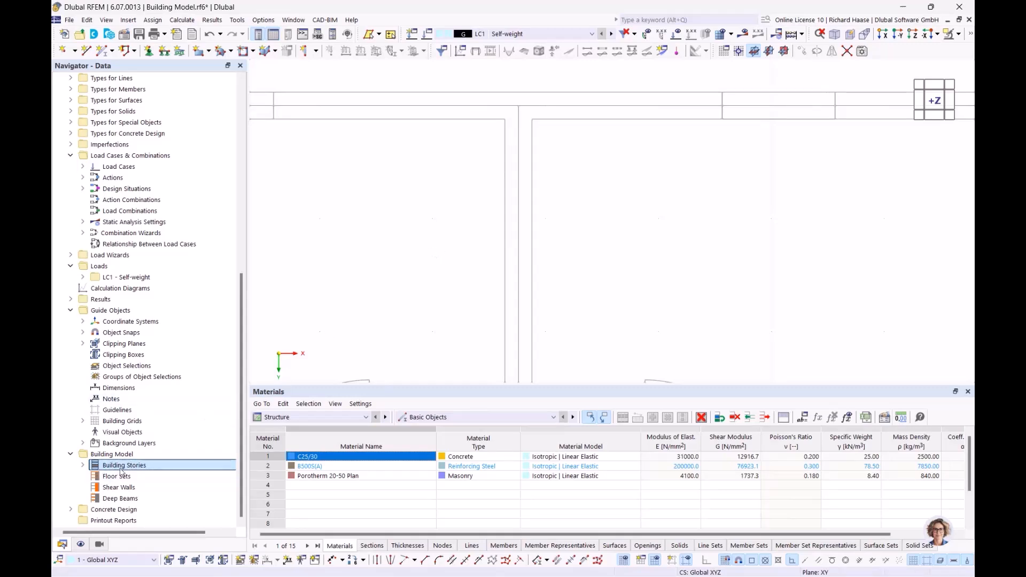
- Zoom out to the full floor plan and start a New Wall with 240 mm Porotherm 20-50 Plan
scroll(482, 131, down, 3)
scroll(544, 144, down, 2)
mouse_move(540, 169)
middle_down()
mouse_move(570, 145)
mouse_move(560, 171)
mouse_move(549, 160)
middle_up()
click(312, 51)
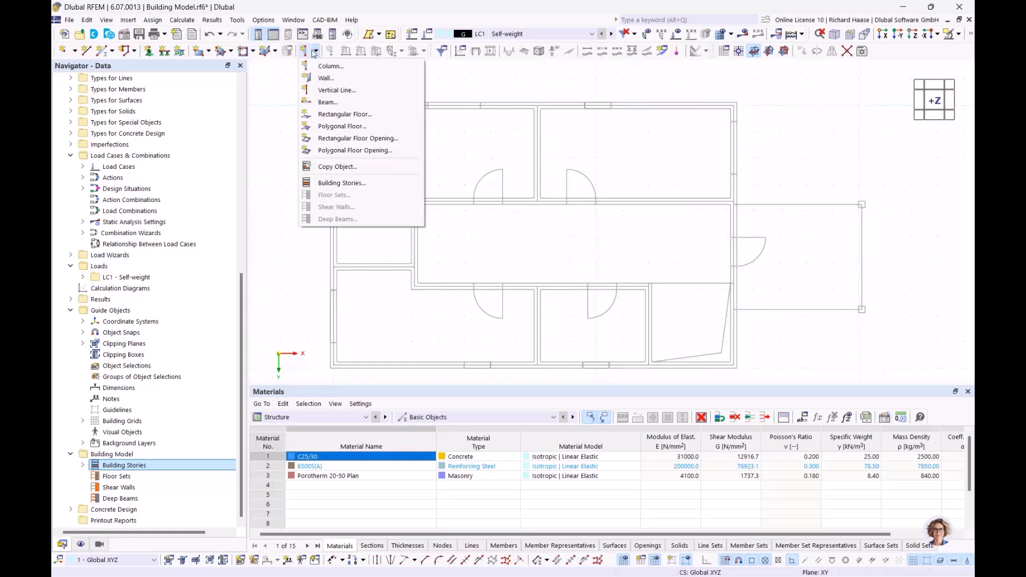
click(326, 79)
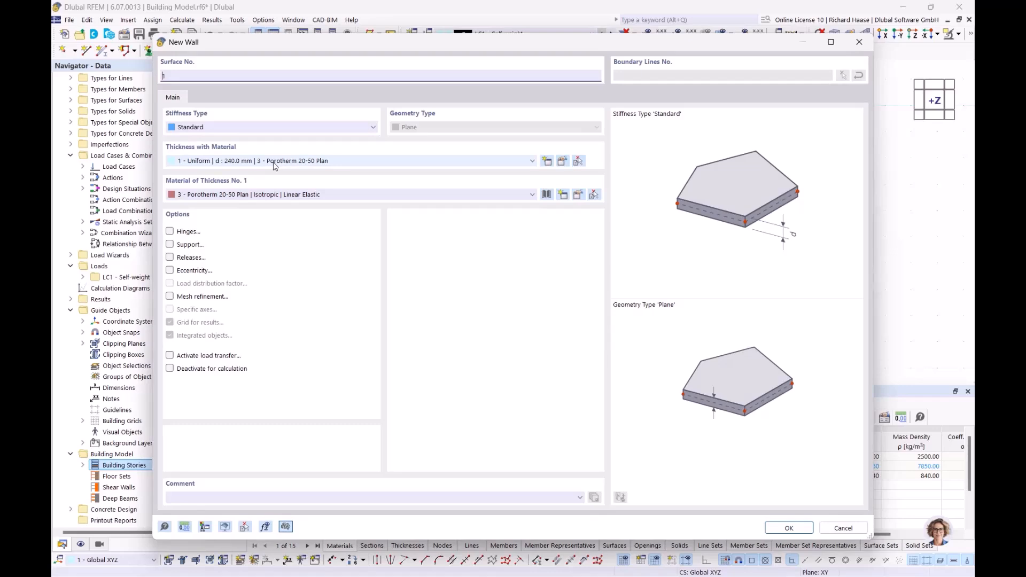
- Accept the default masonry wall properties and assign the new walls to all building stories
click(793, 529)
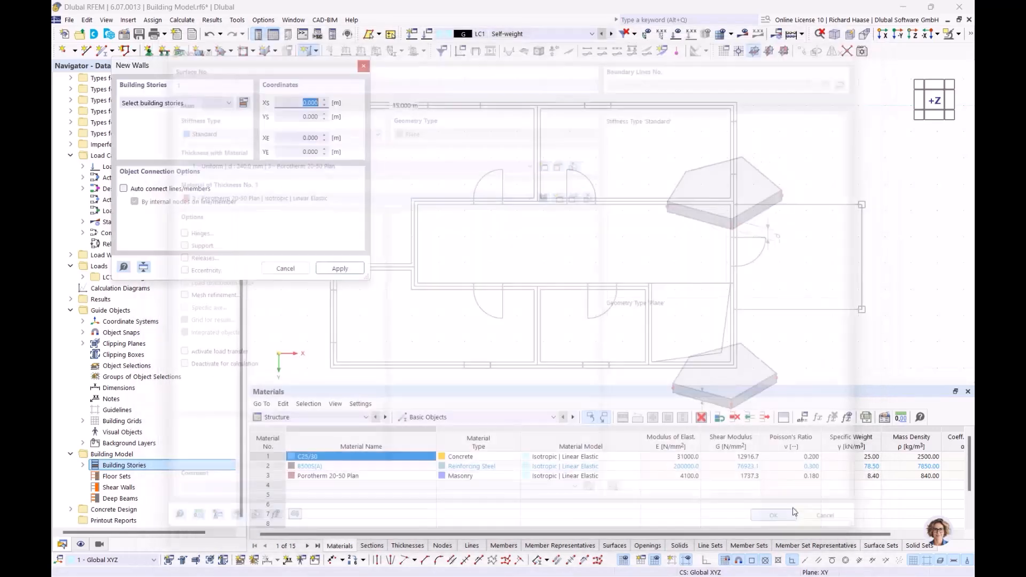
scroll(465, 147, up, 2)
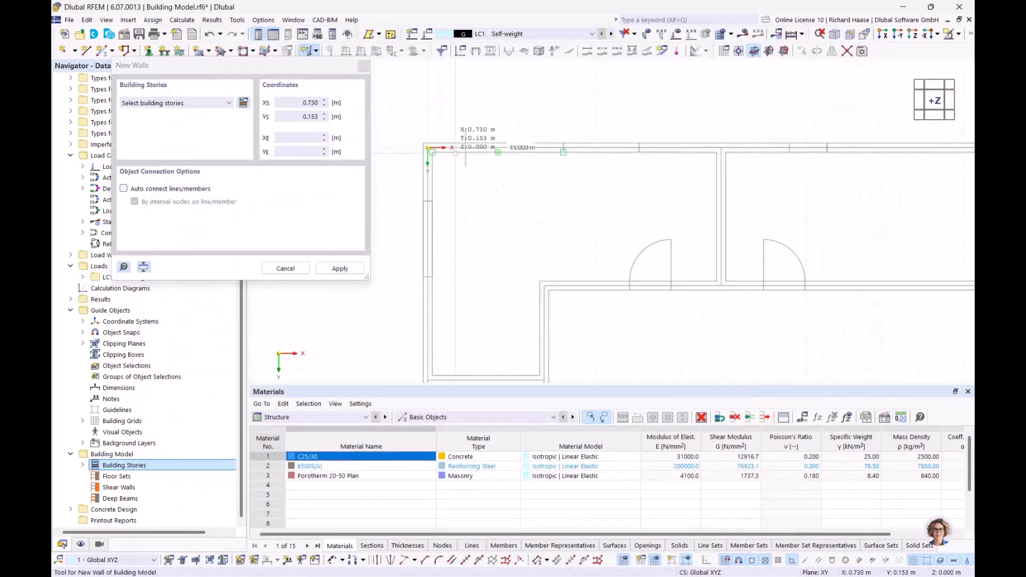
scroll(470, 305, down, 3)
middle_drag(471, 338, 492, 163)
scroll(492, 163, up, 1)
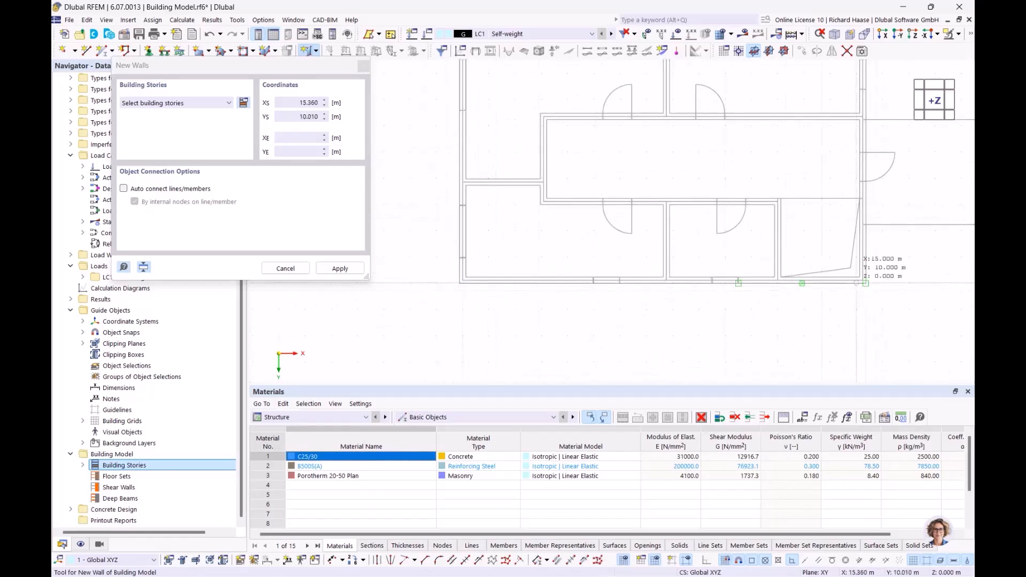
scroll(858, 282, up, 2)
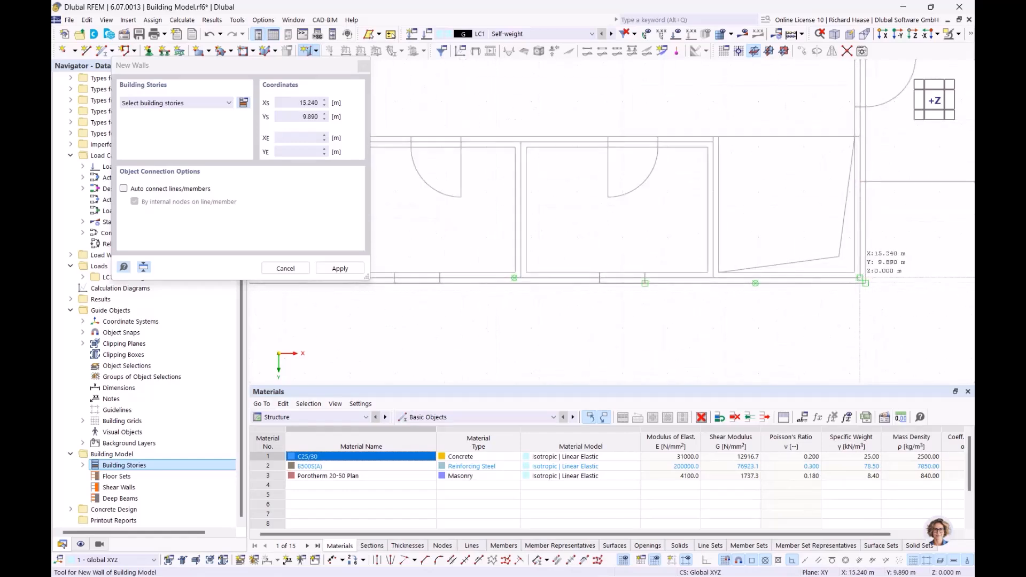
click(861, 279)
click(621, 346)
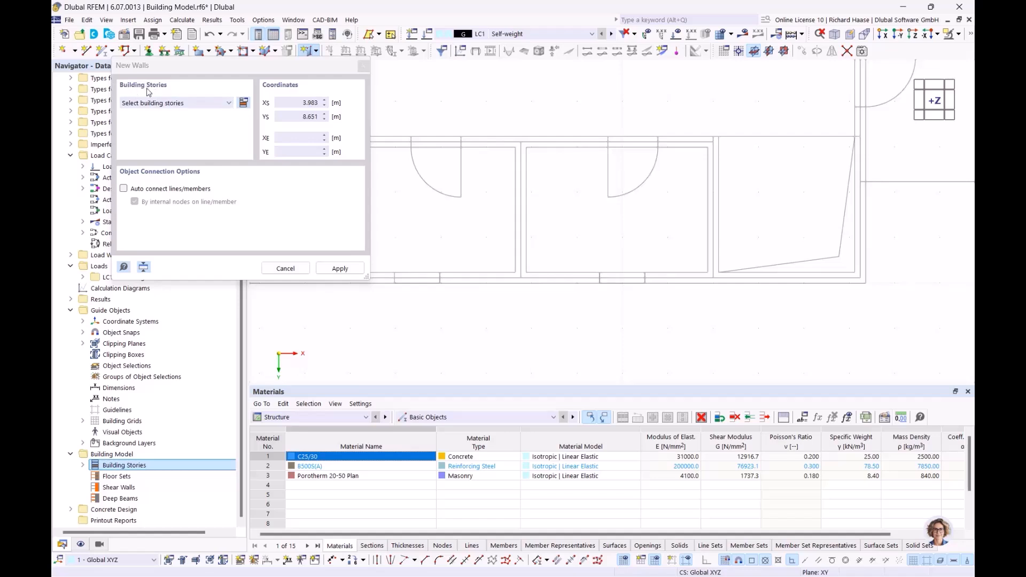
click(190, 105)
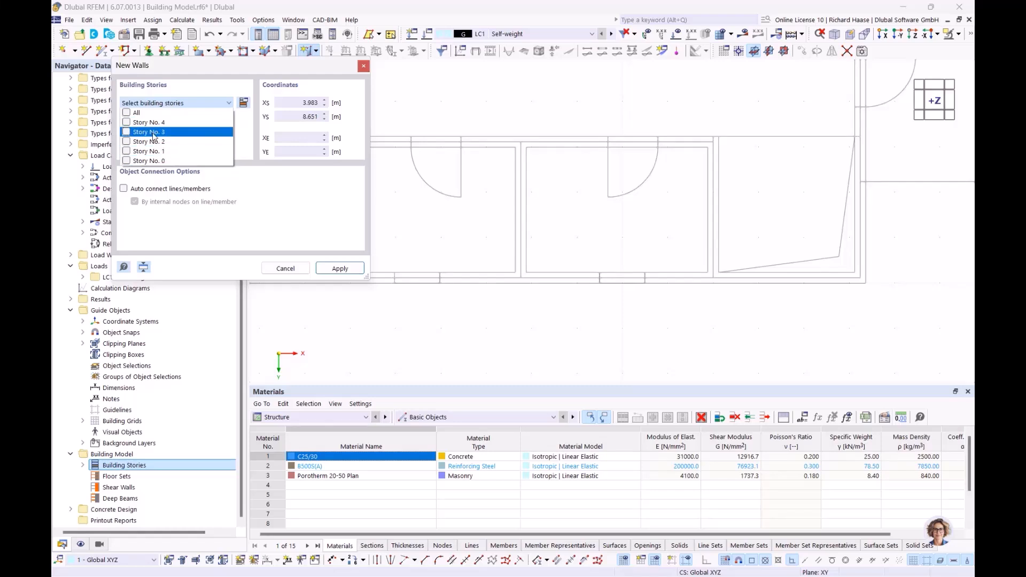
click(126, 114)
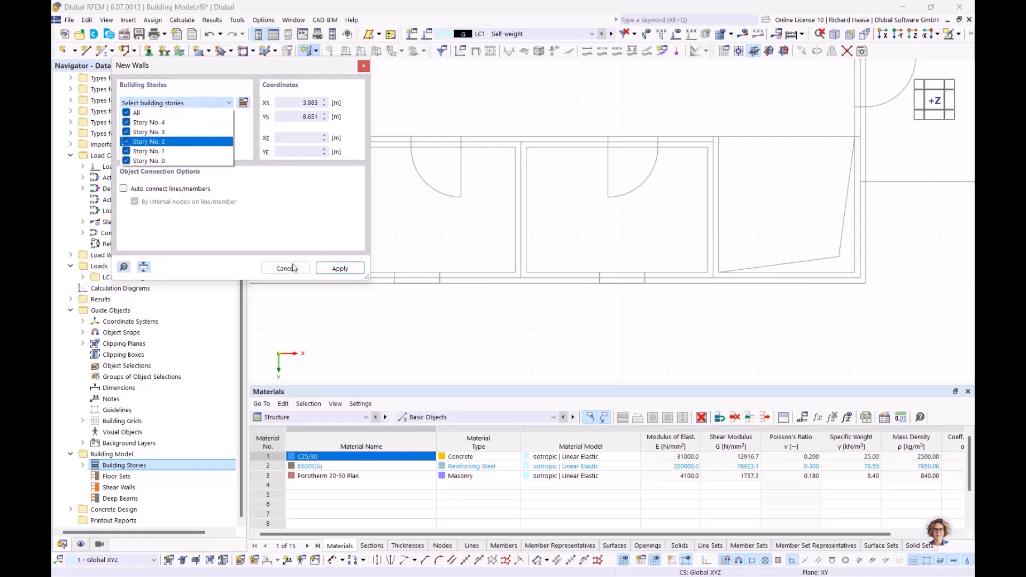
click(342, 270)
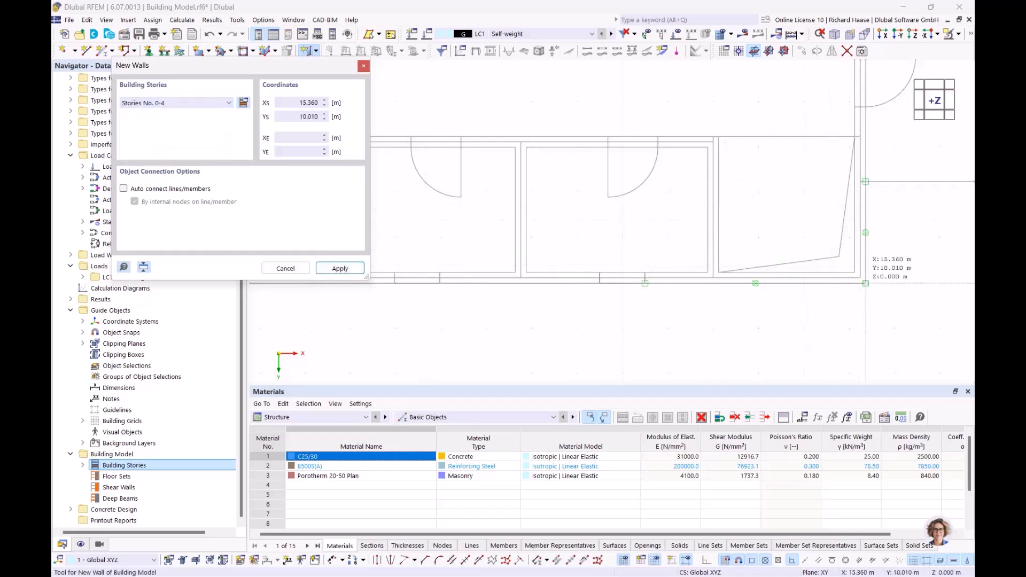
- Draw outer walls from the lower-right corner through the lower-left to the upper-left corner
click(860, 277)
scroll(524, 235, down, 2)
middle_drag(434, 239, 636, 239)
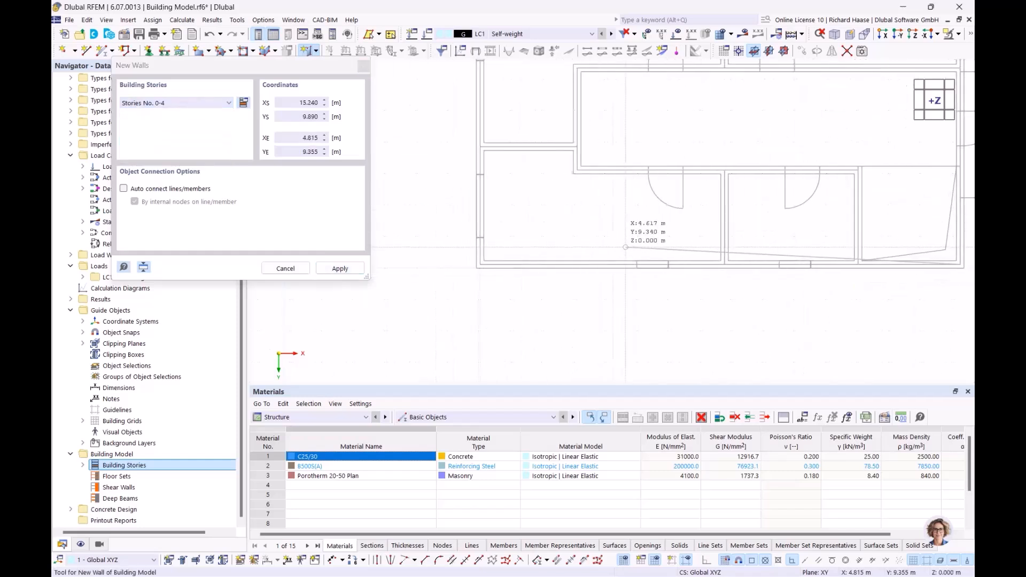
scroll(470, 256, up, 2)
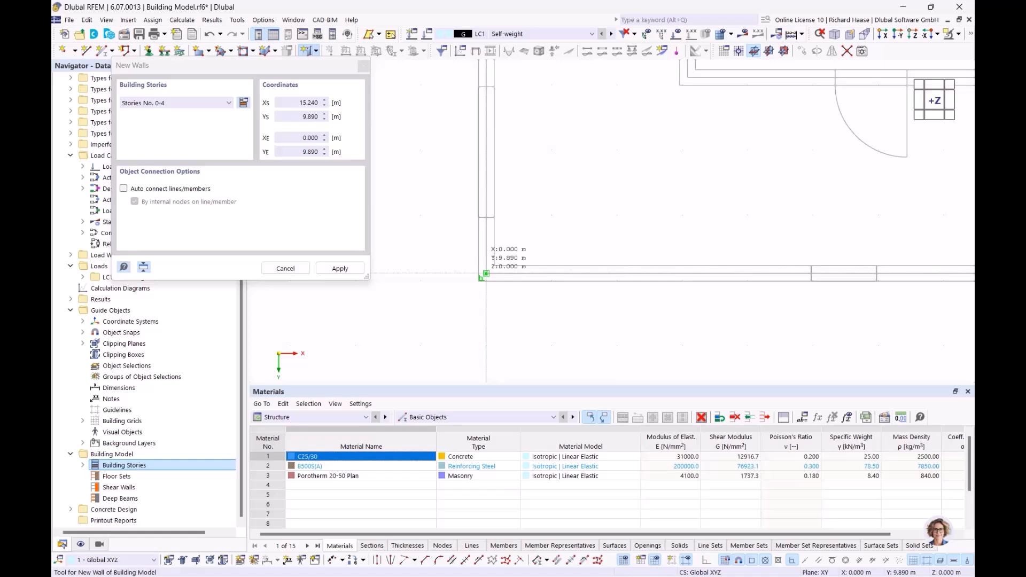
click(487, 274)
scroll(507, 184, down, 3)
middle_drag(528, 114, 483, 327)
scroll(453, 151, up, 2)
scroll(452, 150, up, 2)
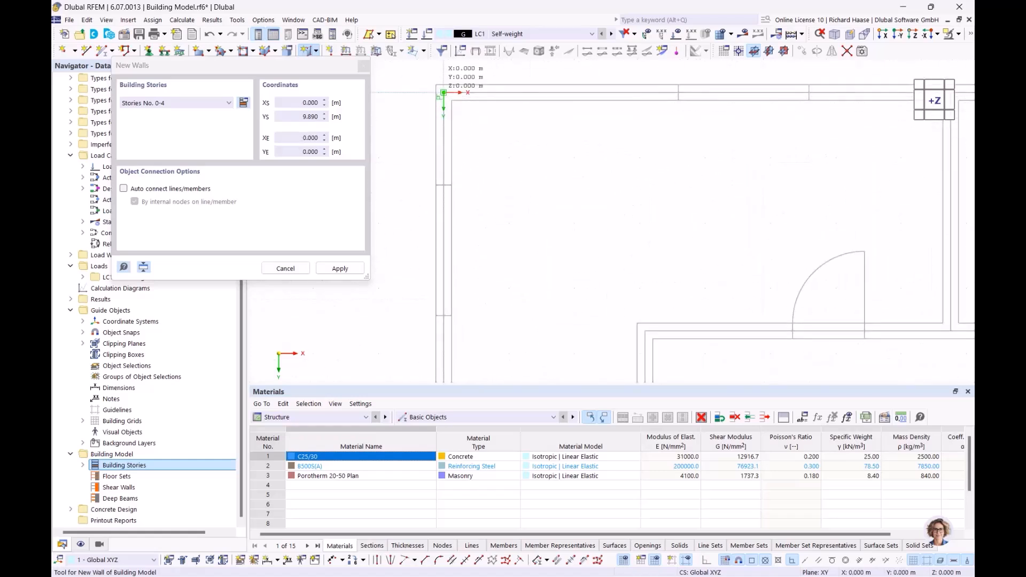
click(444, 92)
- Continue to the upper-right corner, close the loop at the lower-right corner, and finish
scroll(718, 140, down, 4)
middle_drag(957, 125, 444, 147)
scroll(444, 147, up, 4)
click(488, 143)
scroll(509, 319, down, 4)
middle_drag(506, 322, 506, 94)
scroll(499, 243, up, 3)
scroll(503, 242, up, 4)
scroll(502, 243, up, 2)
click(497, 251)
scroll(498, 251, down, 3)
click(529, 204)
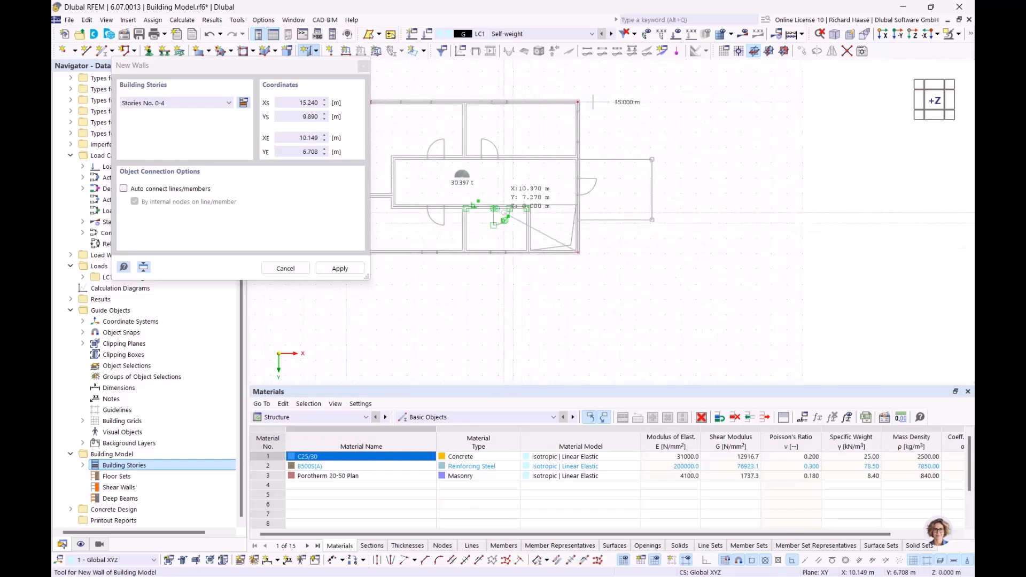
key(Escape)
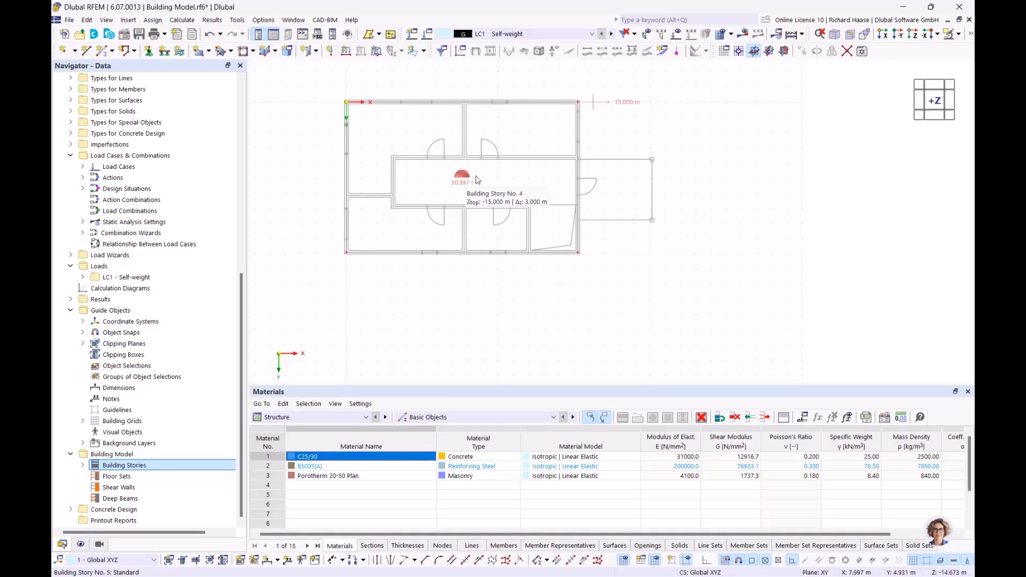
- Orbit the model to inspect the outer walls on all five stories, then return to +Z plan view
ctrl+middle_drag(527, 194, 470, 140)
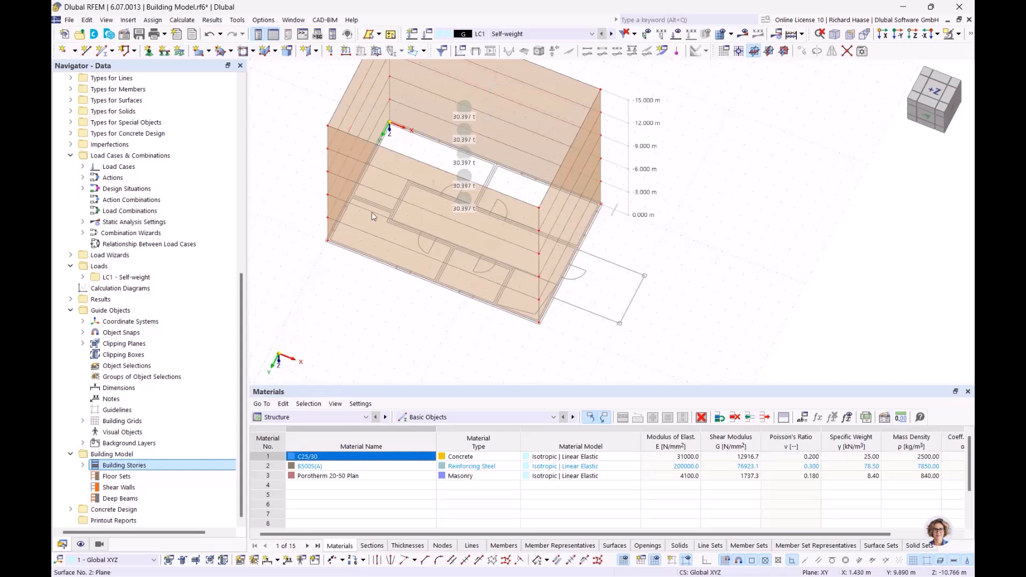
ctrl+middle_drag(511, 271, 550, 314)
ctrl+middle_drag(494, 229, 504, 242)
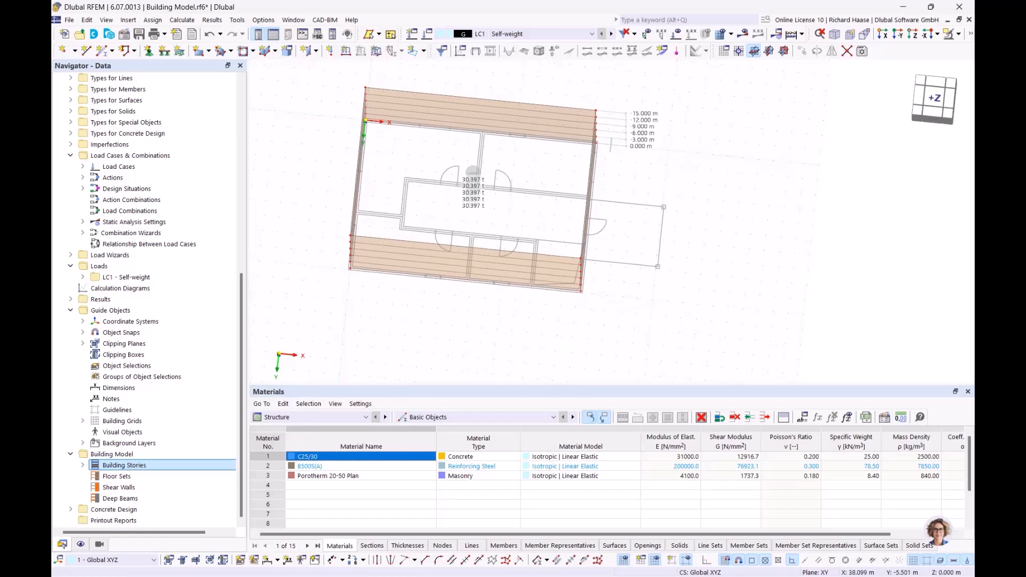
click(934, 102)
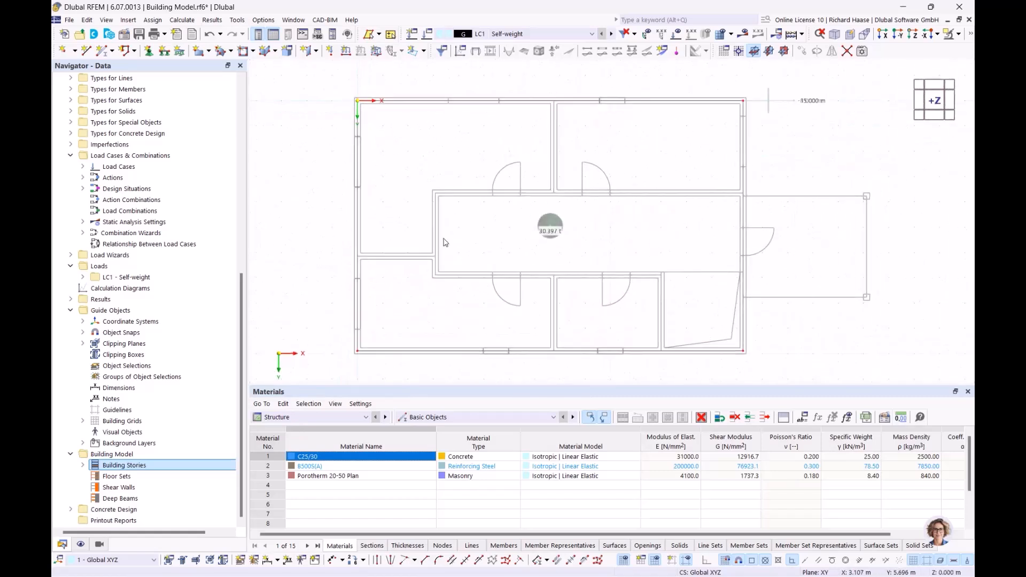
- Start a new wall using the 240 mm C25/30 thickness
click(317, 52)
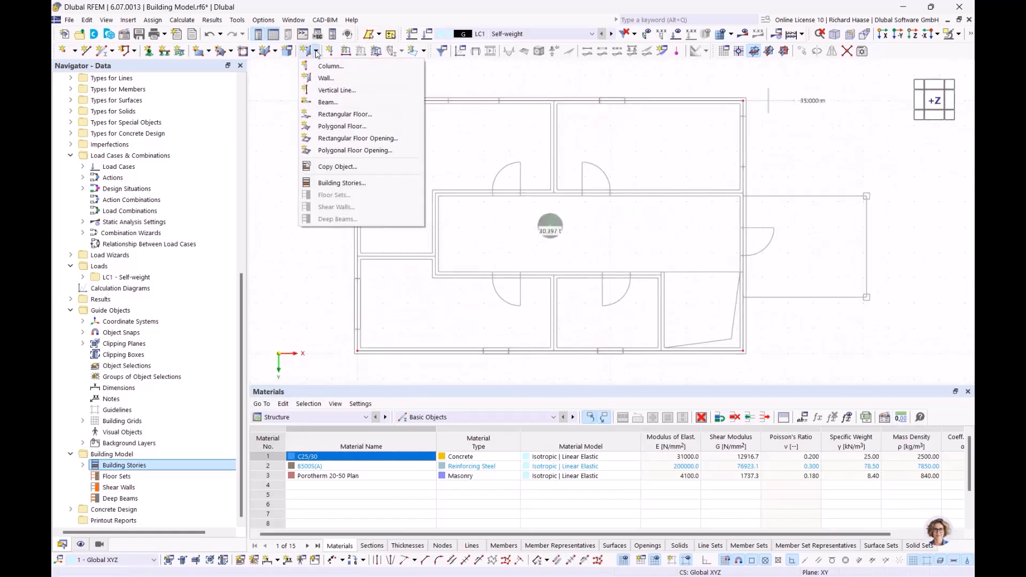
click(326, 82)
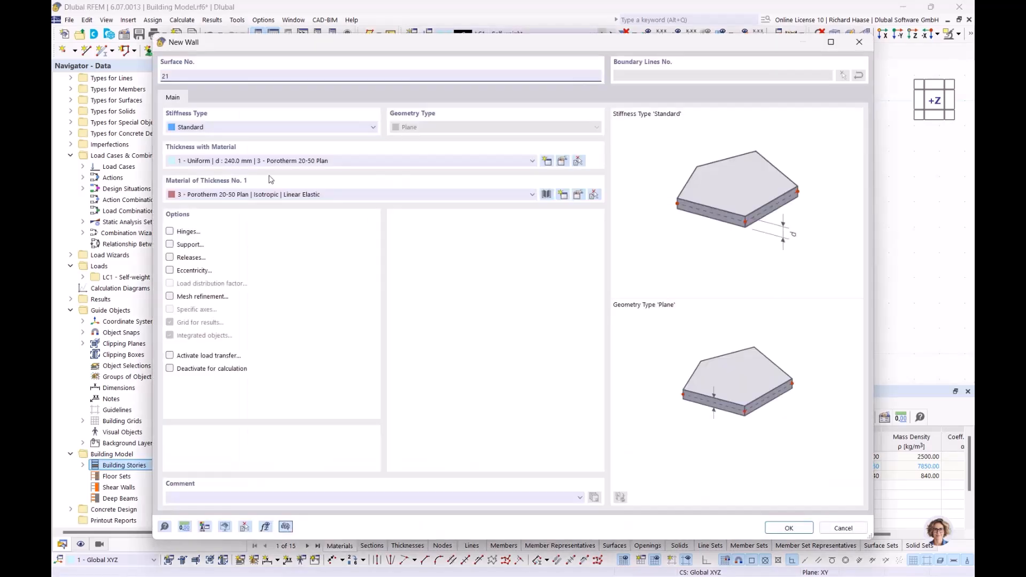
click(294, 161)
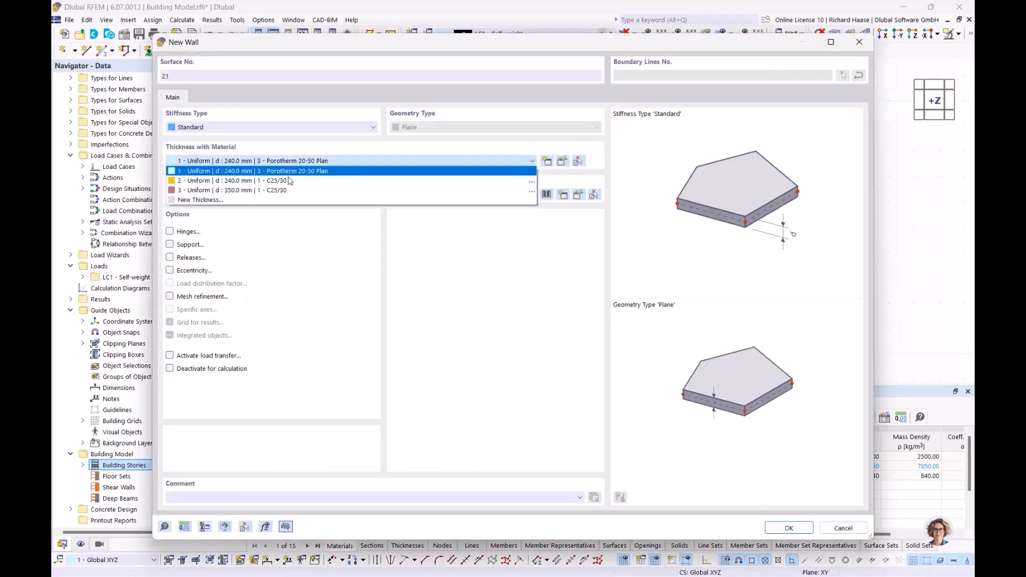
click(233, 181)
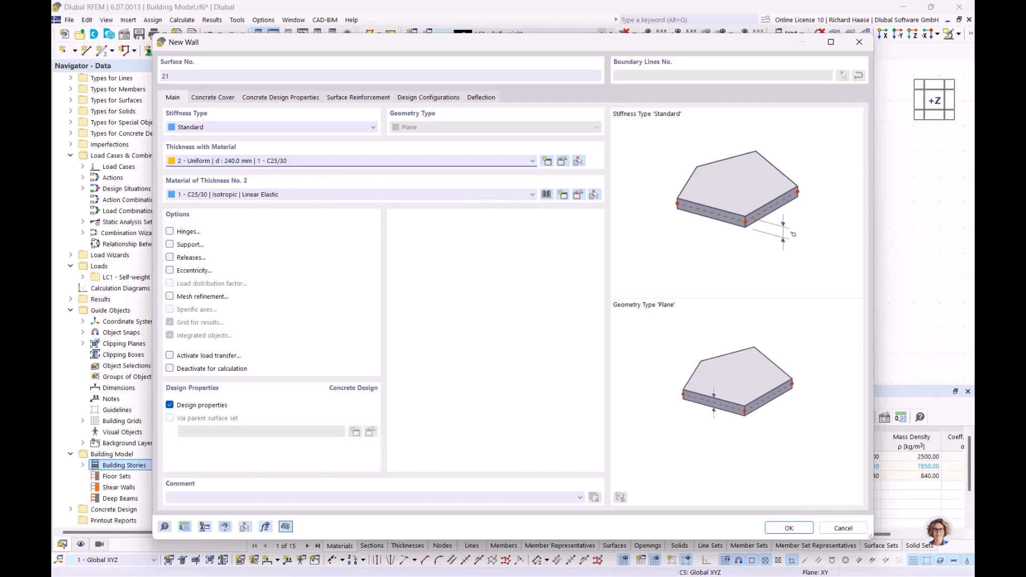
click(787, 528)
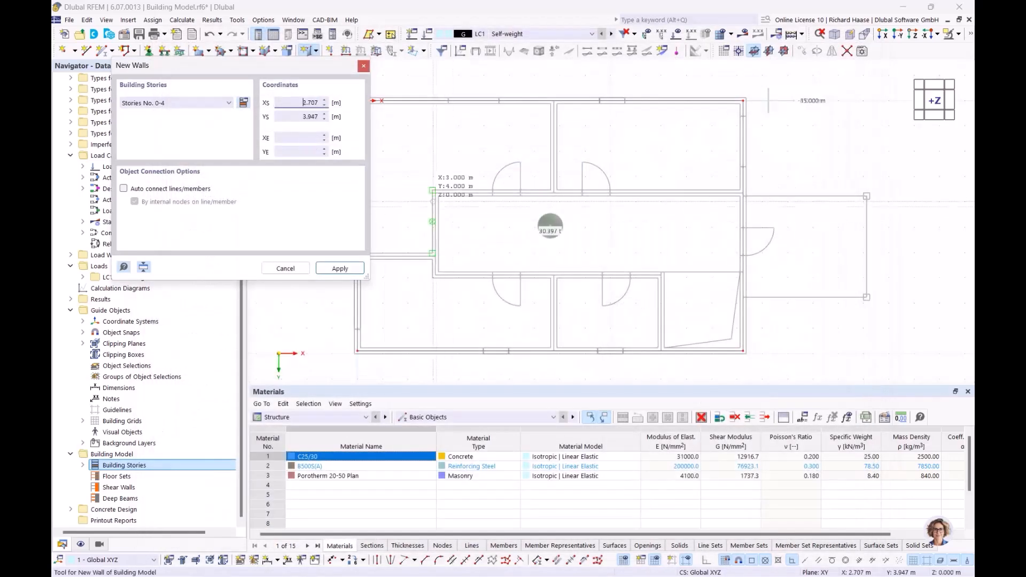
- Draw interior walls from (0, 6.150) to (3.080, 6.150), up to Y 3.650, across, and at X 7.760 to the top
scroll(482, 255, up, 3)
click(403, 249)
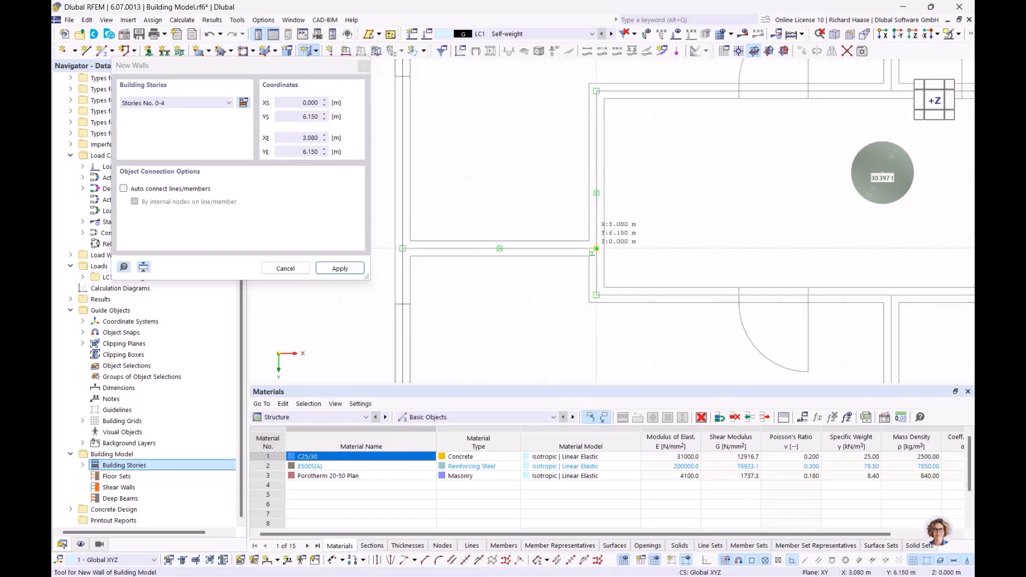
click(596, 248)
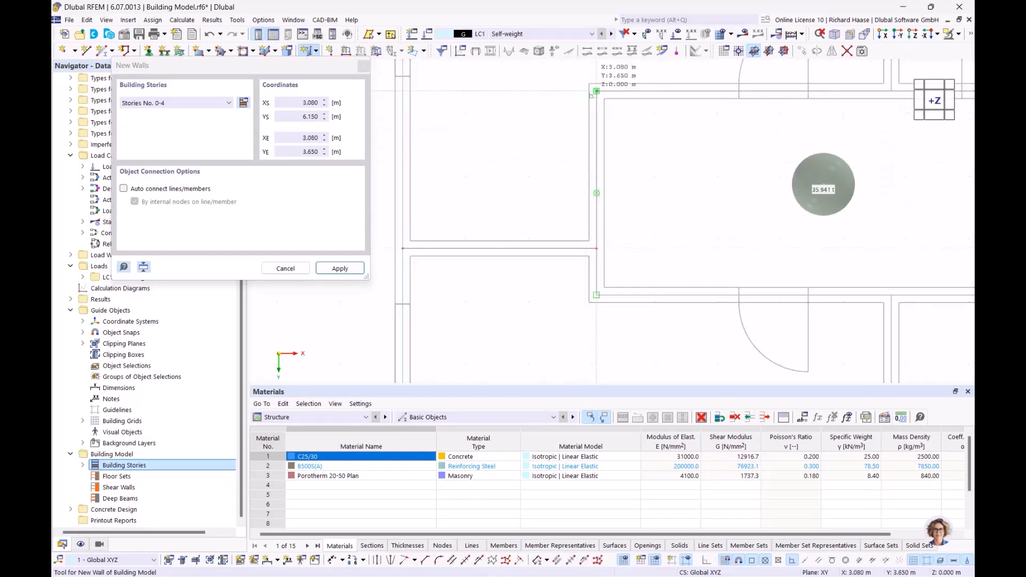
click(597, 91)
scroll(842, 117, down, 3)
middle_drag(823, 116, 524, 117)
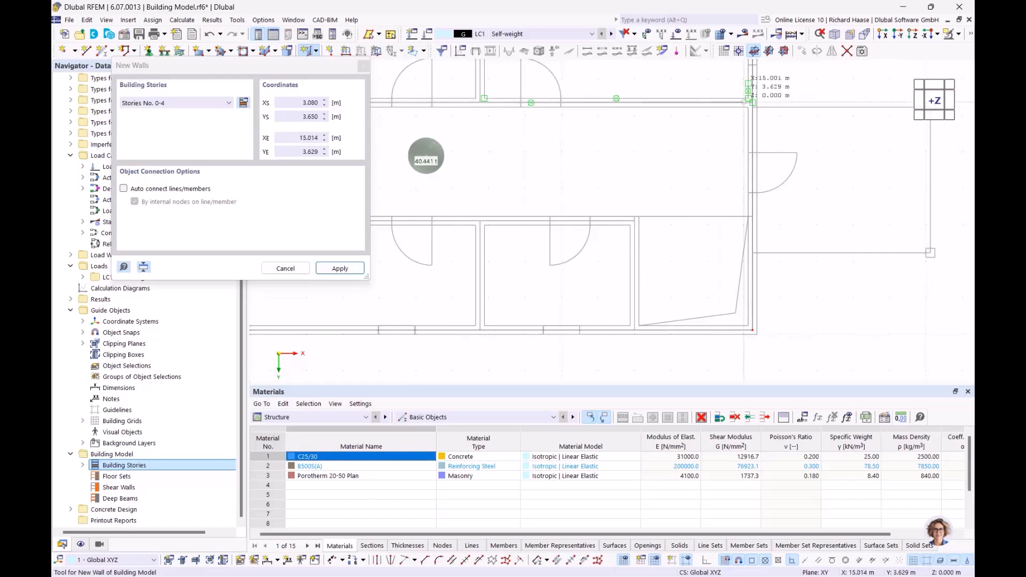
scroll(751, 103, up, 3)
click(757, 106)
scroll(757, 105, down, 3)
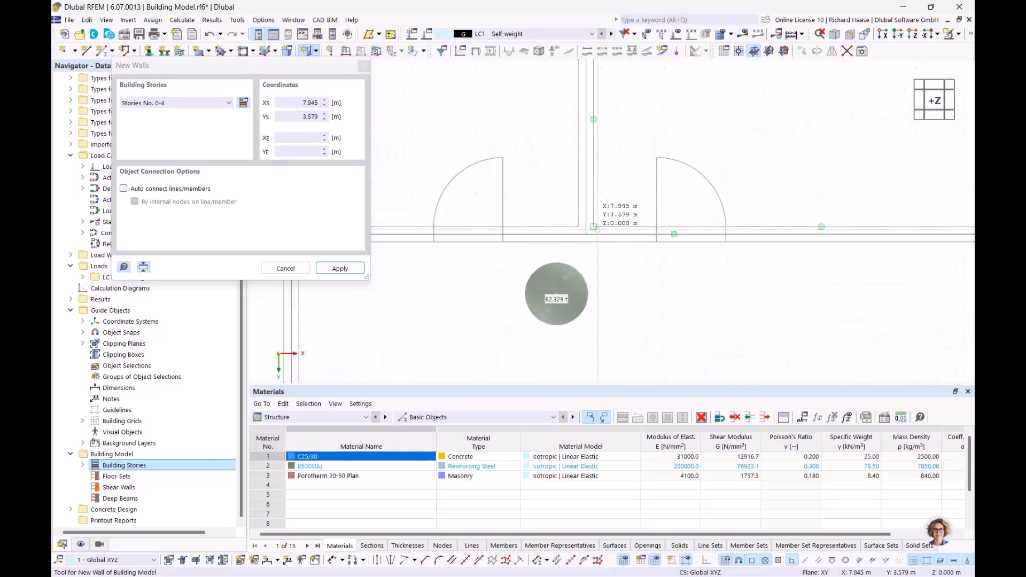
click(593, 231)
scroll(591, 177, up, 3)
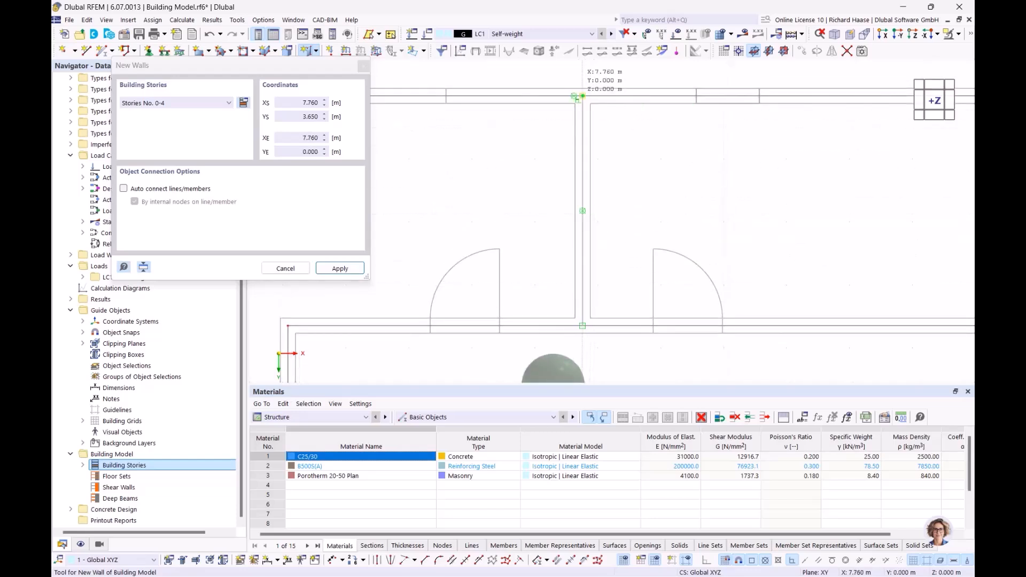
click(582, 96)
scroll(582, 97, down, 3)
scroll(577, 176, up, 2)
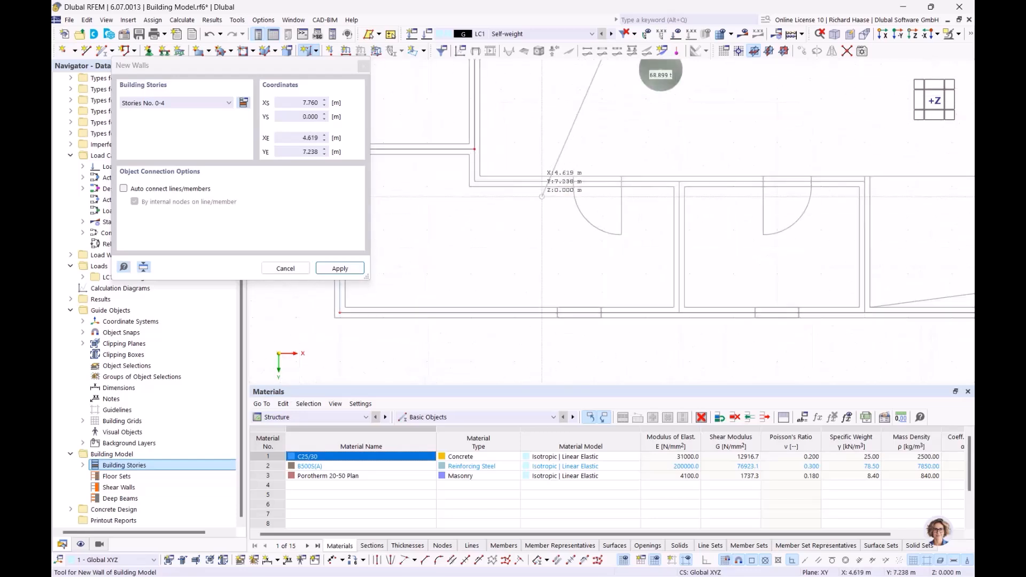
- Draw walls from (3.080, 6.890) to (12.000, 6.890) to (12.000, 9.890), plus X 7.760 down to the bottom wall
click(475, 182)
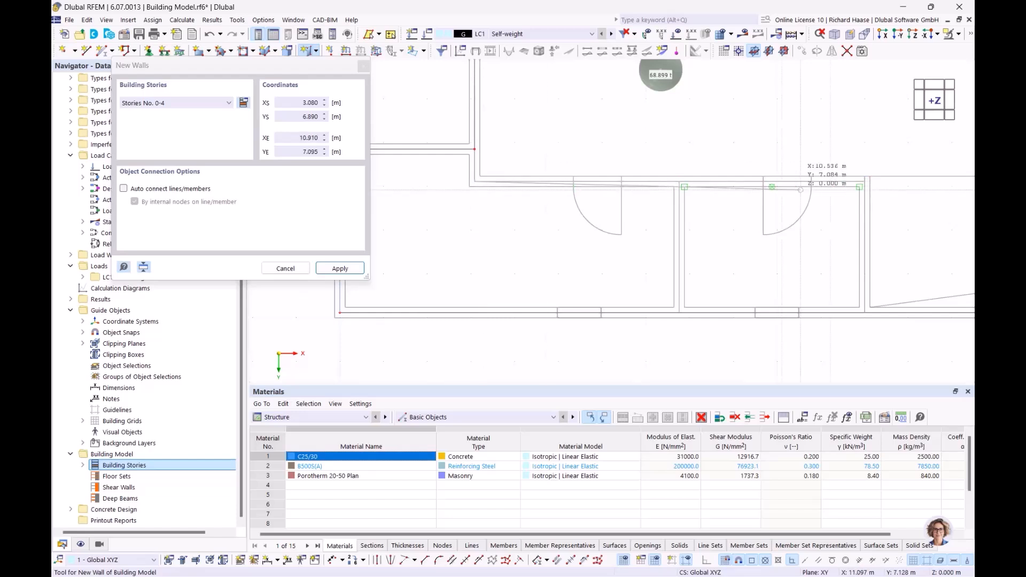
scroll(578, 185, up, 4)
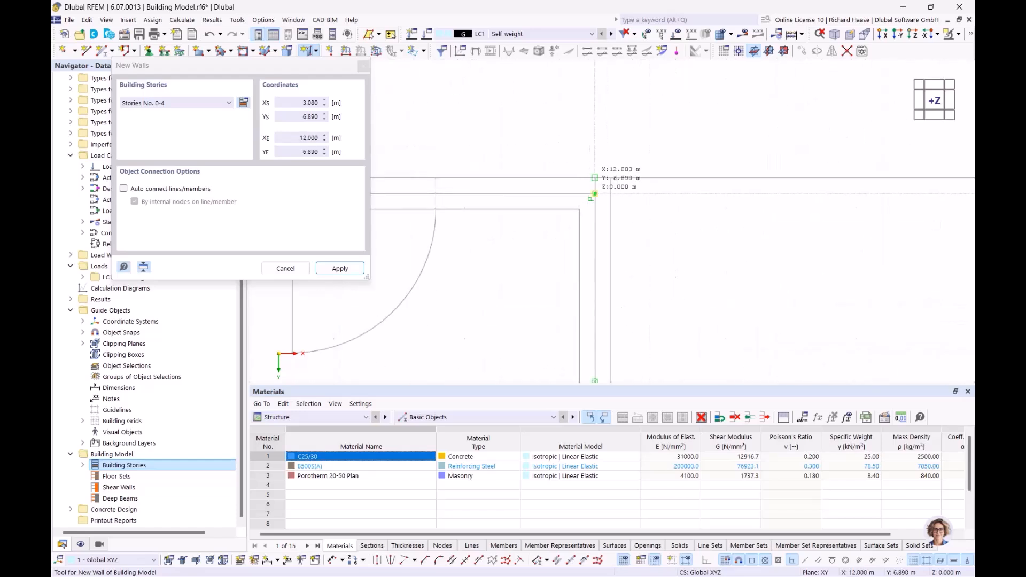
click(595, 194)
scroll(595, 194, up, 4)
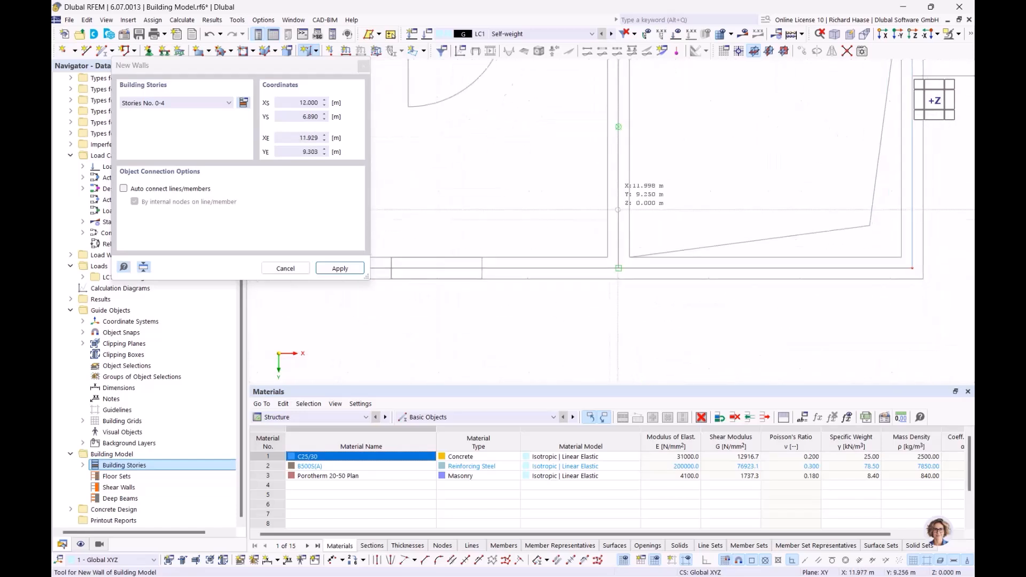
click(616, 260)
scroll(565, 251, down, 4)
middle_drag(475, 206, 613, 215)
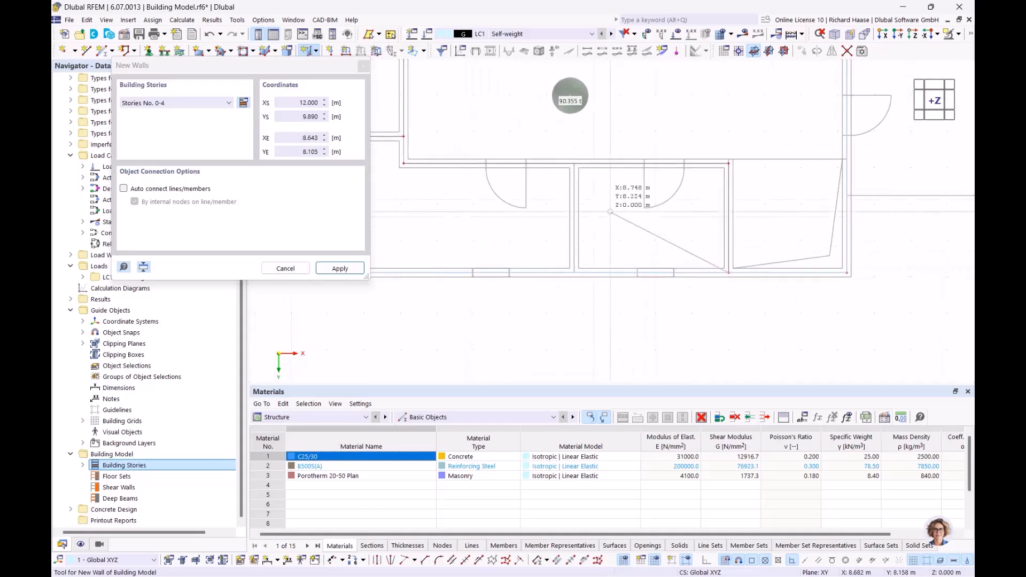
scroll(588, 191, up, 2)
right_click(583, 186)
click(565, 148)
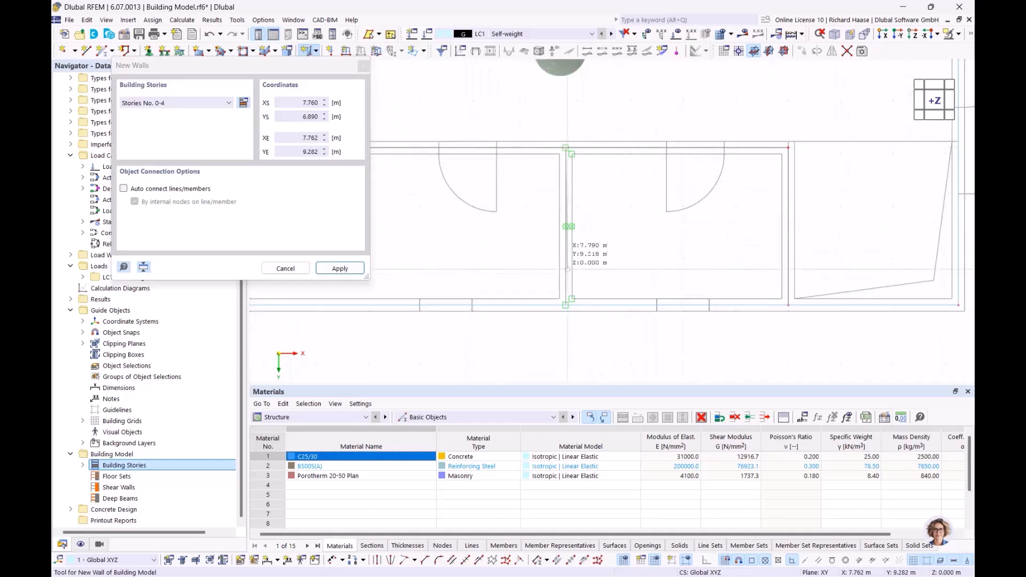
click(566, 305)
scroll(693, 197, down, 5)
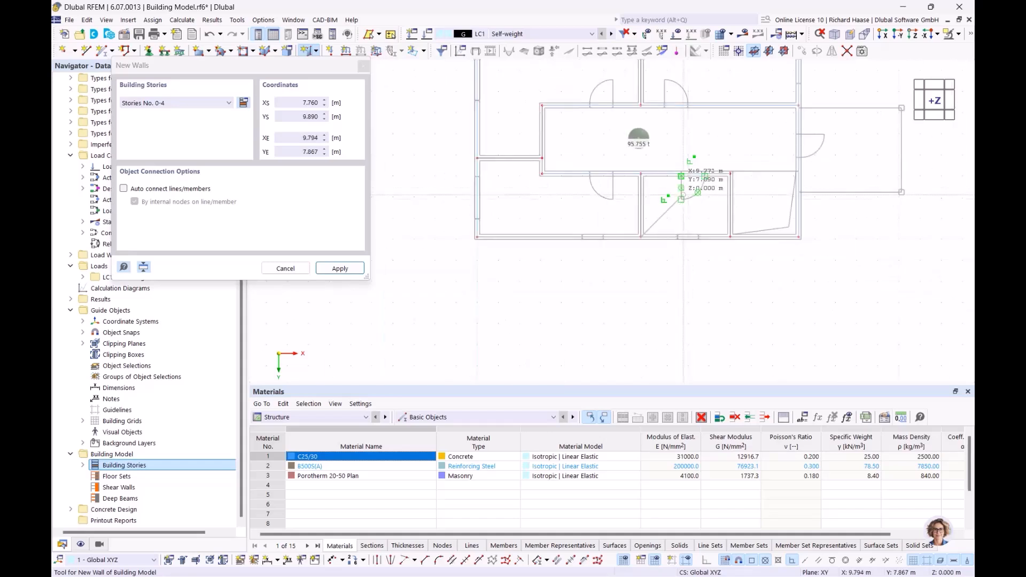
right_click(718, 148)
scroll(712, 146, down, 1)
right_click(712, 146)
scroll(706, 150, down, 1)
middle_drag(685, 155, 529, 192)
- Return to the top-down plan of the walls and start a new column from the Building Model objects
mouse_move(577, 184)
ctrl+middle_down()
mouse_move(539, 168)
mouse_move(549, 180)
ctrl+middle_up()
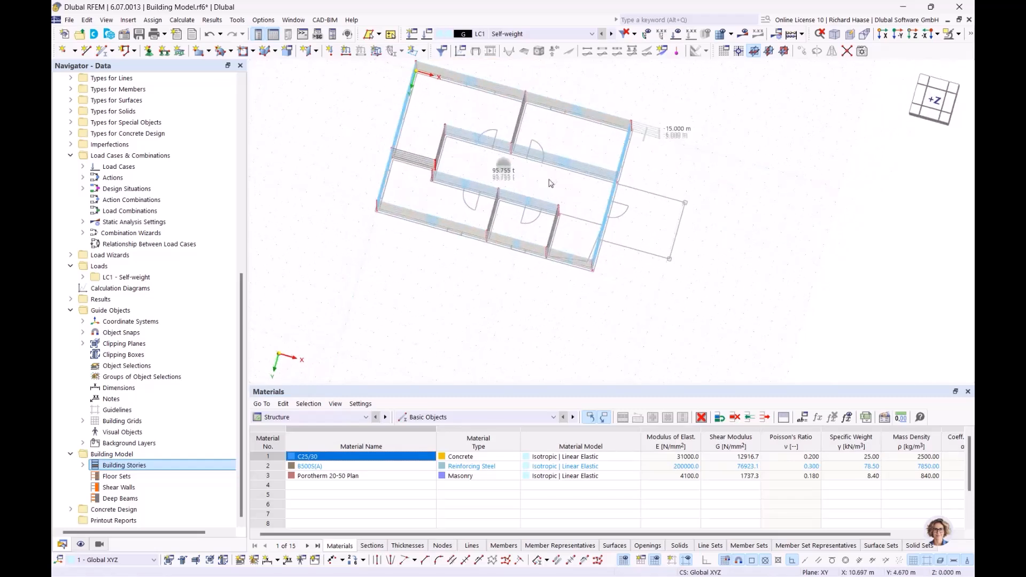
click(931, 101)
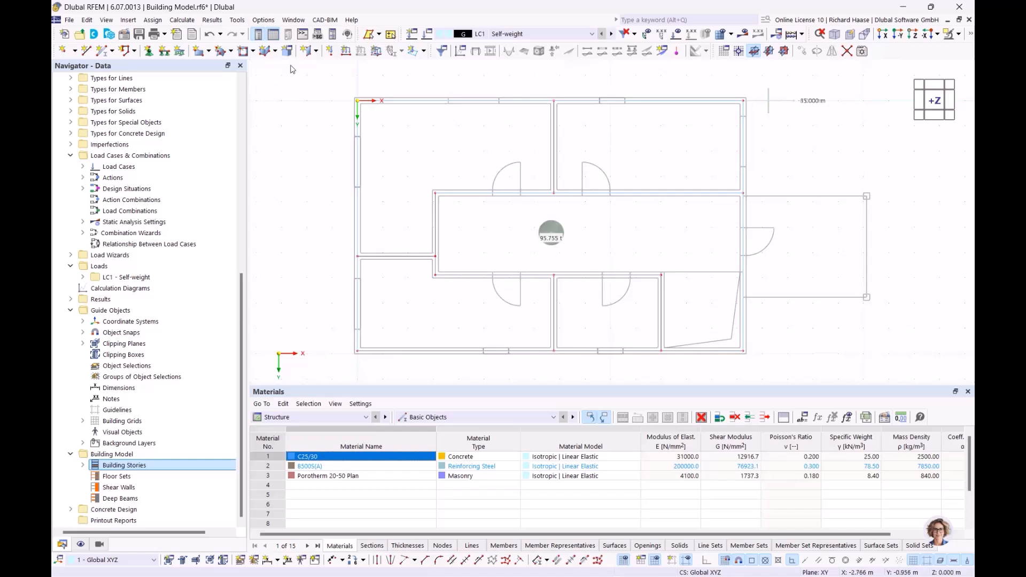
click(317, 52)
click(328, 67)
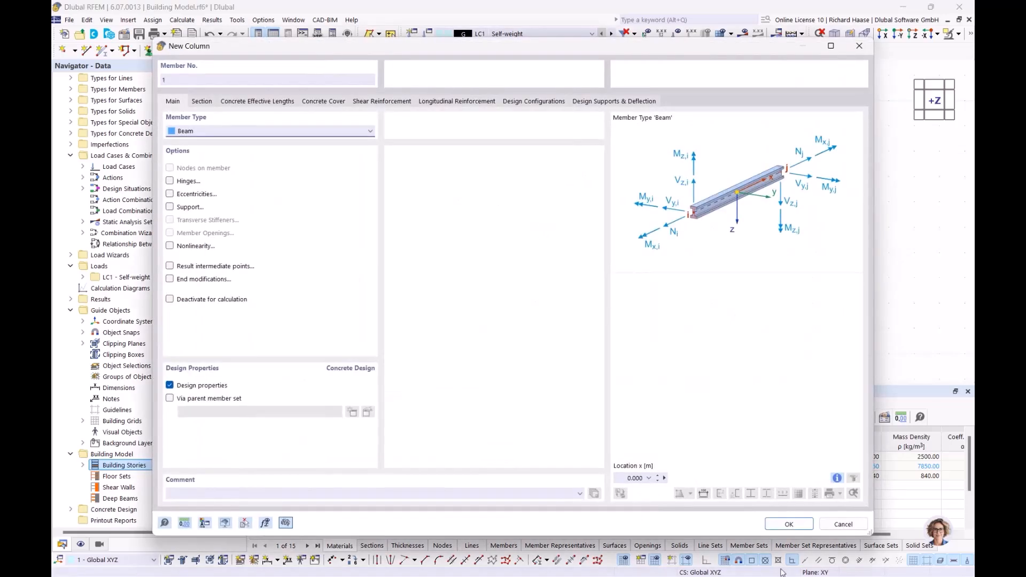
- Accept the R_M1 250/250 C25/30 column settings and limit placement to Story No. 0
click(202, 102)
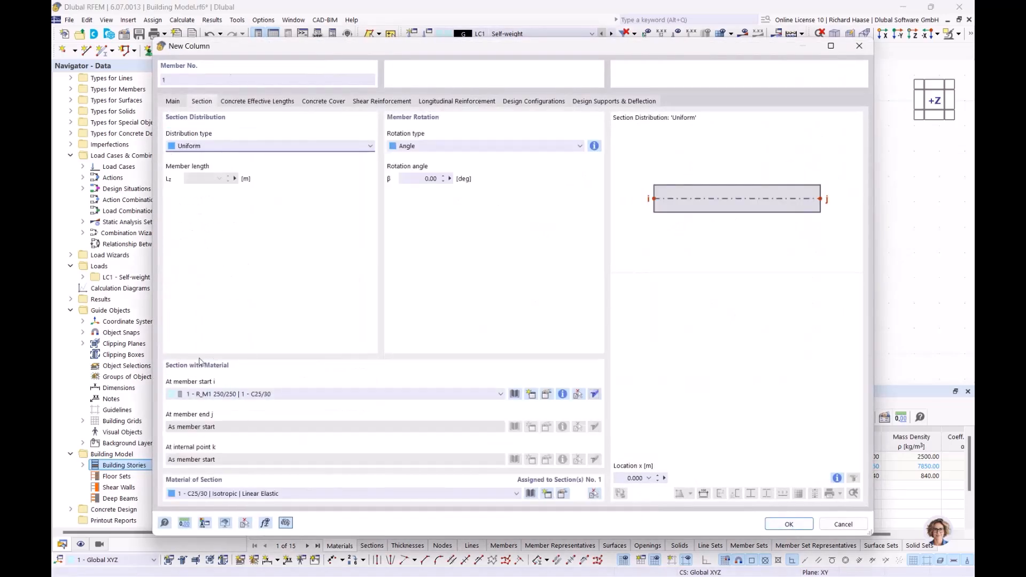
click(789, 524)
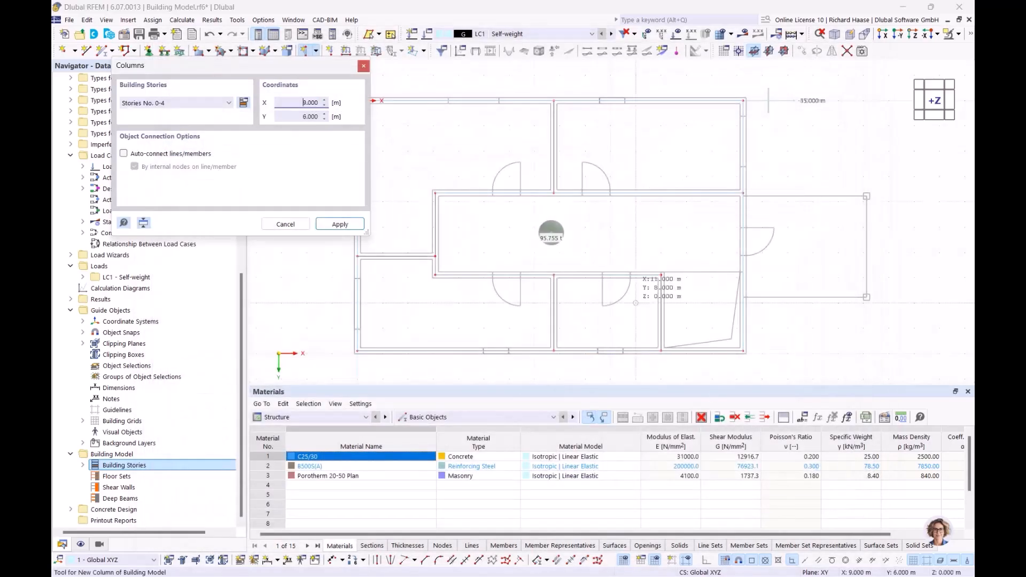
click(208, 105)
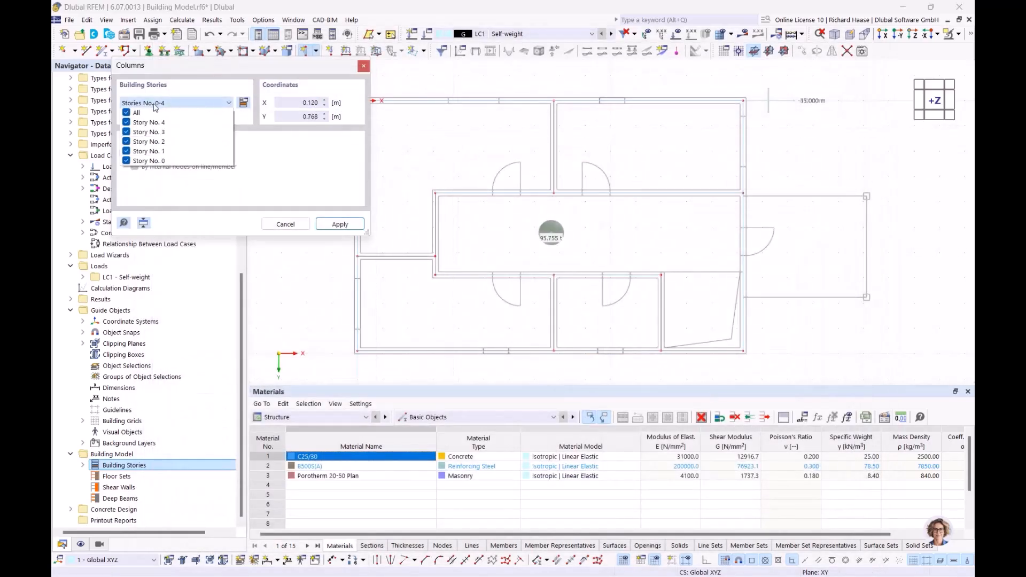
click(129, 114)
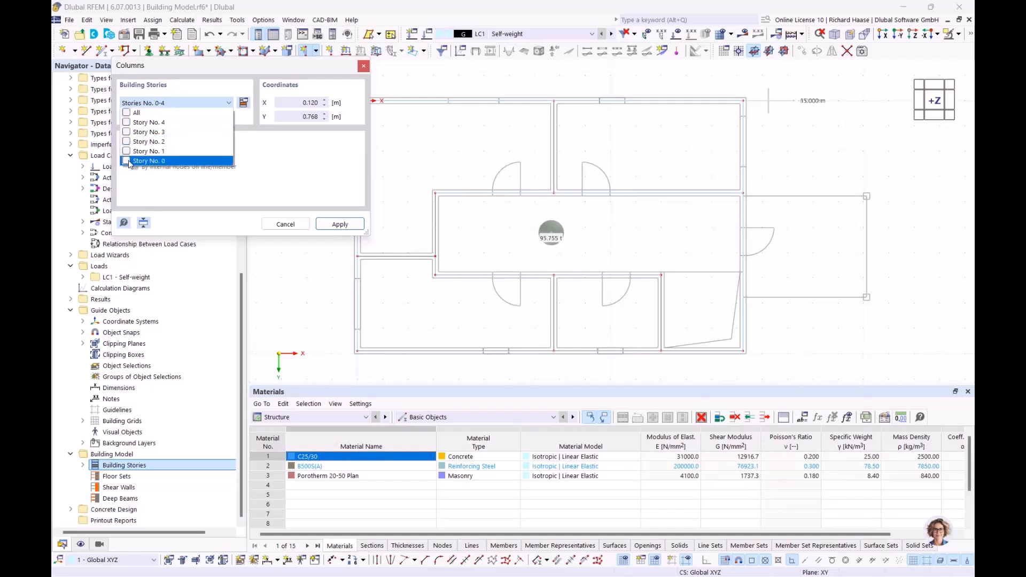
click(340, 225)
- Place columns at the upper and lower outer corners of the right-hand extension
middle_drag(760, 239, 529, 240)
scroll(676, 199, up, 5)
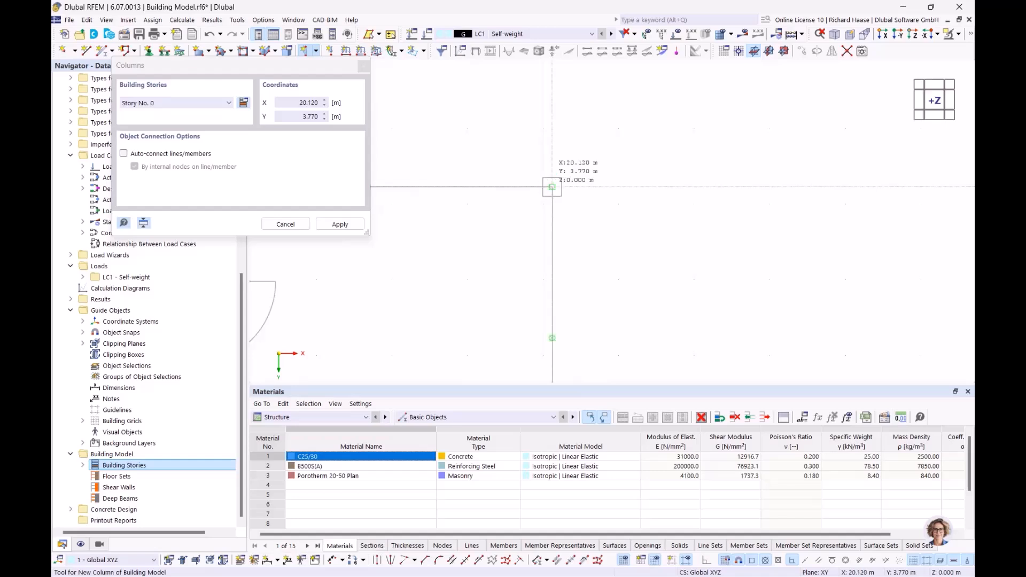
click(552, 187)
scroll(564, 183, up, 2)
middle_drag(548, 268, 570, 88)
click(563, 336)
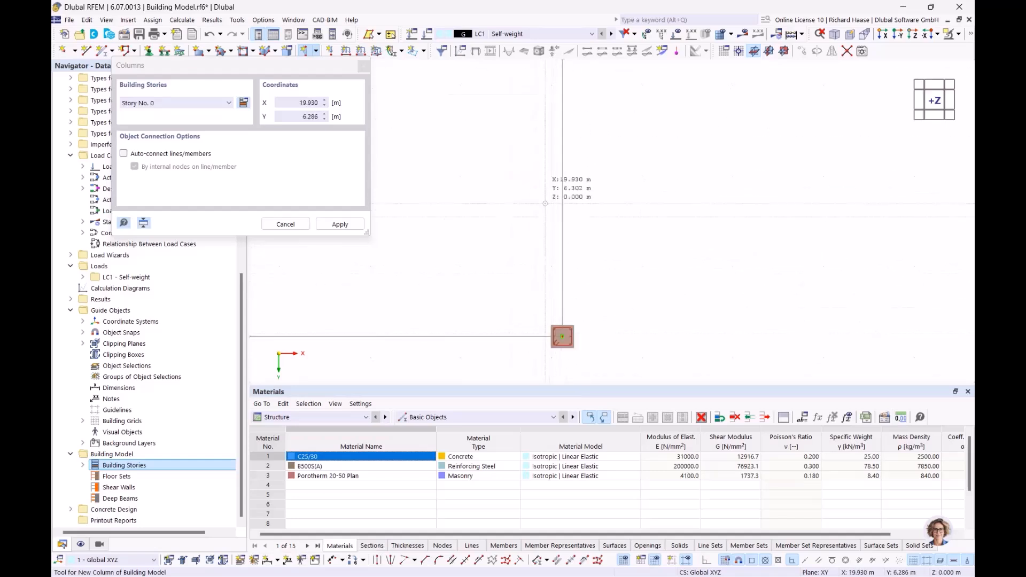
scroll(539, 193, down, 3)
middle_drag(539, 193, 636, 227)
key(Escape)
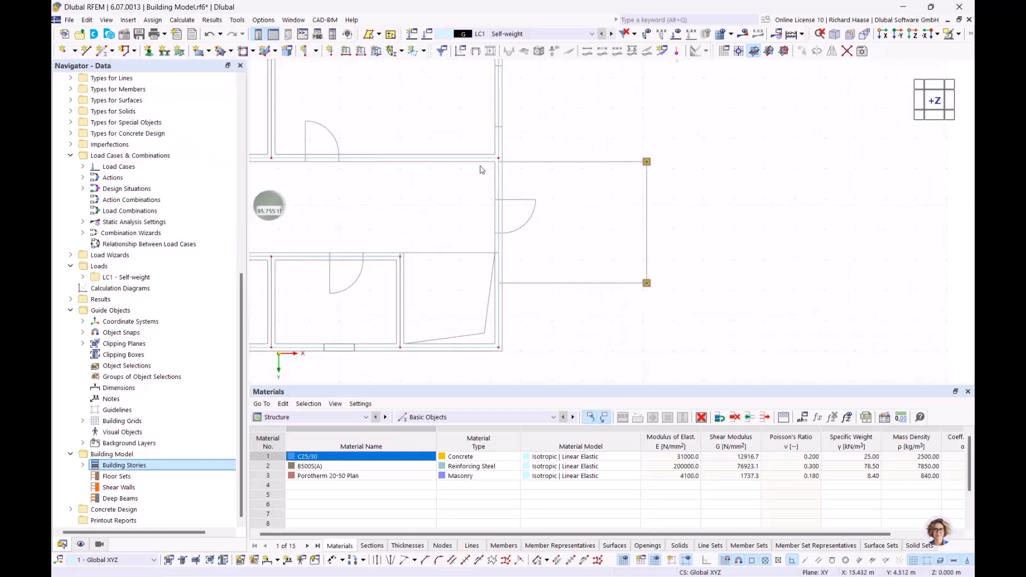
- Start a rectangular floor assigned to all stories 0–4, then cancel the placement
click(317, 51)
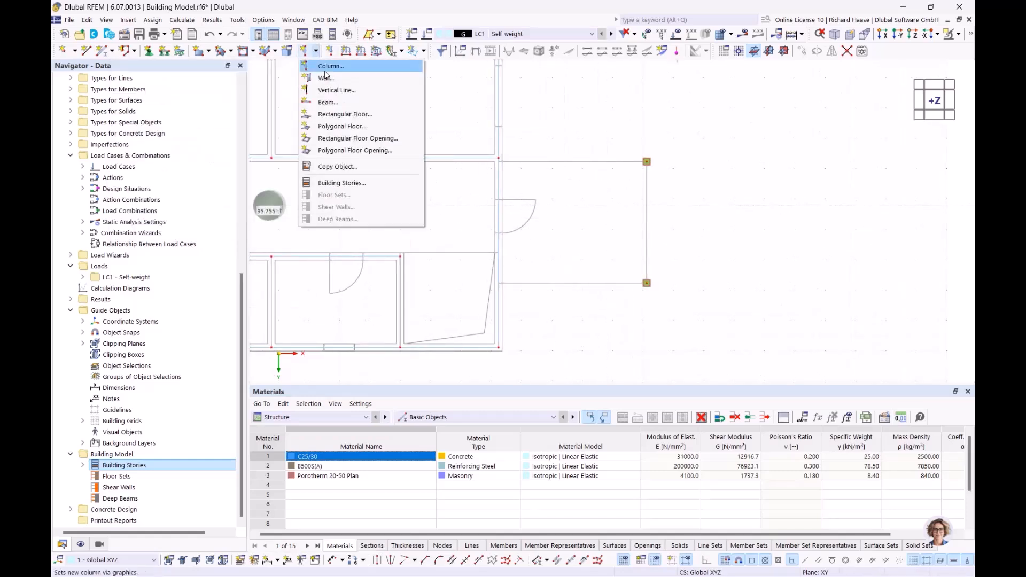
click(331, 116)
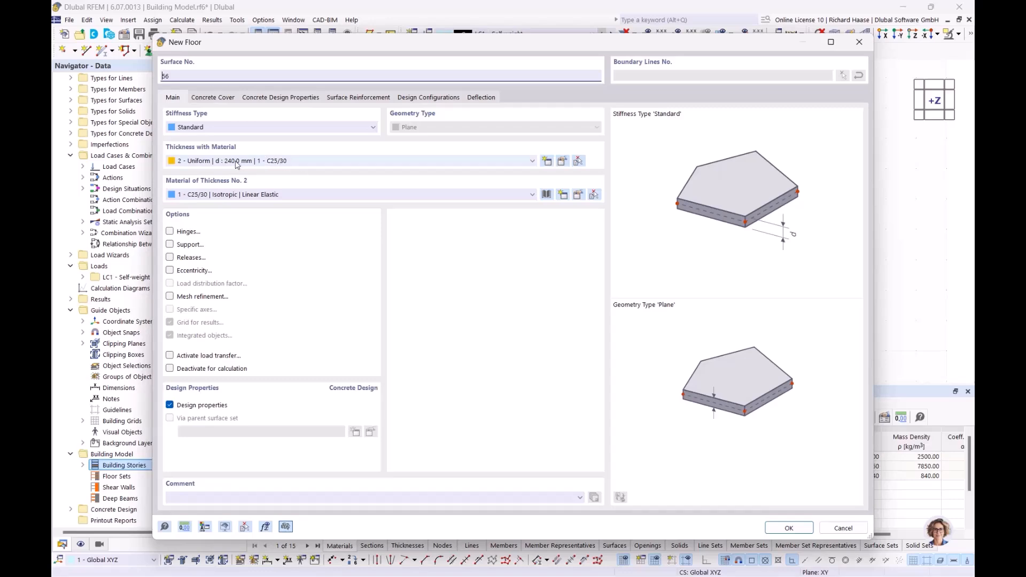
click(789, 528)
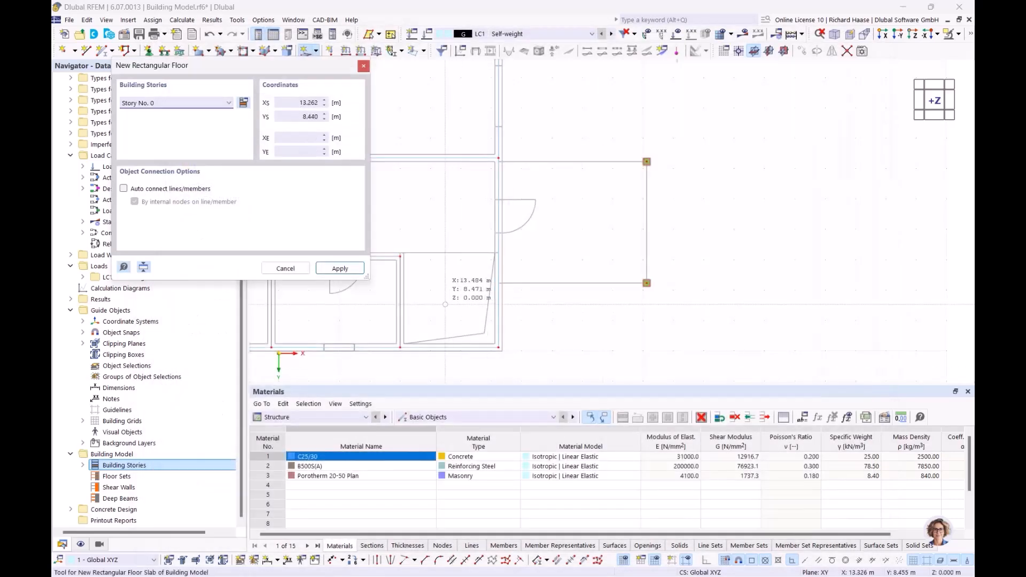
click(153, 103)
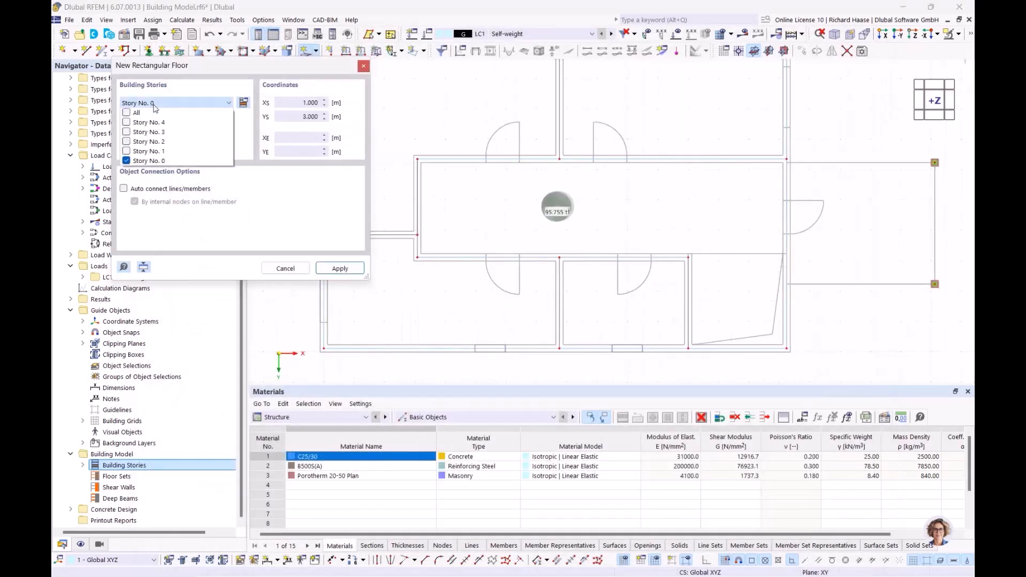
click(127, 113)
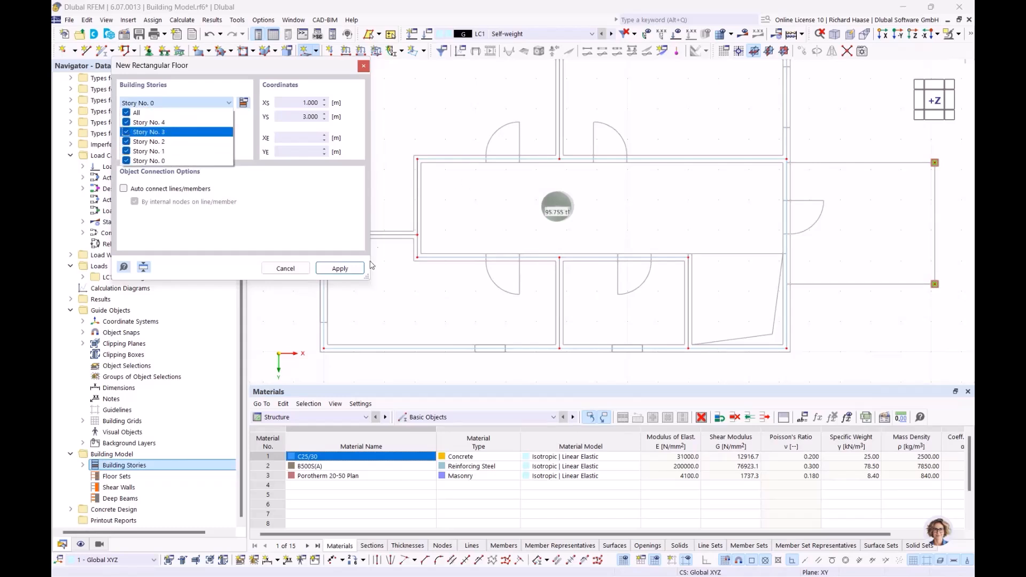
click(285, 213)
click(341, 269)
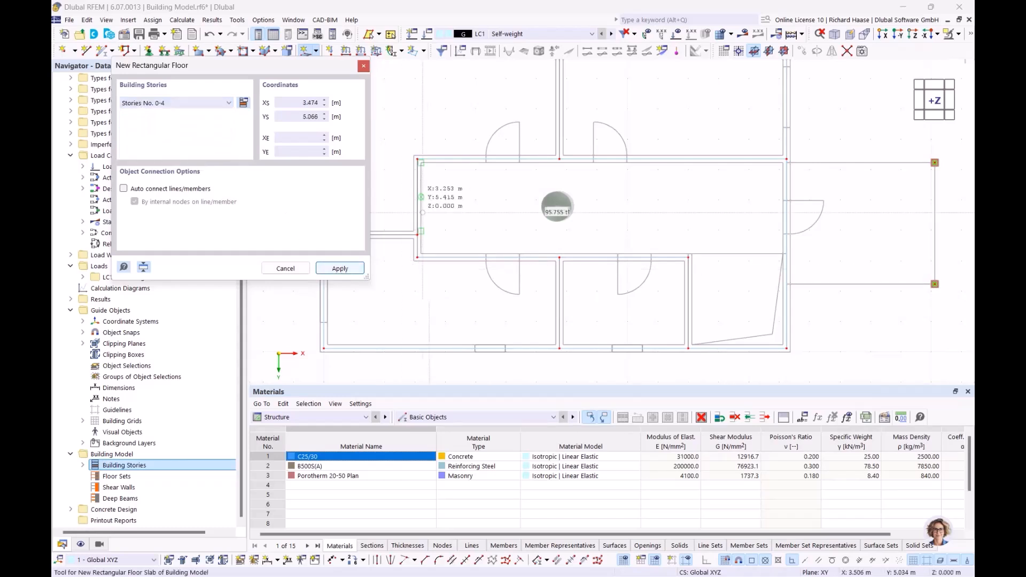
scroll(431, 200, down, 3)
middle_drag(471, 222, 525, 254)
scroll(414, 114, up, 5)
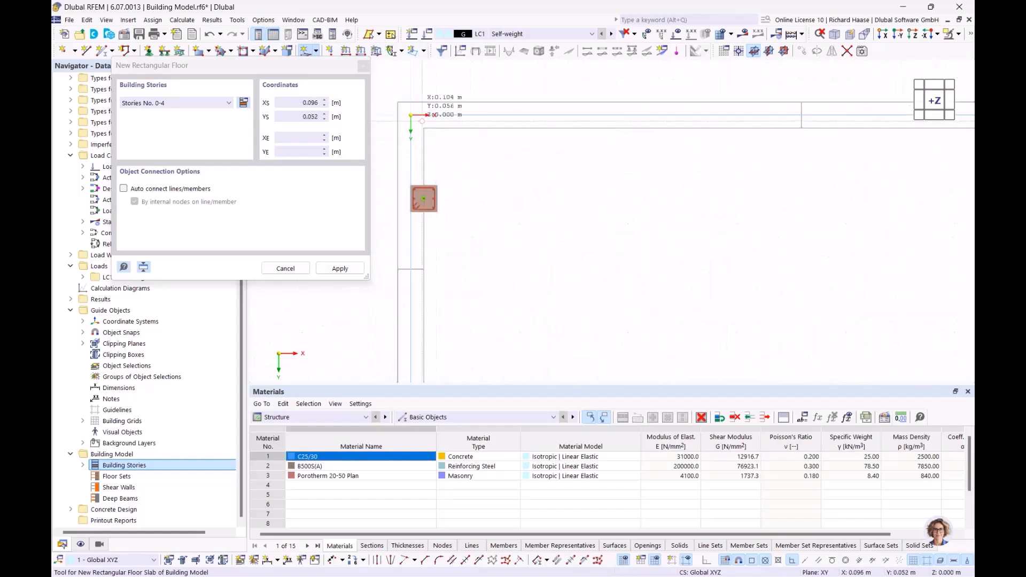
scroll(434, 196, down, 5)
scroll(558, 205, down, 3)
middle_drag(521, 202, 497, 197)
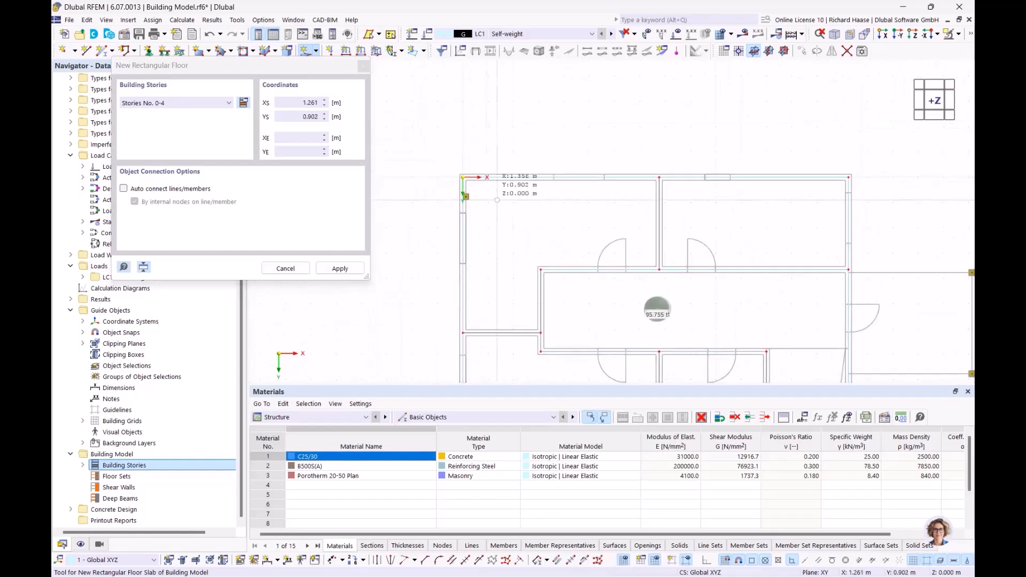
scroll(490, 196, up, 5)
key(Escape)
scroll(443, 201, up, 3)
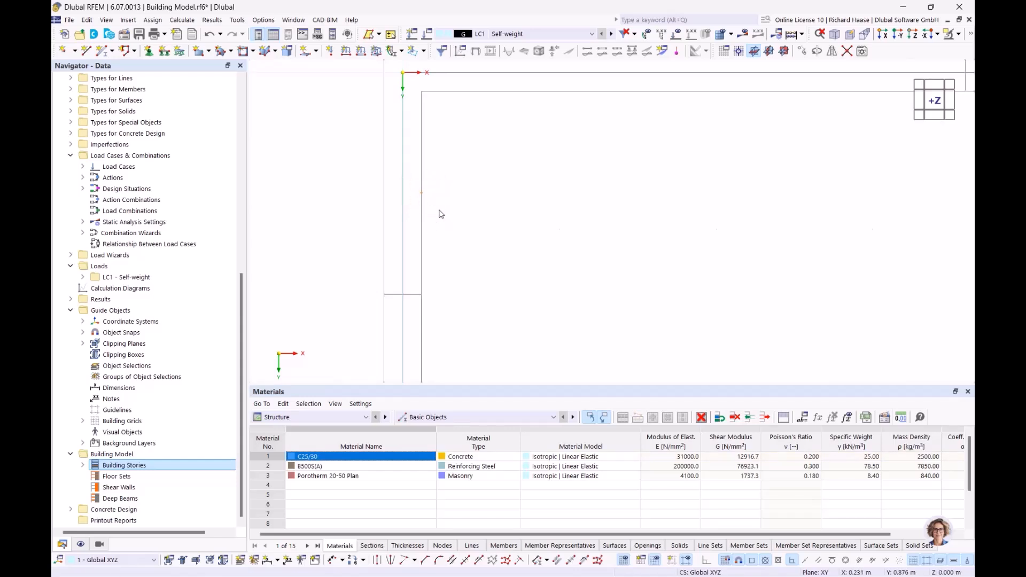
scroll(440, 215, down, 10)
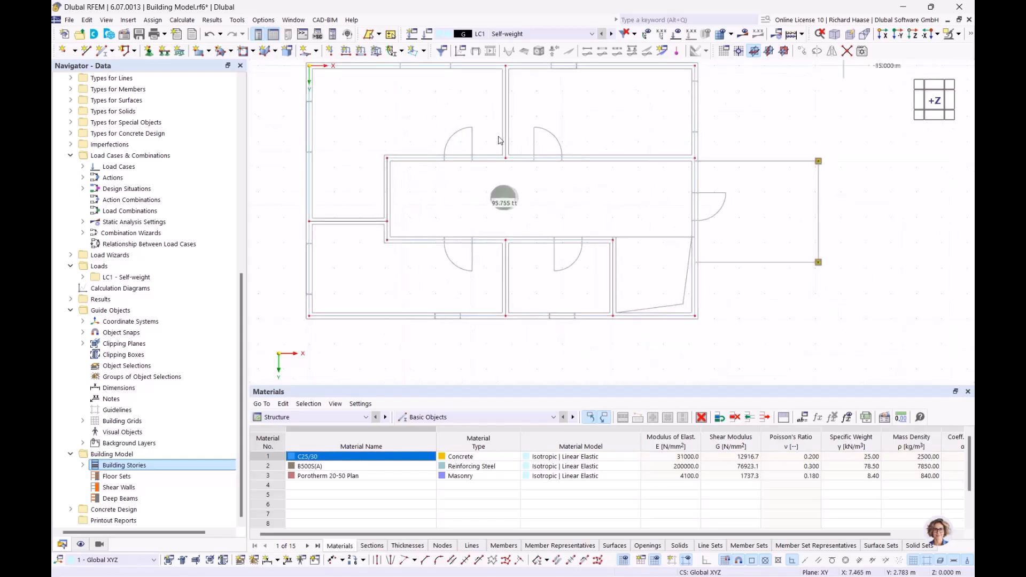
- Restart the rectangular floor with default properties, assigned to all stories 0–4
click(317, 52)
click(360, 115)
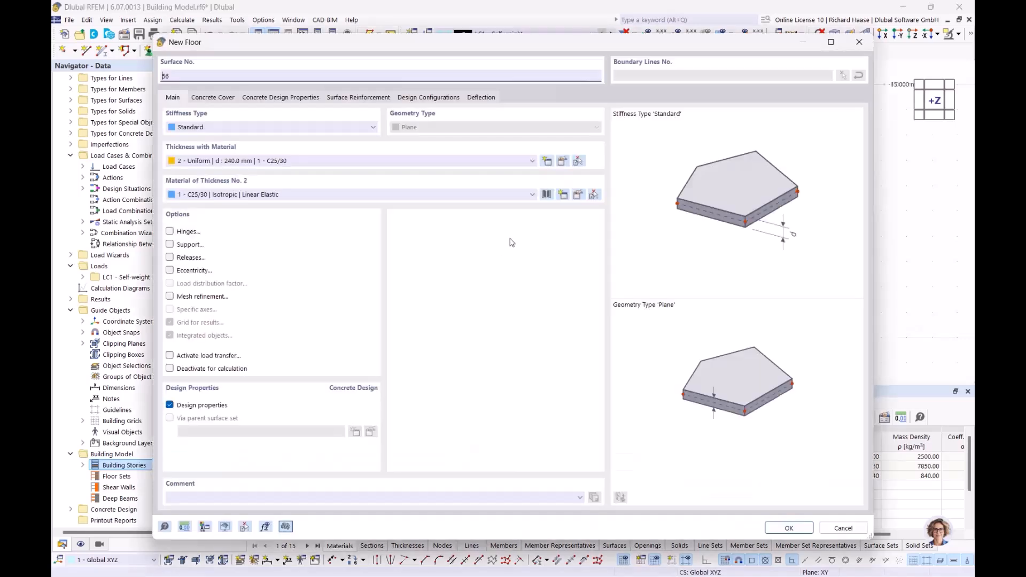
click(790, 528)
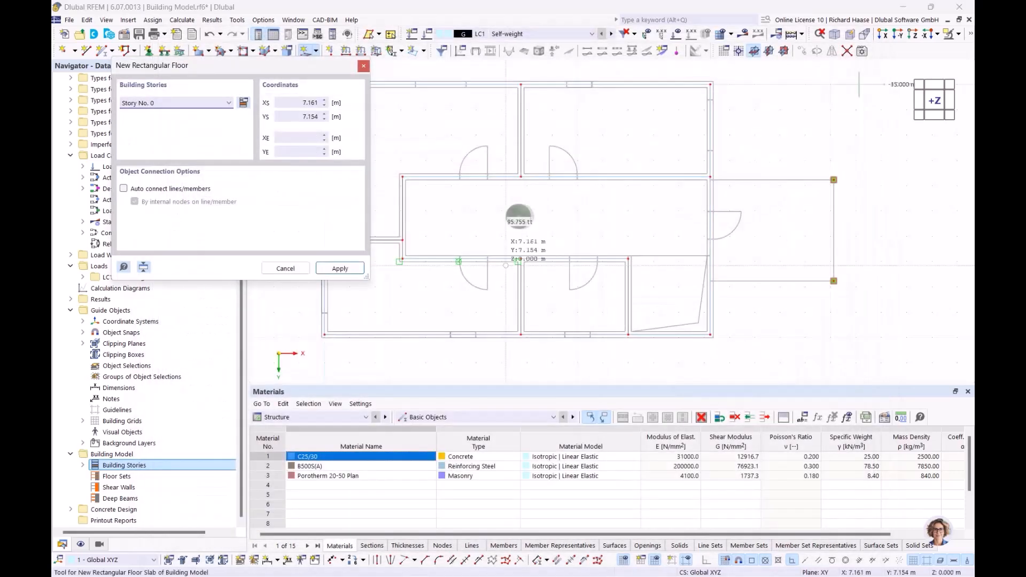
click(226, 104)
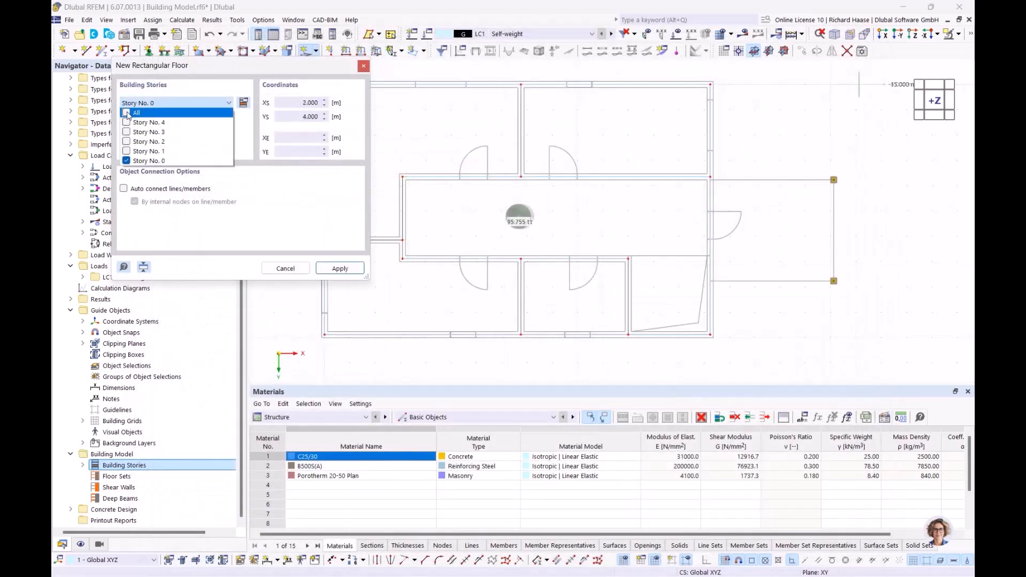
click(127, 113)
click(348, 269)
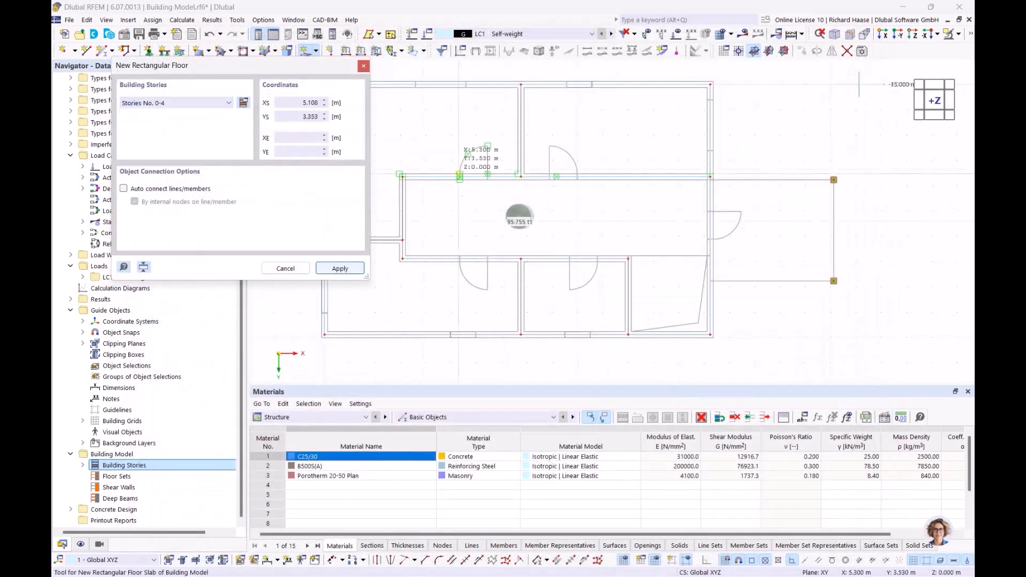
scroll(571, 184, up, 10)
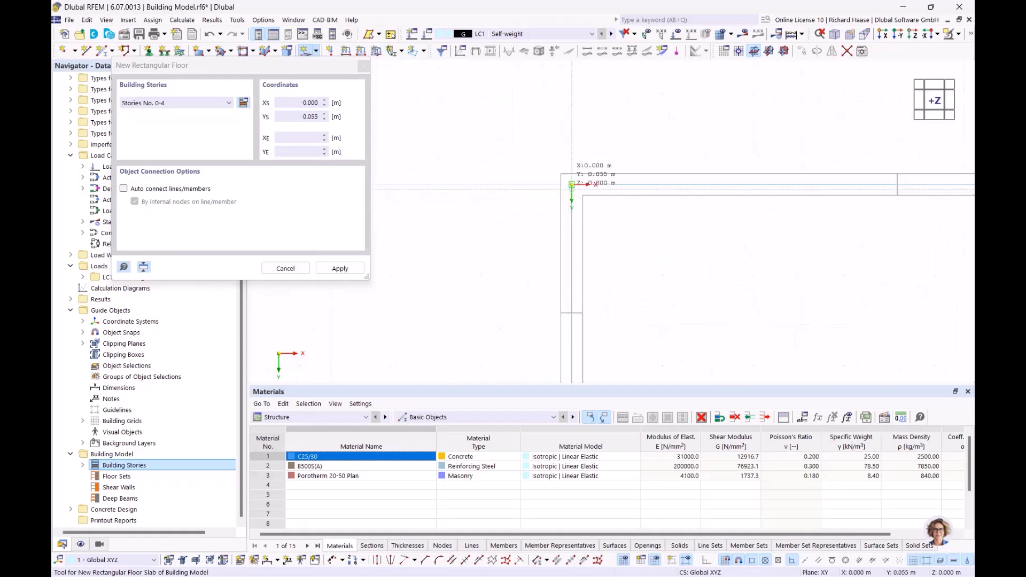
- Place the slab corners at 0,0 and 15.240/9.890 m, then return to top view
click(572, 185)
scroll(719, 265, down, 7)
middle_drag(792, 305, 478, 159)
middle_drag(527, 217, 470, 181)
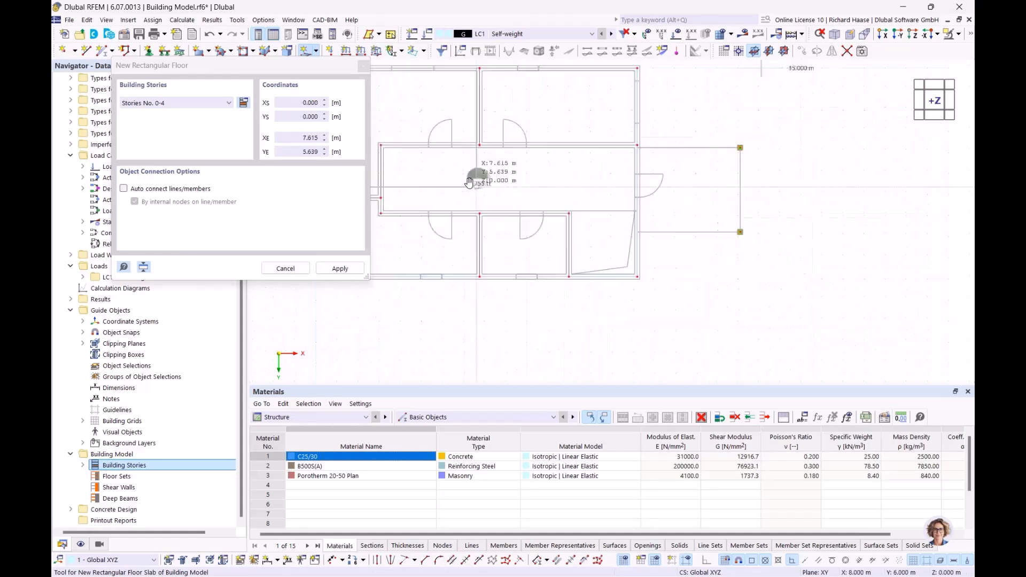
scroll(668, 294, up, 5)
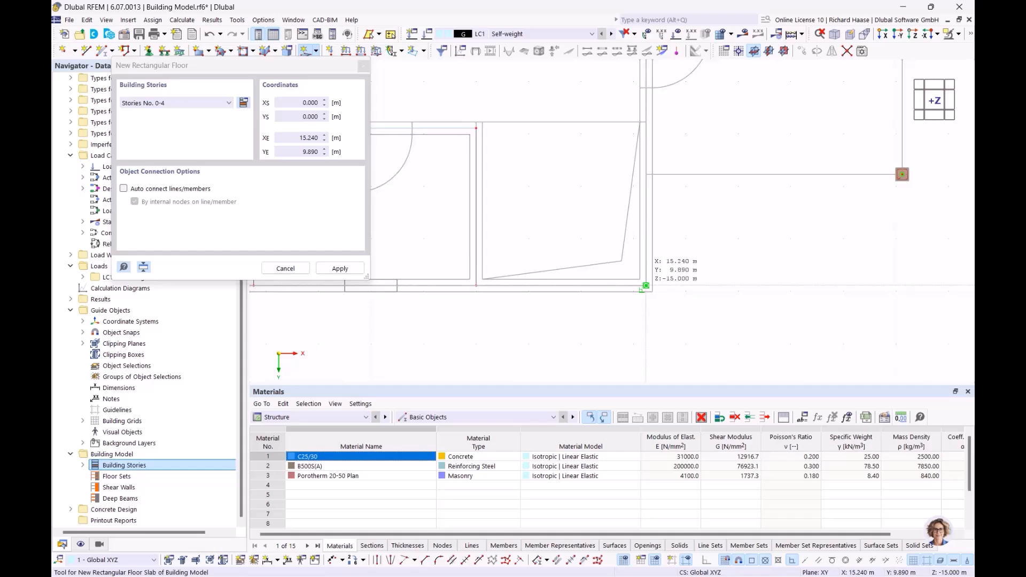
click(646, 286)
scroll(576, 205, down, 4)
key(Escape)
mouse_move(577, 205)
ctrl+middle_down()
mouse_move(486, 146)
mouse_move(463, 75)
mouse_move(592, 215)
ctrl+middle_up()
middle_drag(591, 215, 625, 269)
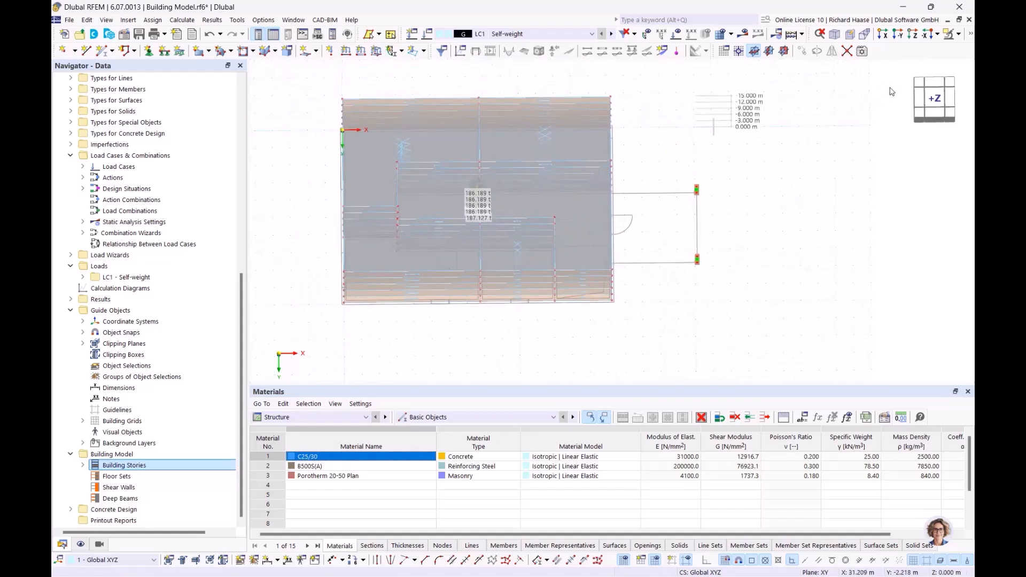
click(935, 101)
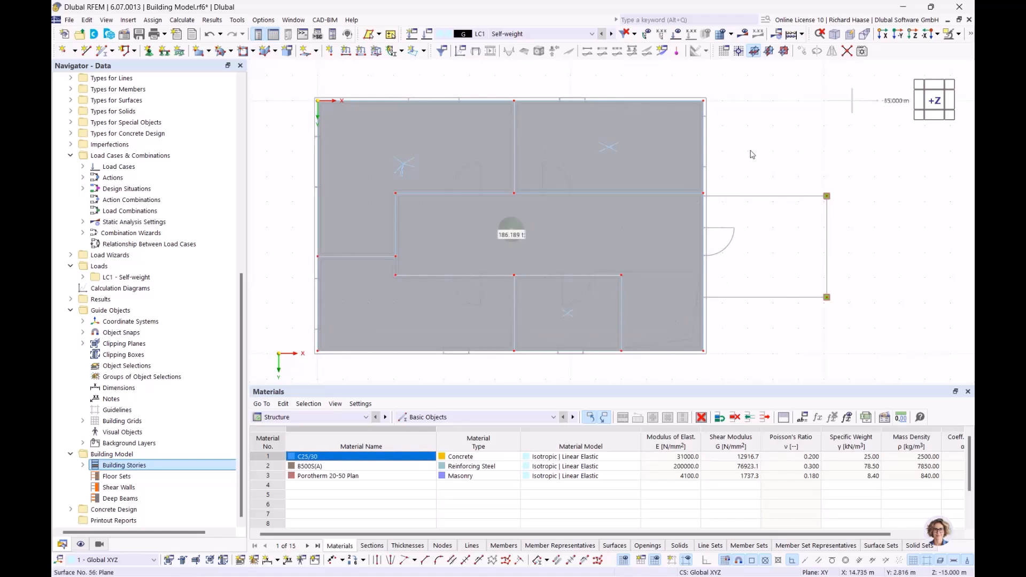
- Start another rectangular floor with default properties, limited to Story No. 0
click(317, 52)
click(366, 117)
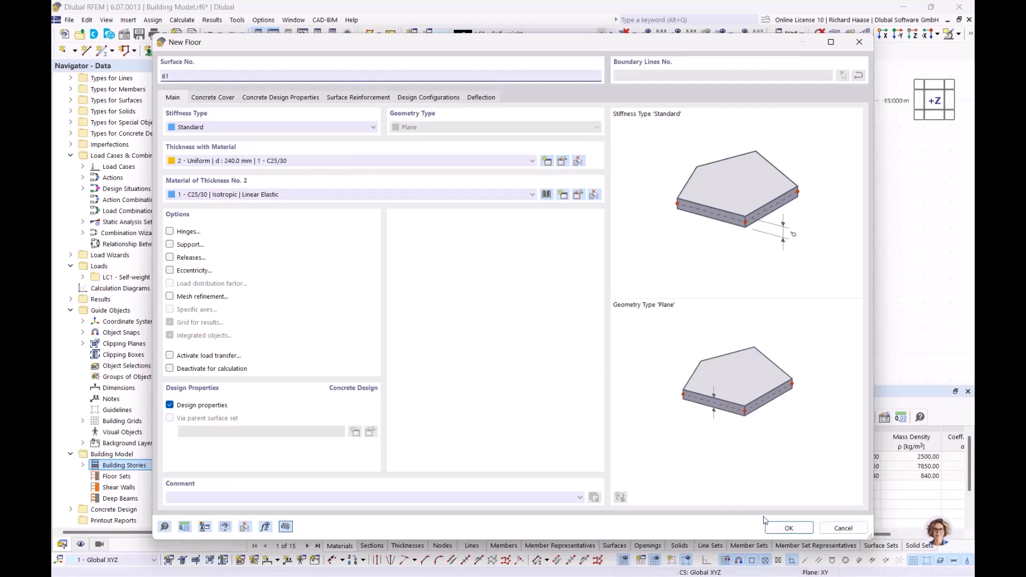
click(777, 529)
click(185, 105)
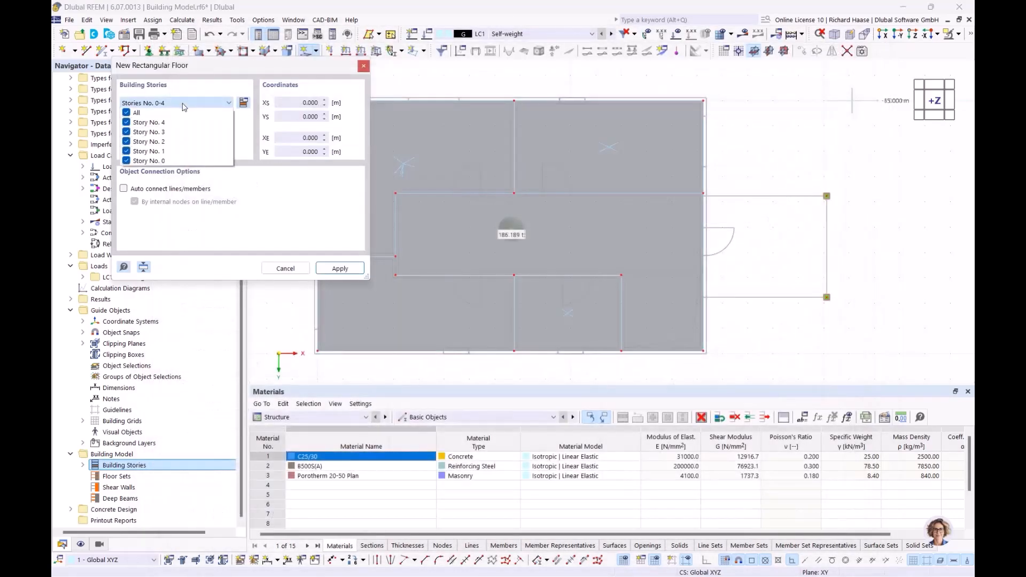
click(127, 112)
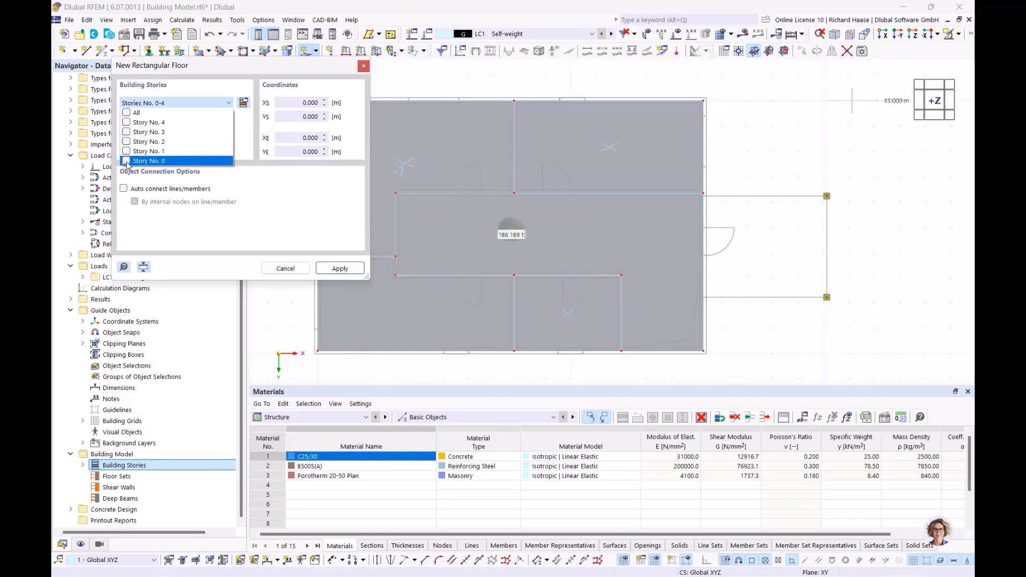
click(340, 272)
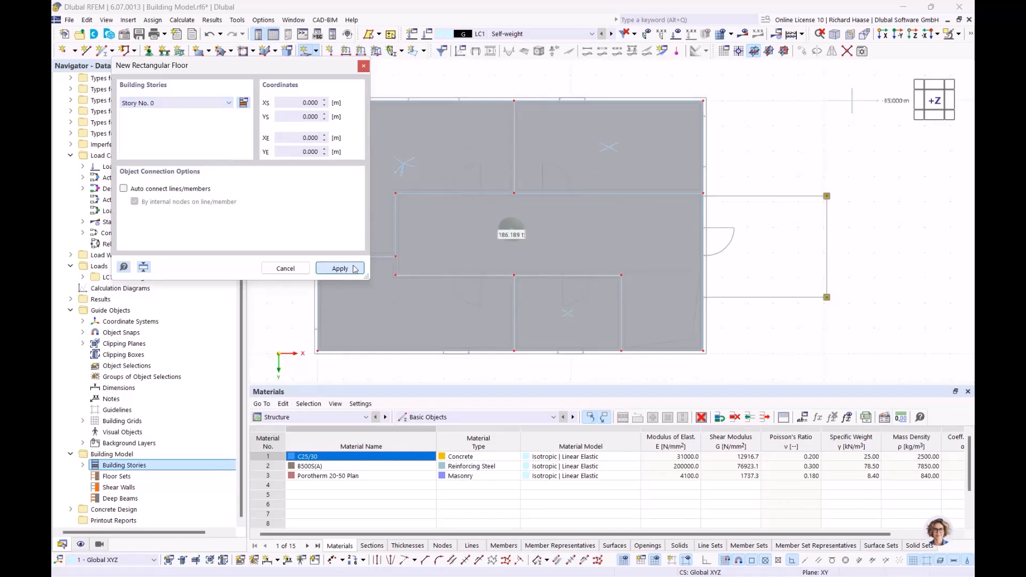
- Place the ground-story slab corners at 20.120/7.770 and 15.240/3.770 m
scroll(731, 202, up, 8)
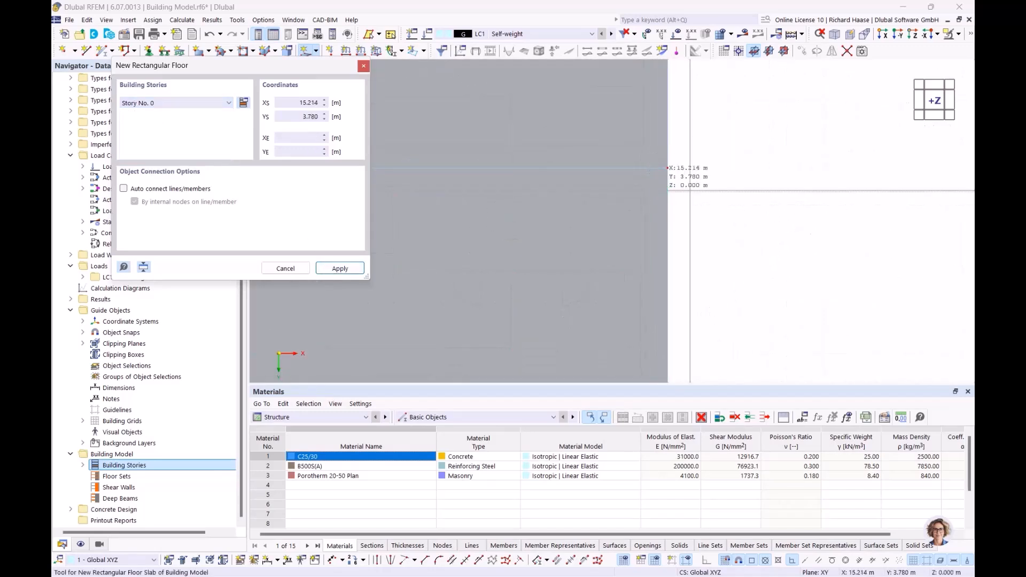
scroll(769, 264, down, 5)
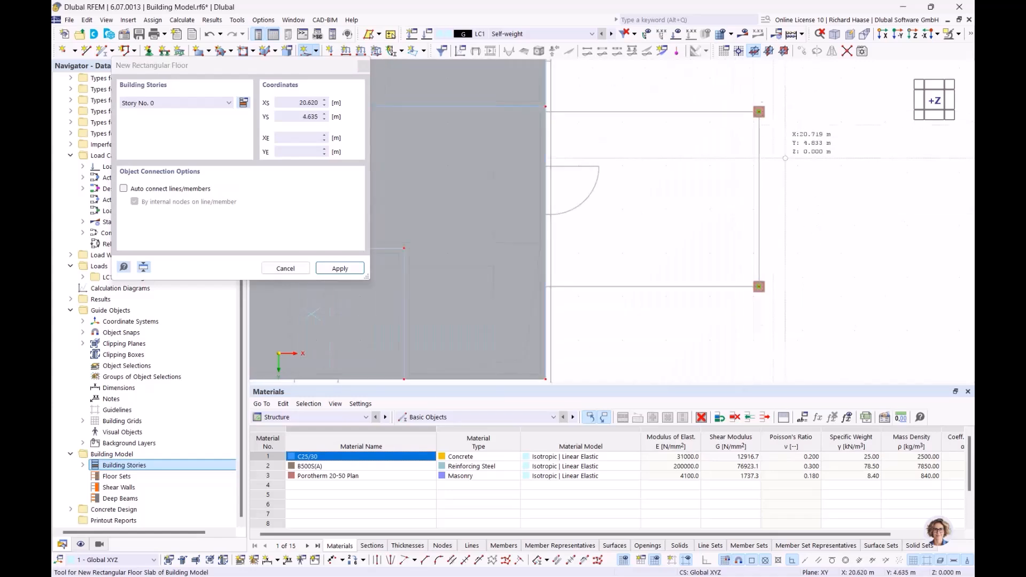
scroll(768, 265, up, 3)
click(748, 295)
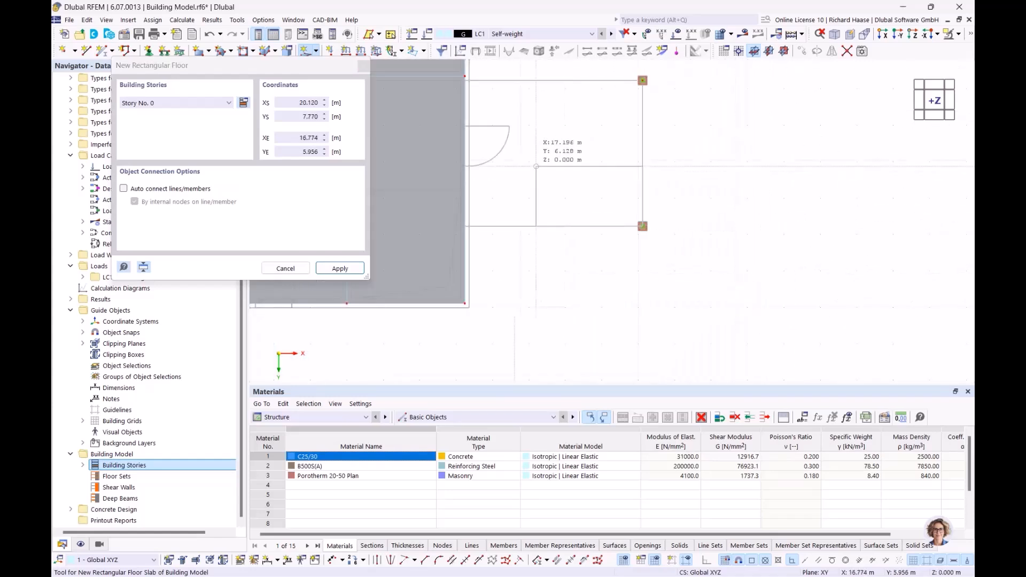
scroll(552, 140, up, 3)
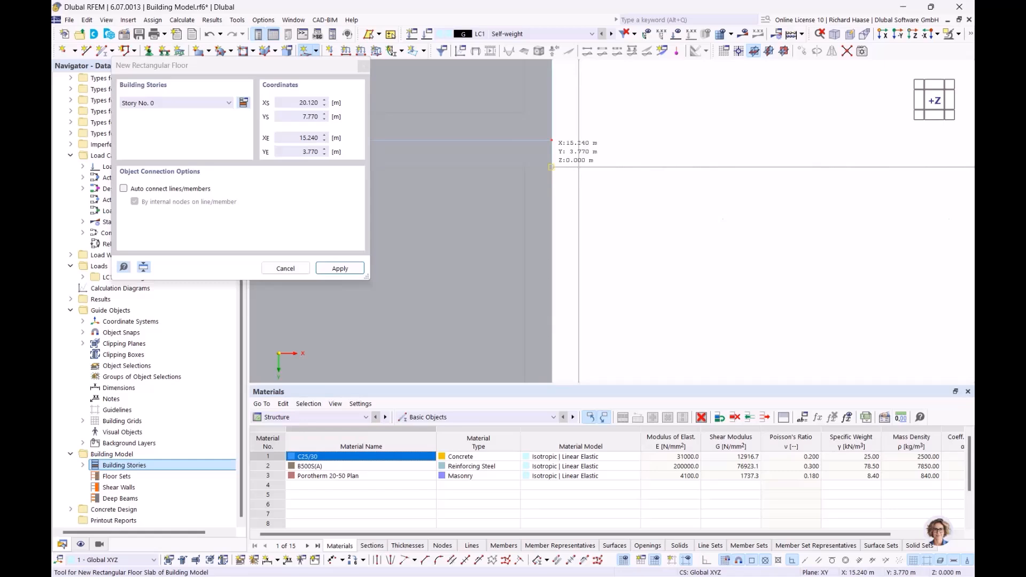
click(552, 140)
scroll(635, 113, down, 4)
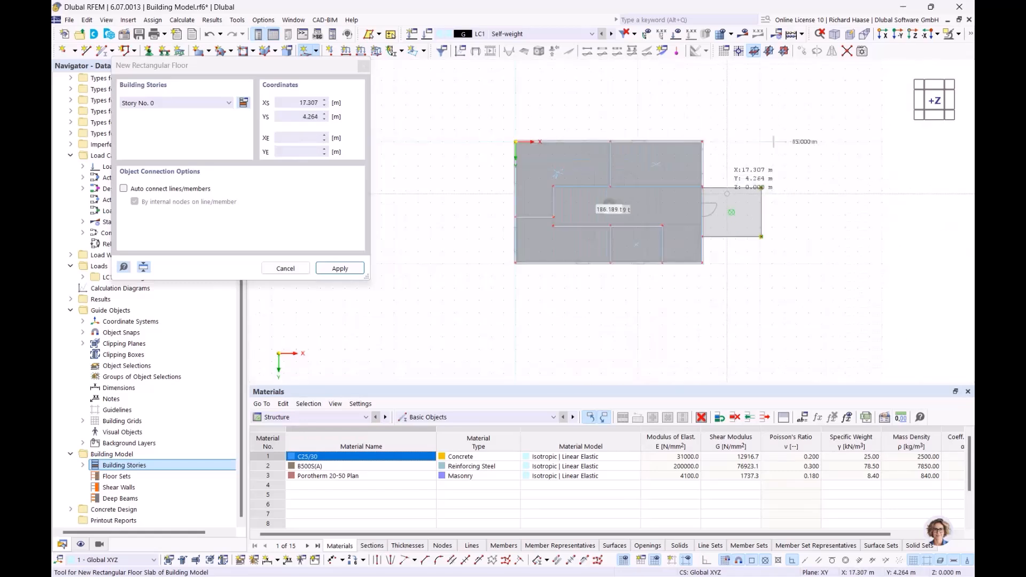
key(Escape)
scroll(590, 158, up, 3)
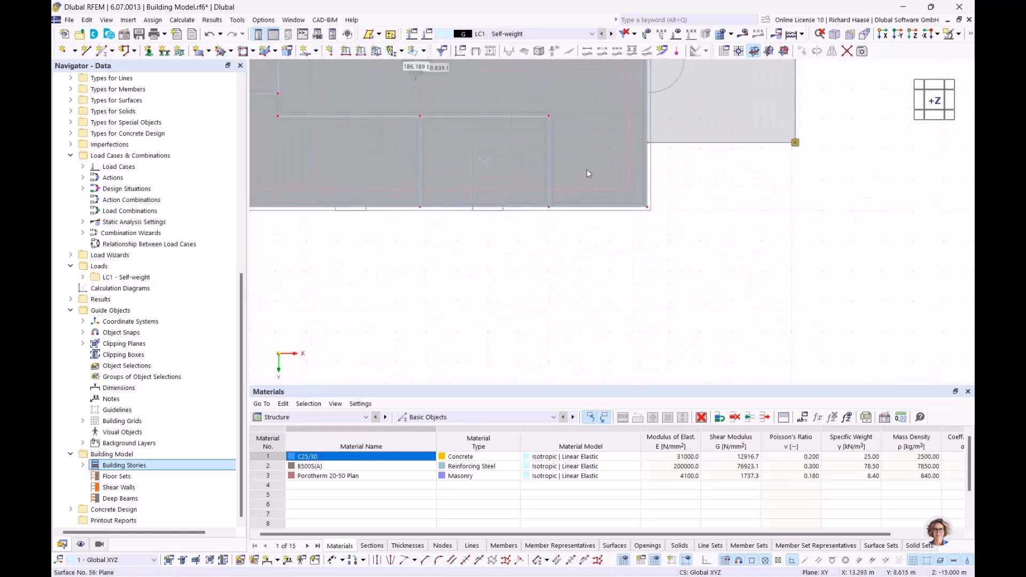
scroll(589, 169, up, 3)
middle_drag(660, 205, 662, 268)
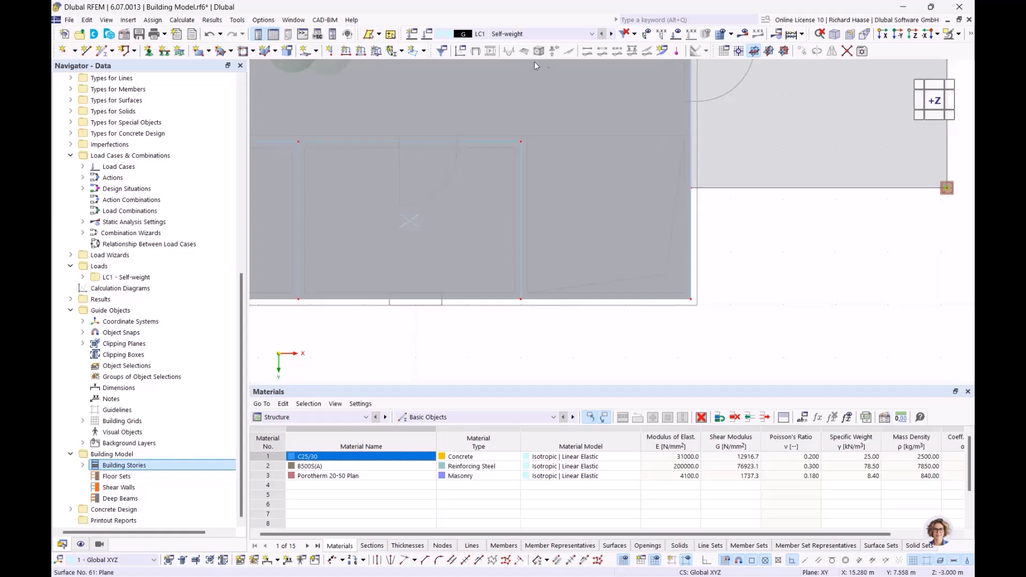
- Start a rectangular floor opening assigned to stories 0–3
click(317, 51)
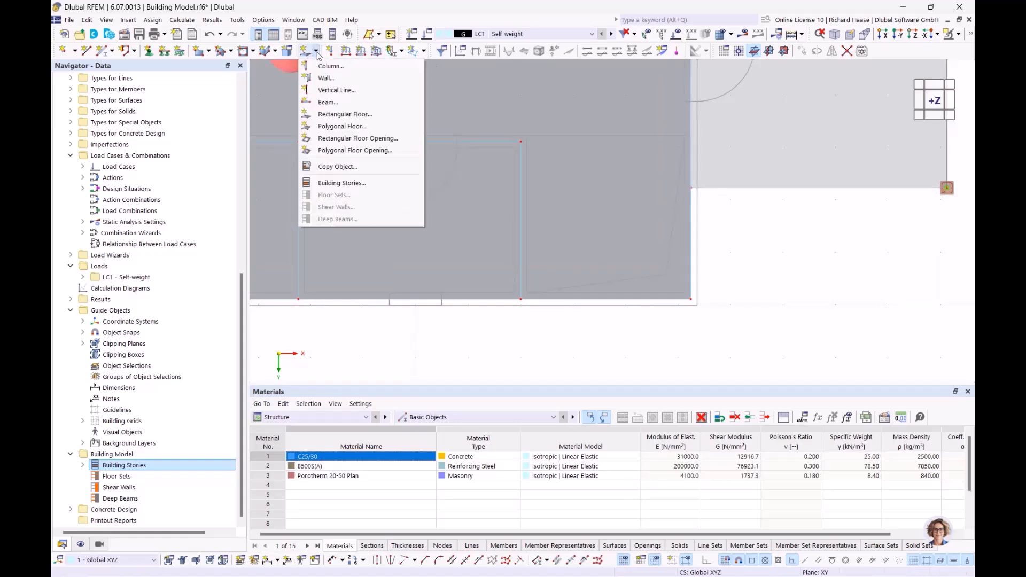
click(359, 139)
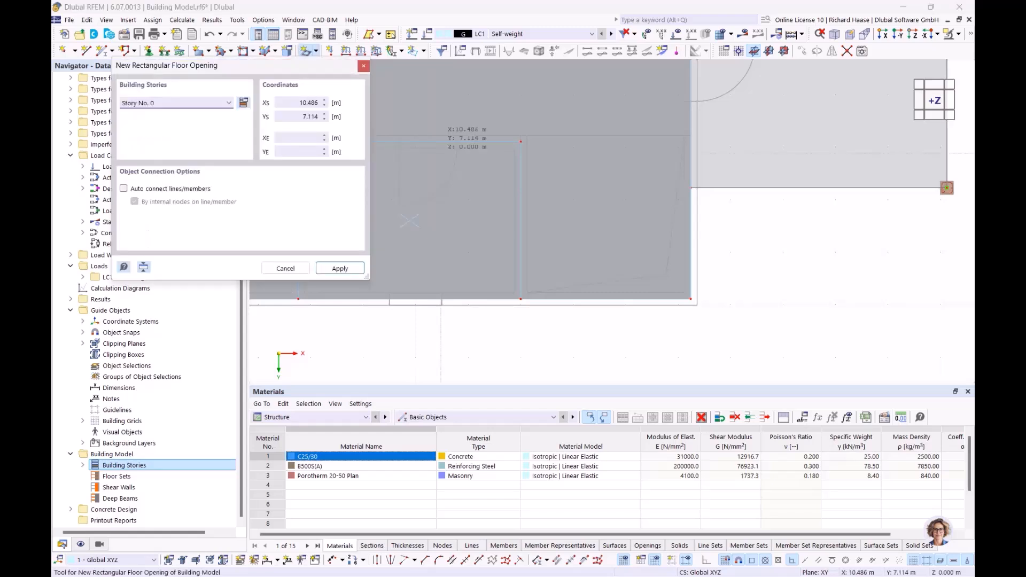
click(144, 103)
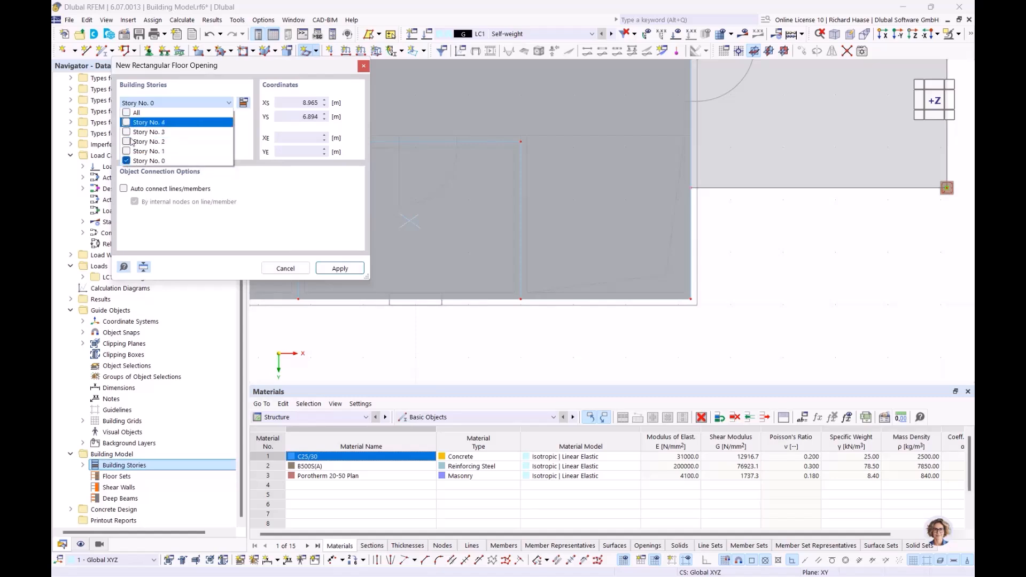
click(127, 151)
click(126, 141)
click(127, 132)
click(328, 240)
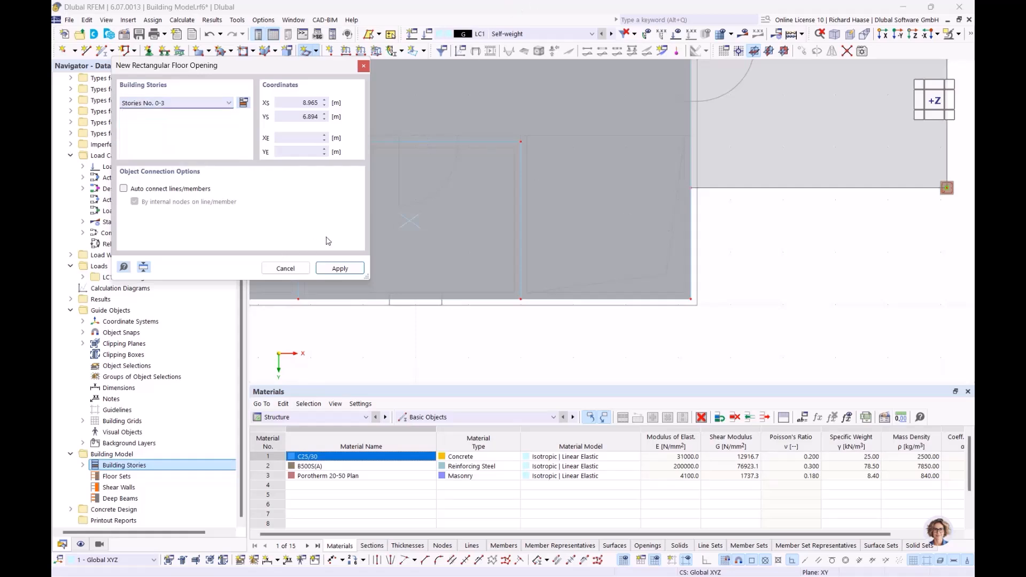
scroll(420, 187, down, 3)
scroll(521, 227, up, 6)
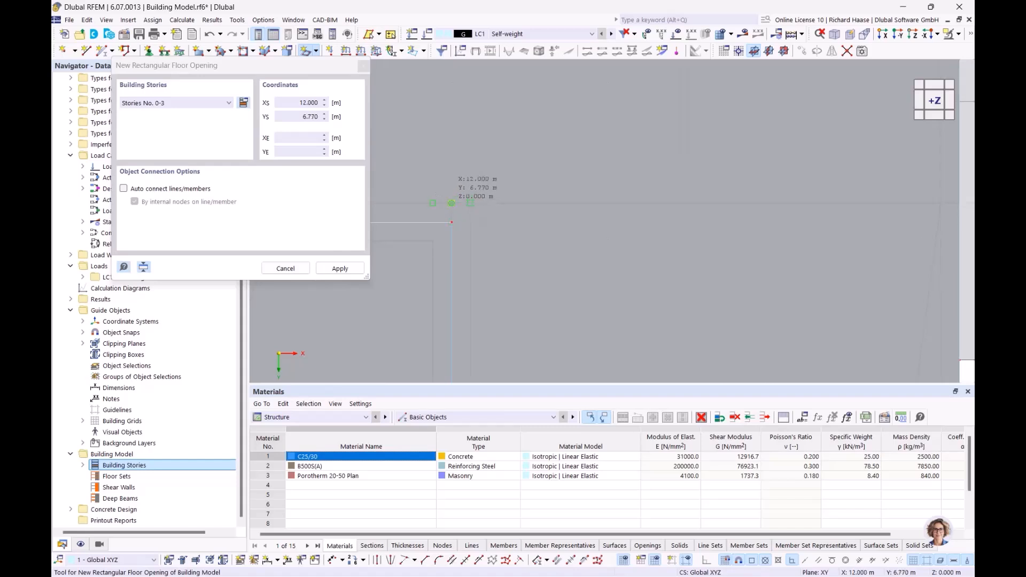
- Place the opening corners at 12.000/6.770 and 15.240/9.890 m, then inspect it in 3D
click(451, 203)
scroll(558, 256, down, 7)
middle_drag(577, 230, 498, 138)
scroll(574, 278, up, 4)
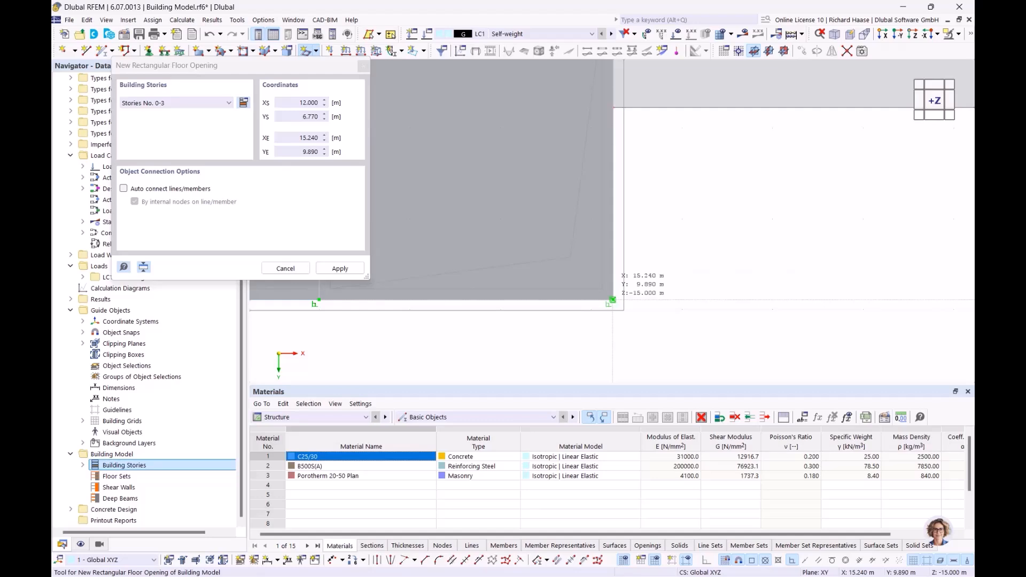
click(613, 300)
scroll(612, 266, down, 7)
key(Escape)
middle_drag(628, 268, 481, 145)
scroll(485, 182, up, 3)
scroll(496, 240, down, 4)
scroll(479, 193, up, 2)
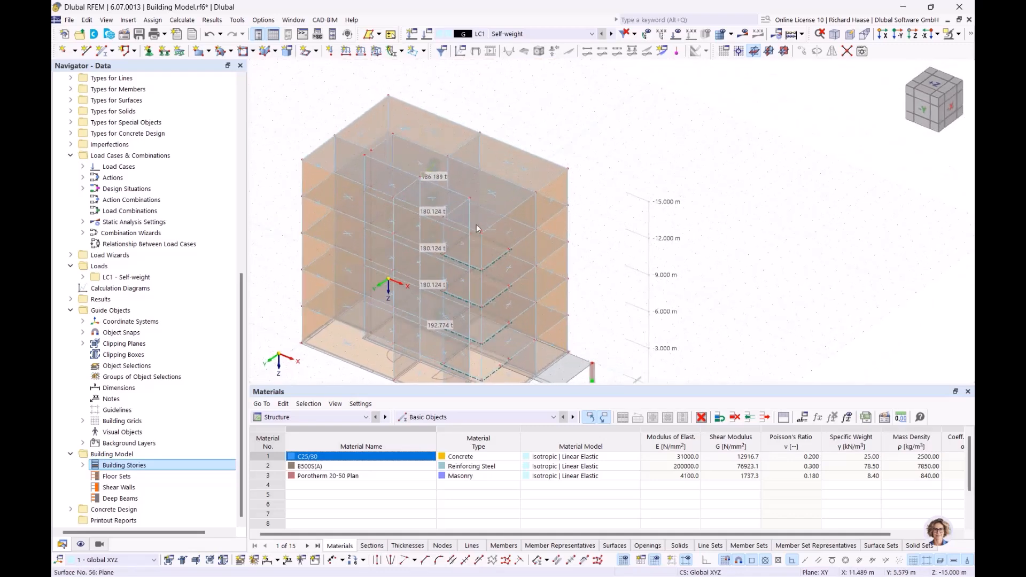
scroll(477, 212, up, 4)
middle_drag(477, 212, 477, 182)
ctrl+middle_drag(494, 241, 738, 208)
scroll(517, 243, up, 1)
scroll(551, 269, down, 3)
- Orbit the building, then switch to the +Z top view and recenter the floor plan
scroll(657, 201, down, 3)
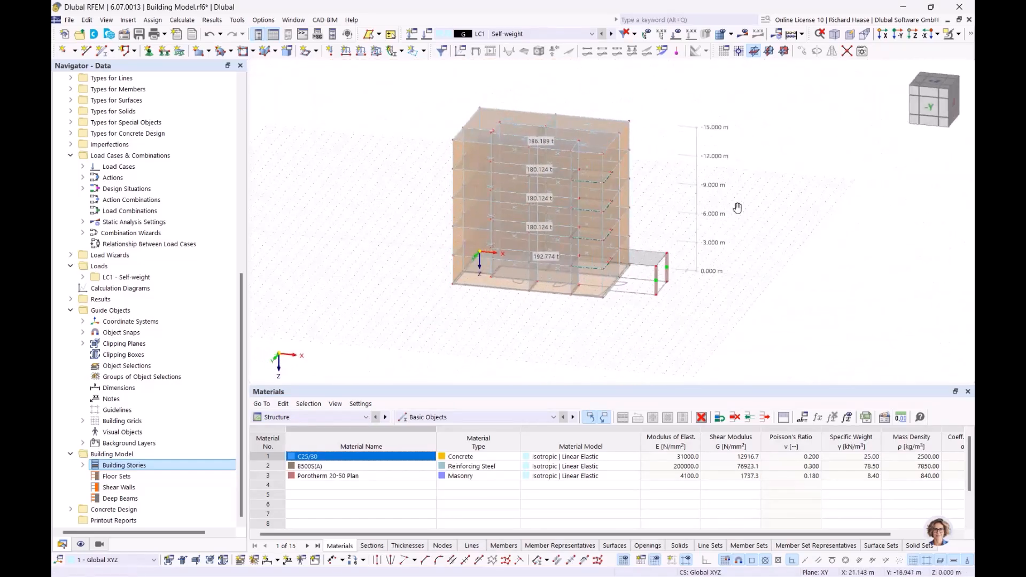
scroll(667, 236, up, 3)
ctrl+middle_drag(649, 231, 640, 272)
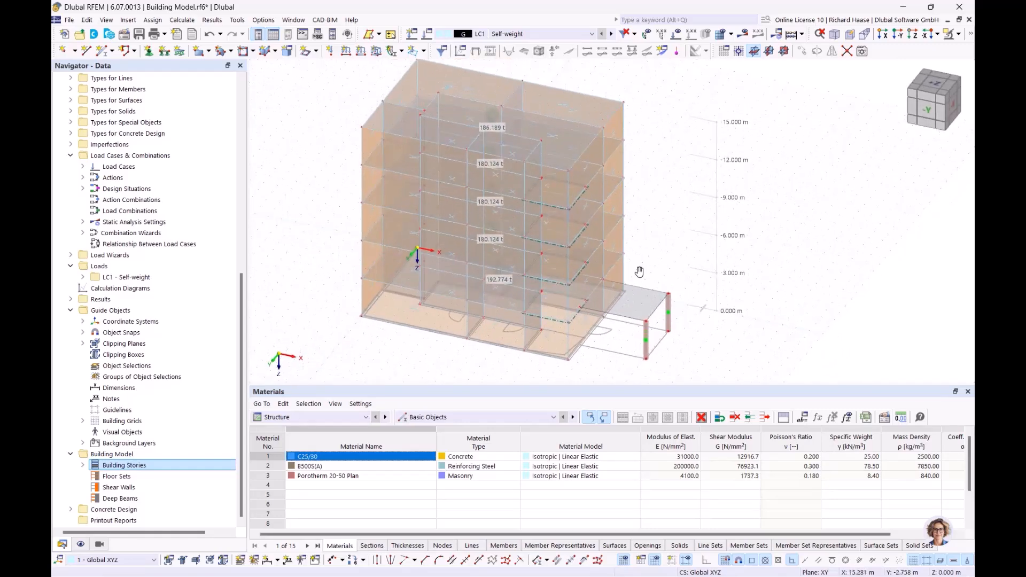
click(927, 86)
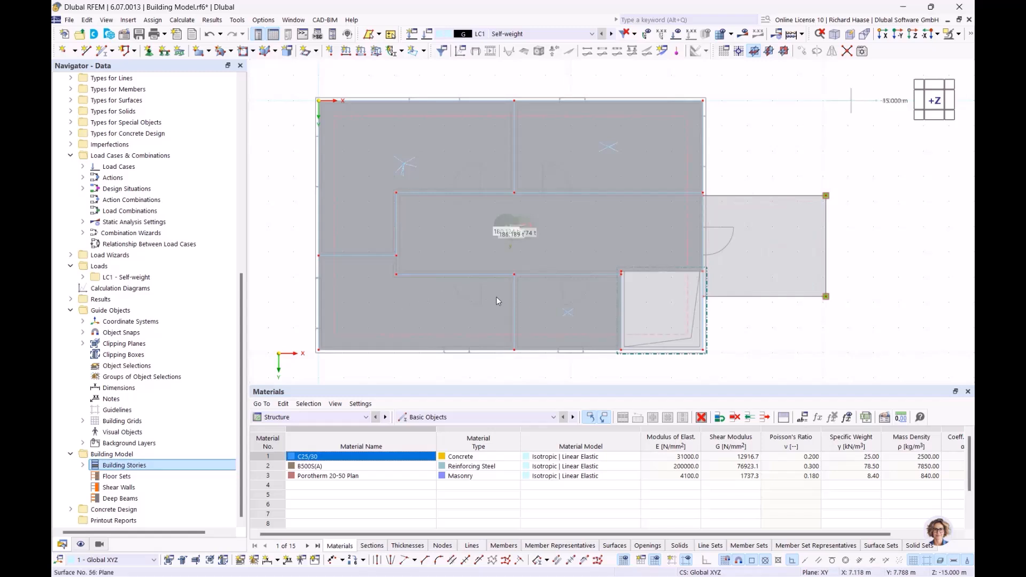
scroll(582, 357, up, 4)
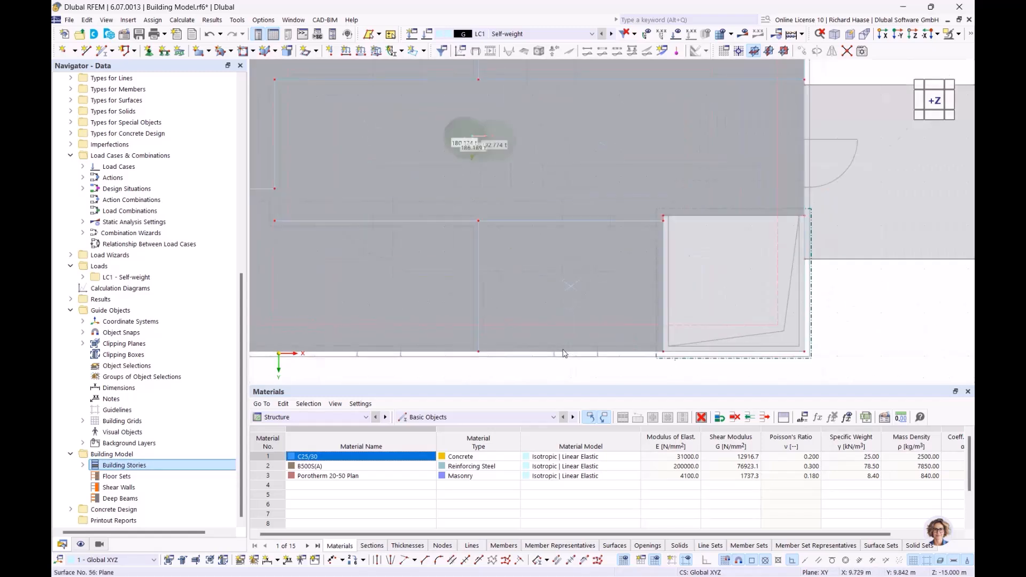
scroll(586, 190, down, 5)
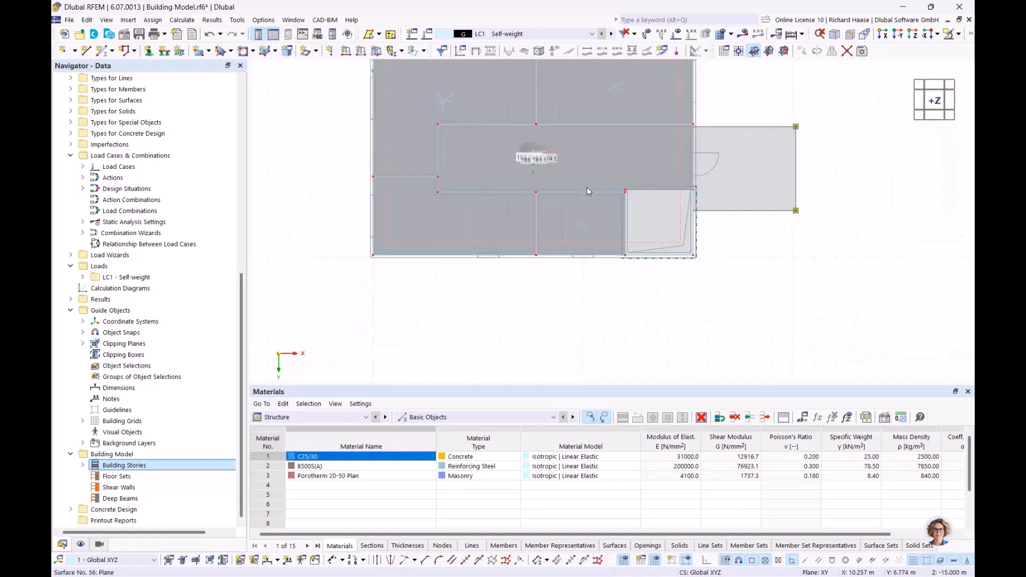
middle_drag(587, 189, 588, 233)
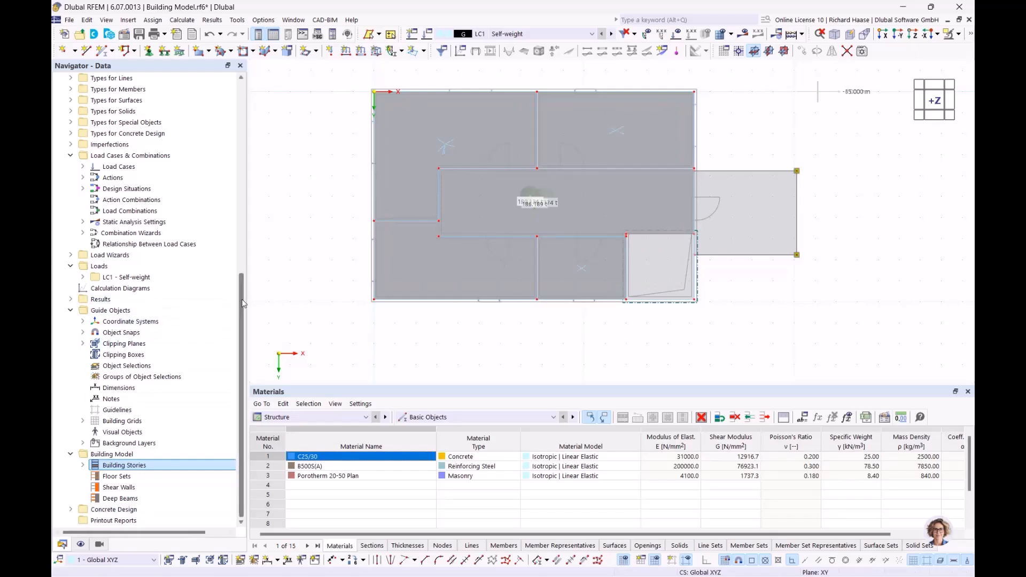
drag(242, 303, 242, 112)
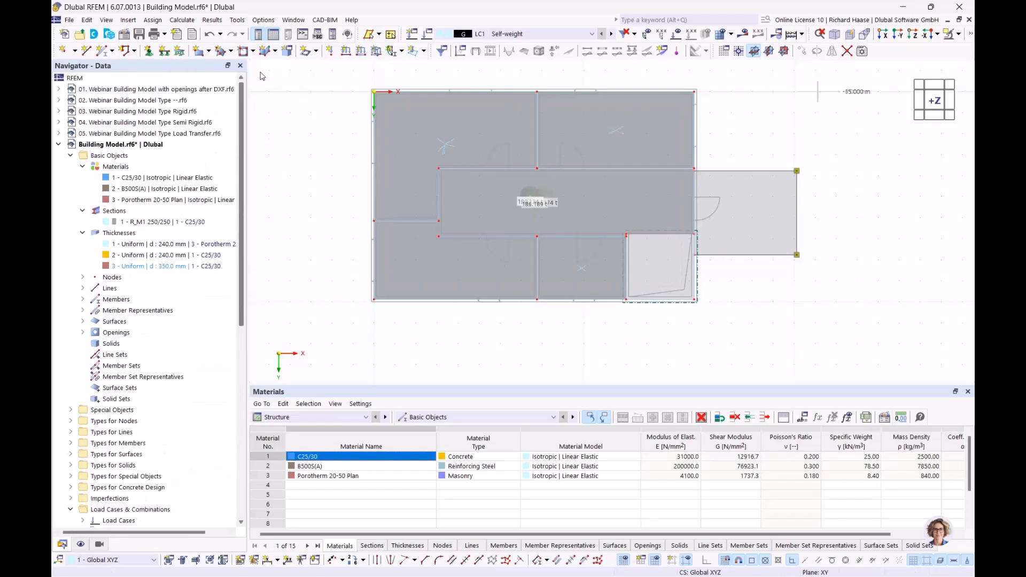
- Open model '01. Webinar Building Model with openings after DXF' and show it solid-rendered from the front
click(58, 144)
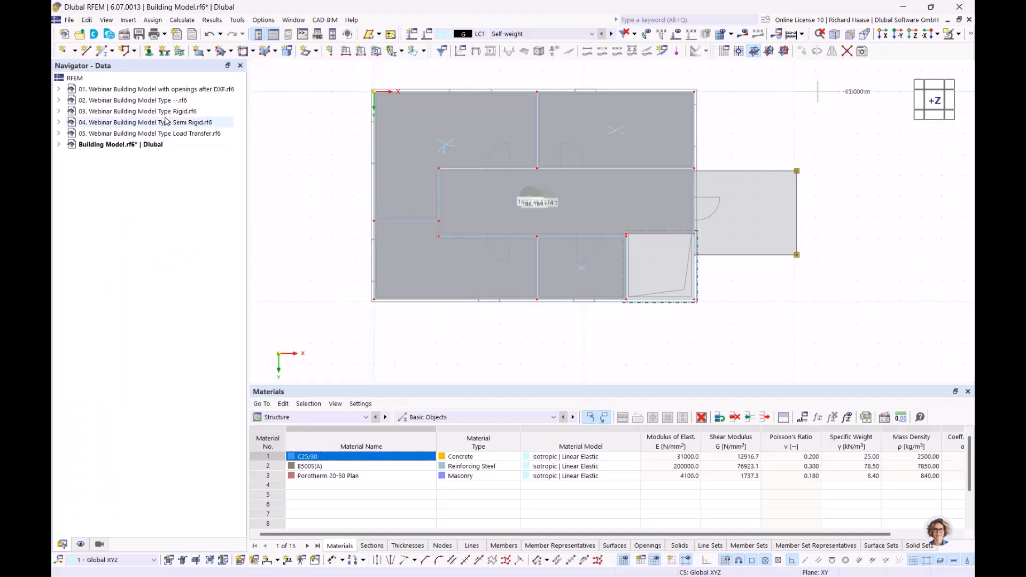
double_click(161, 90)
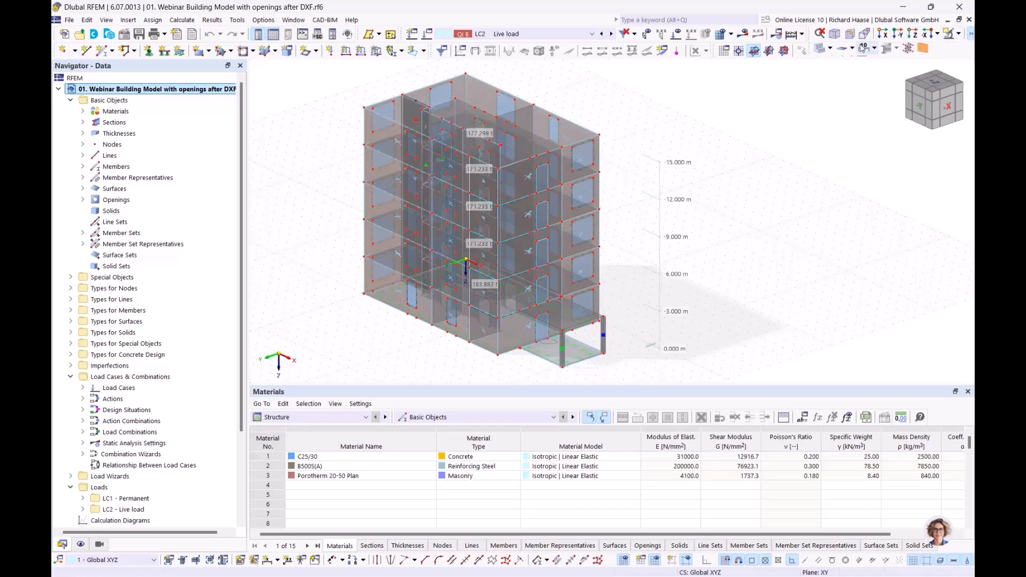
click(821, 48)
click(821, 48)
ctrl+middle_drag(711, 303, 440, 207)
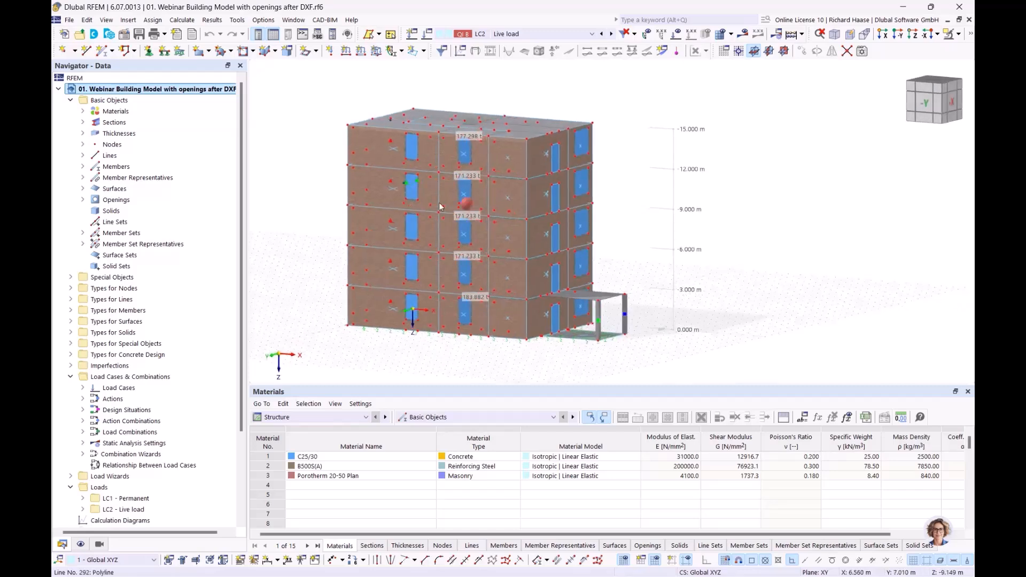
scroll(422, 166, up, 5)
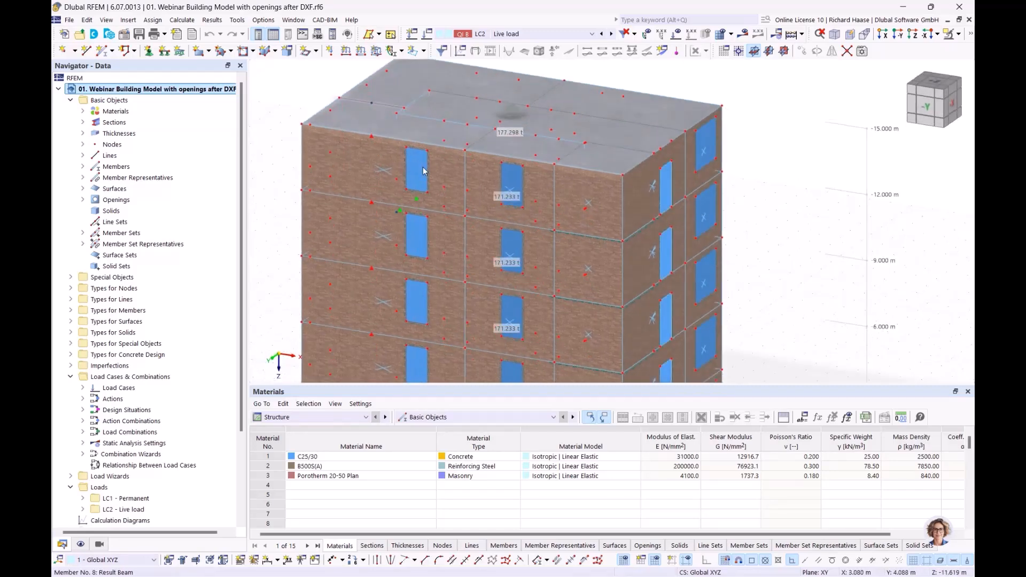
scroll(422, 166, up, 3)
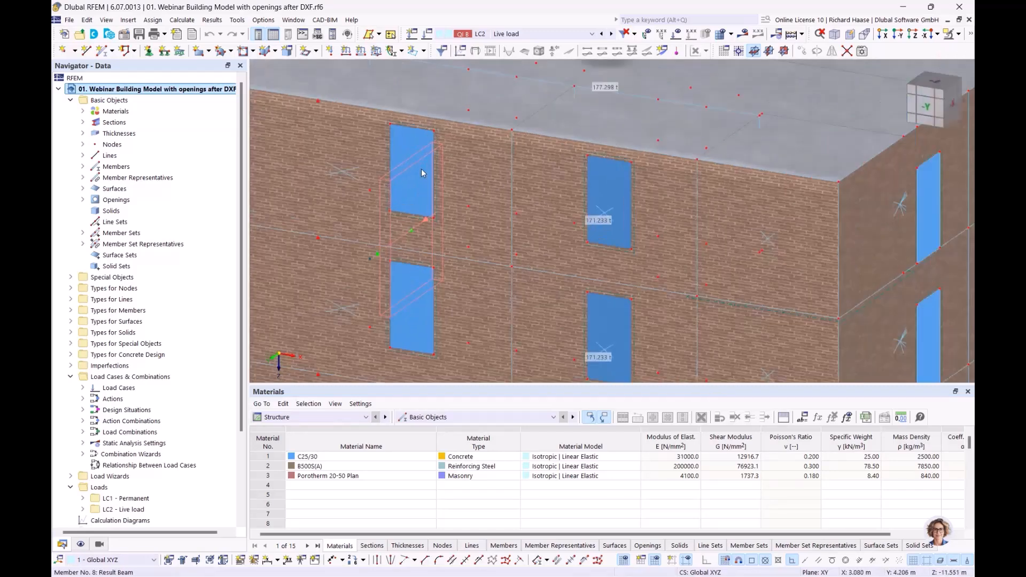
- Inspect window surface 69's properties and close them without changes
double_click(400, 139)
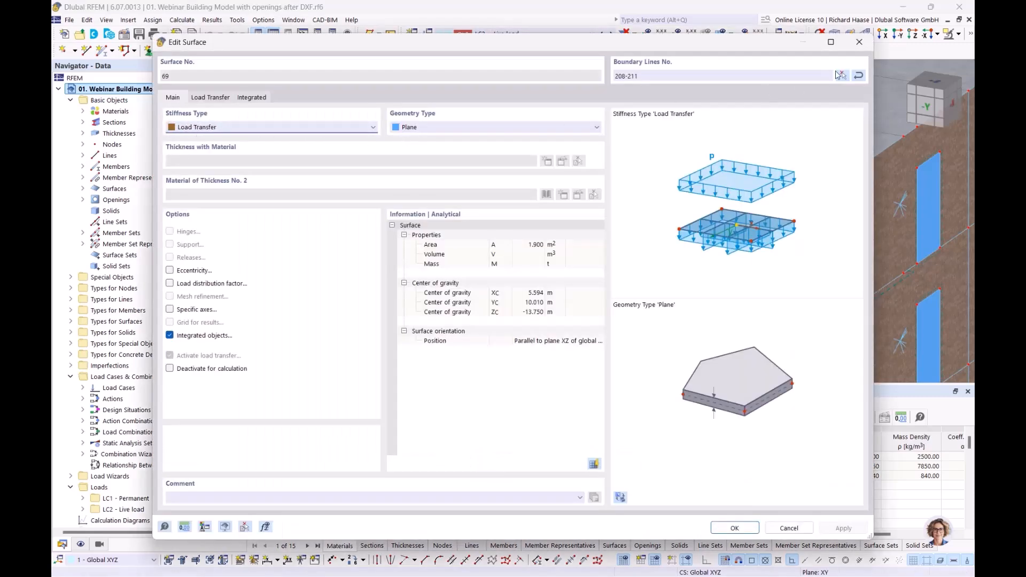
click(860, 42)
scroll(355, 200, down, 5)
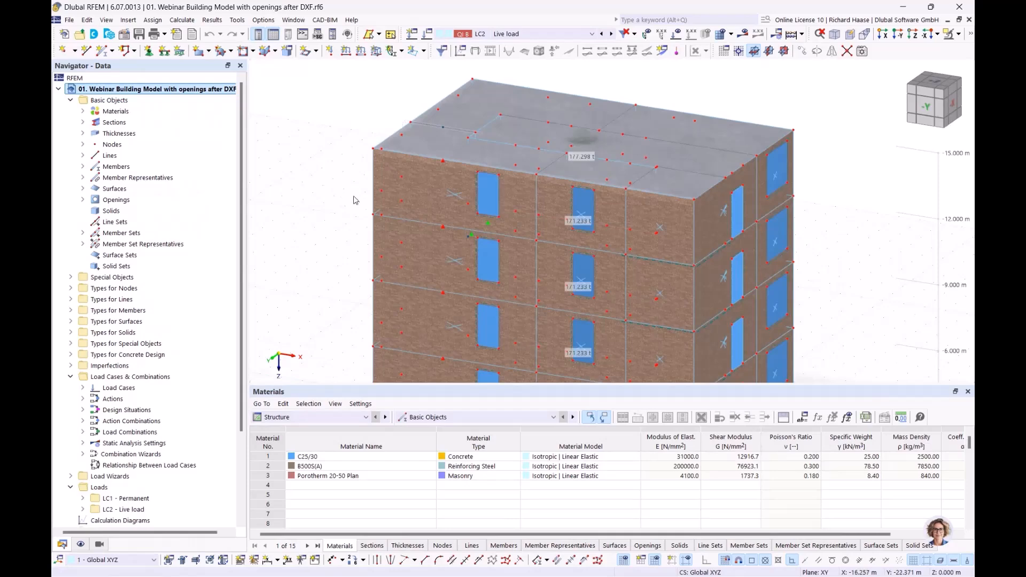
ctrl+middle_drag(354, 196, 324, 191)
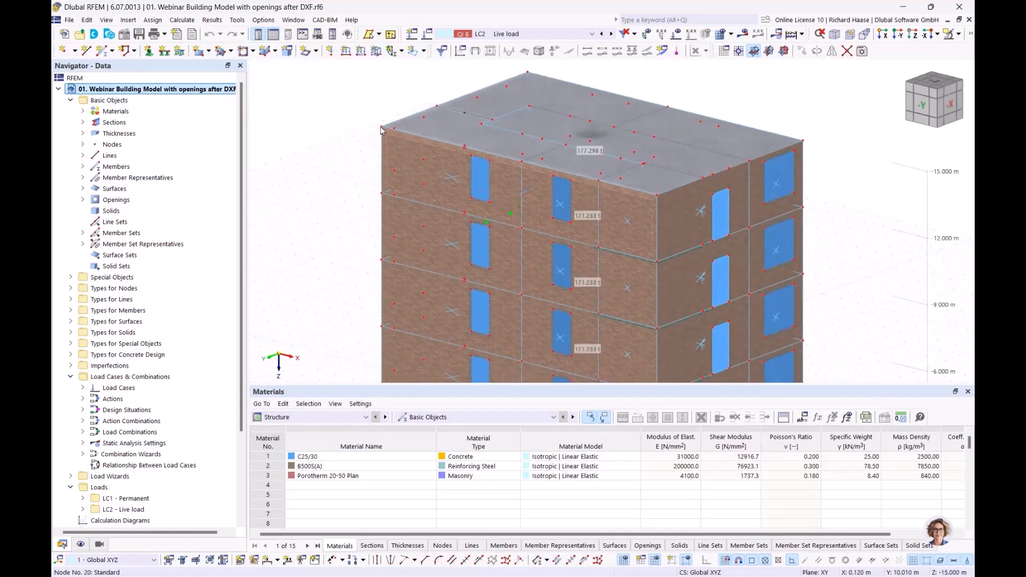
middle_drag(666, 326, 632, 309)
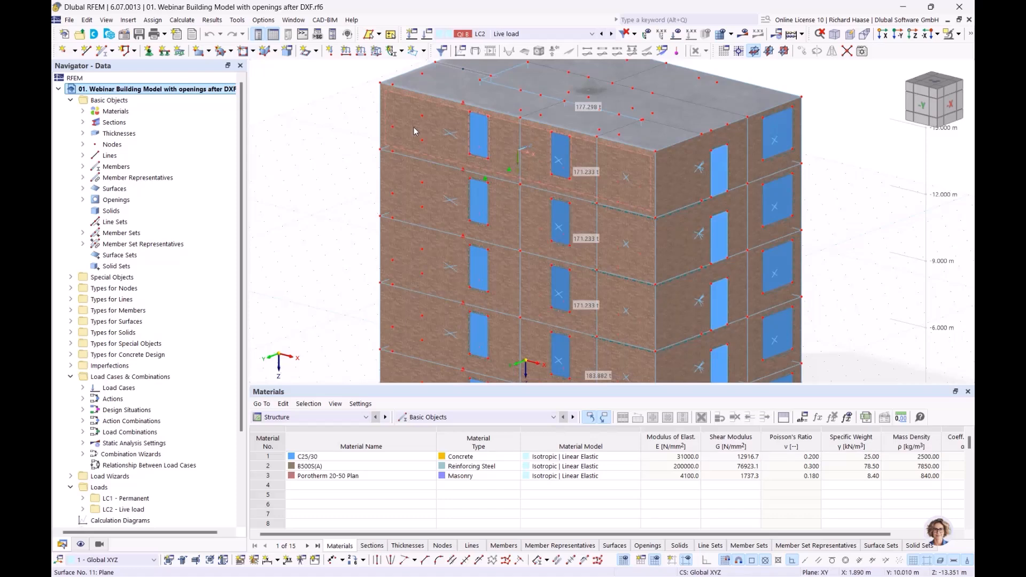
mouse_move(414, 127)
mouse_move(568, 180)
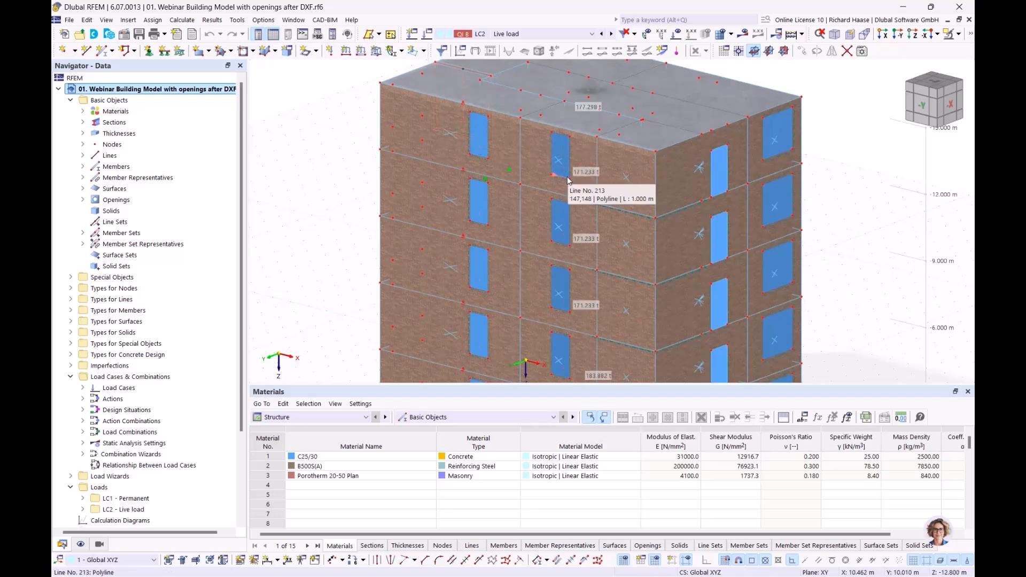
mouse_move(479, 203)
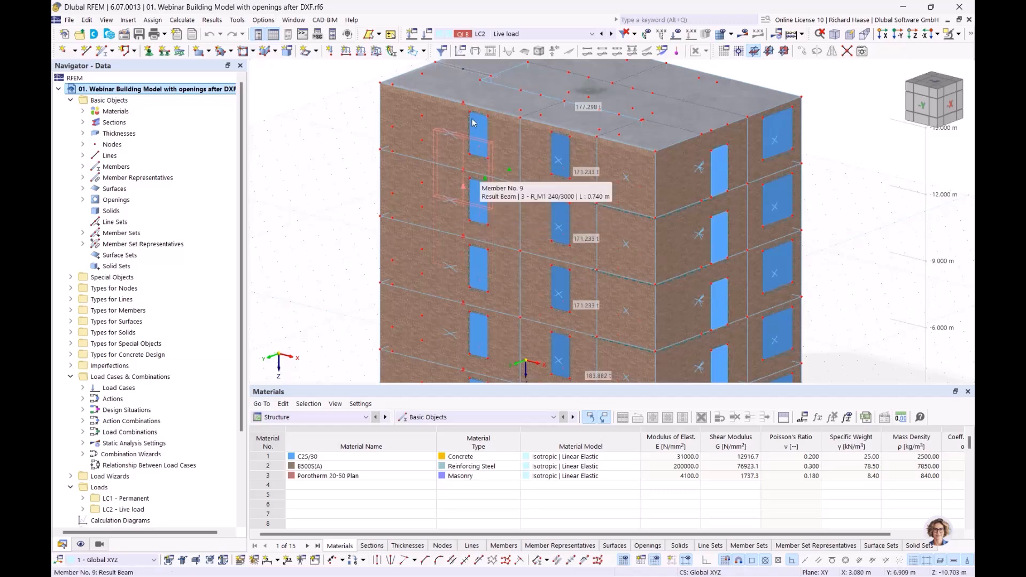
scroll(481, 131, up, 3)
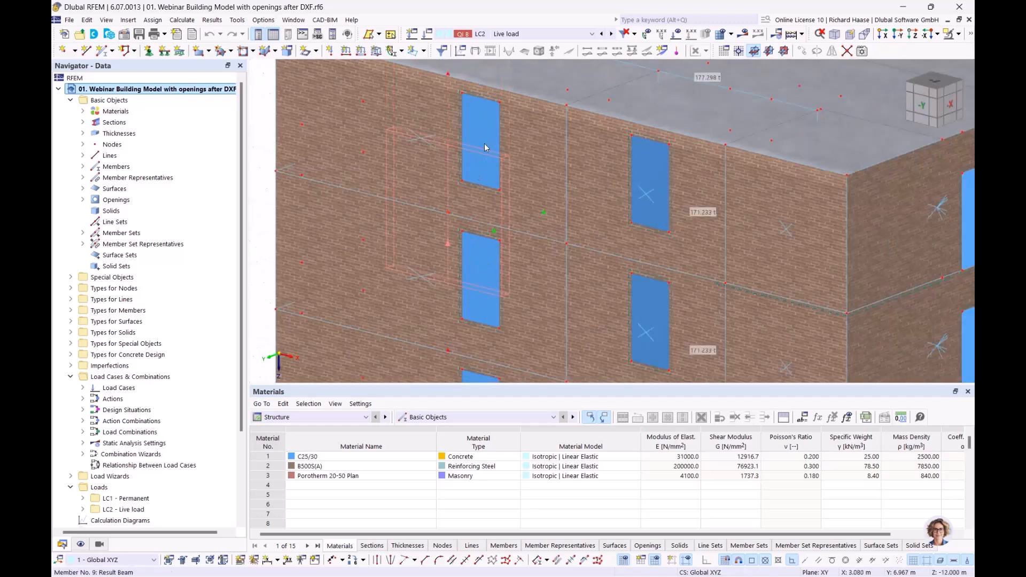
scroll(288, 162, down, 3)
middle_drag(269, 172, 288, 189)
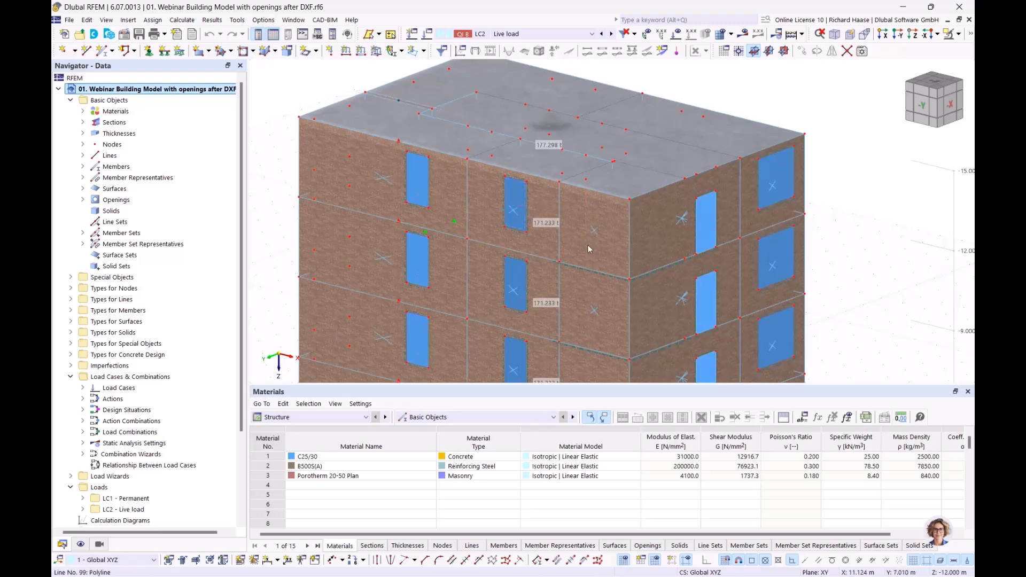
scroll(630, 268, down, 2)
middle_drag(664, 289, 576, 160)
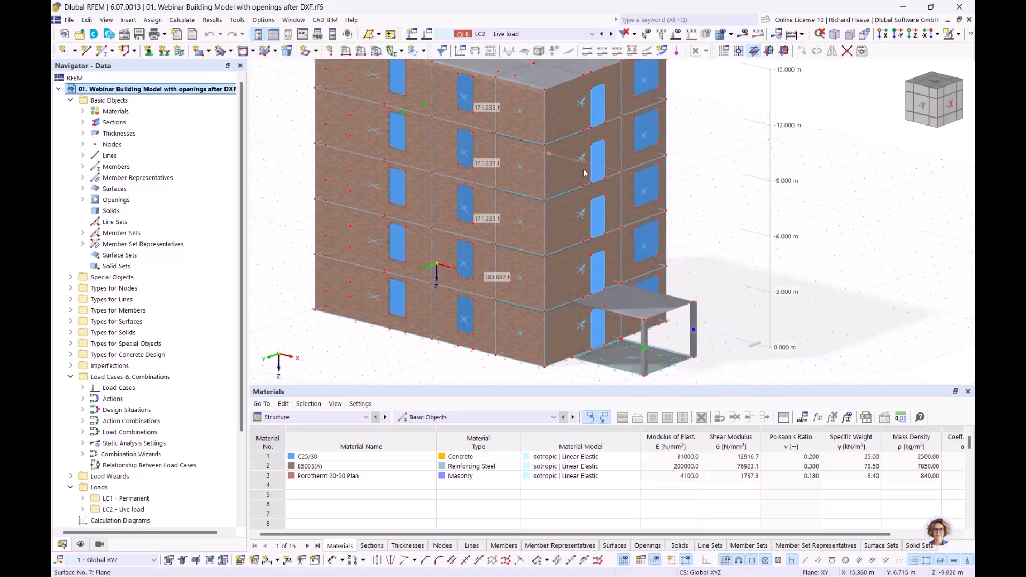
ctrl+middle_drag(678, 240, 696, 265)
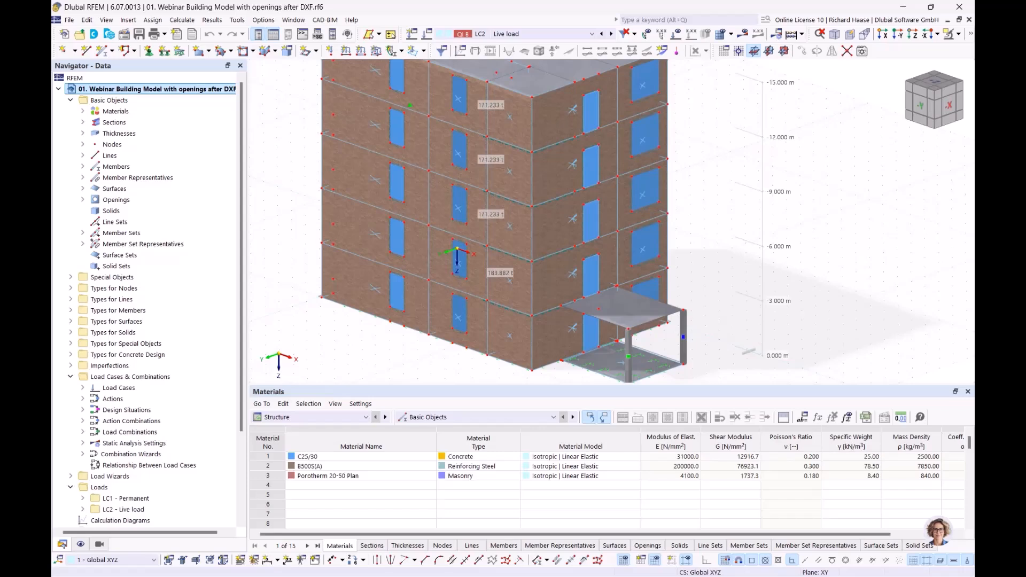
scroll(171, 379, down, 2)
scroll(171, 379, down, 1)
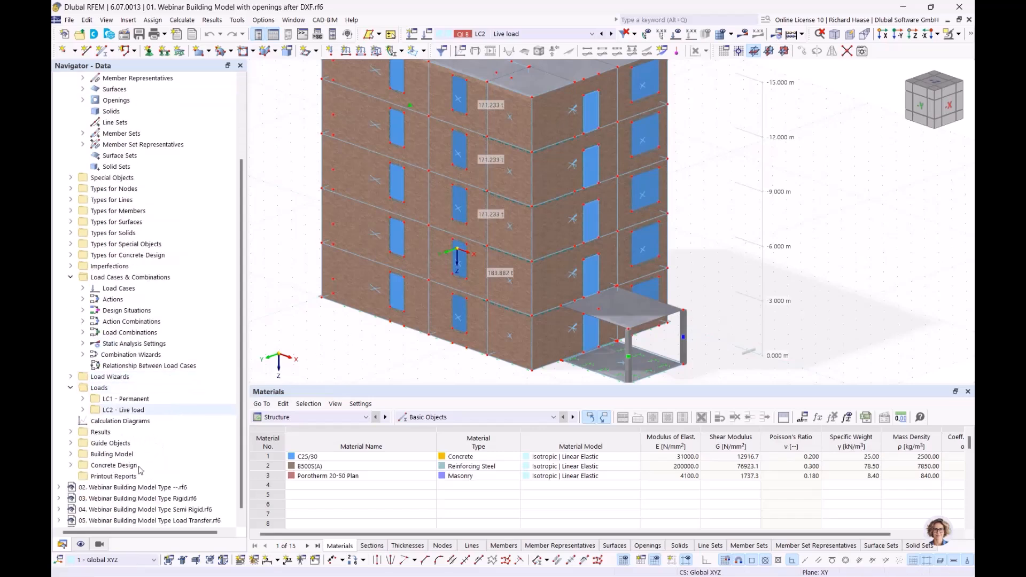
- Activate the Building Story visibility filter and show only storey 4
click(99, 545)
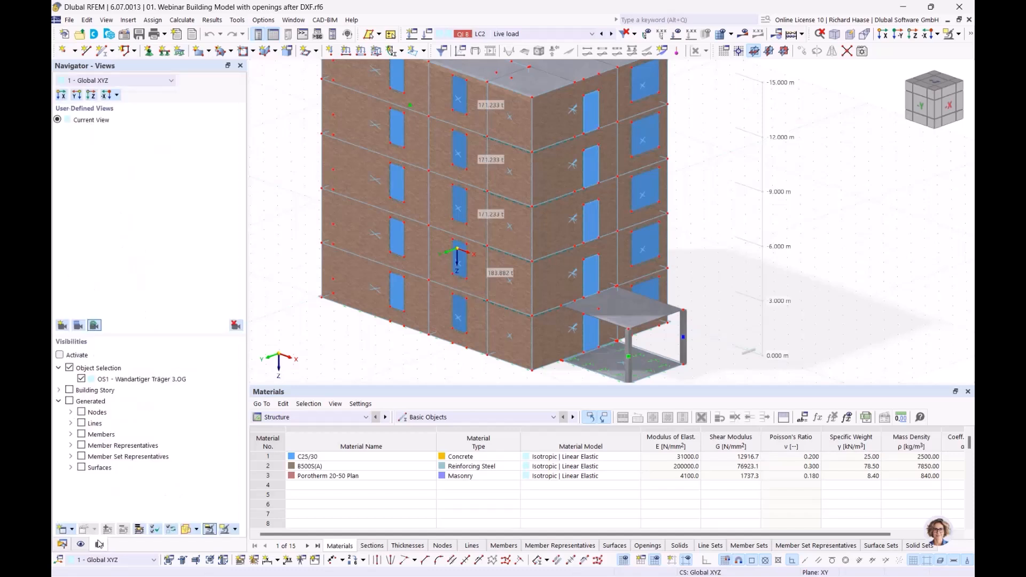
click(70, 368)
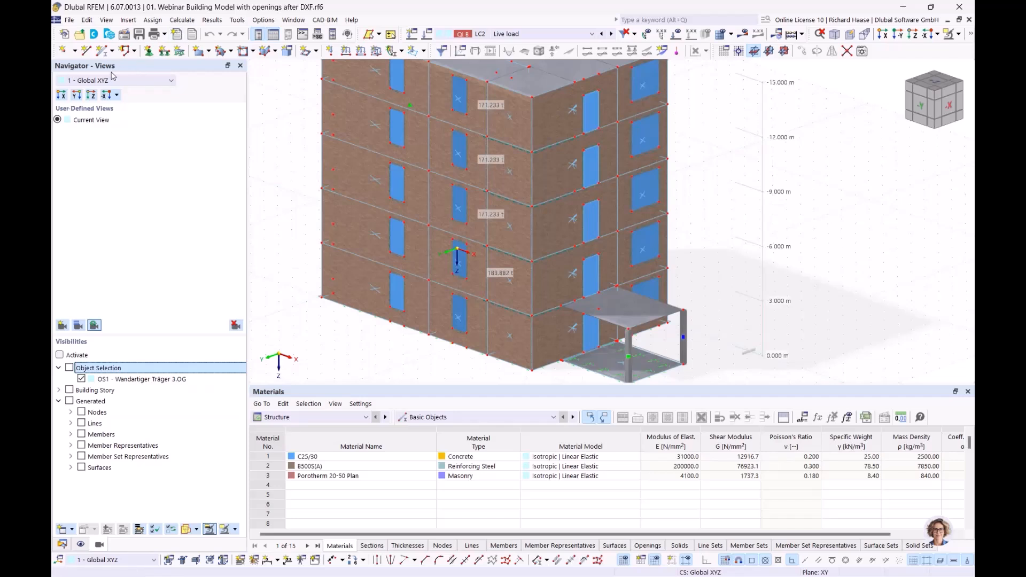
click(96, 390)
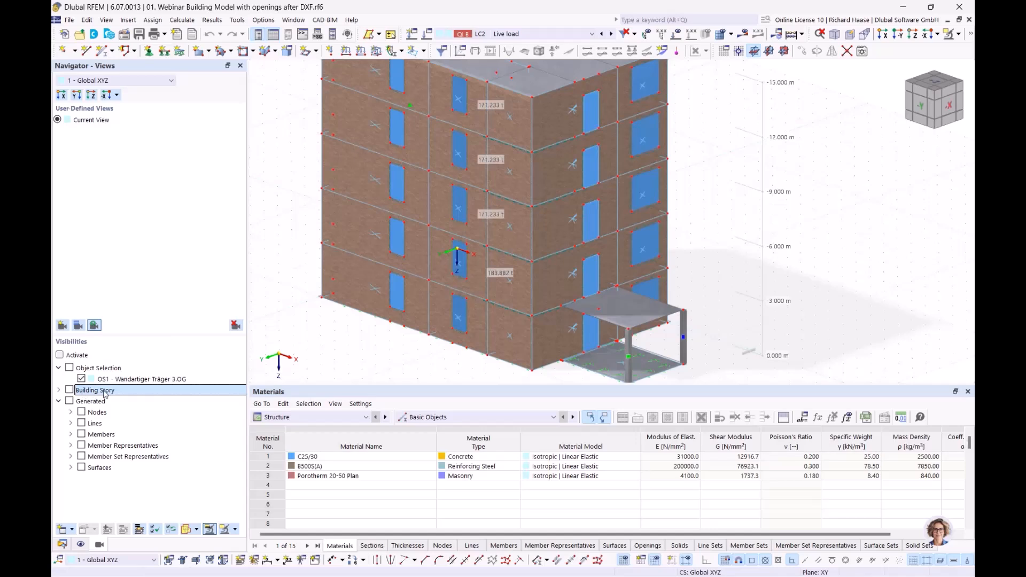
click(60, 355)
click(59, 390)
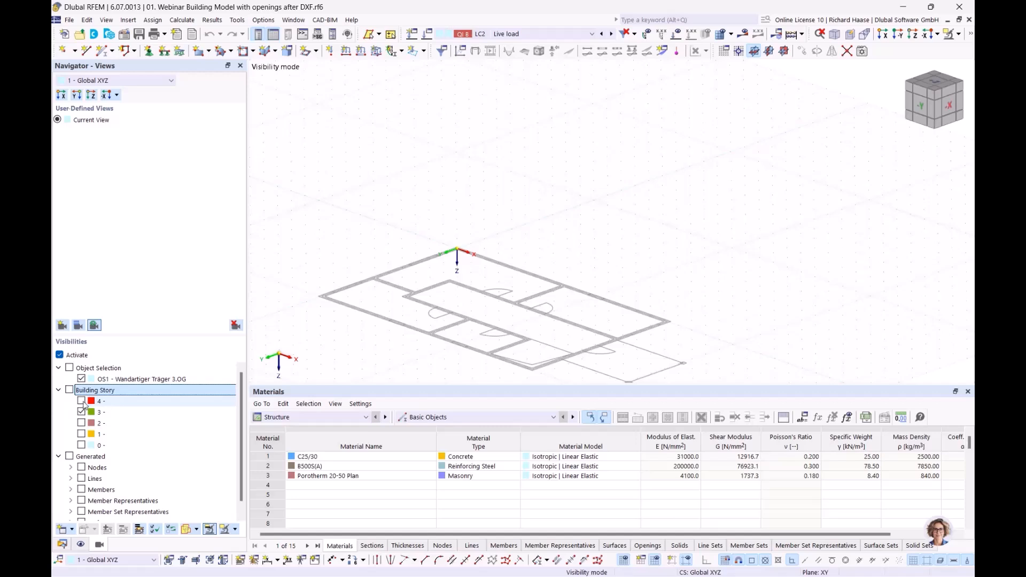
click(82, 402)
scroll(527, 217, down, 2)
middle_drag(527, 218, 555, 235)
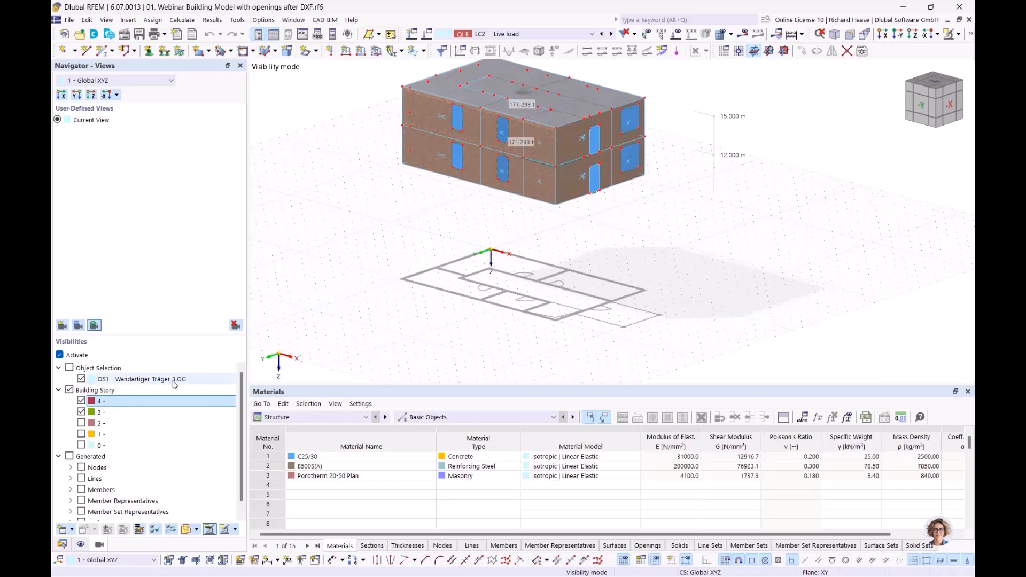
- Step through storeys 3, 2, 1 and 0, then deactivate the storey filter
click(81, 412)
click(82, 423)
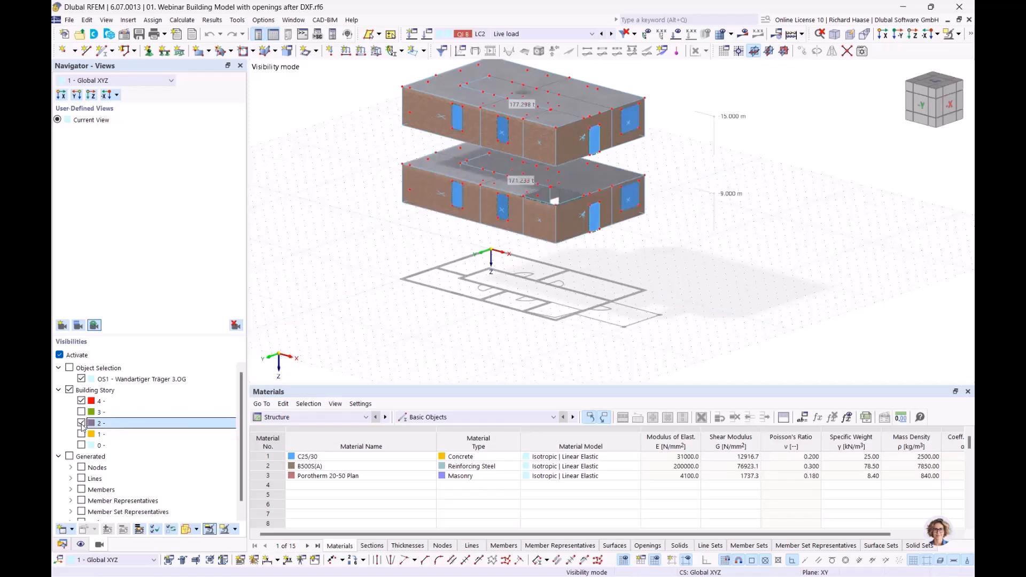
click(81, 423)
click(81, 434)
click(81, 434)
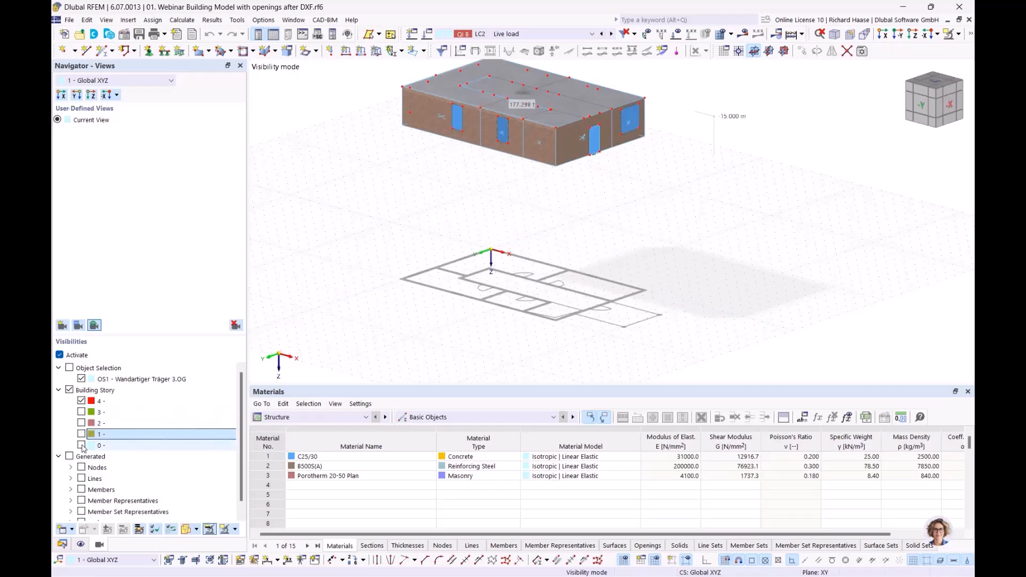
click(81, 445)
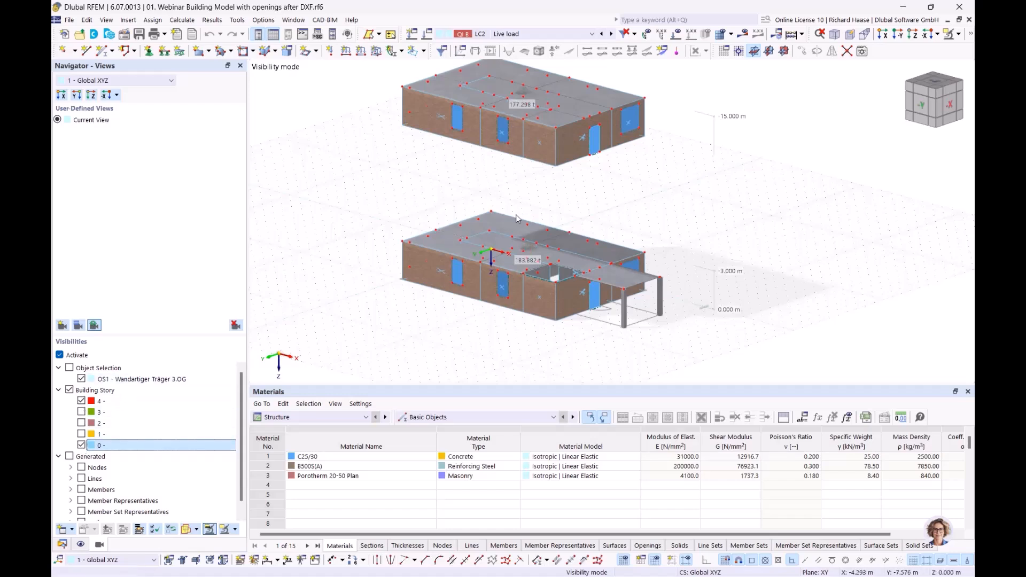
ctrl+middle_drag(581, 290, 607, 278)
click(60, 355)
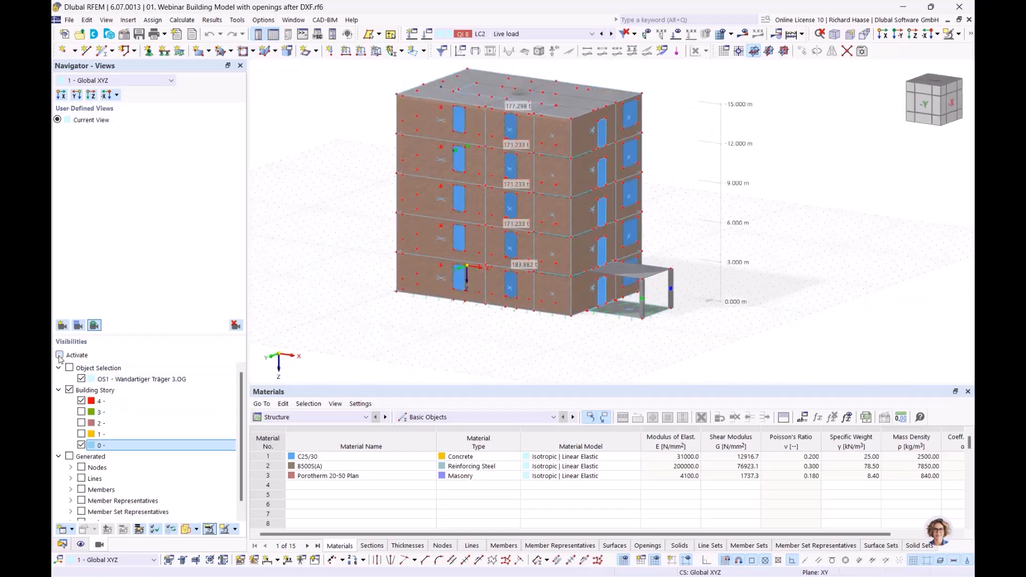
- Review the visibility options, reframe the building and clear the selected wall band
click(959, 34)
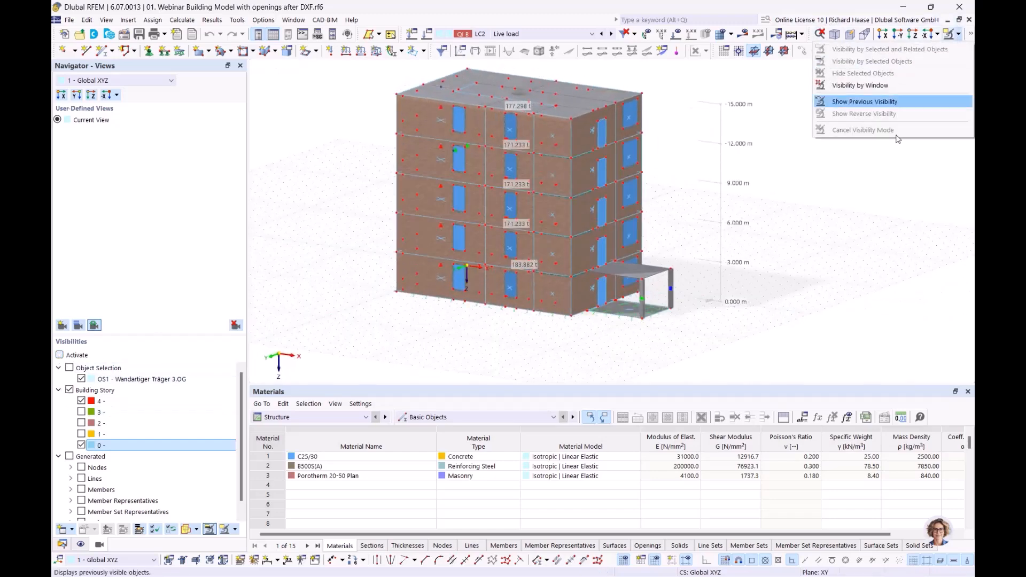
click(851, 280)
ctrl+middle_drag(849, 277, 833, 287)
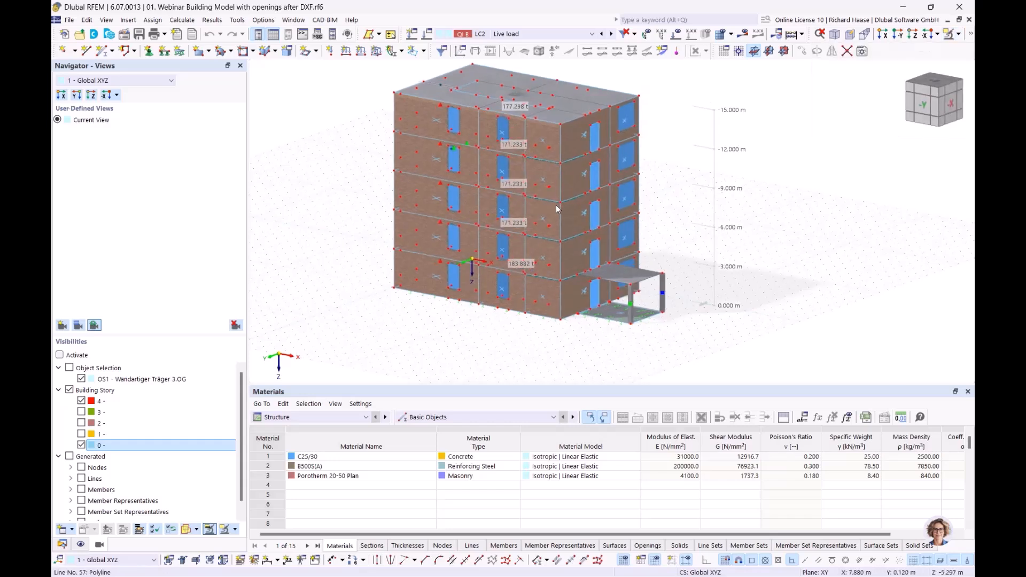
scroll(541, 176, up, 3)
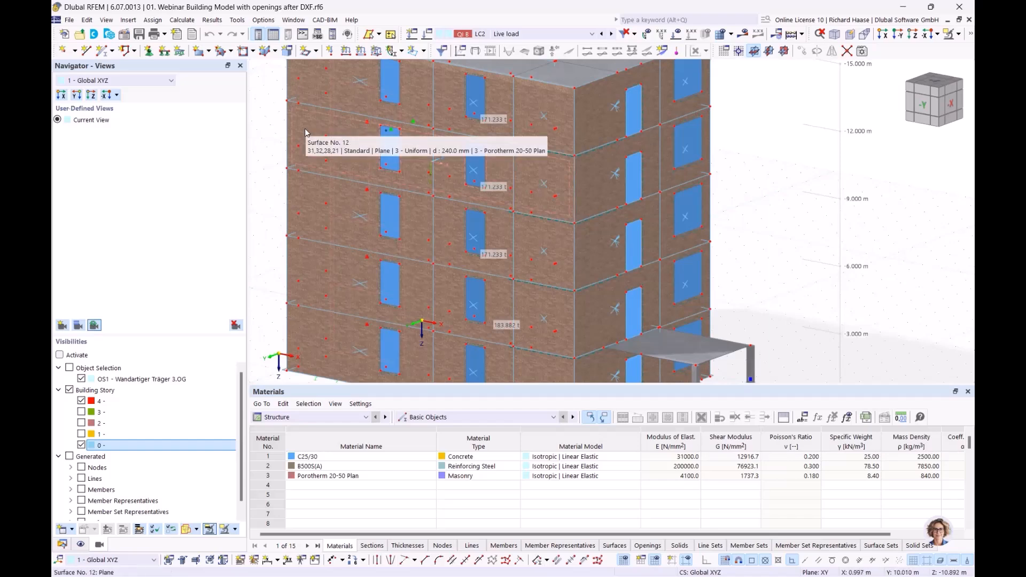
middle_drag(373, 142, 367, 202)
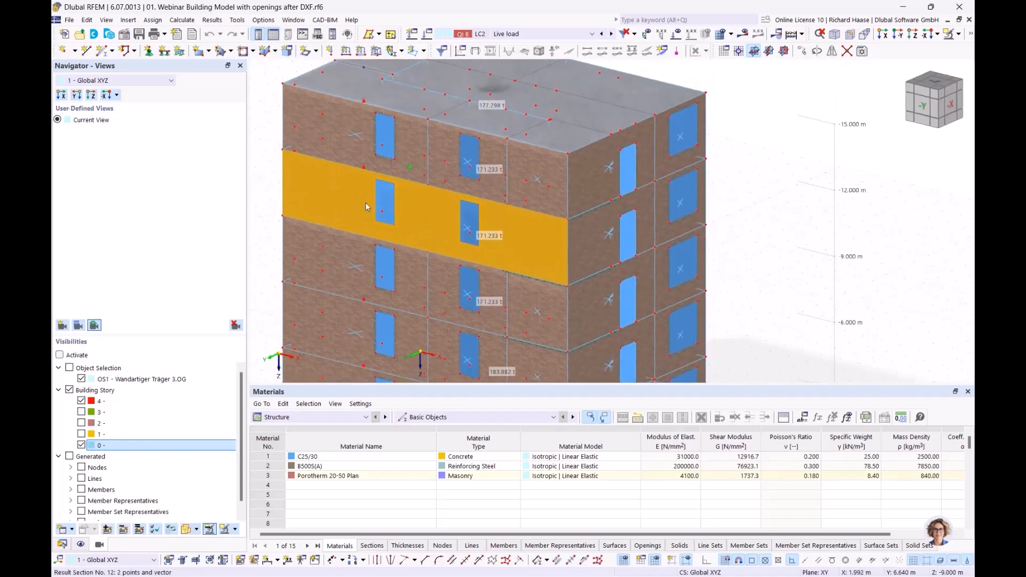
scroll(329, 194, up, 2)
scroll(367, 194, down, 1)
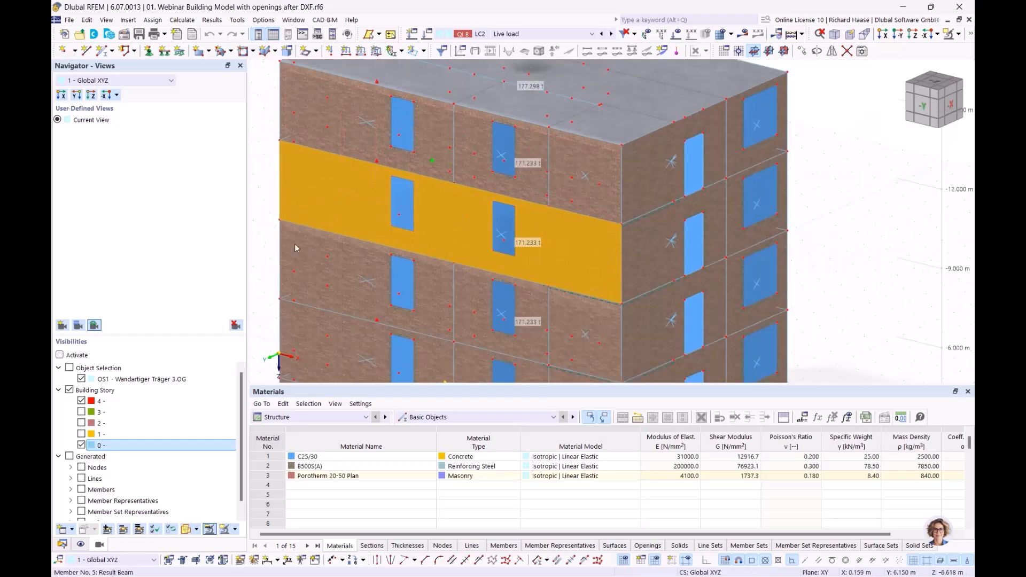
click(261, 188)
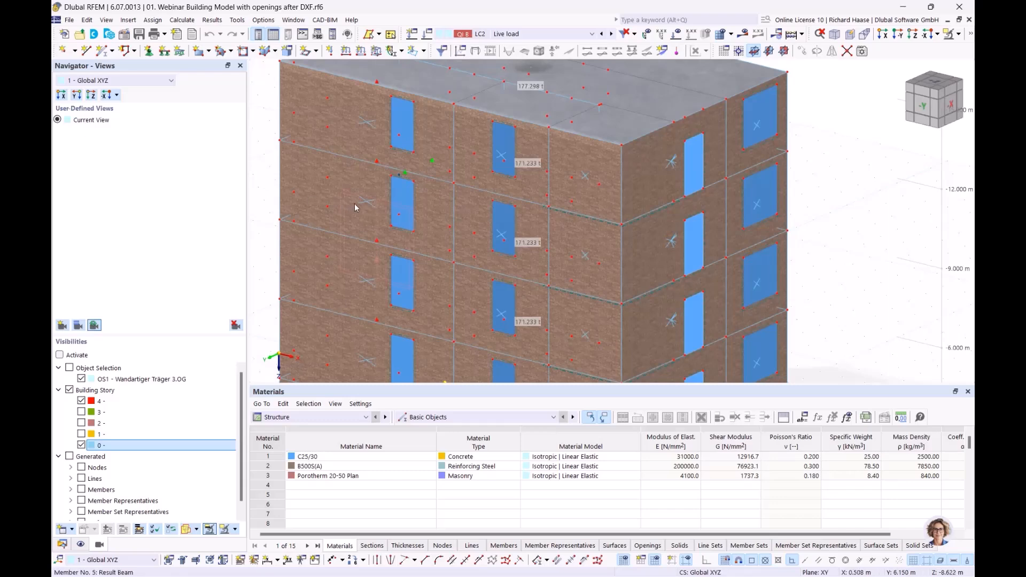
scroll(366, 202, up, 3)
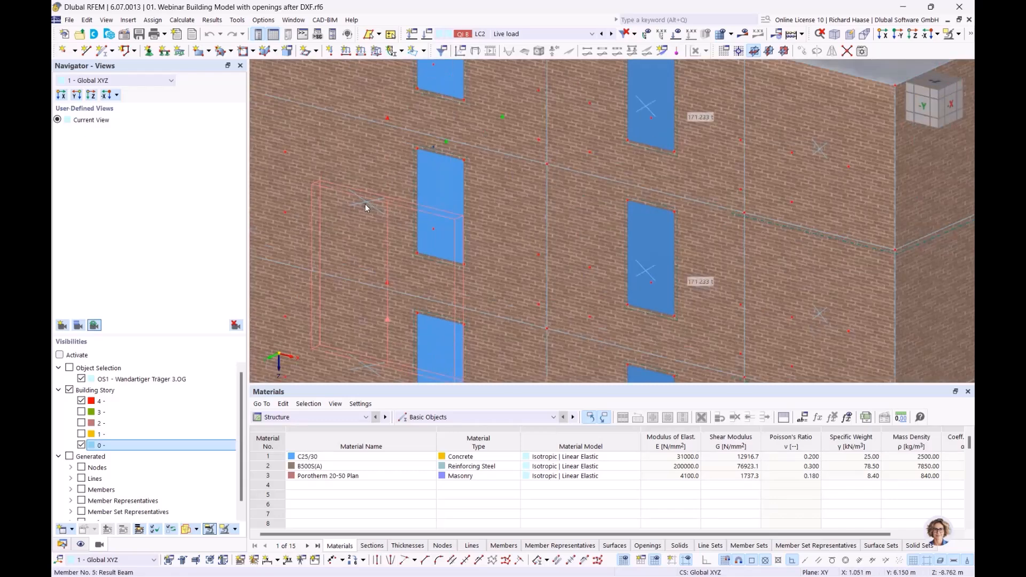
scroll(381, 209, down, 5)
- Face the building from −X and window-select the third-storey wall along the left edge
ctrl+middle_drag(350, 205, 253, 178)
ctrl+drag(253, 178, 250, 179)
ctrl+middle_drag(390, 198, 419, 195)
scroll(393, 197, up, 3)
drag(426, 162, 479, 279)
ctrl+middle_drag(524, 278, 898, 128)
- Show only the selected wall elements, then return to the whole building
click(950, 34)
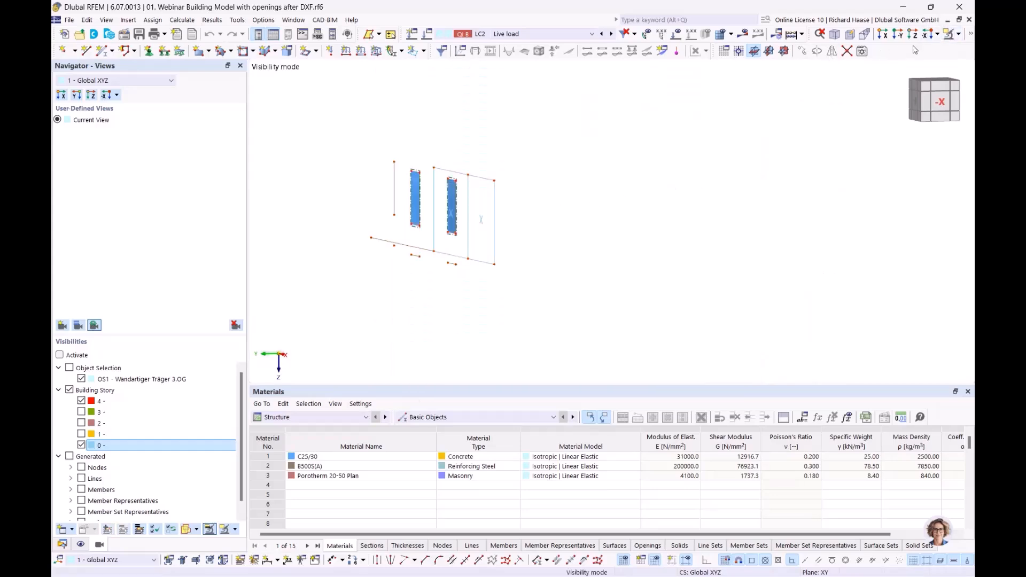
click(959, 34)
click(881, 130)
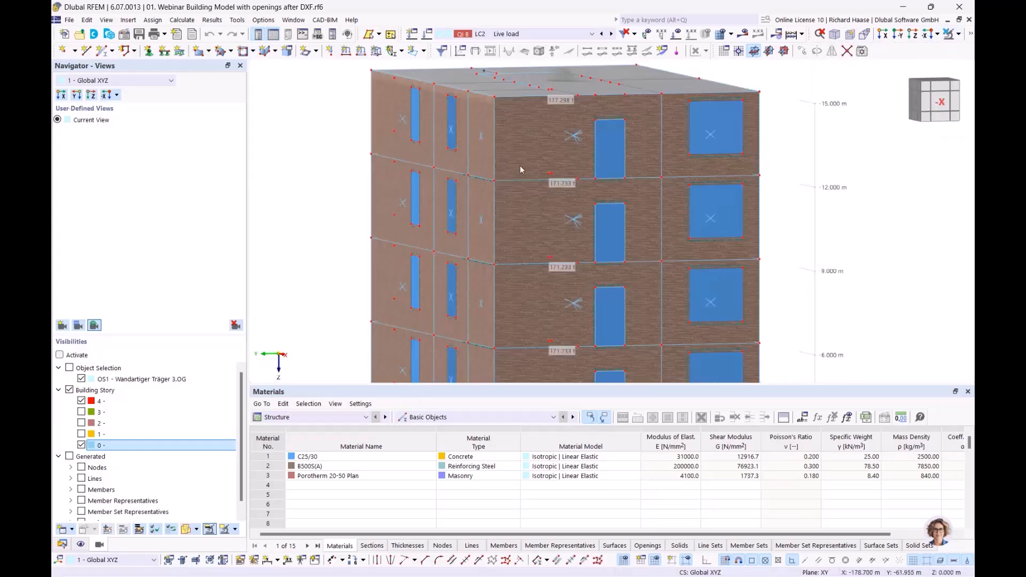
- Window-select the 9–12 m wall panel and isolate it via Visibility by Selected Objects
drag(416, 154, 502, 277)
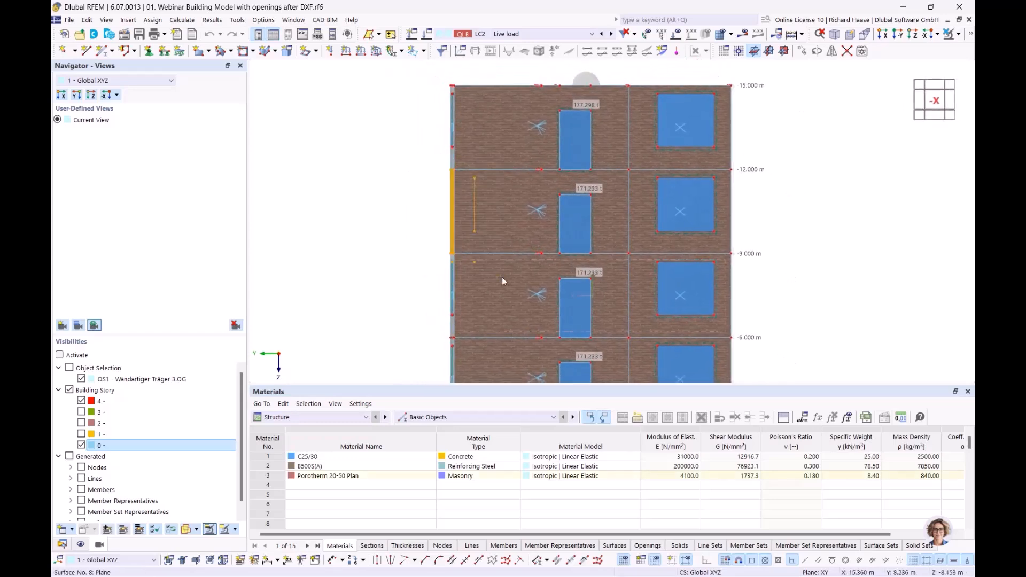
click(958, 34)
click(855, 49)
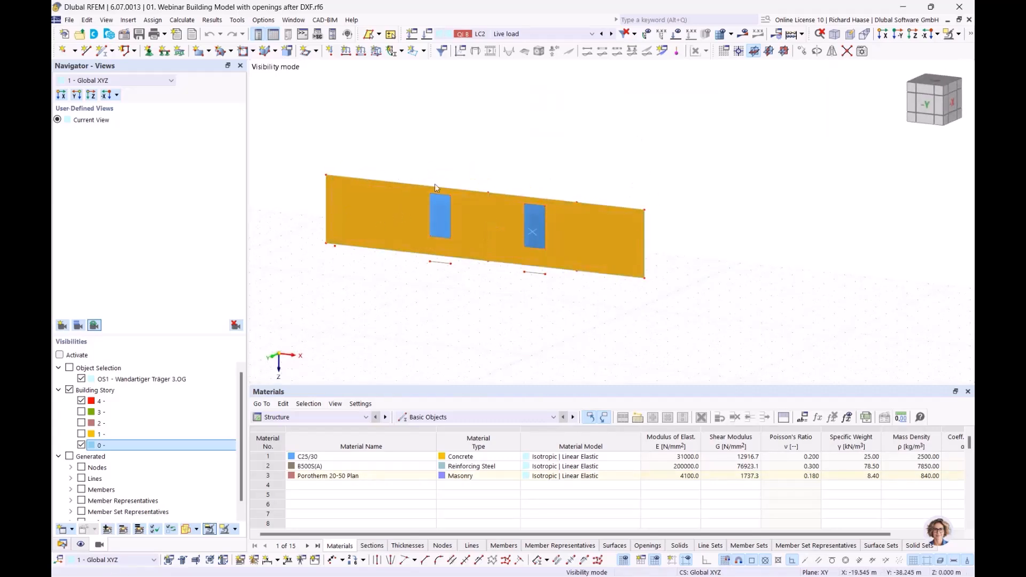
click(403, 285)
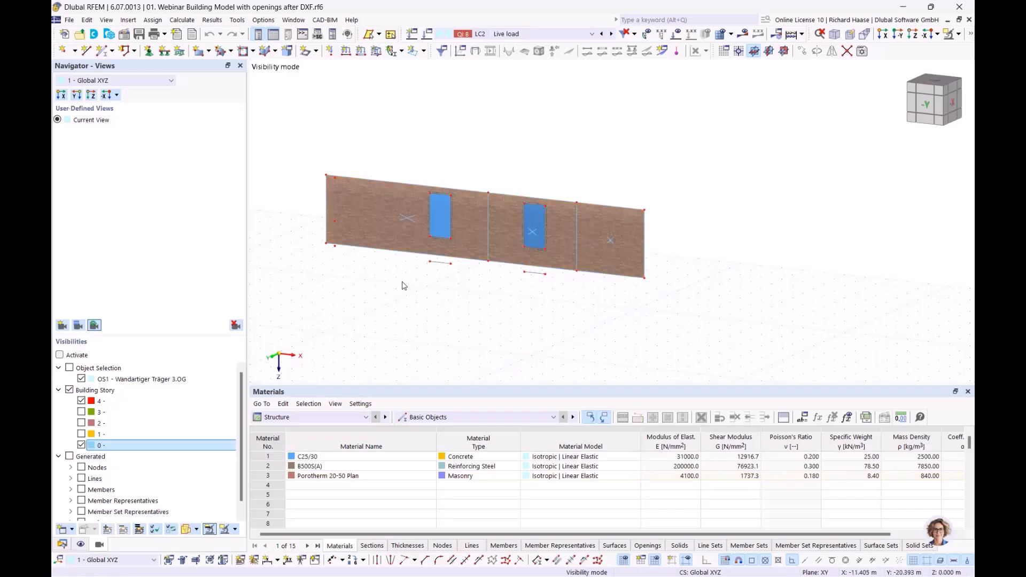
mouse_move(408, 218)
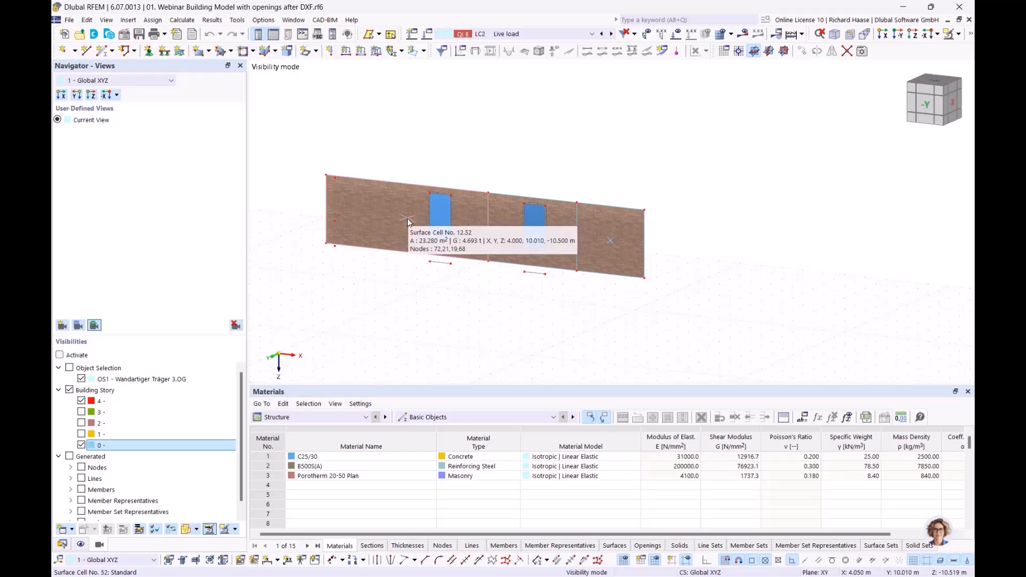
mouse_move(534, 233)
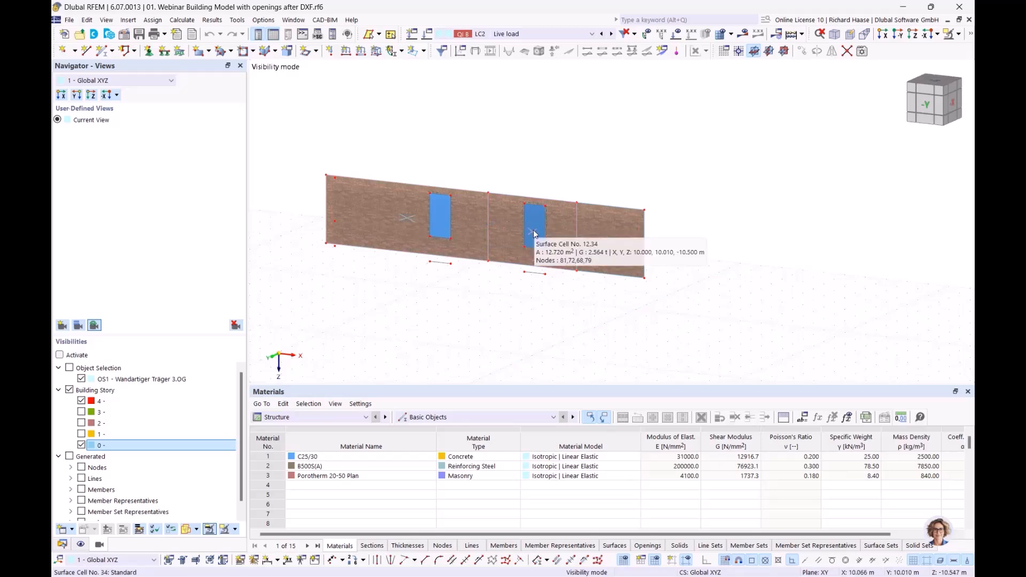
double_click(407, 218)
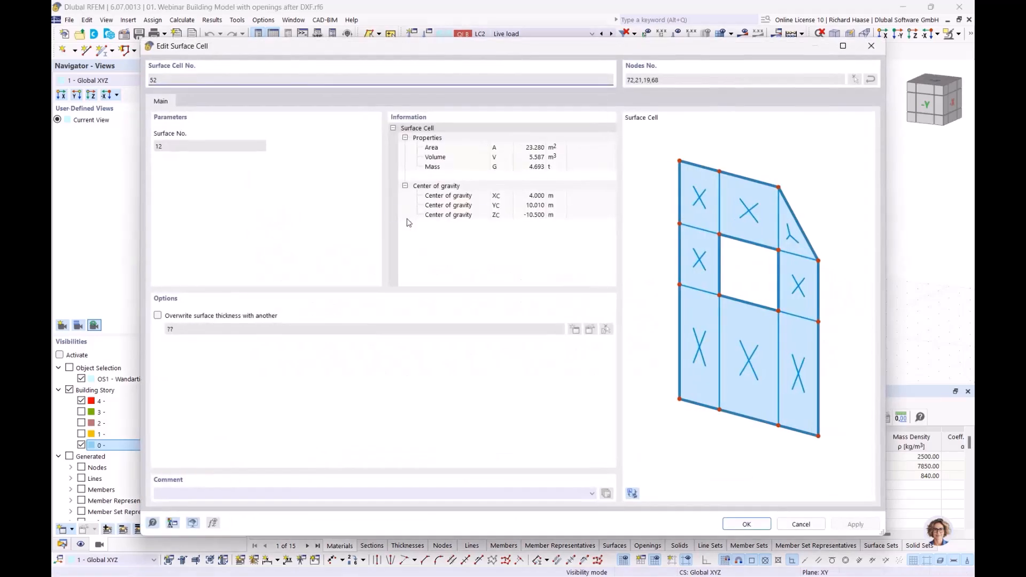
drag(254, 60, 337, 290)
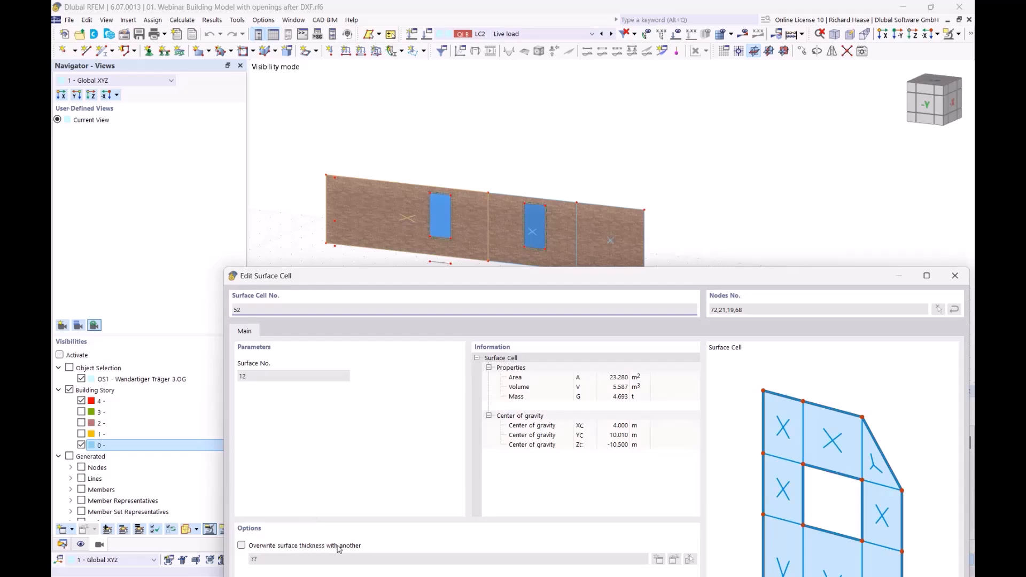
drag(483, 276, 450, 298)
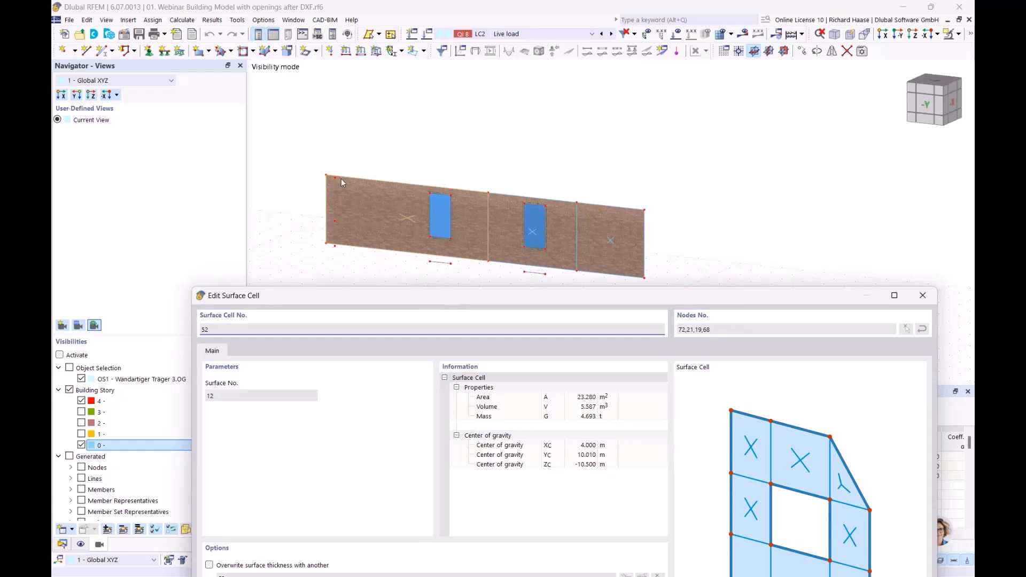
drag(434, 303, 423, 246)
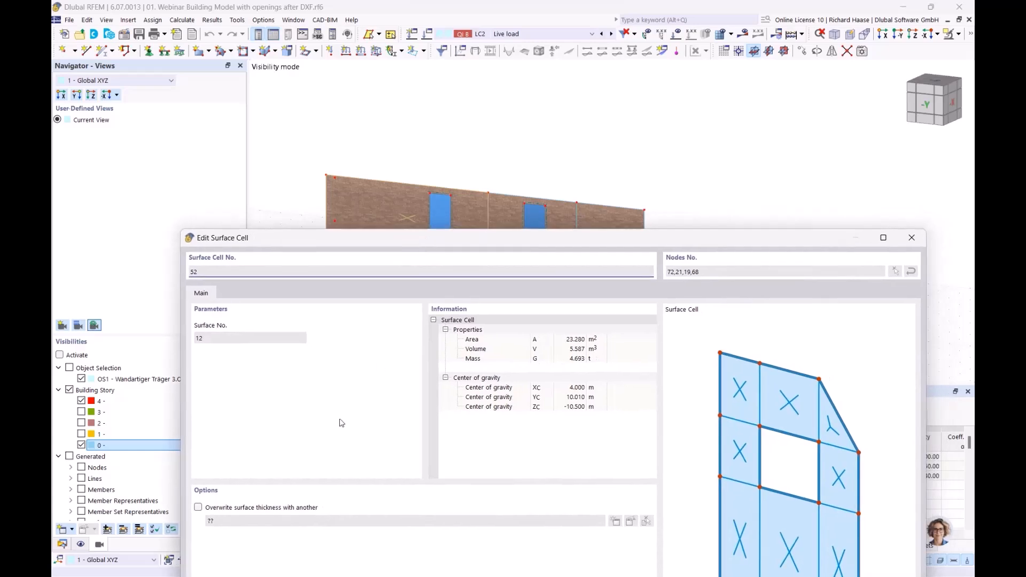
drag(508, 242, 455, 261)
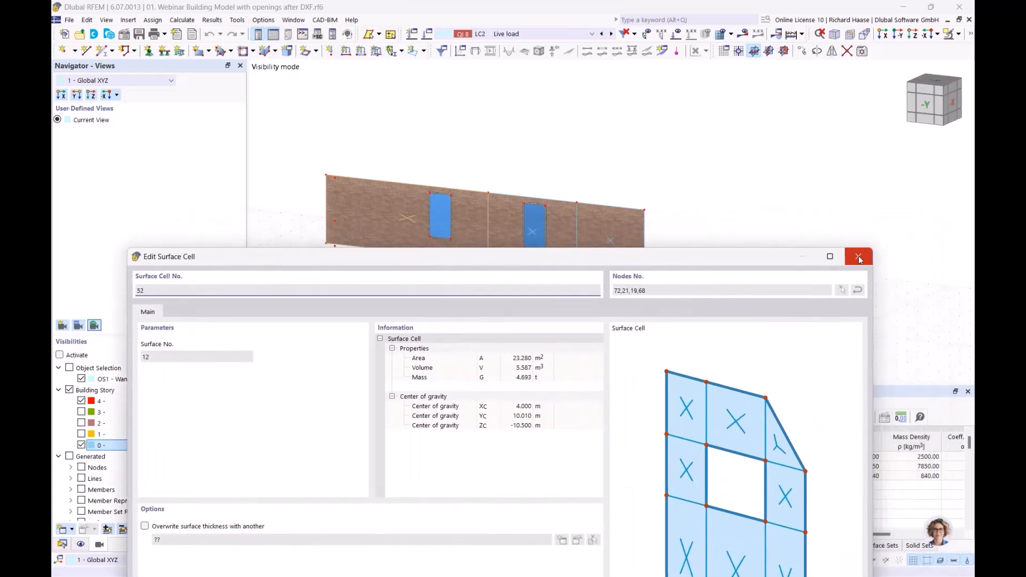
click(858, 256)
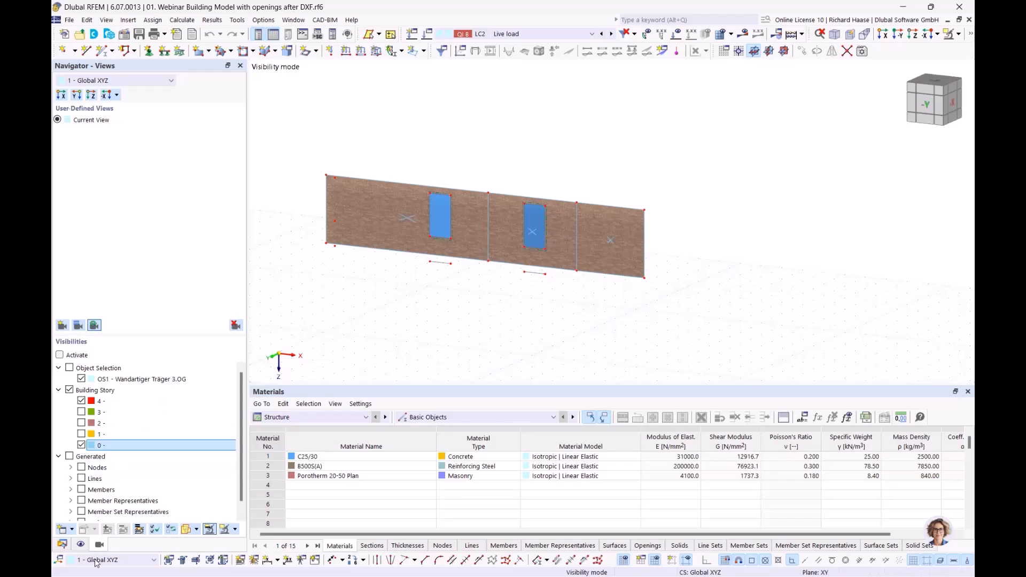
- Clear the wall selection and leave the isolated view to show the whole building
click(62, 544)
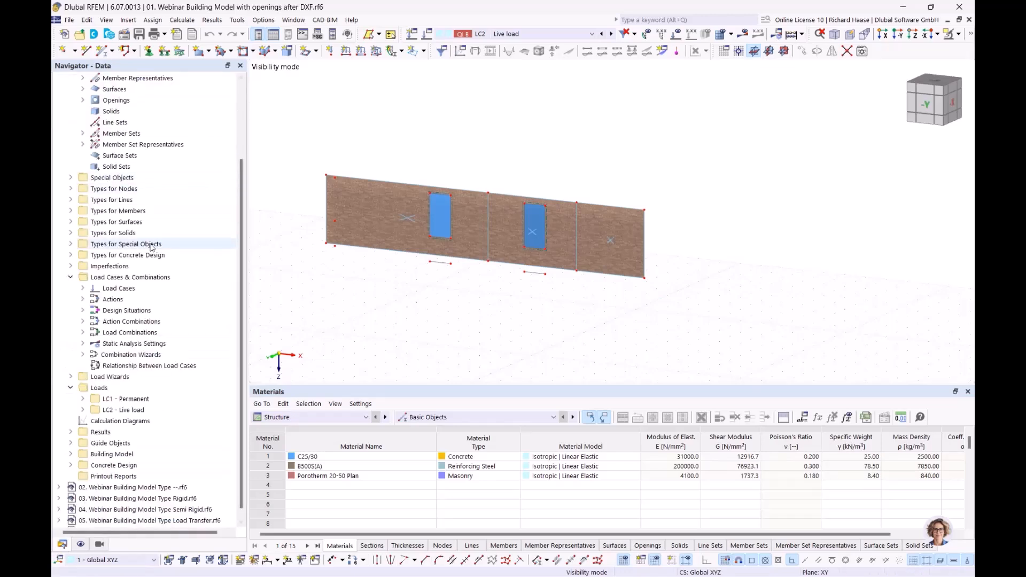
click(70, 223)
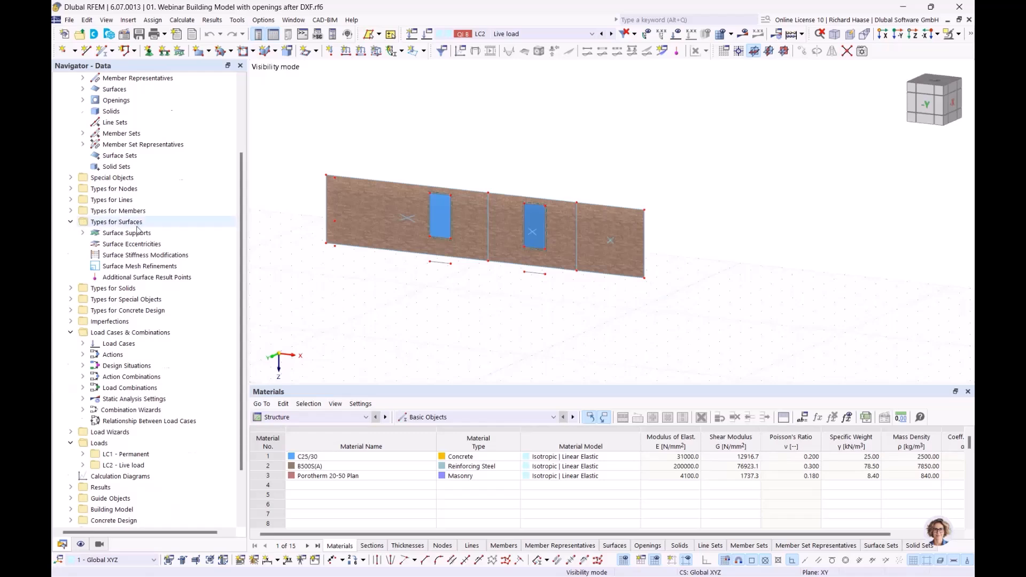
scroll(137, 229, up, 3)
click(128, 256)
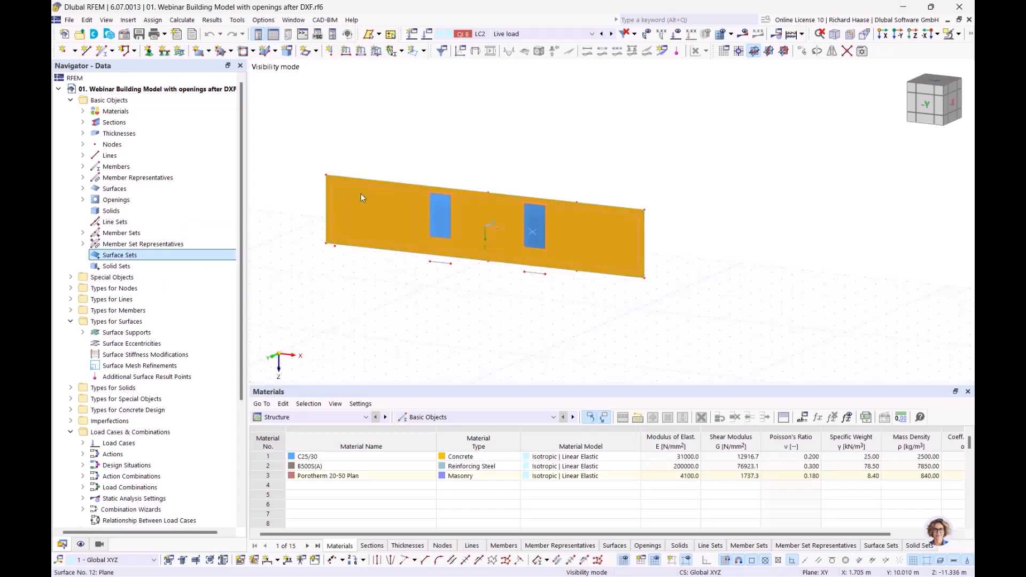
click(462, 295)
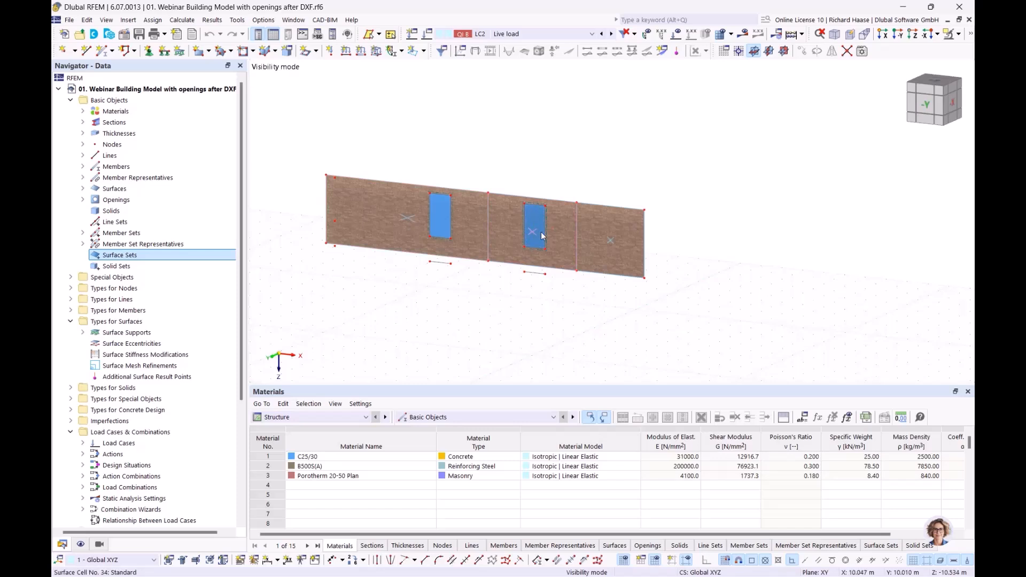
click(957, 33)
click(861, 130)
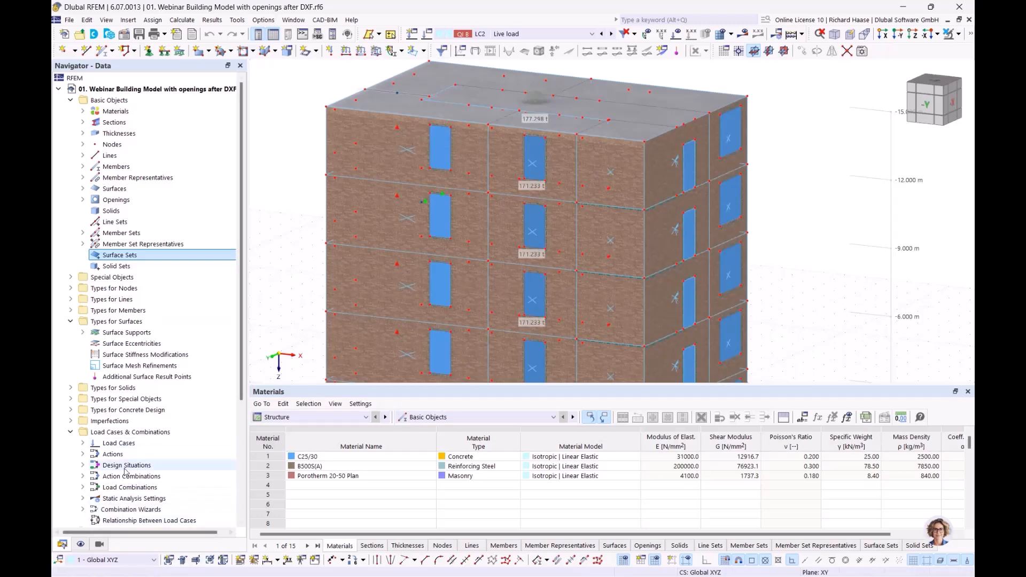
- Expand Concrete Design > Ultimate Configurations in the Navigator to reveal '1 - Standard'
scroll(126, 468, down, 5)
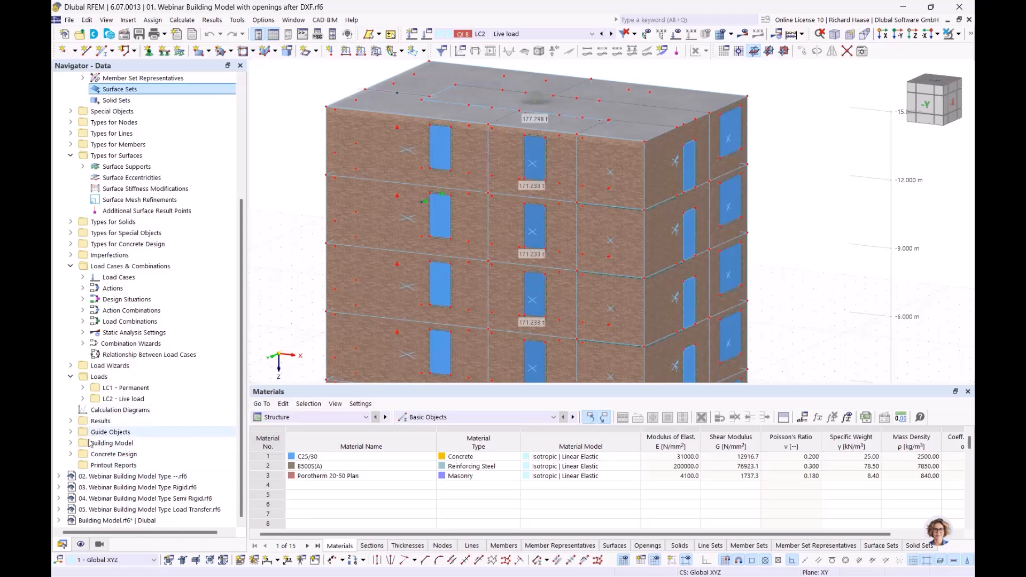
click(71, 455)
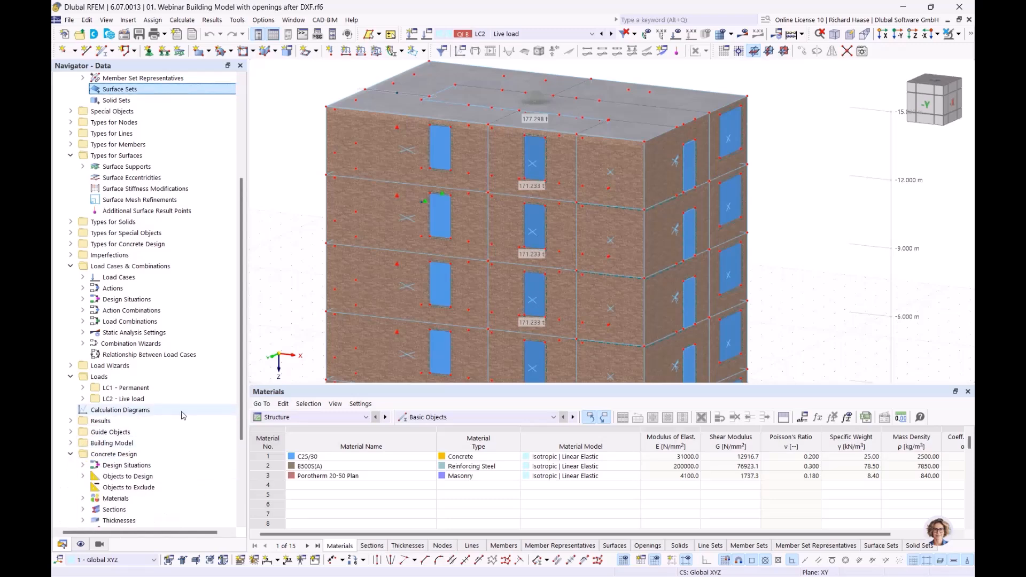
scroll(160, 428, down, 4)
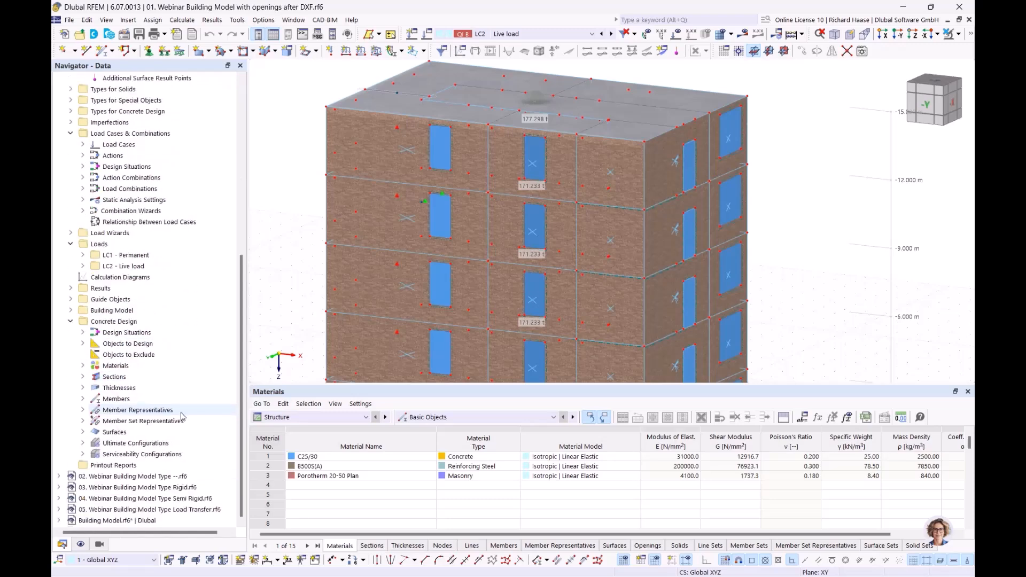
click(82, 444)
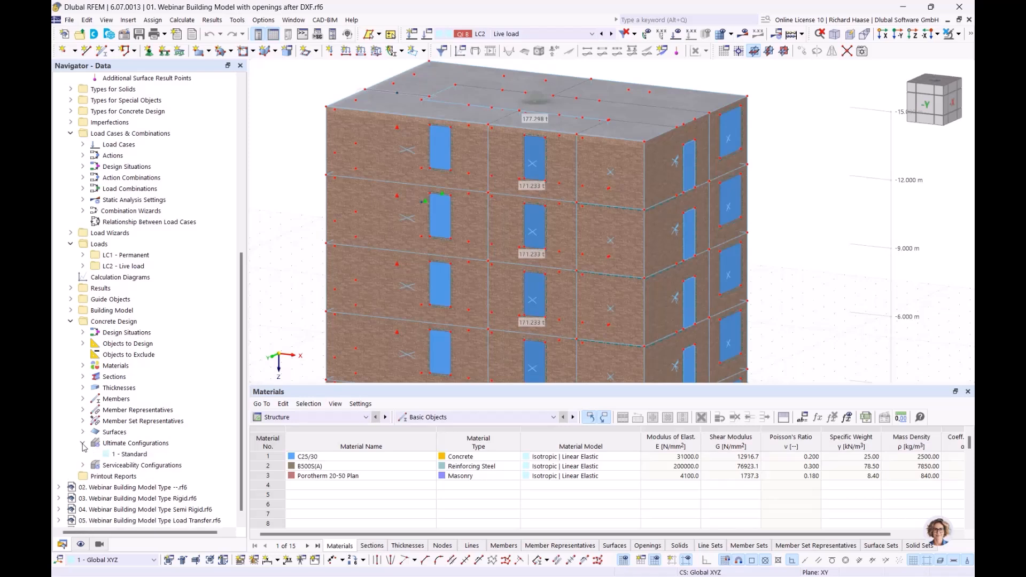
double_click(132, 455)
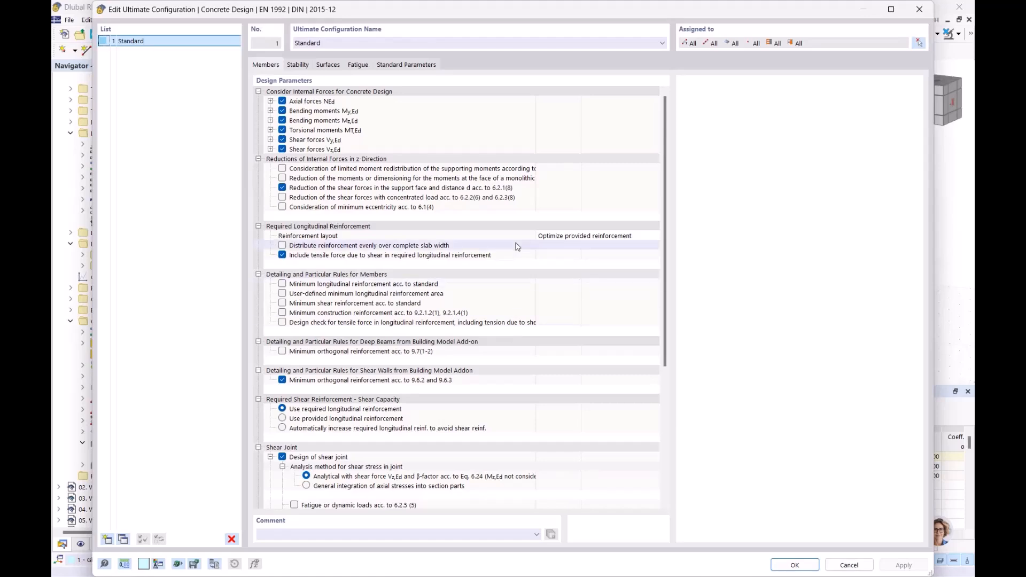
scroll(517, 248, down, 7)
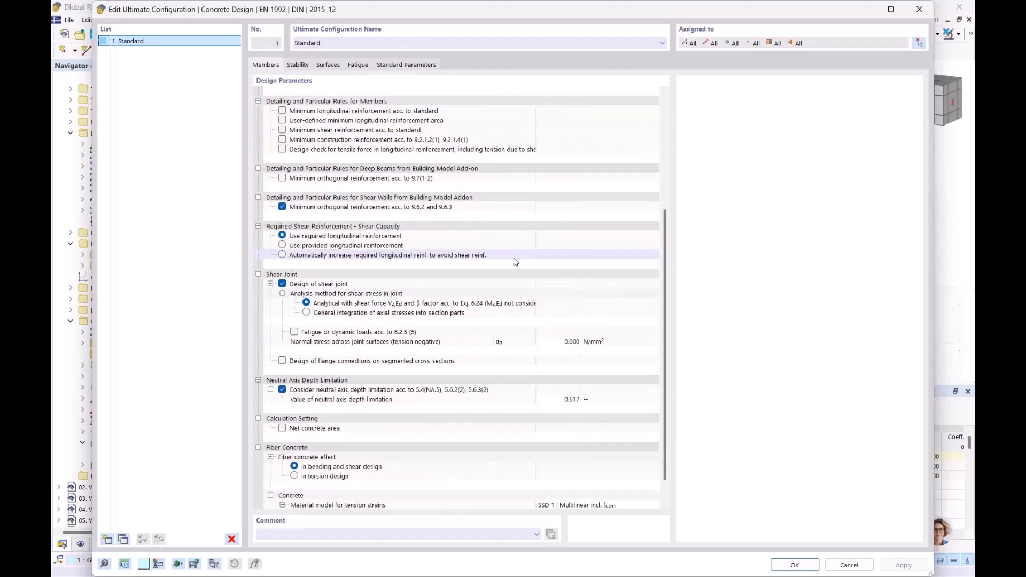
scroll(516, 262, up, 6)
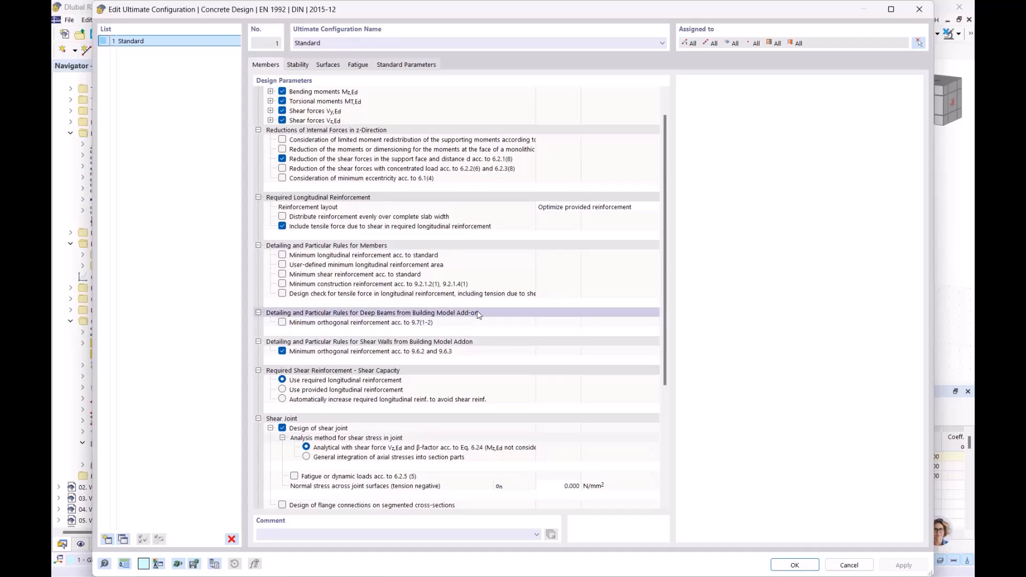
click(459, 344)
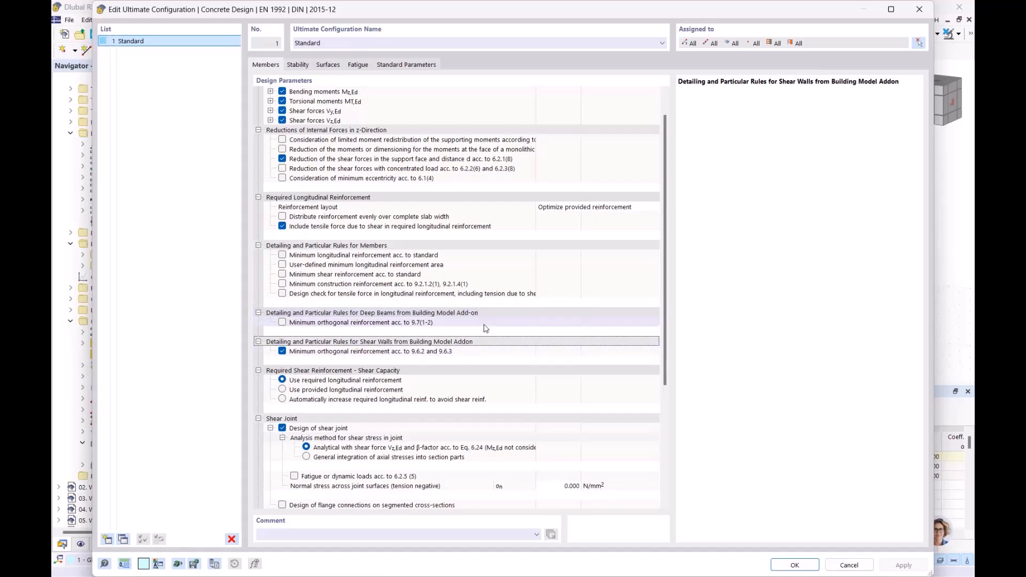
- Close the ultimate configuration without changes, clear the selection and reposition the building view
click(920, 9)
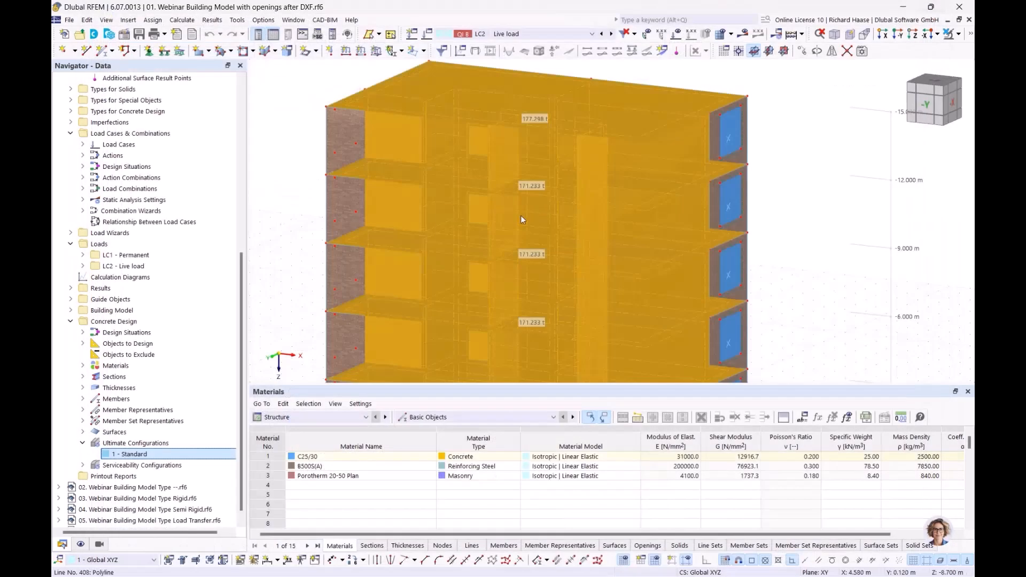
click(770, 134)
scroll(812, 178, down, 1)
middle_drag(775, 177, 607, 173)
middle_drag(605, 221, 663, 179)
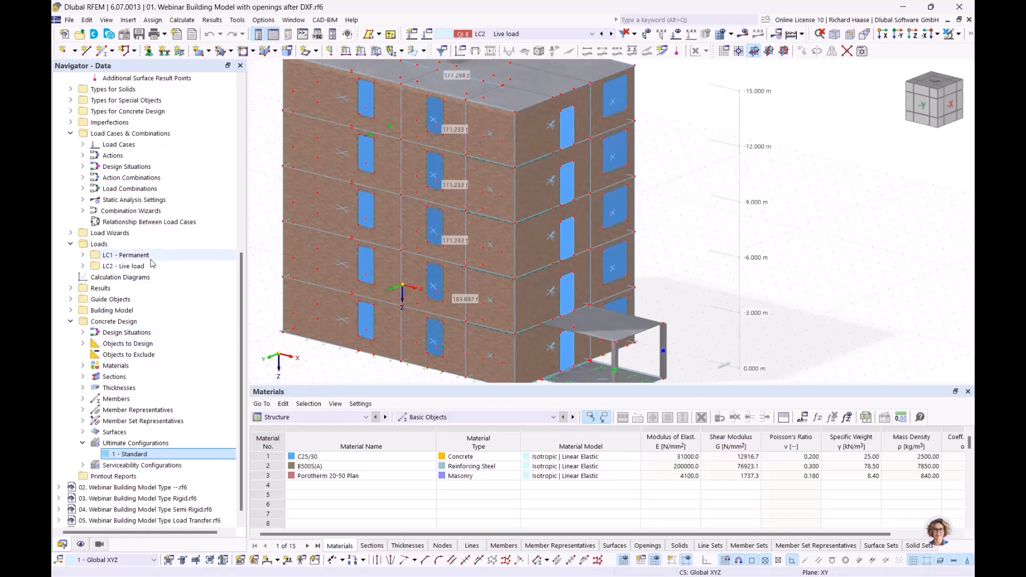
- Show LC1 Permanent loads on a transparent building, viewed straight from the front (-Y)
click(128, 255)
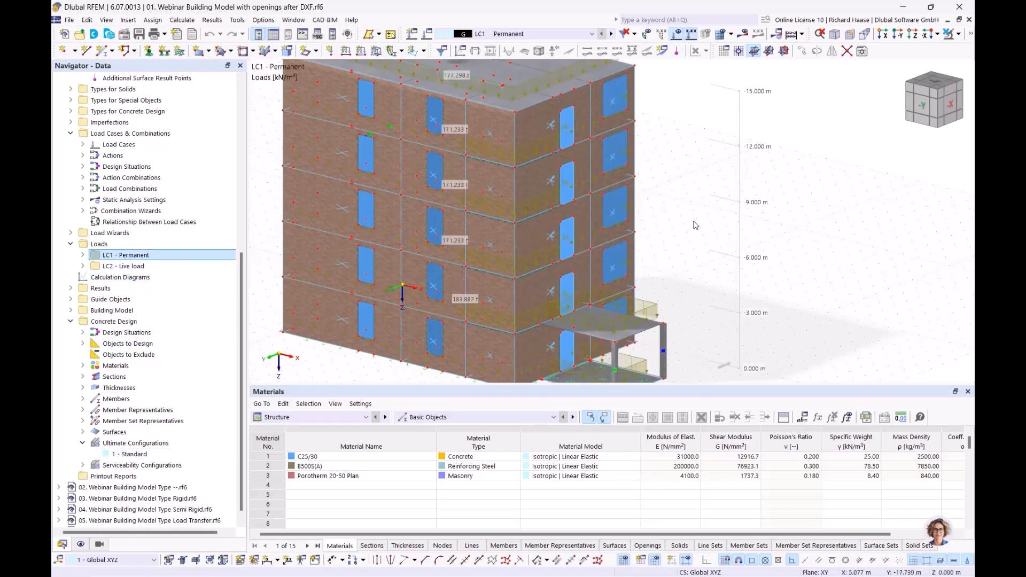
click(677, 34)
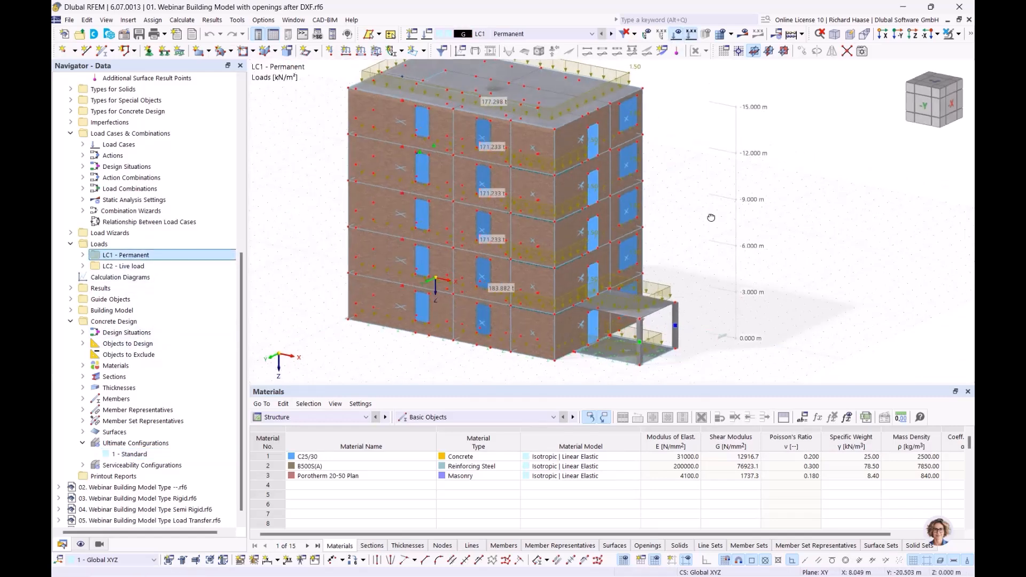
click(971, 34)
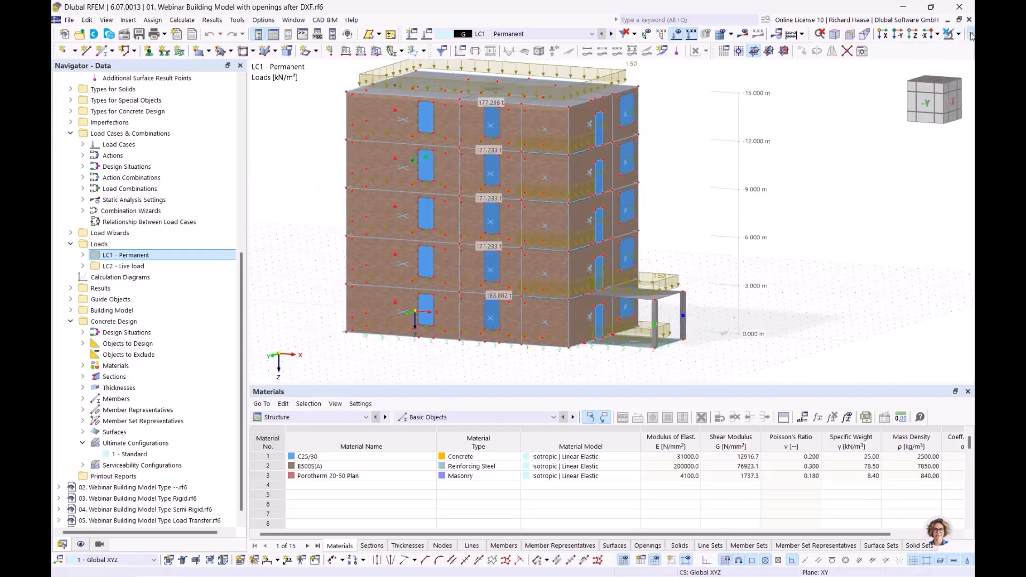
click(819, 51)
ctrl+middle_drag(819, 206, 840, 202)
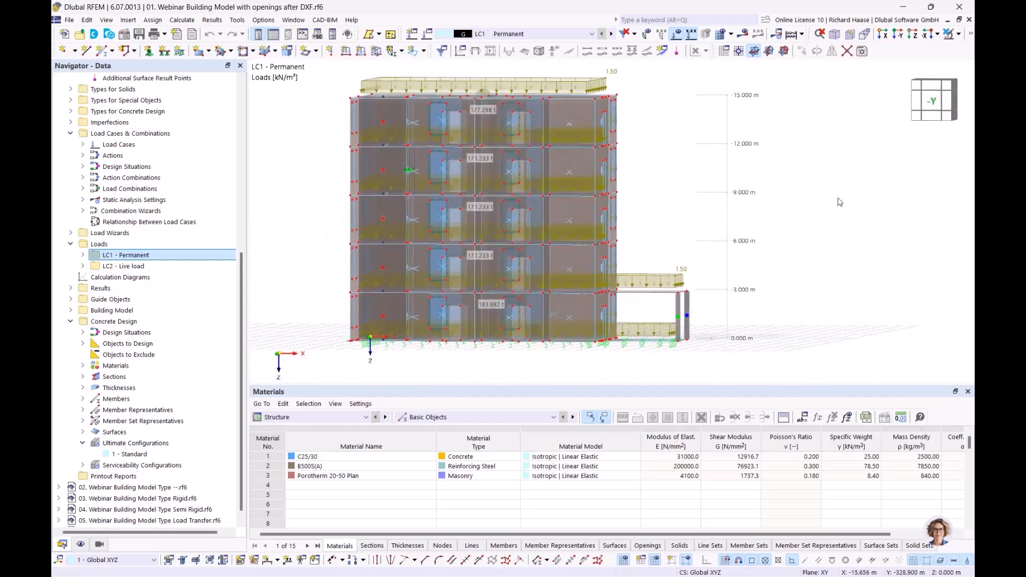
click(932, 101)
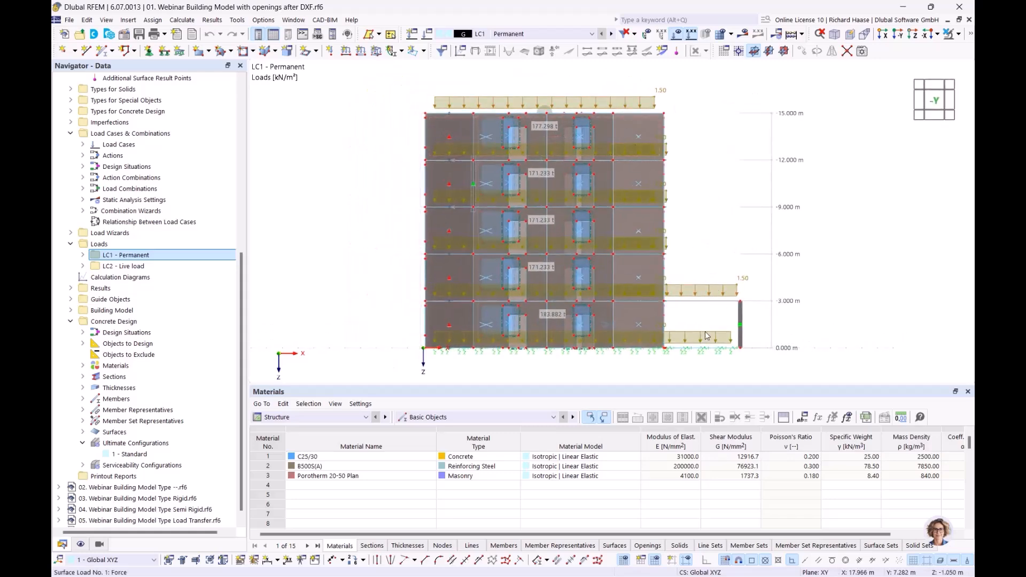
- Switch to load case LC2 Live load and orbit into a tilted 3-D view
click(612, 34)
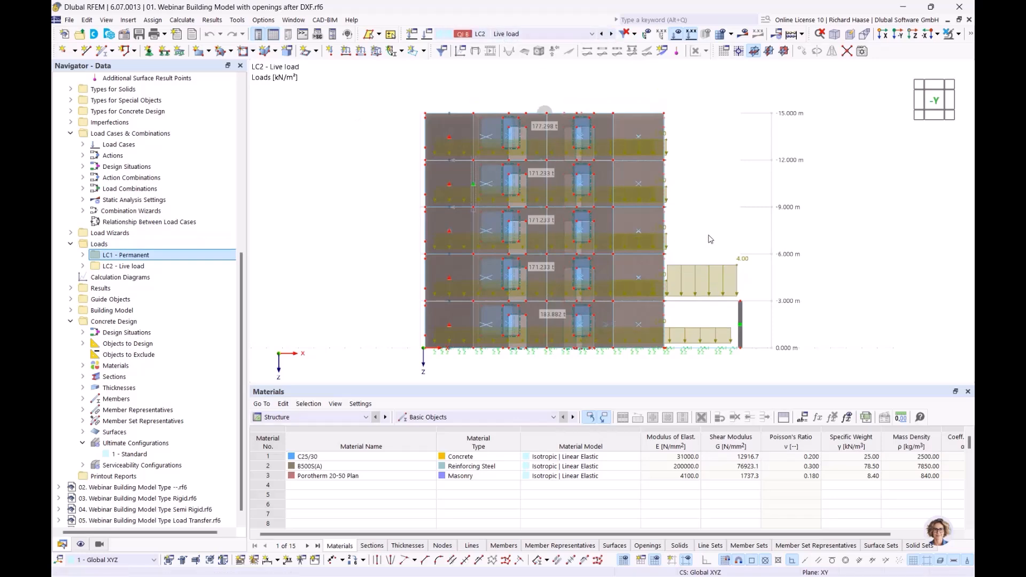
ctrl+middle_drag(728, 229, 668, 243)
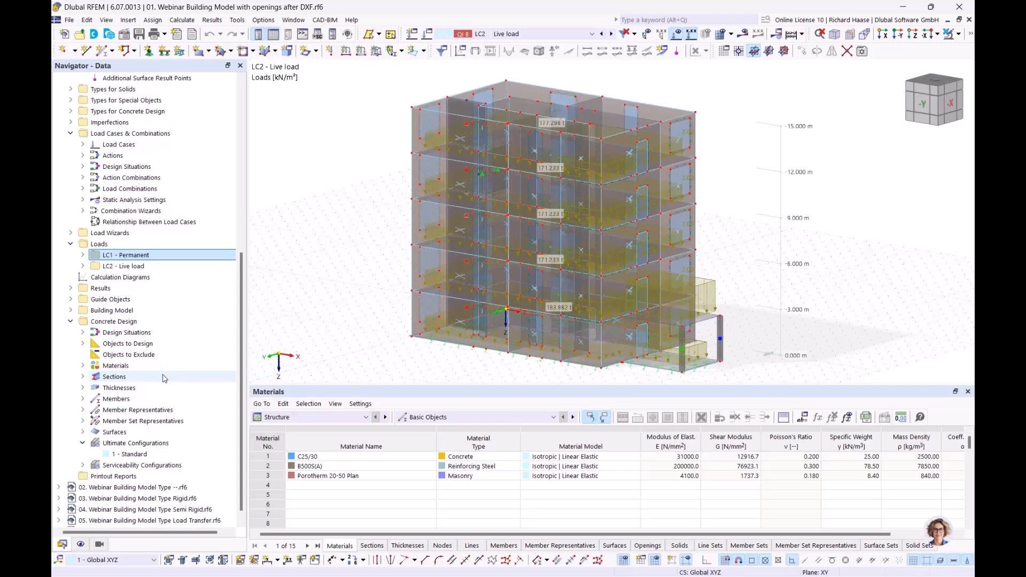
scroll(162, 379, up, 4)
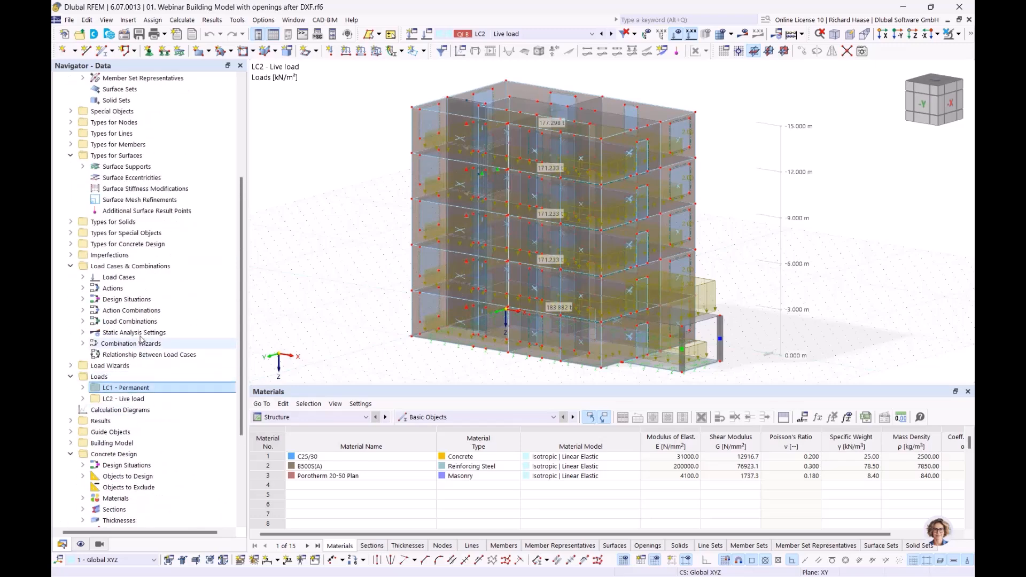
scroll(96, 303, down, 4)
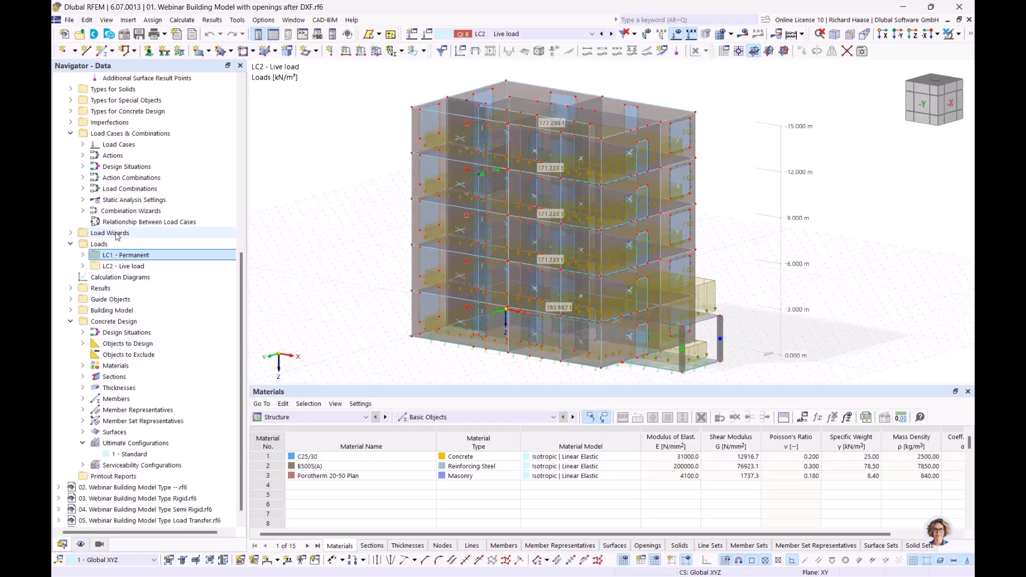
- Create a new wind load wizard and pick base corner nodes 24, 11, 12 and 18
click(71, 234)
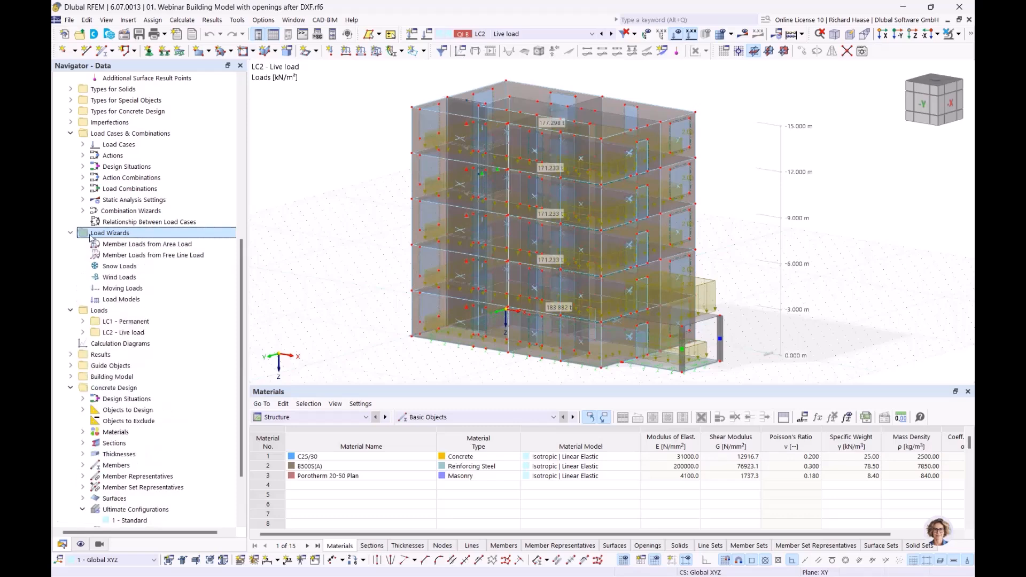
right_click(120, 280)
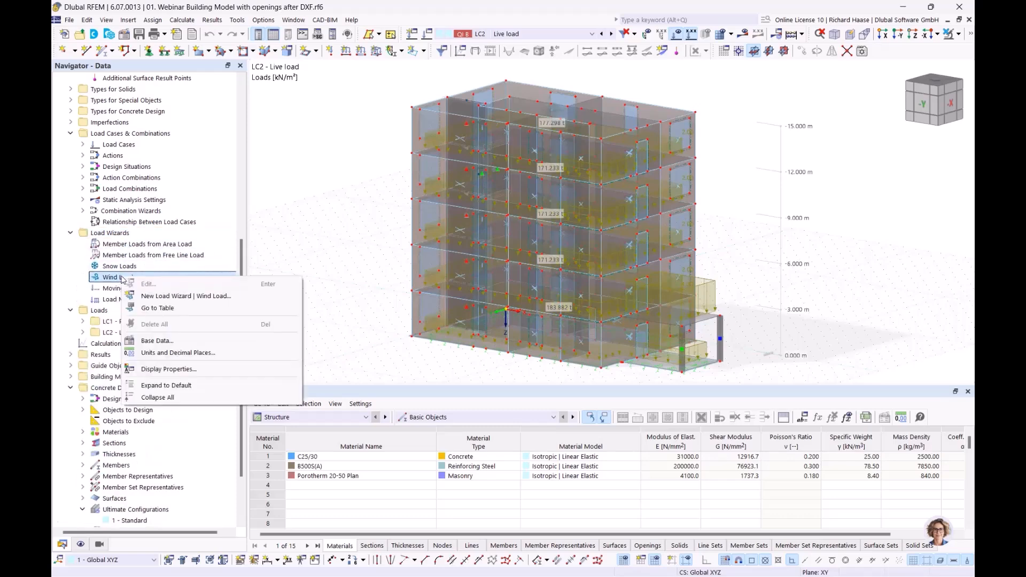
click(189, 299)
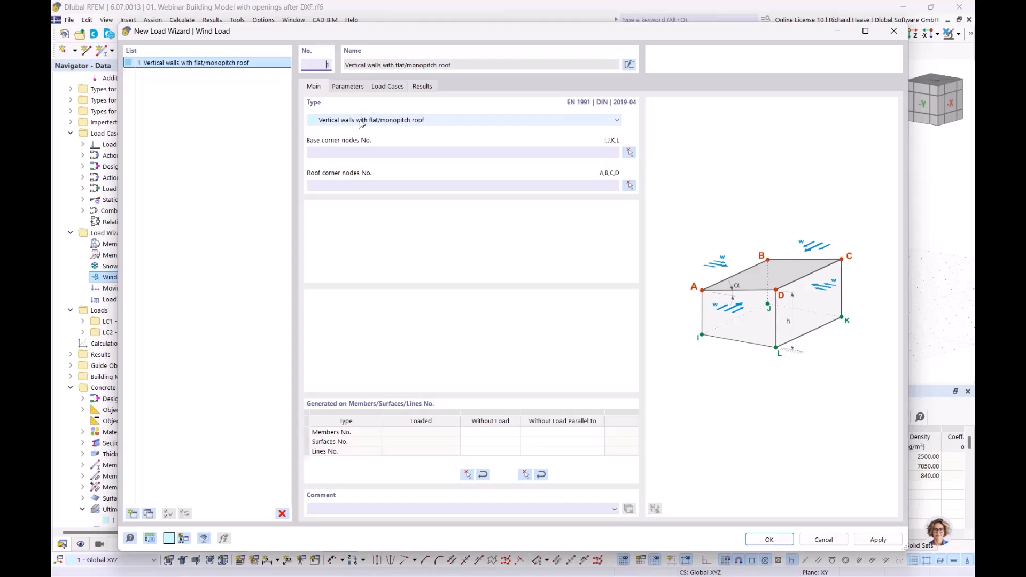
click(630, 155)
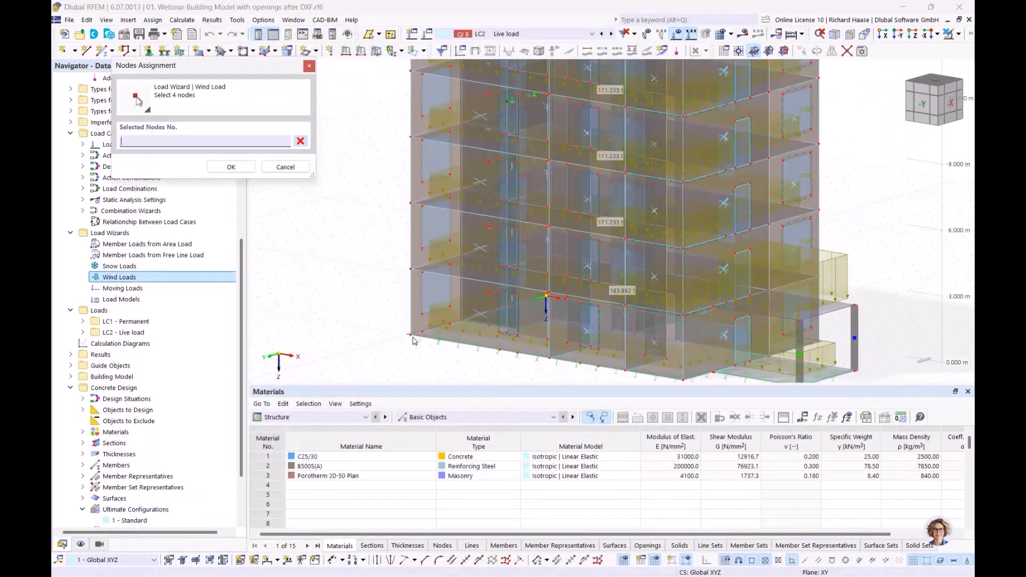
click(412, 336)
scroll(530, 329, up, 2)
scroll(530, 330, up, 2)
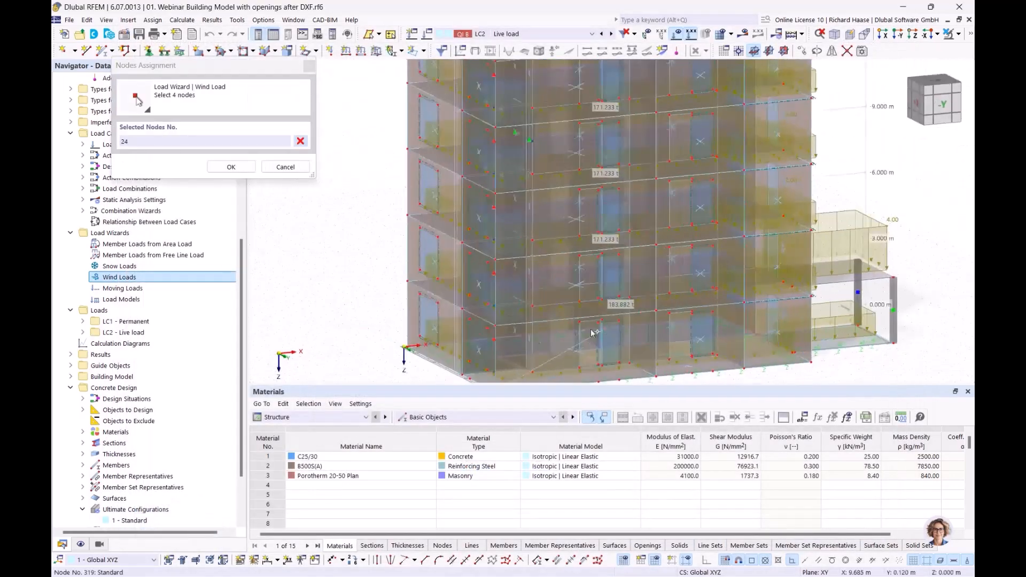
click(404, 348)
ctrl+middle_drag(470, 358, 773, 357)
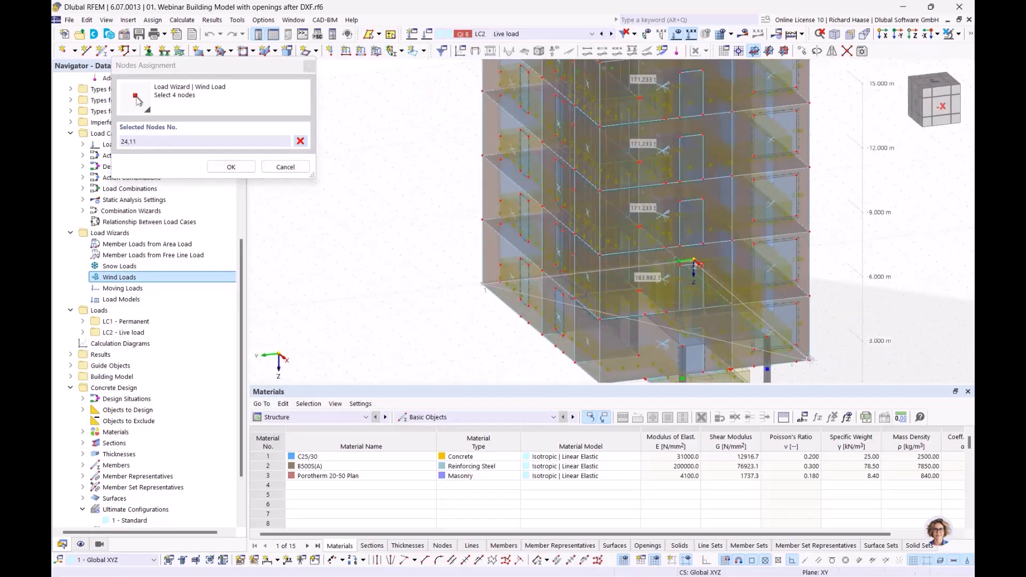
click(811, 359)
ctrl+middle_drag(614, 379, 613, 348)
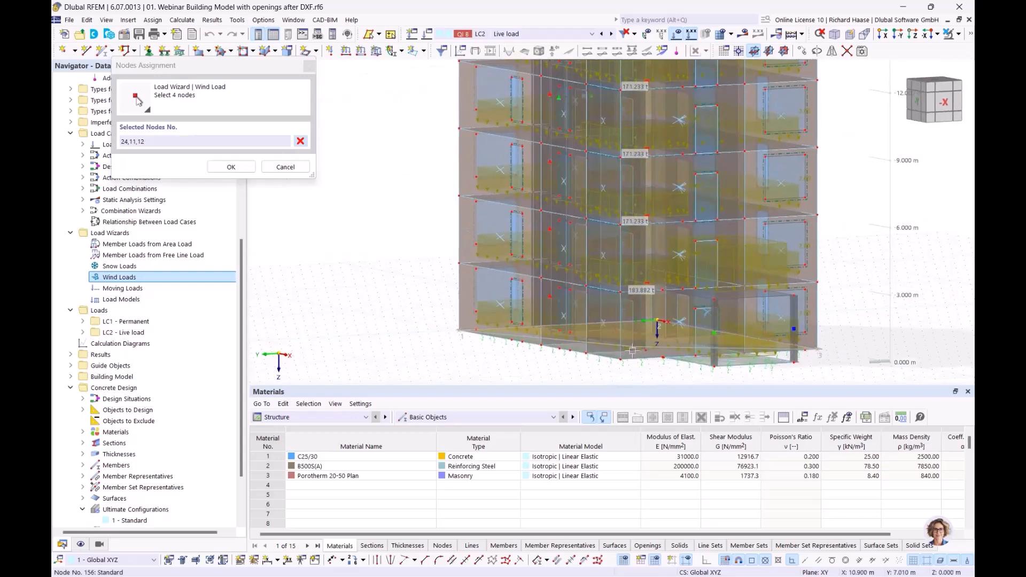
click(615, 356)
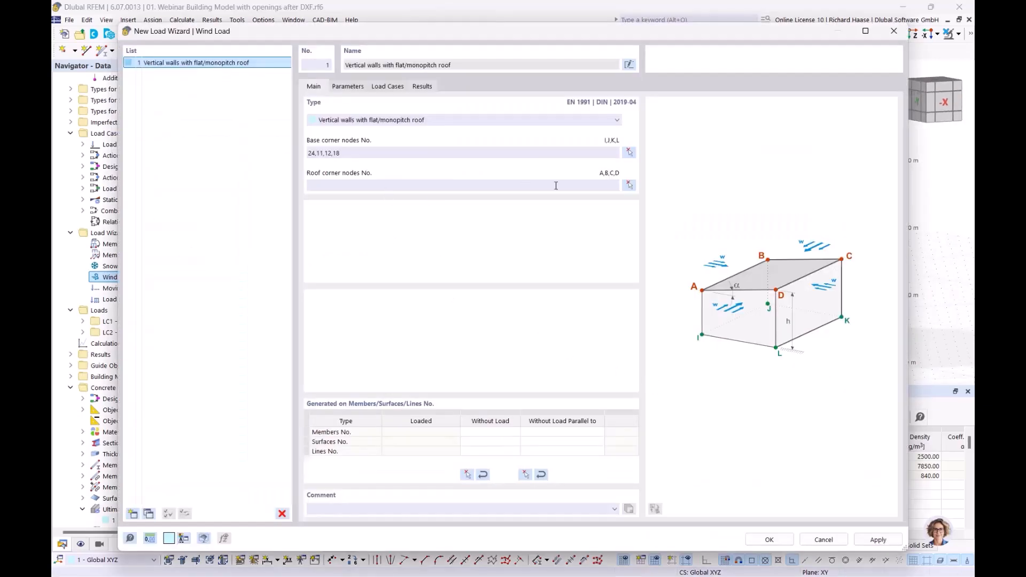
- Pick roof corner nodes 20, 4, 3 and 14, then review the wind load parameters
click(631, 189)
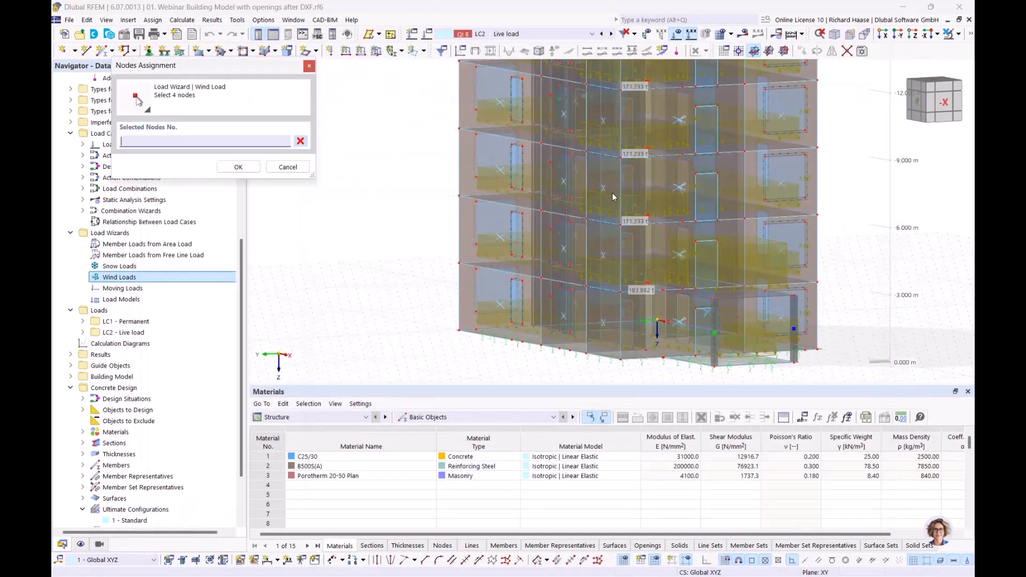
scroll(615, 198, down, 2)
middle_drag(591, 314, 568, 459)
ctrl+middle_drag(521, 274, 498, 271)
scroll(446, 232, up, 1)
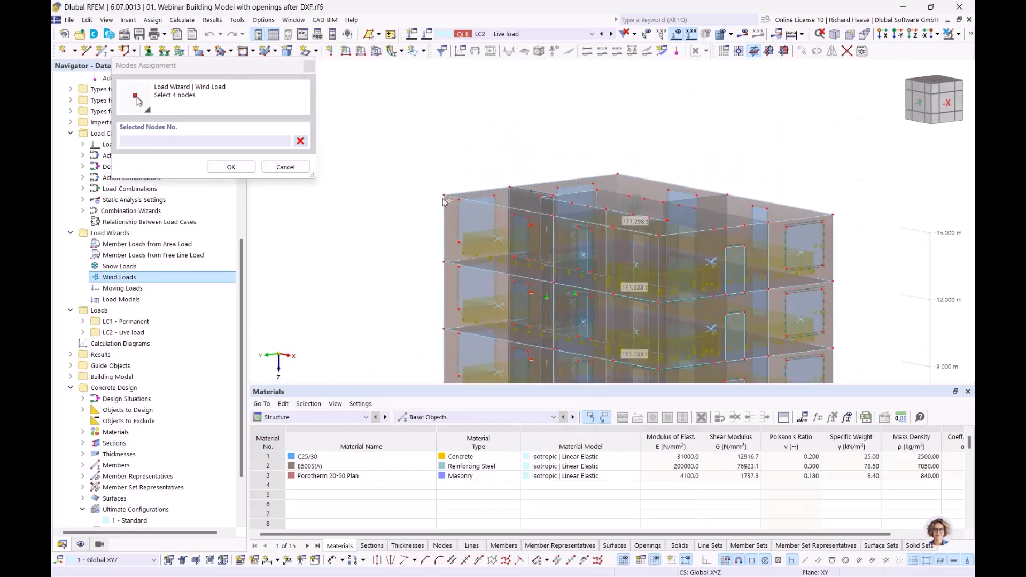
click(614, 173)
click(837, 218)
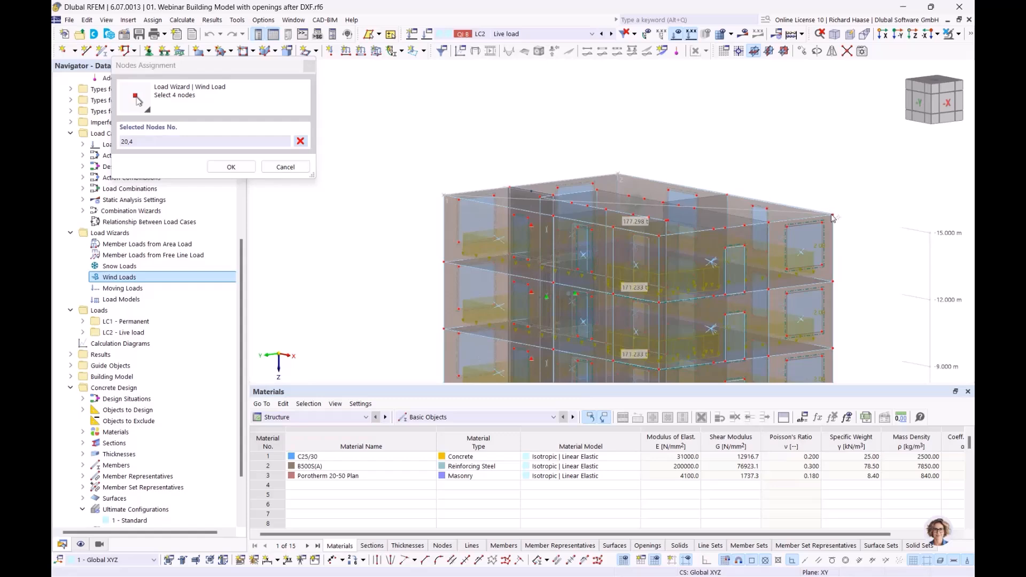
click(833, 215)
ctrl+middle_drag(779, 229, 650, 230)
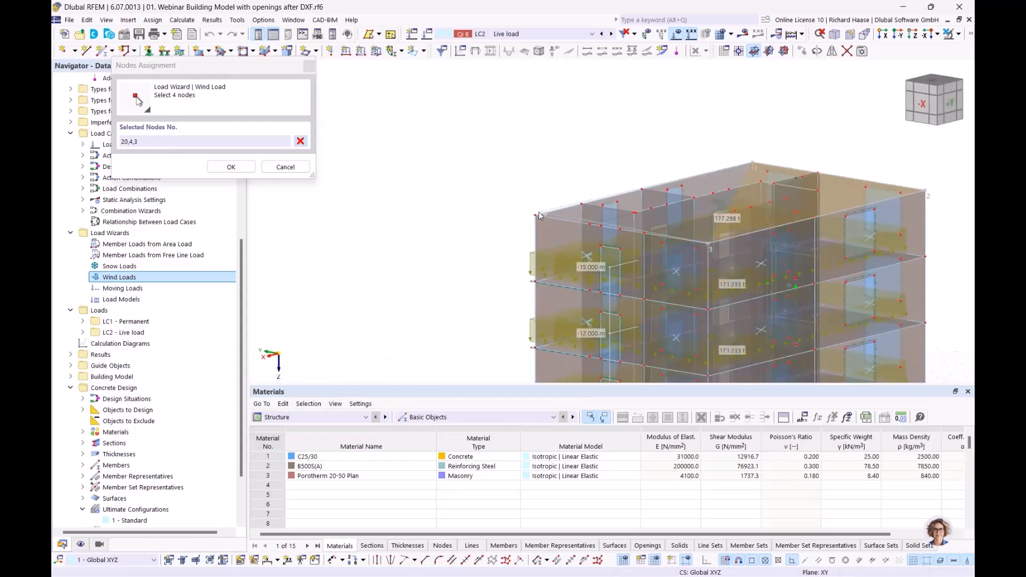
click(536, 214)
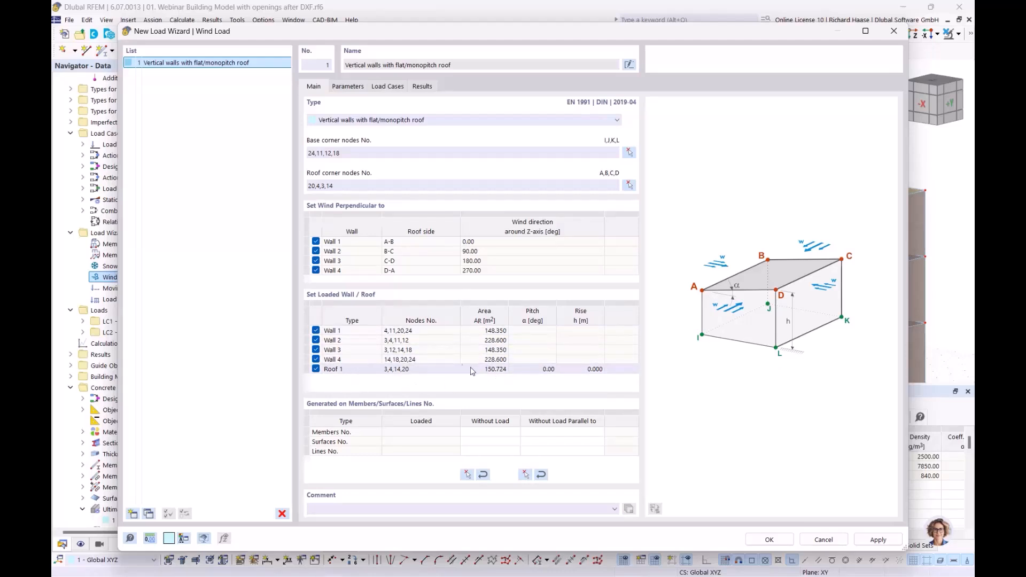
click(348, 87)
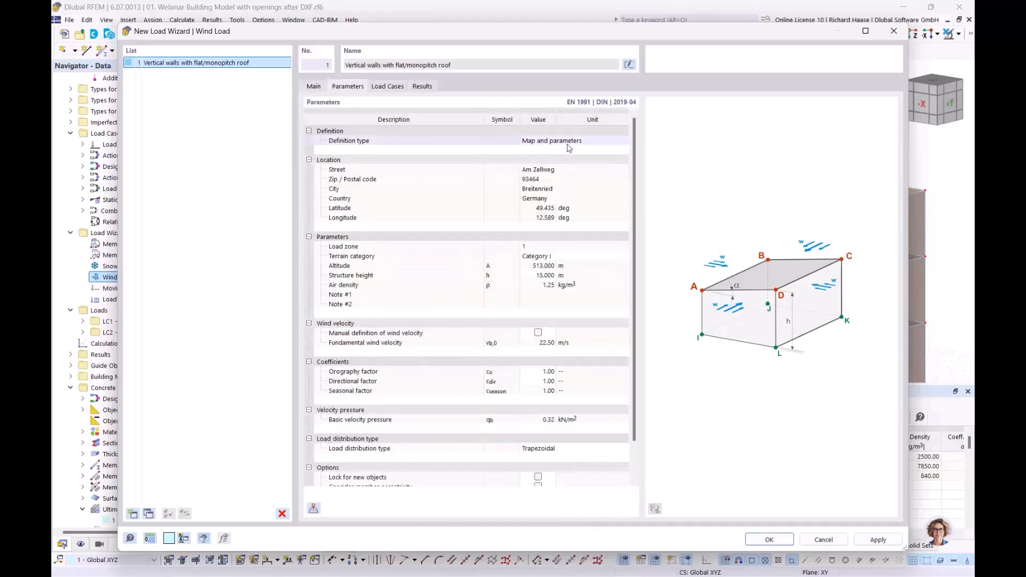
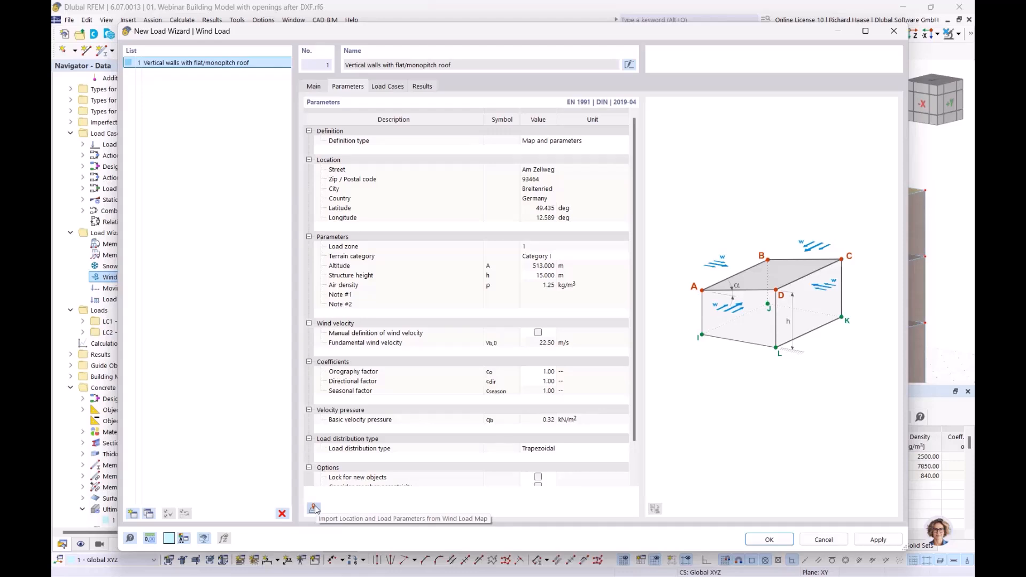
- Open the Wind Load Map and search for the building site's street address
click(314, 509)
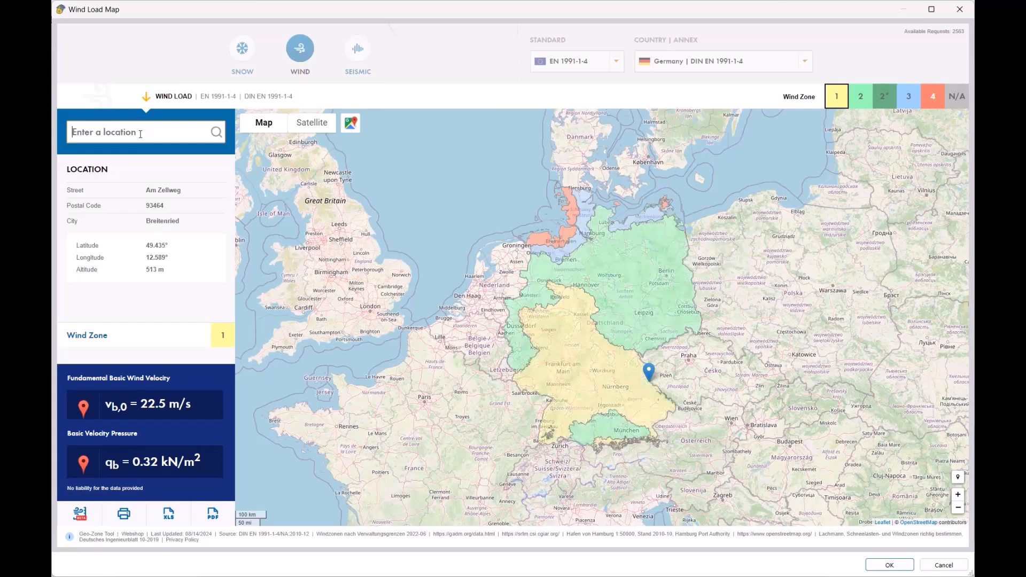
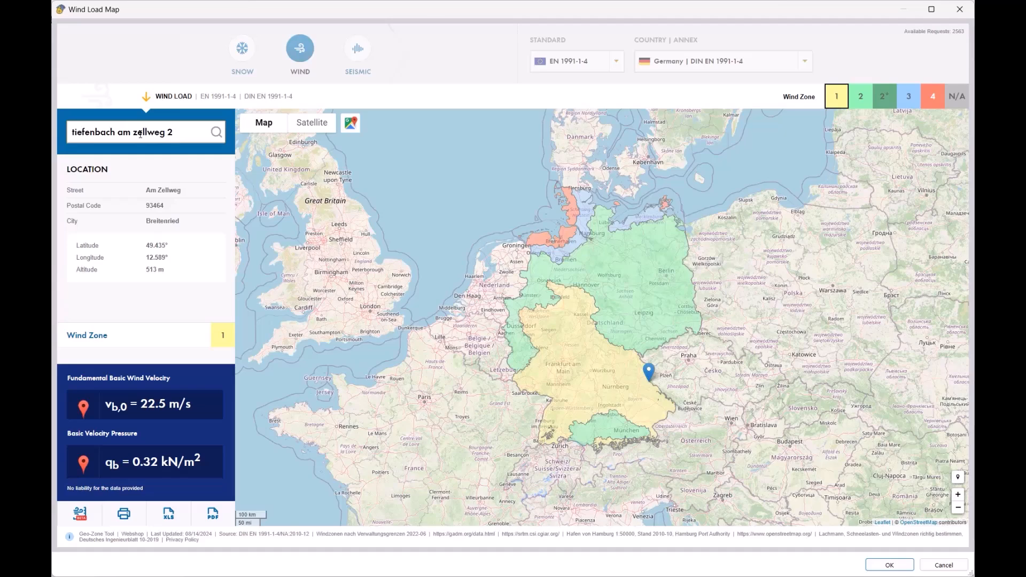
key(Return)
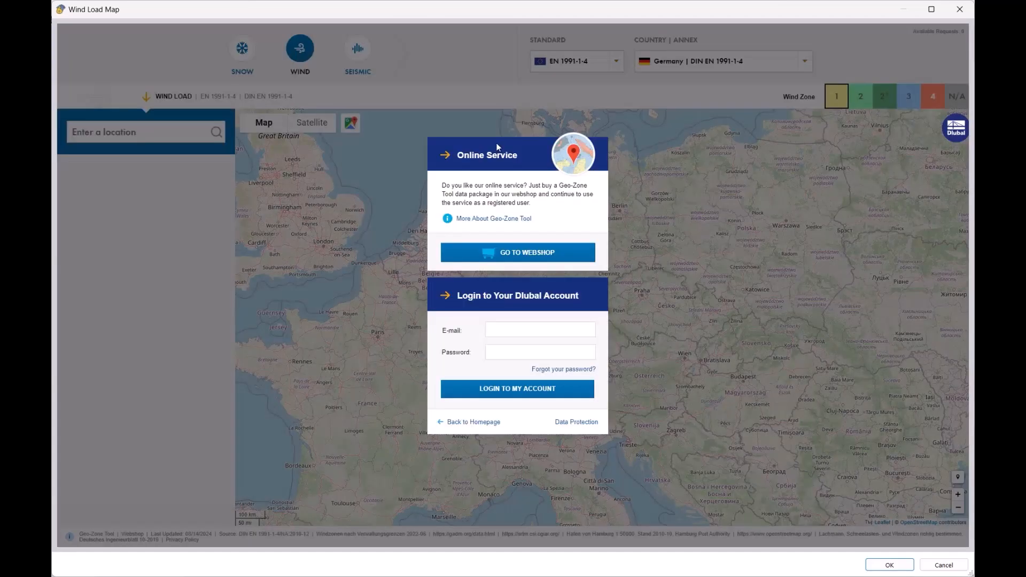
- Log in with the account e-mail and password, then accept wind zone 1, 22.5 m/s, 0.32 kN/m²
click(524, 331)
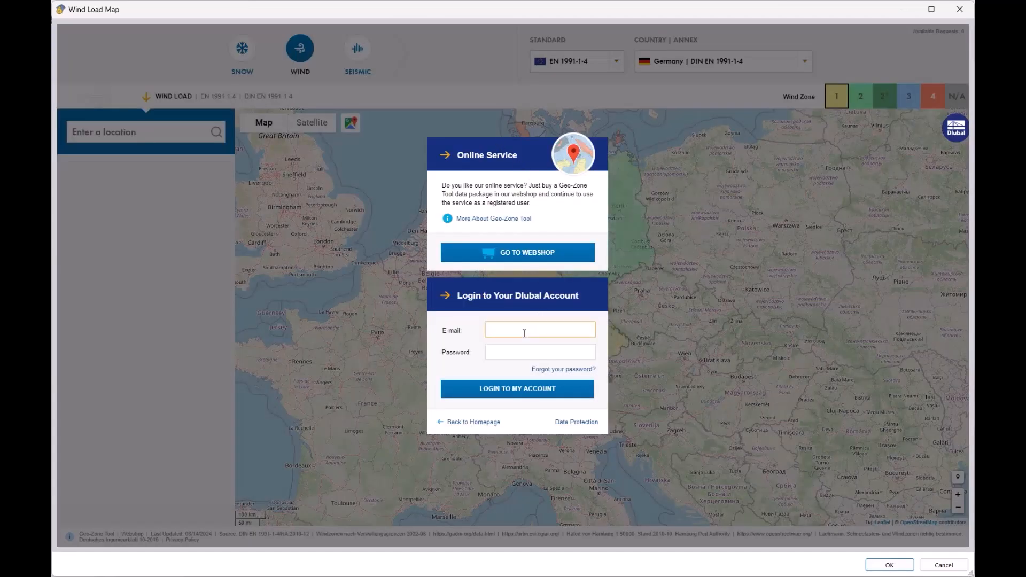
key(Tab)
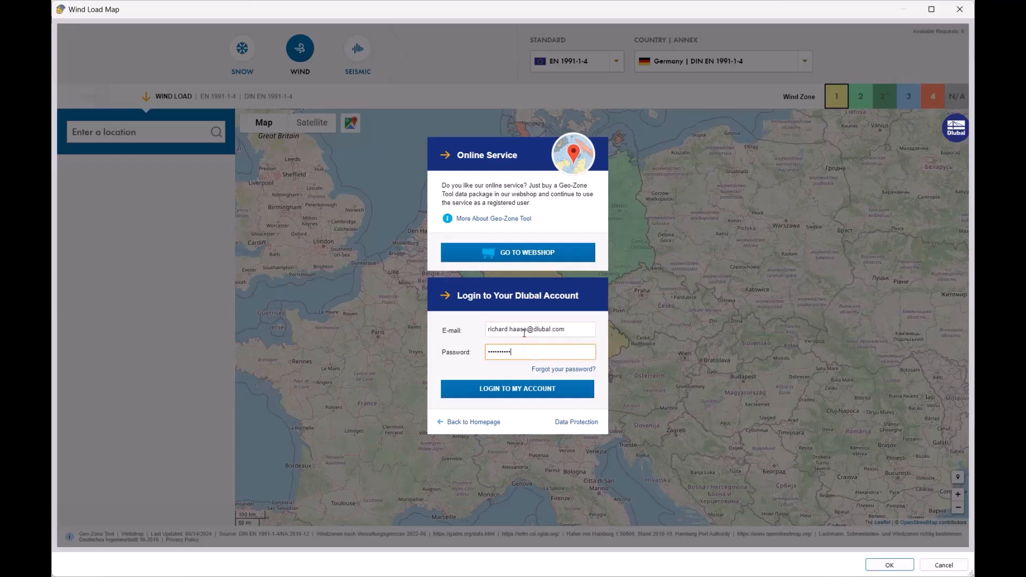
click(505, 389)
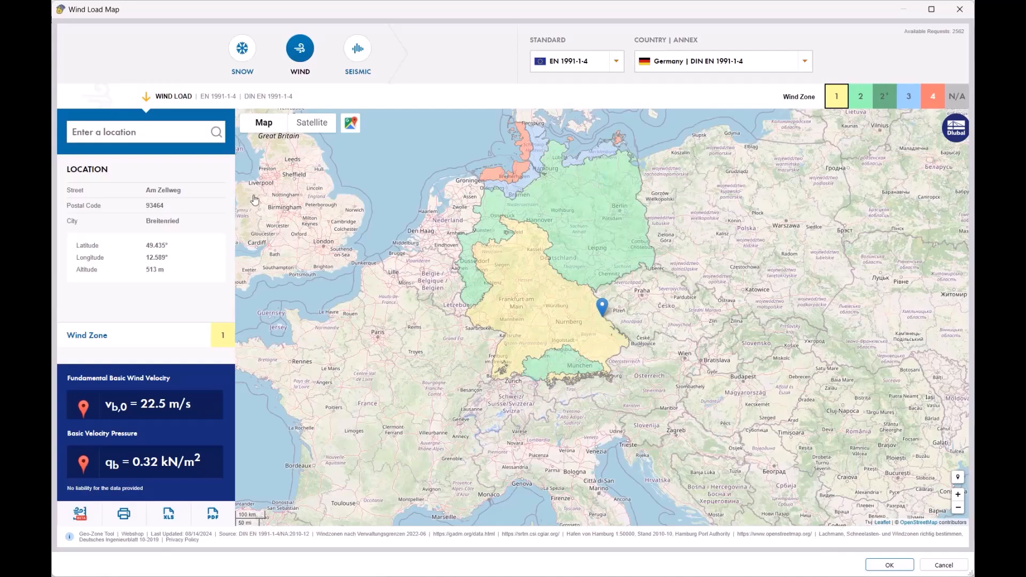
click(890, 566)
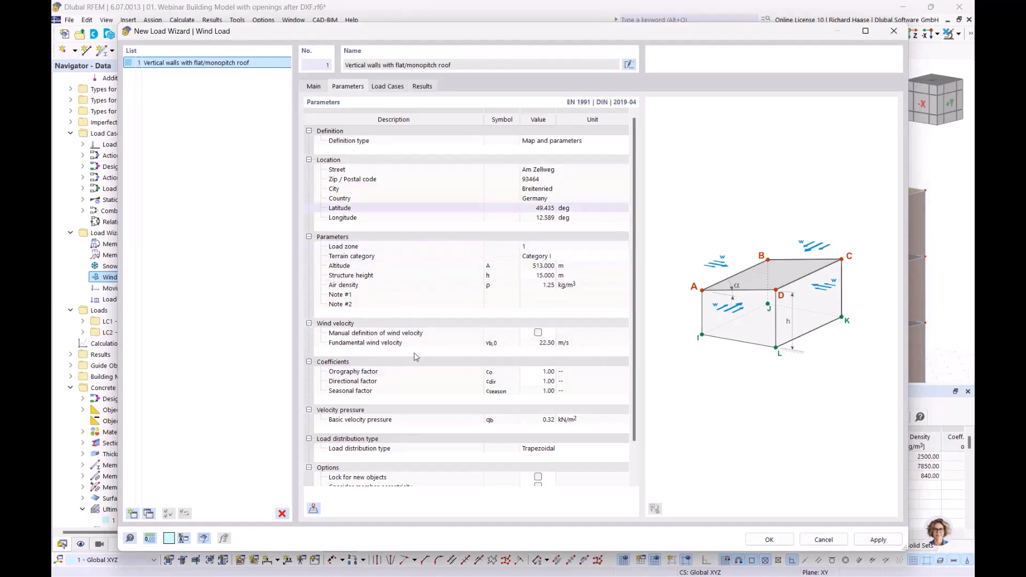
scroll(469, 348, down, 2)
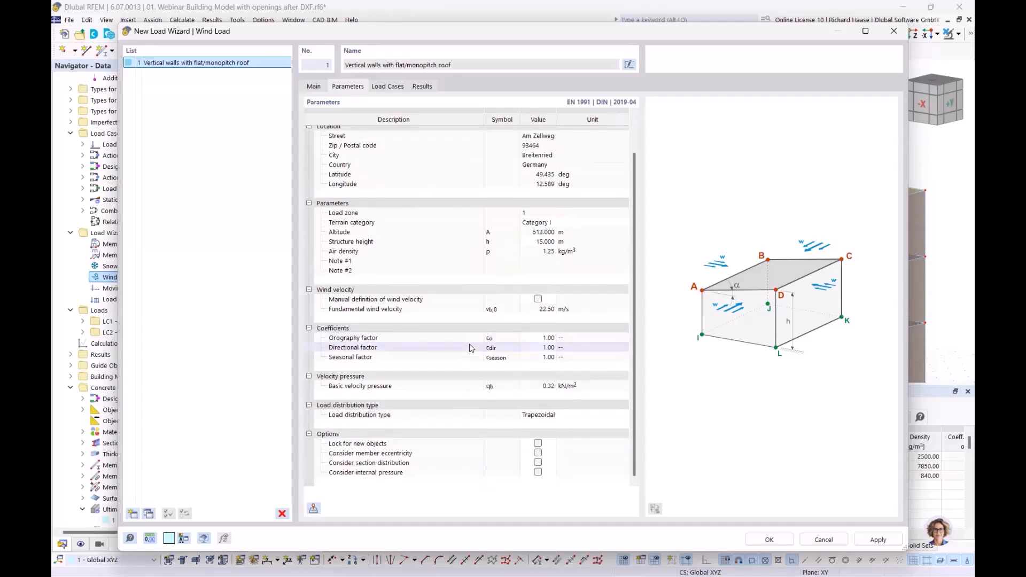
scroll(470, 348, up, 2)
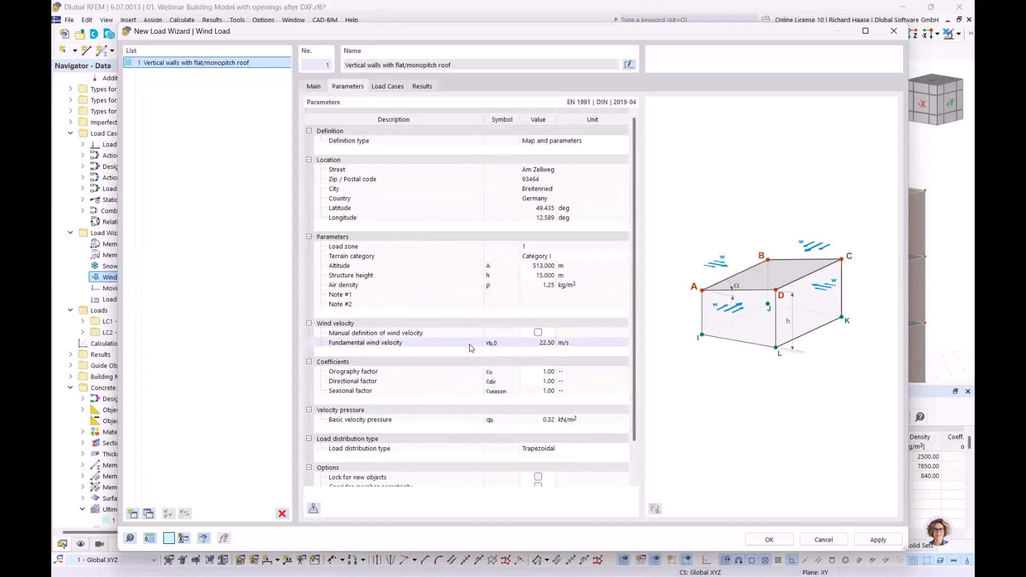
- Generate the wind load cases LC3 through LC10 from the Load Cases tab
click(388, 87)
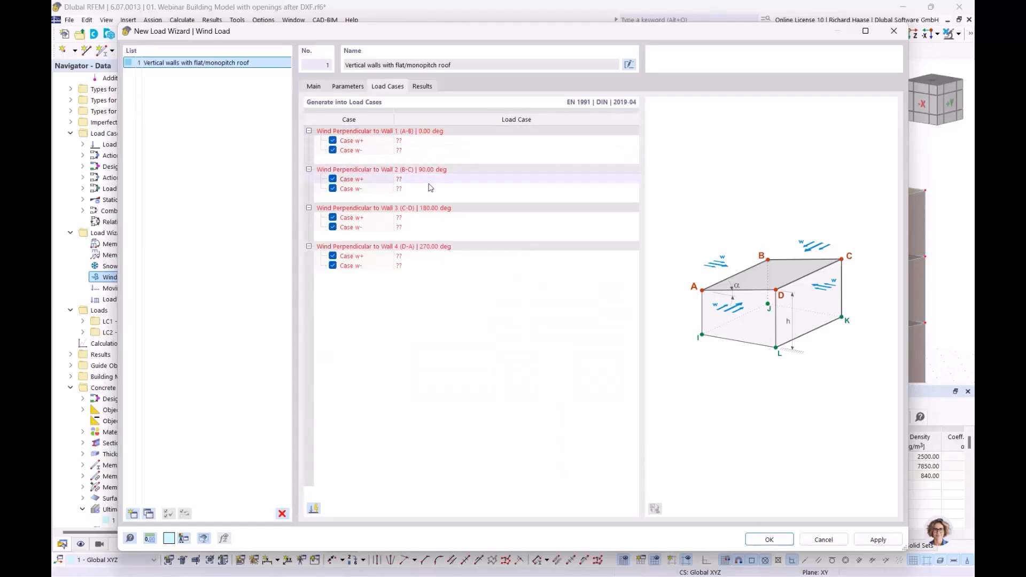
click(314, 509)
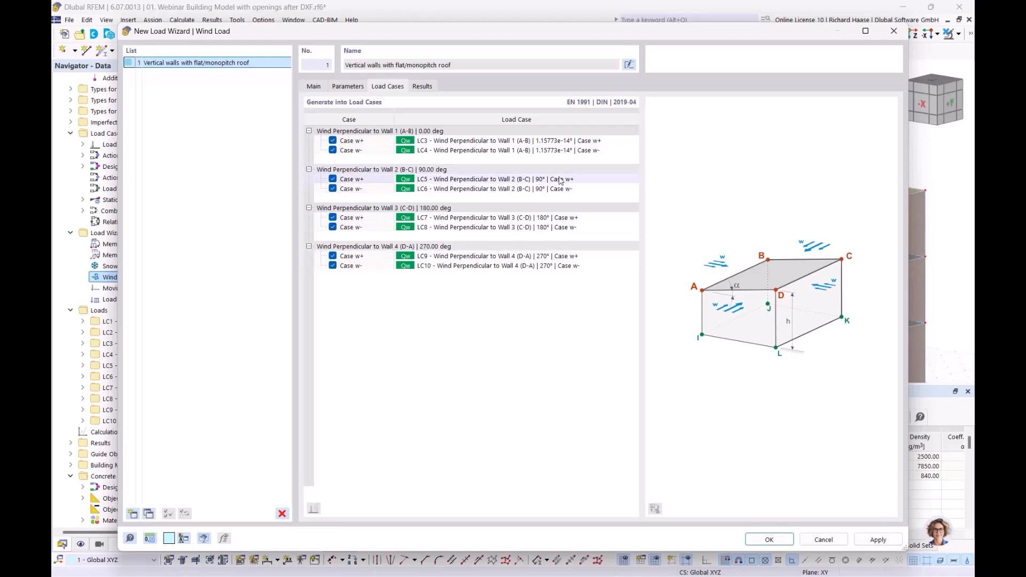
- Close the wizard and display wind load case LC3, viewed from the -Y side
click(785, 542)
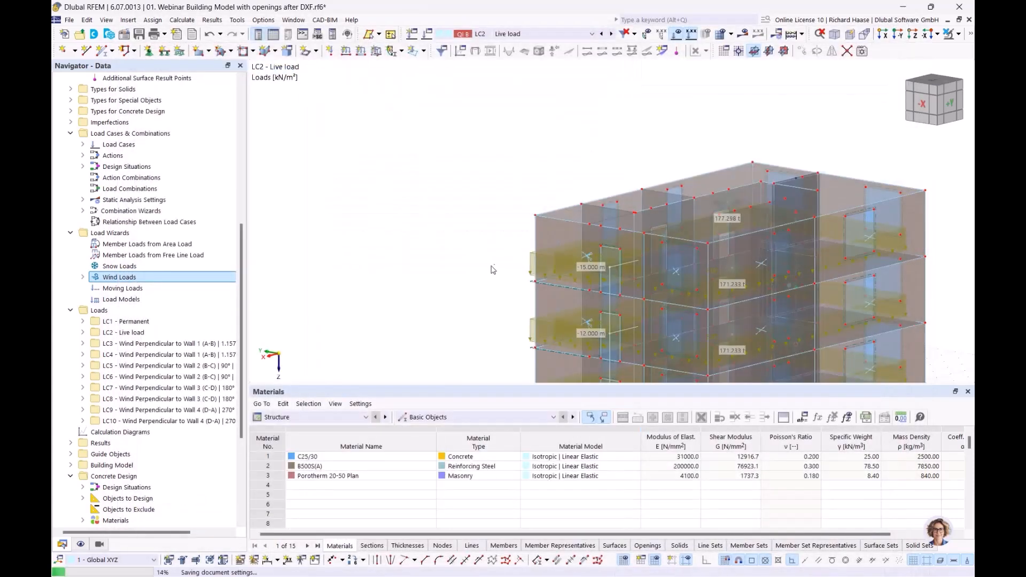
scroll(158, 400, down, 4)
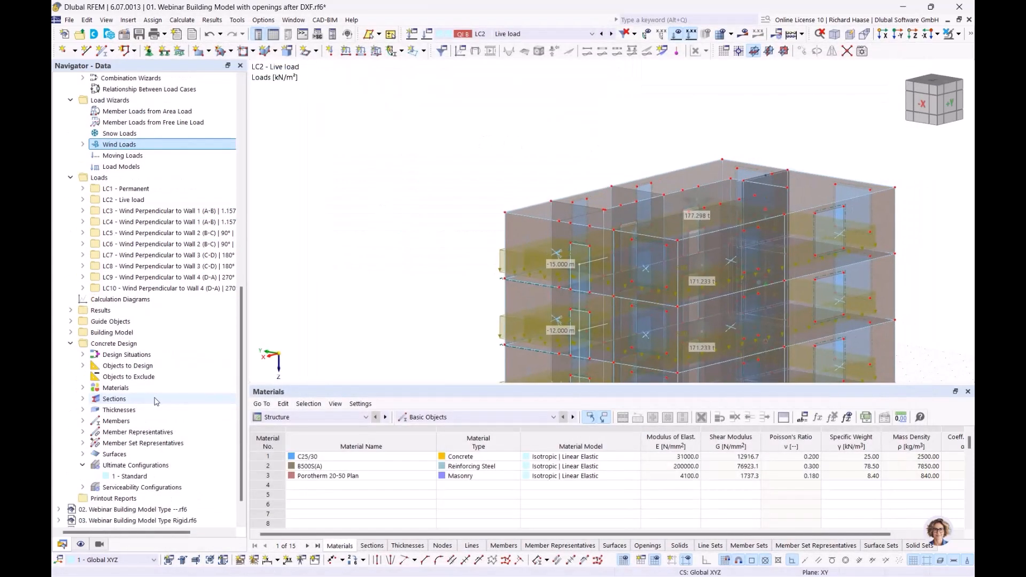
scroll(158, 400, up, 1)
click(161, 244)
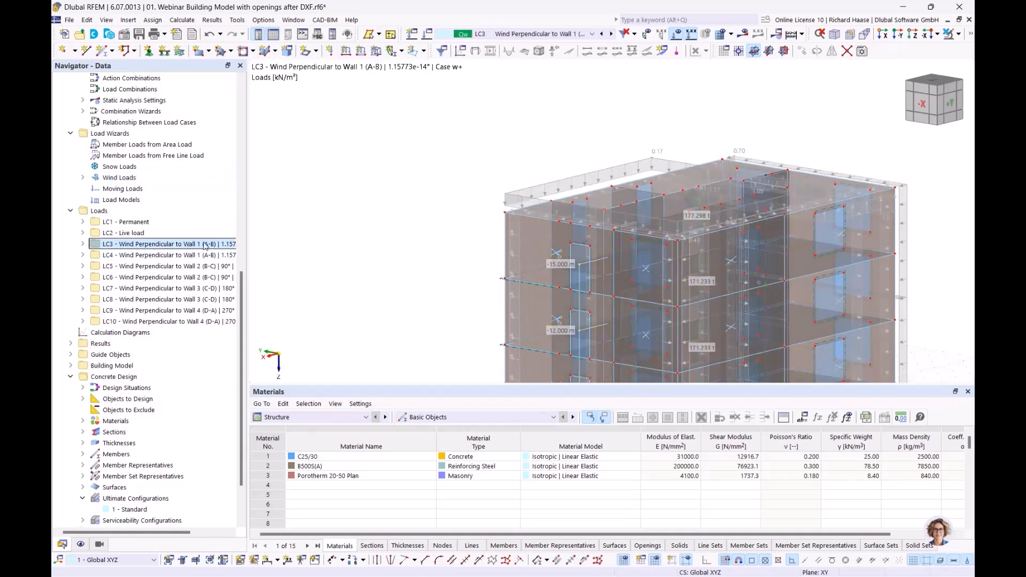
middle_drag(468, 118, 705, 208)
scroll(610, 242, down, 1)
- Step through the wind load cases LC4 to LC8 in a perspective view
click(136, 256)
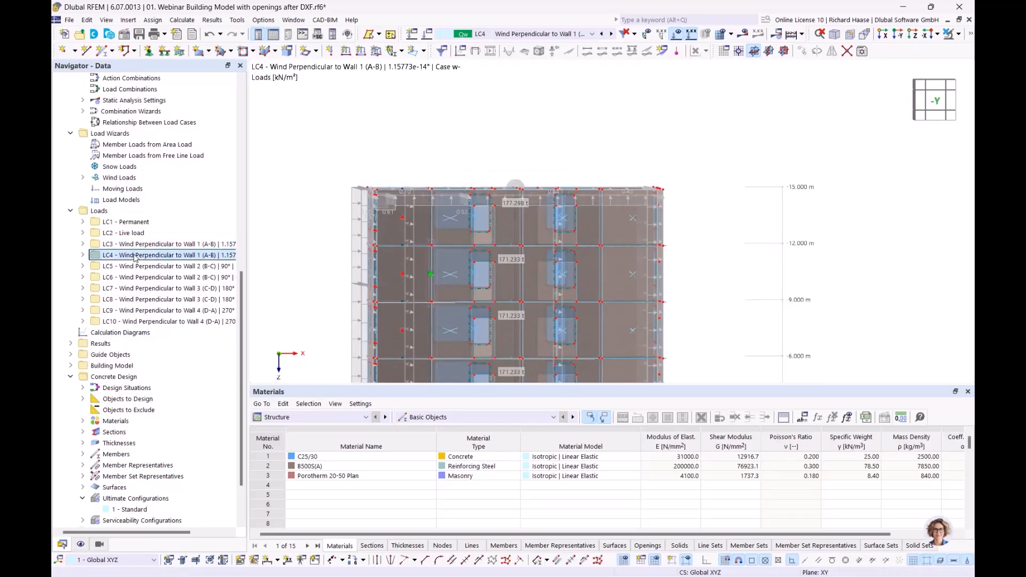
key(Down)
key(Down)
key(Down)
key(Down)
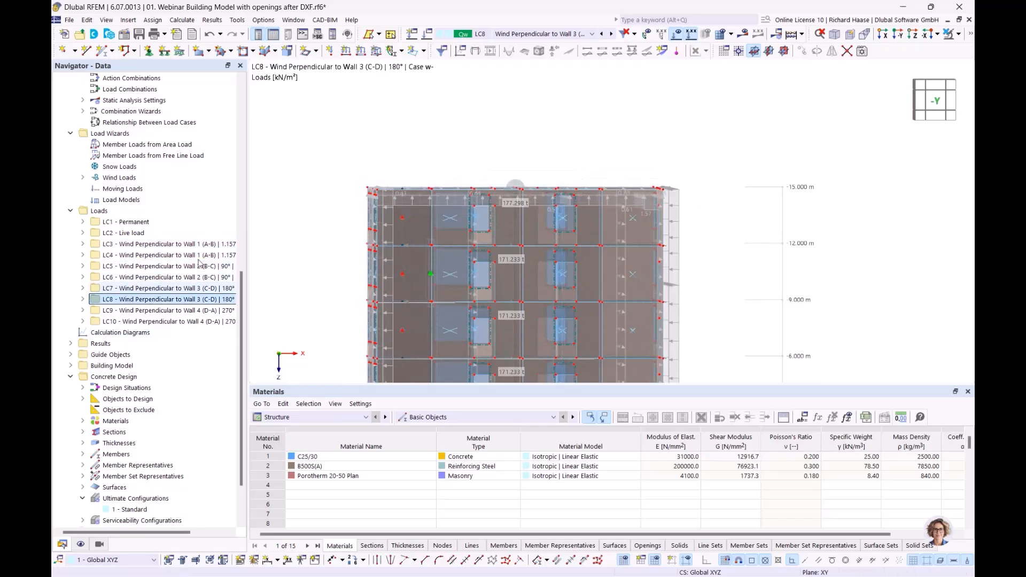
scroll(529, 150, down, 2)
ctrl+middle_drag(497, 156, 483, 165)
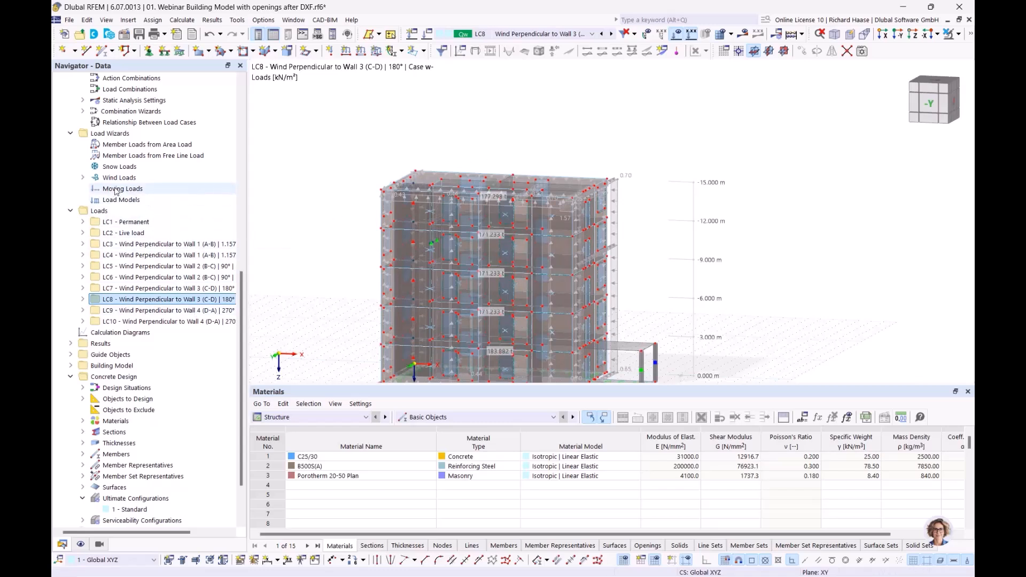
- Glance at the Snow Loads options, orbit the building, and advance to slide 6 'Story types'
click(115, 167)
right_click(115, 169)
key(Escape)
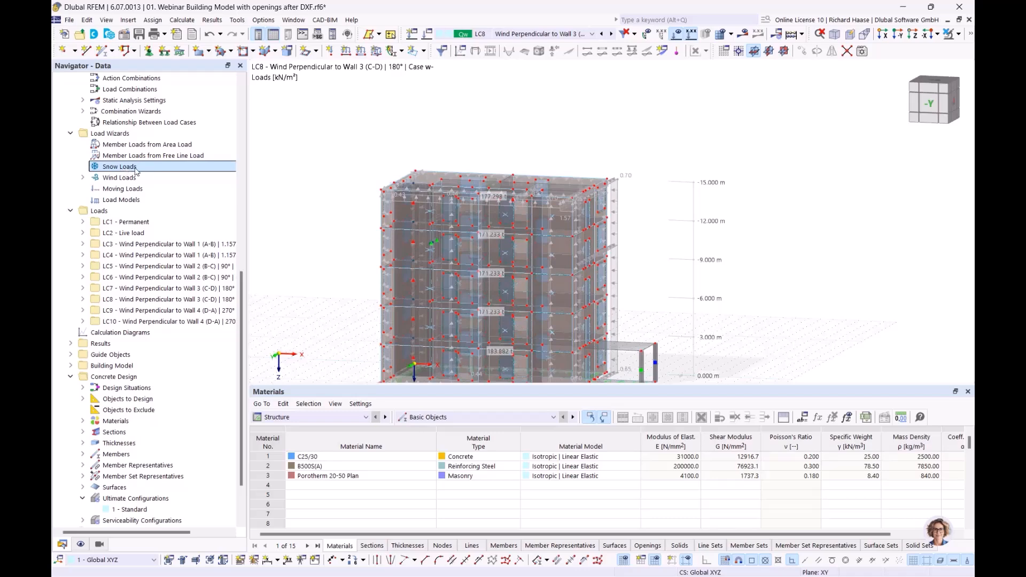
ctrl+middle_drag(672, 280, 643, 299)
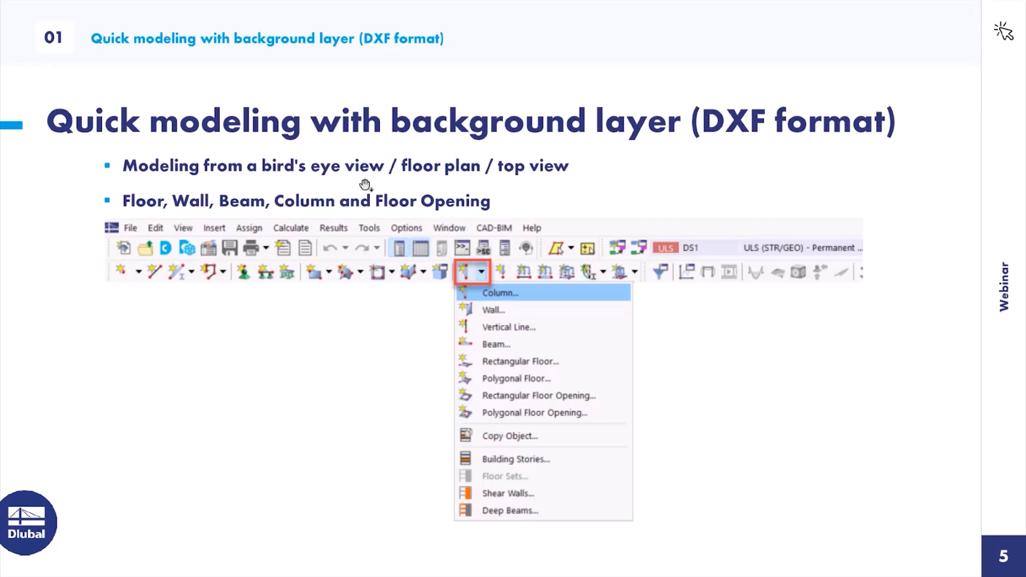
click(379, 184)
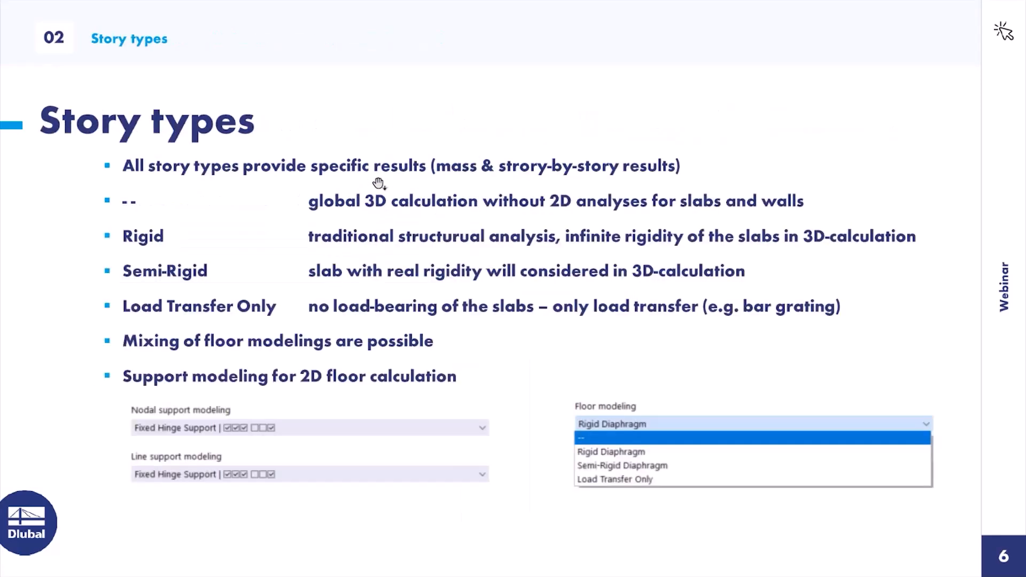
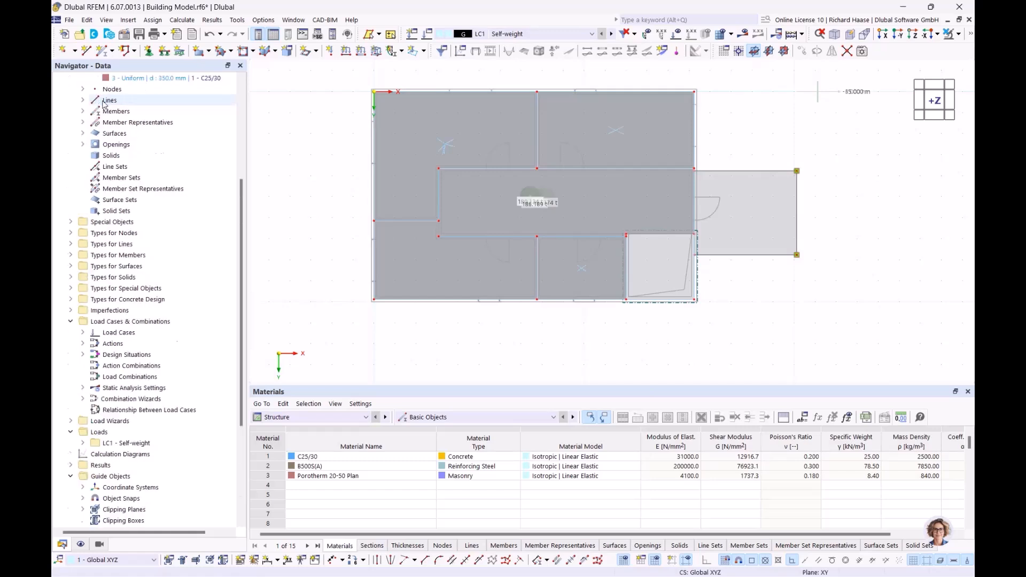
- Close Building Model.rf6 without saving the changes
click(79, 134)
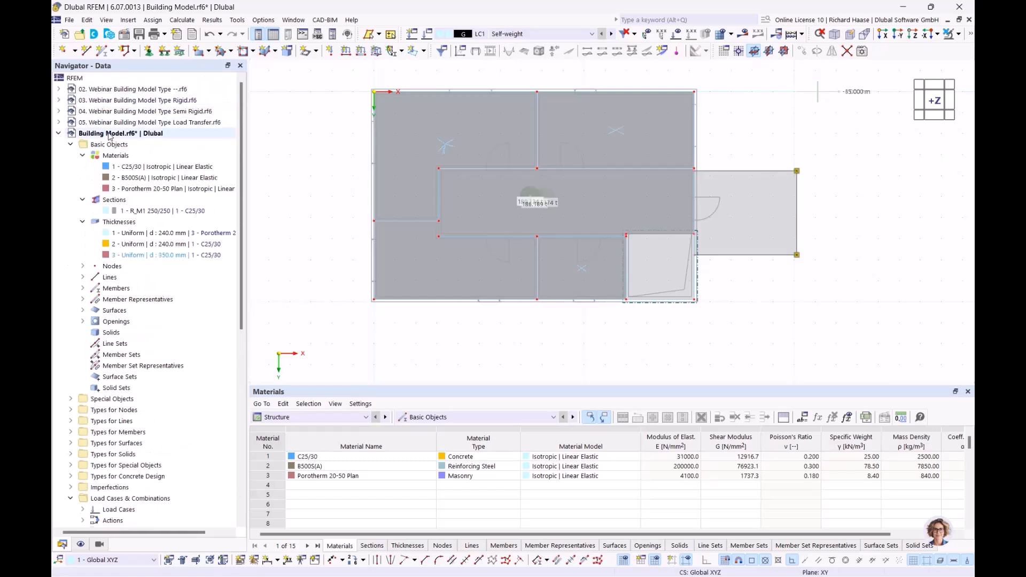
right_click(80, 134)
click(144, 233)
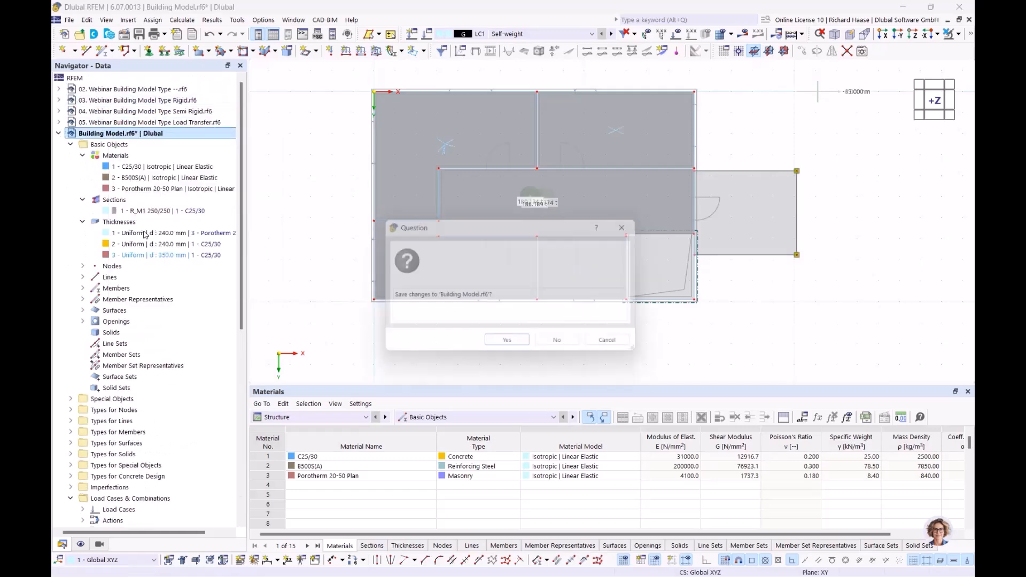
click(557, 340)
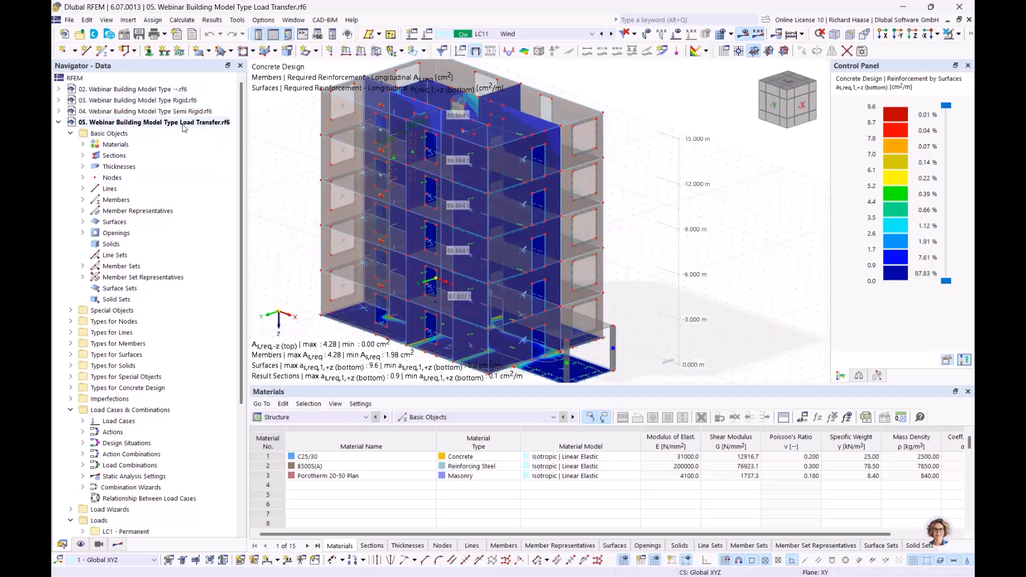
- Cancel visibility mode so all objects of the Load Transfer model are shown
middle_drag(709, 195, 666, 194)
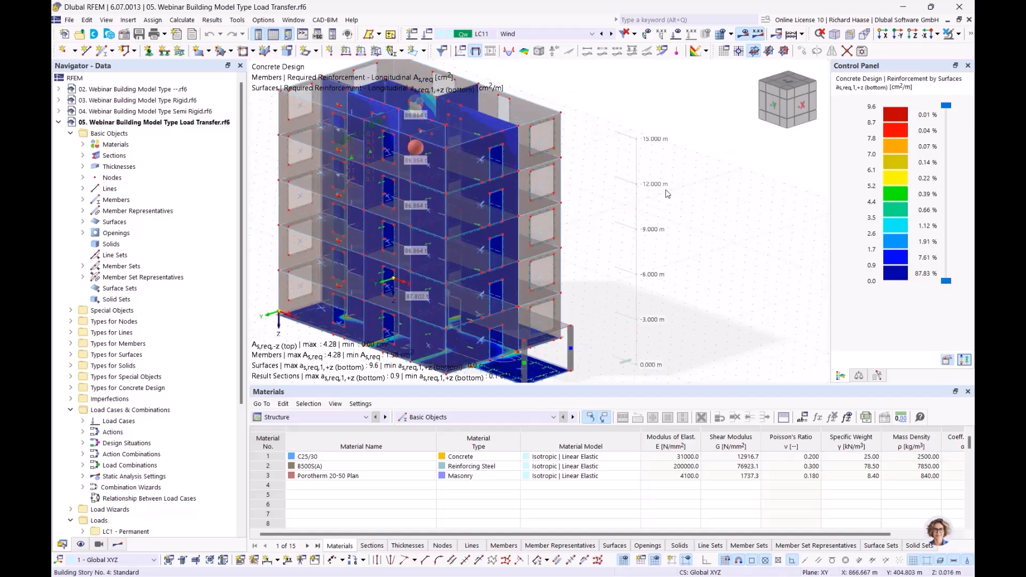
click(959, 34)
click(863, 130)
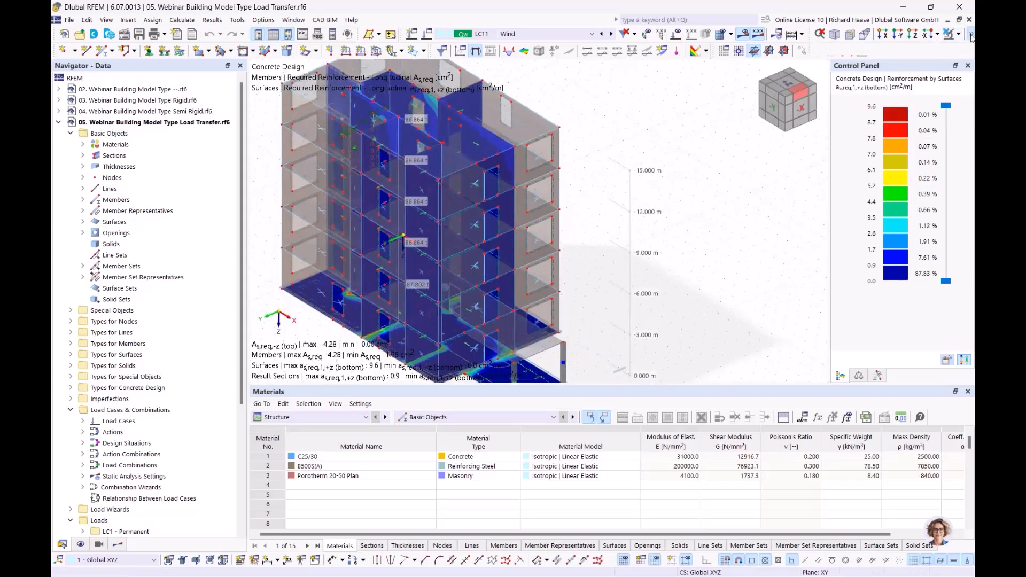
middle_drag(715, 204, 699, 201)
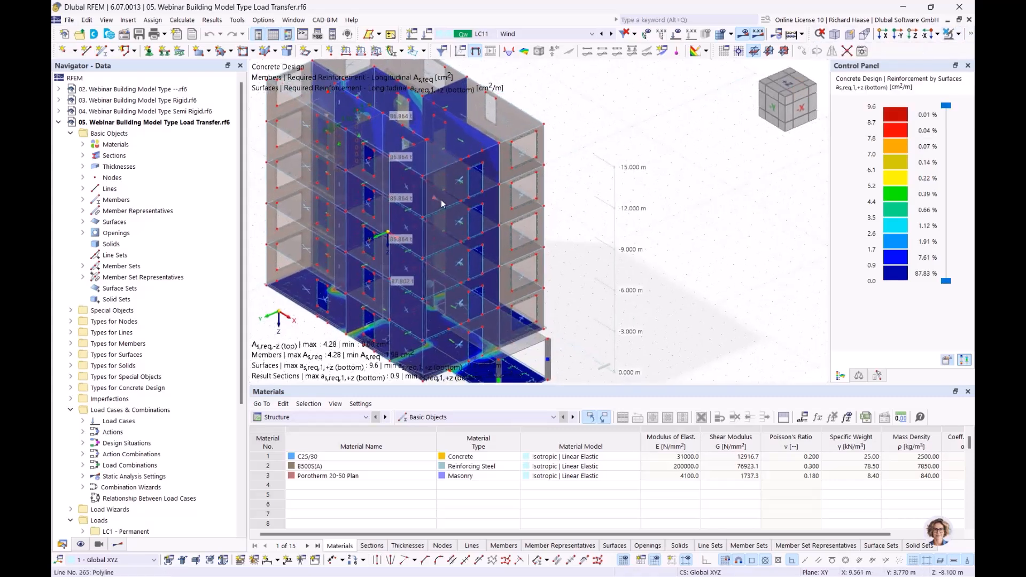
- Display results for load combination CO20
click(517, 33)
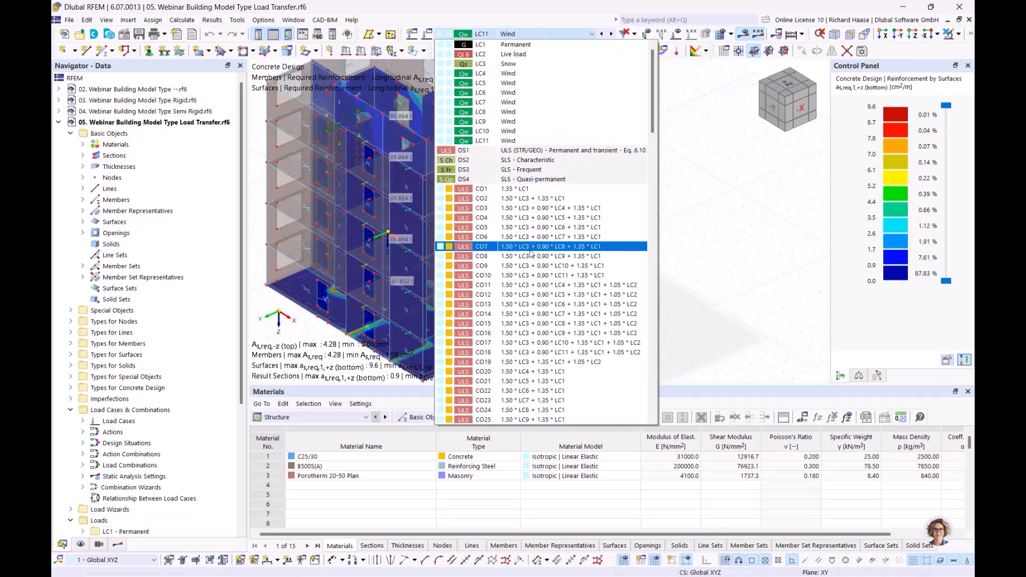
click(526, 228)
click(577, 35)
scroll(483, 357, down, 1)
scroll(483, 357, down, 4)
click(541, 228)
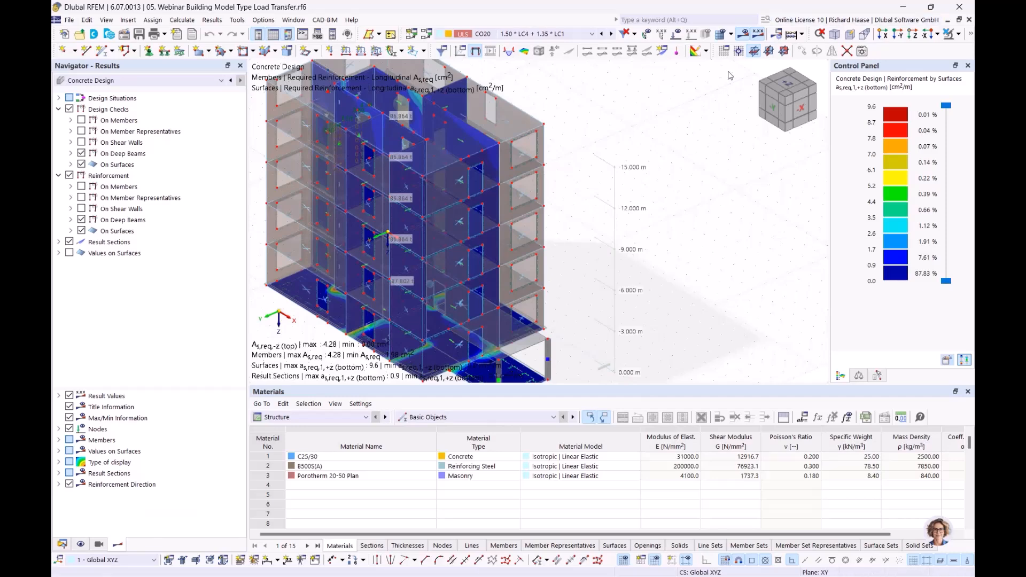
- Switch the results to Static Analysis to show global deformations |u|, up to 7.2 mm
mouse_move(634, 228)
ctrl+middle_down()
mouse_move(611, 246)
mouse_move(622, 243)
ctrl+middle_up()
click(97, 81)
click(91, 89)
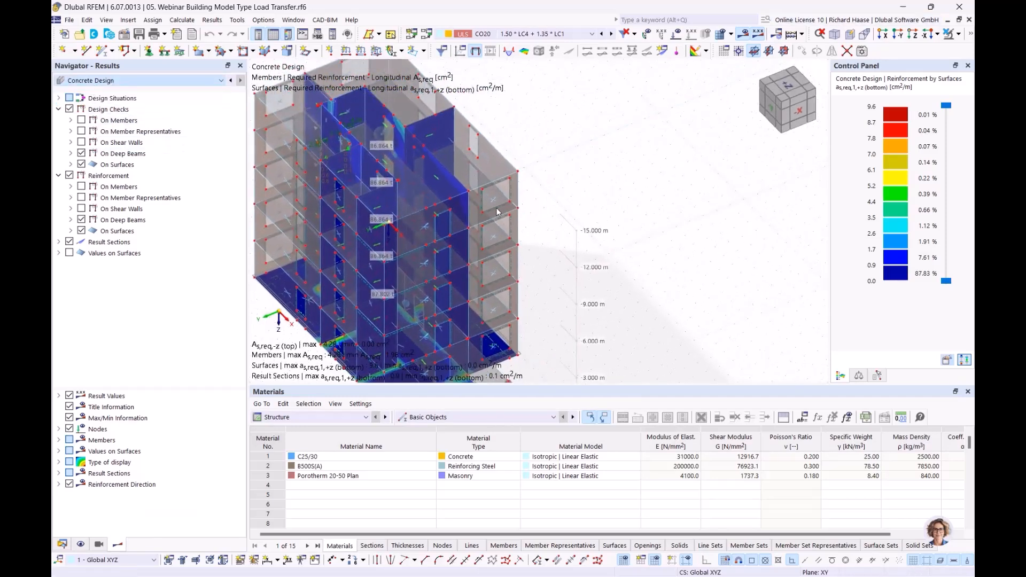
middle_drag(588, 261, 476, 283)
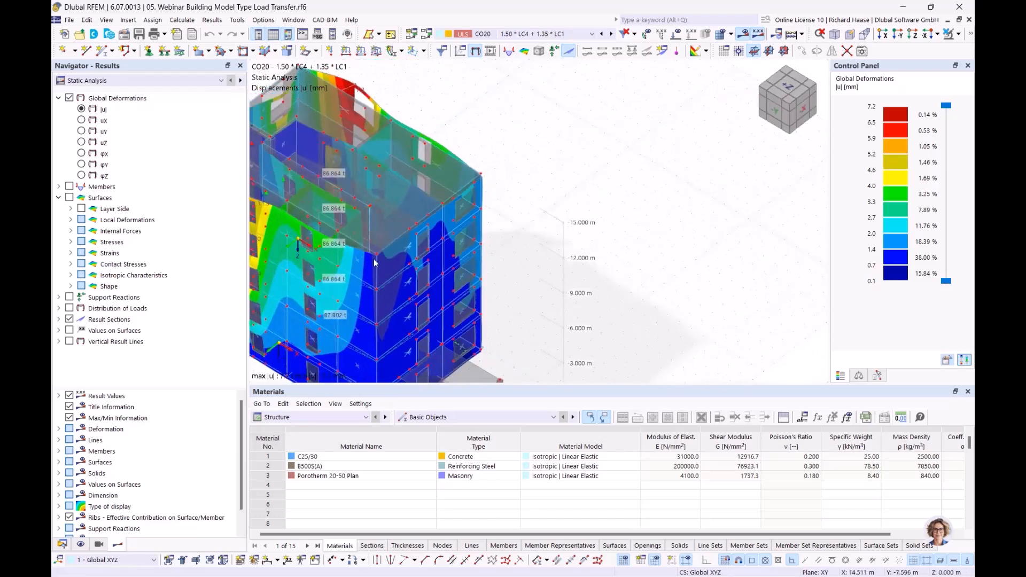
- Show surface bending moments mx under Surfaces > Basic Internal Forces
click(70, 209)
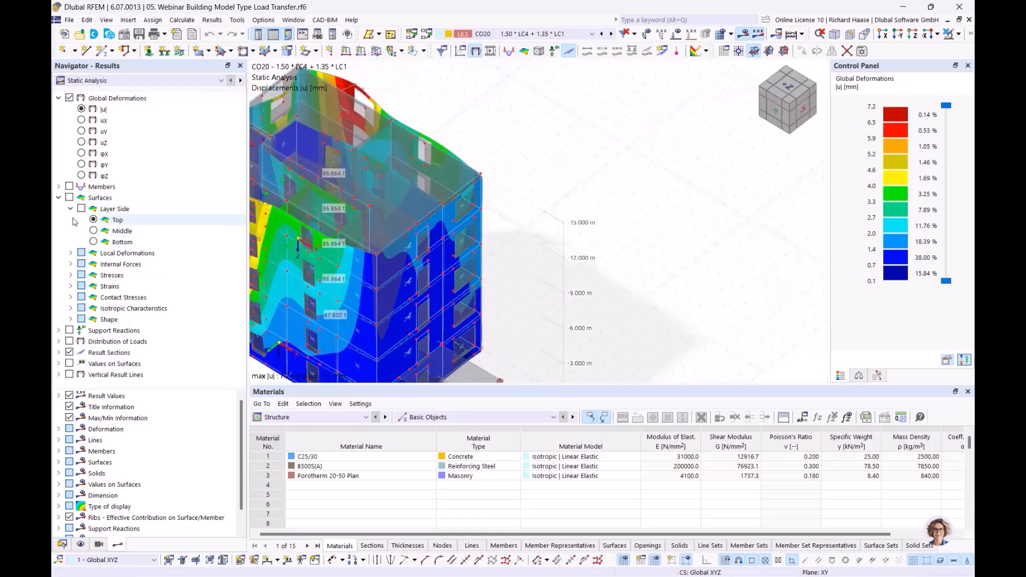
click(70, 209)
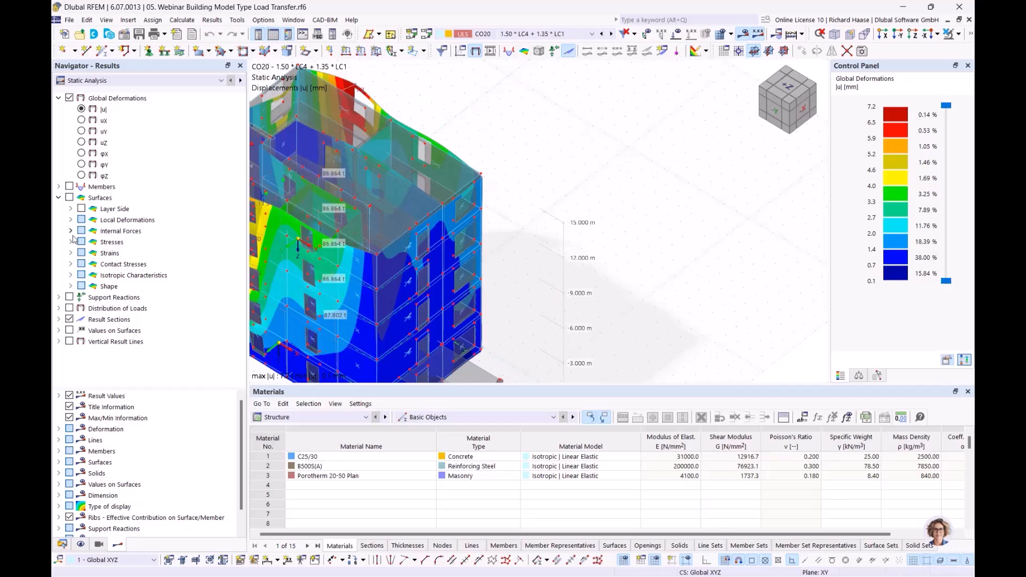
click(71, 231)
click(106, 253)
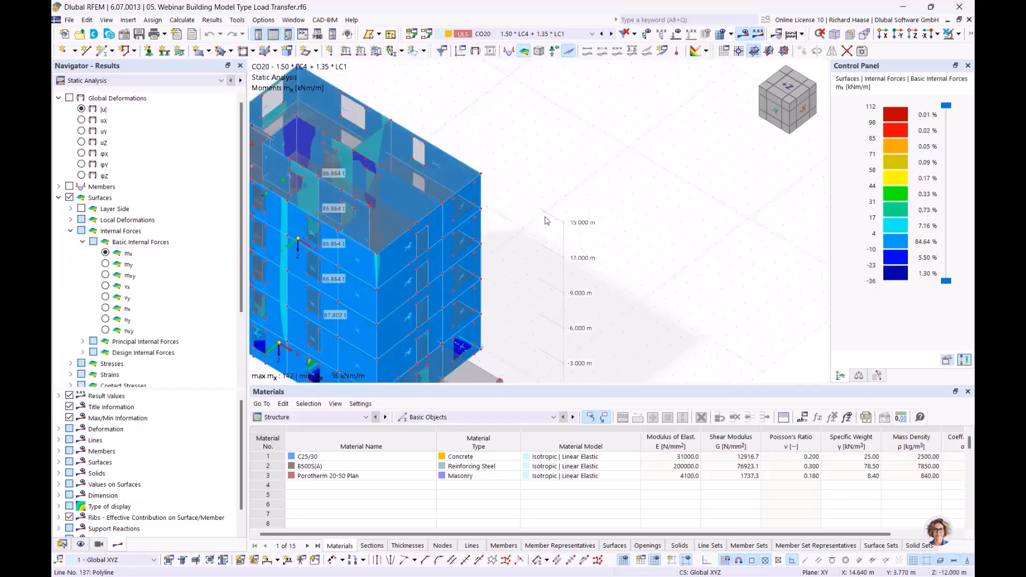
middle_drag(740, 241, 580, 183)
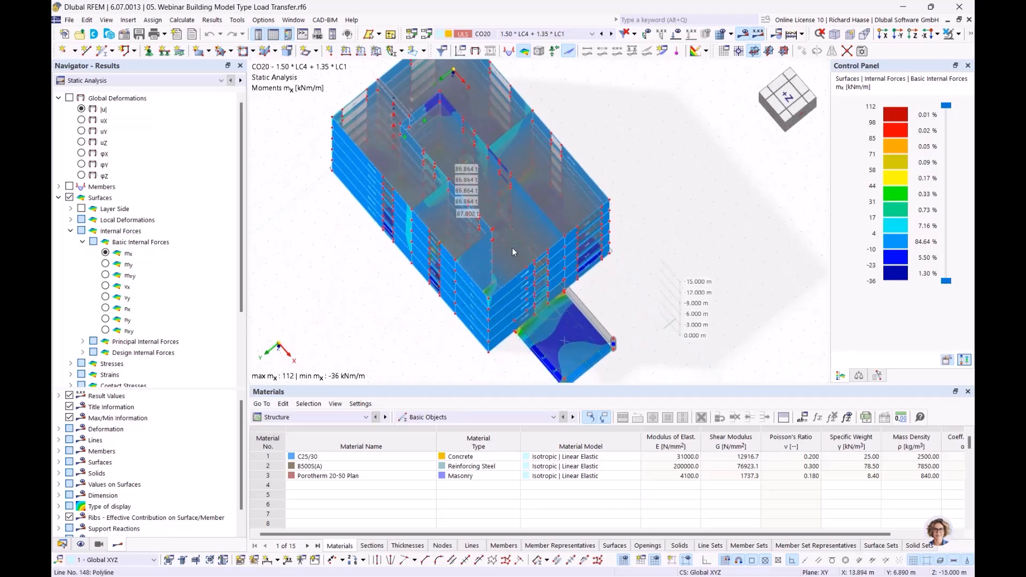
- Orbit through front, top and oblique views of the mx results, then return to Navigator-Data
scroll(524, 236, up, 3)
scroll(506, 214, up, 1)
middle_drag(507, 213, 336, 312)
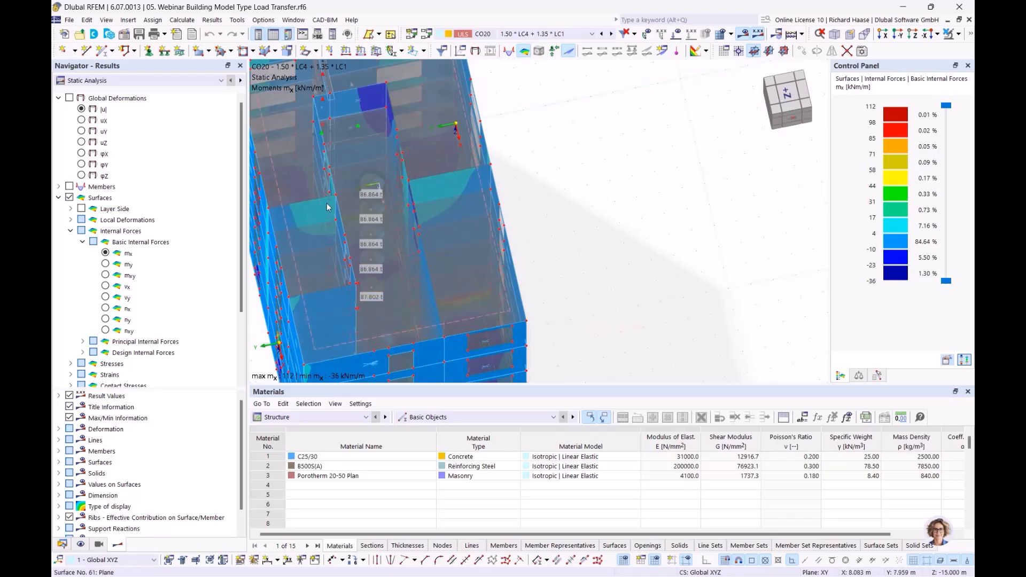
ctrl+middle_drag(458, 181, 467, 222)
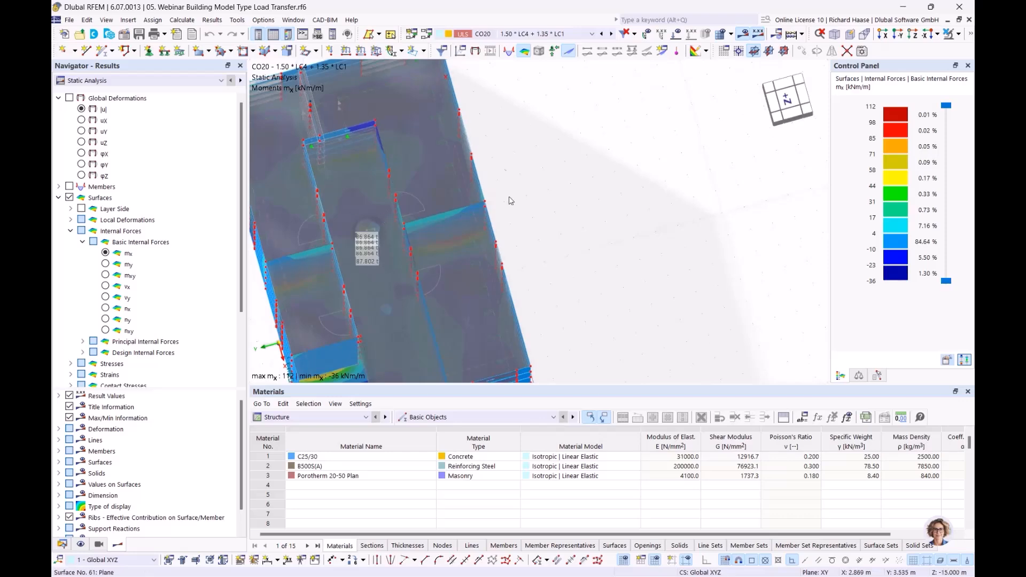
ctrl+middle_drag(415, 190, 522, 173)
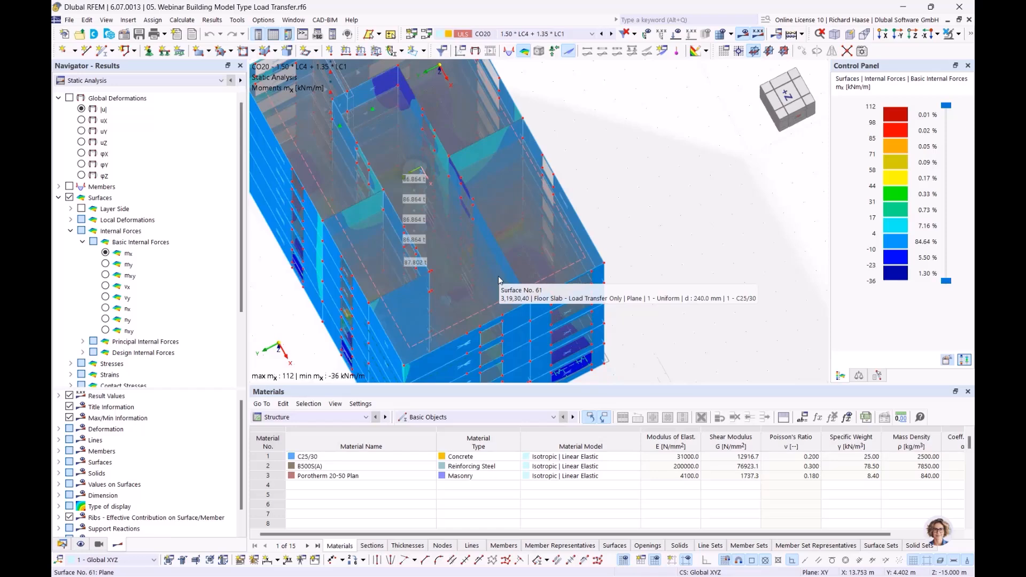
ctrl+middle_drag(675, 210, 664, 177)
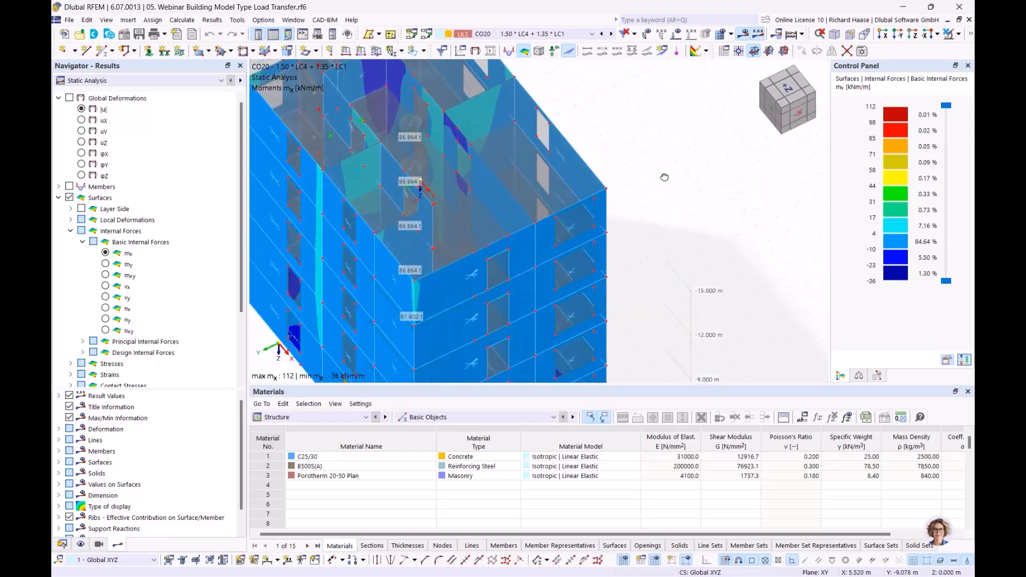
scroll(534, 179, down, 3)
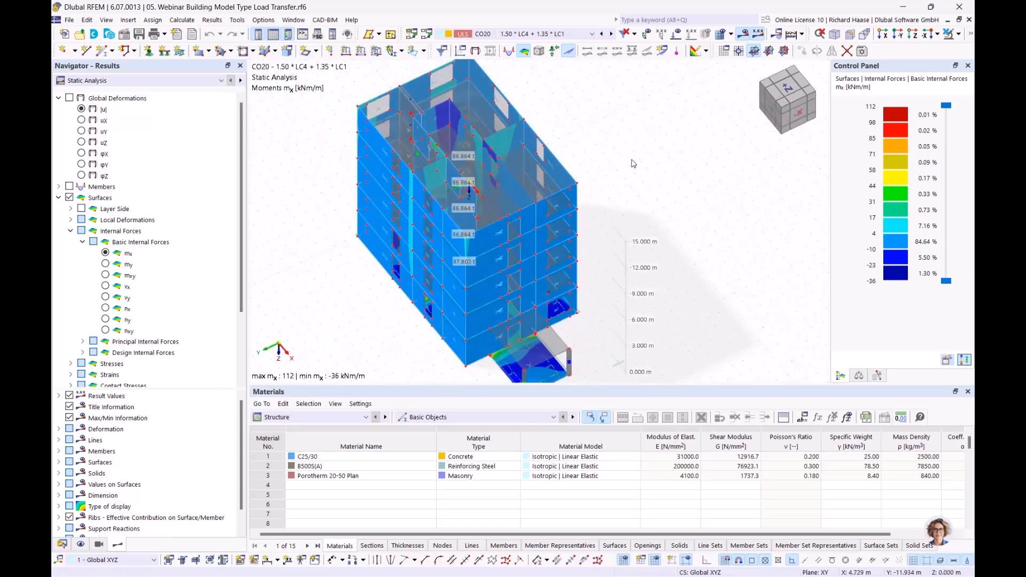
click(62, 545)
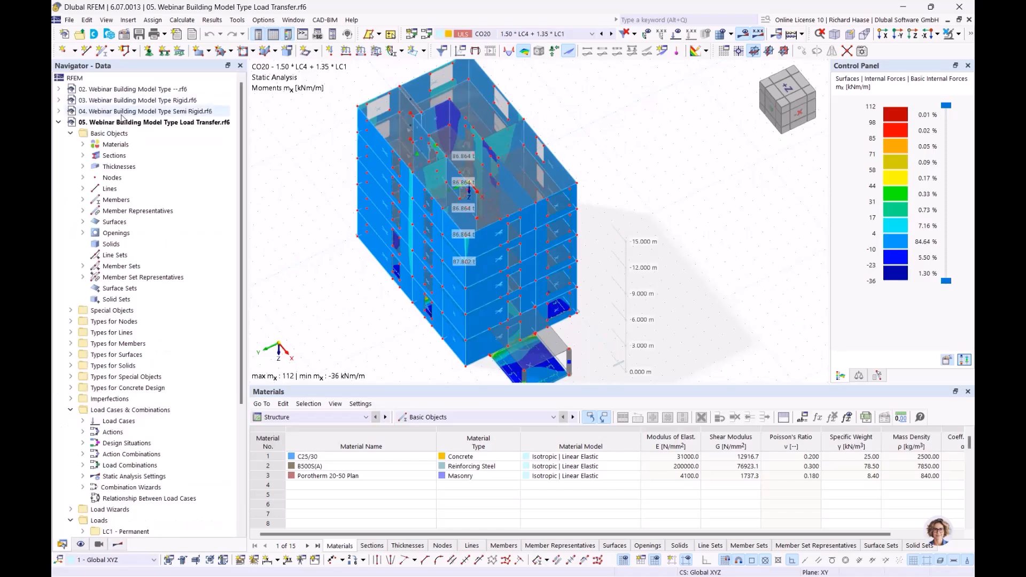
- Close the 05 Load Transfer model and open Navigator-Views
right_click(123, 123)
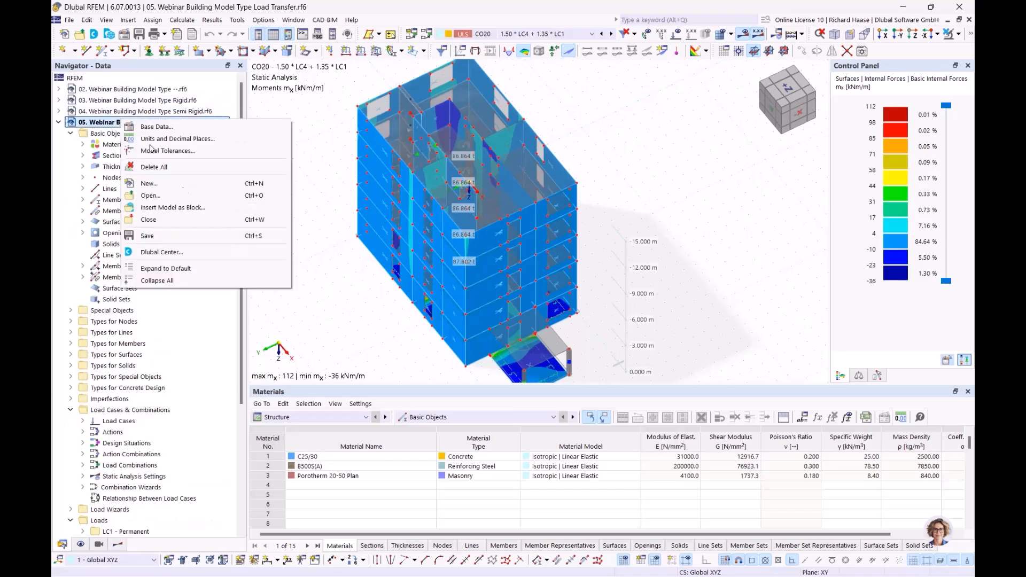
click(191, 225)
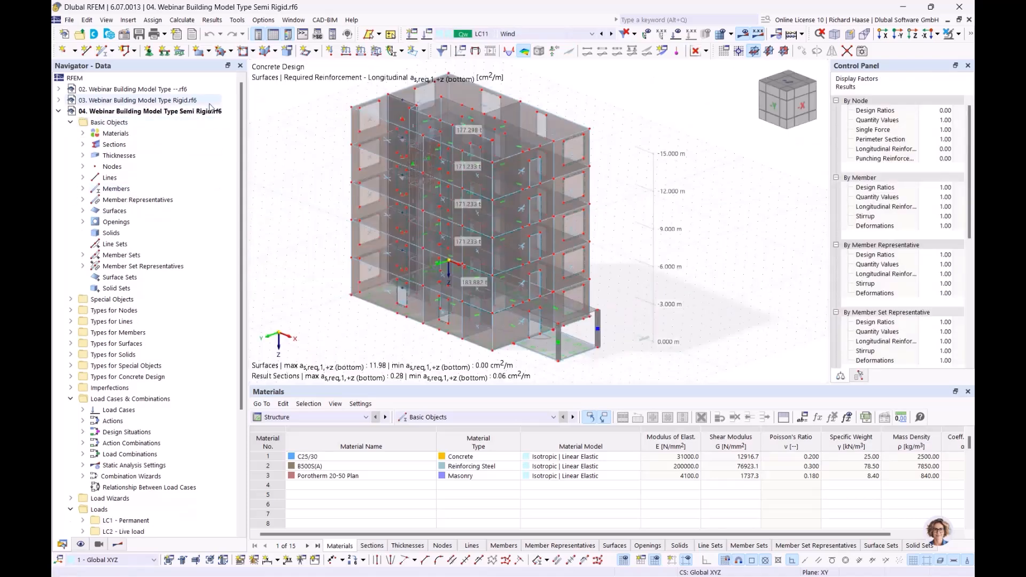
click(98, 544)
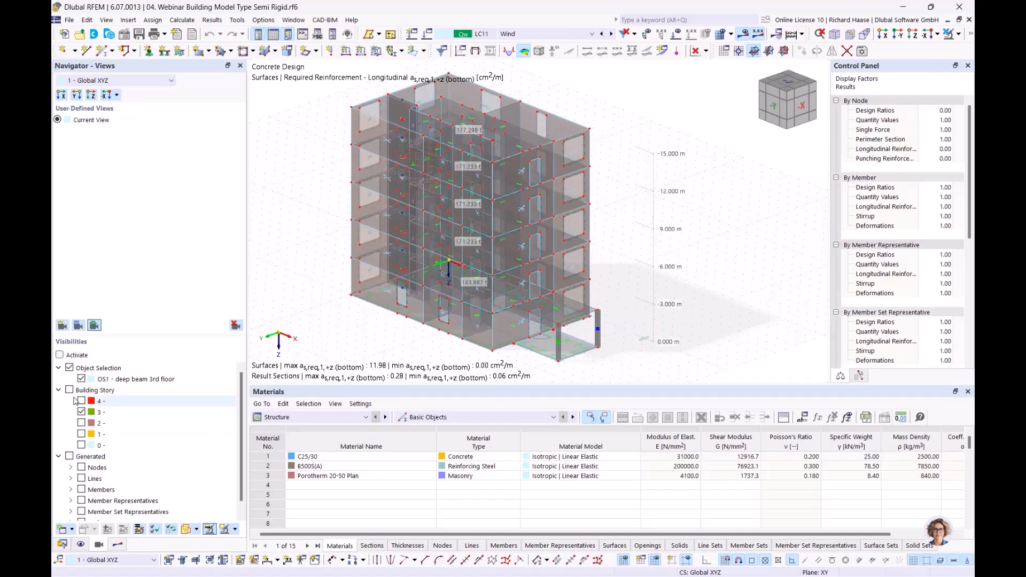
- Tile the Rigid and Semi Rigid models vertically, with model 02 minimized
click(296, 20)
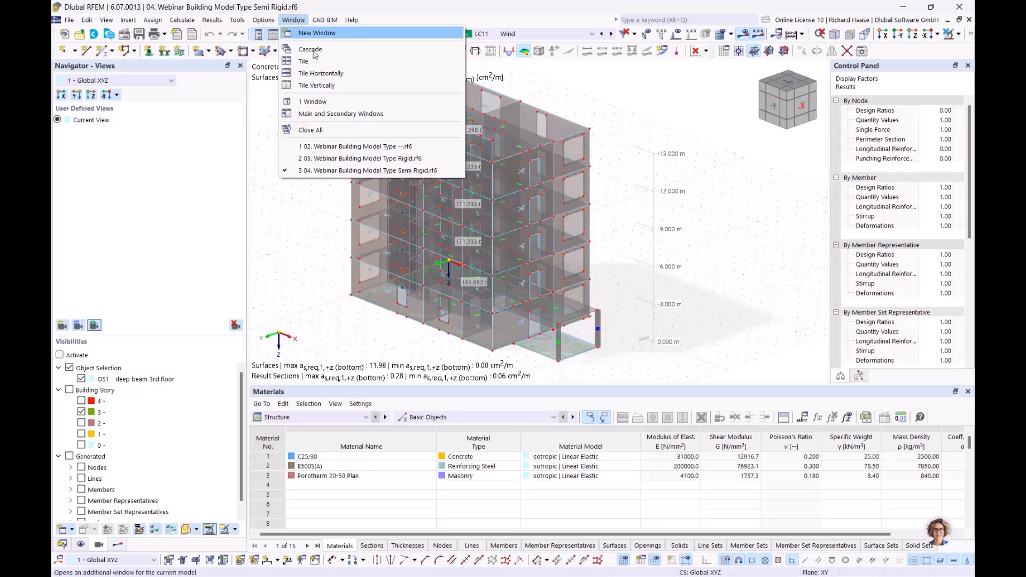
click(316, 87)
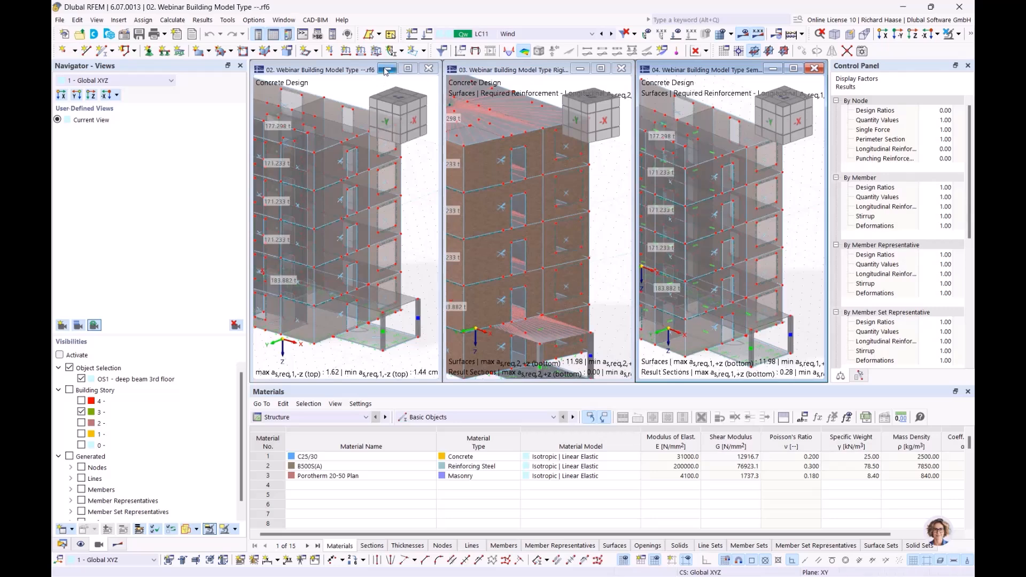
click(386, 70)
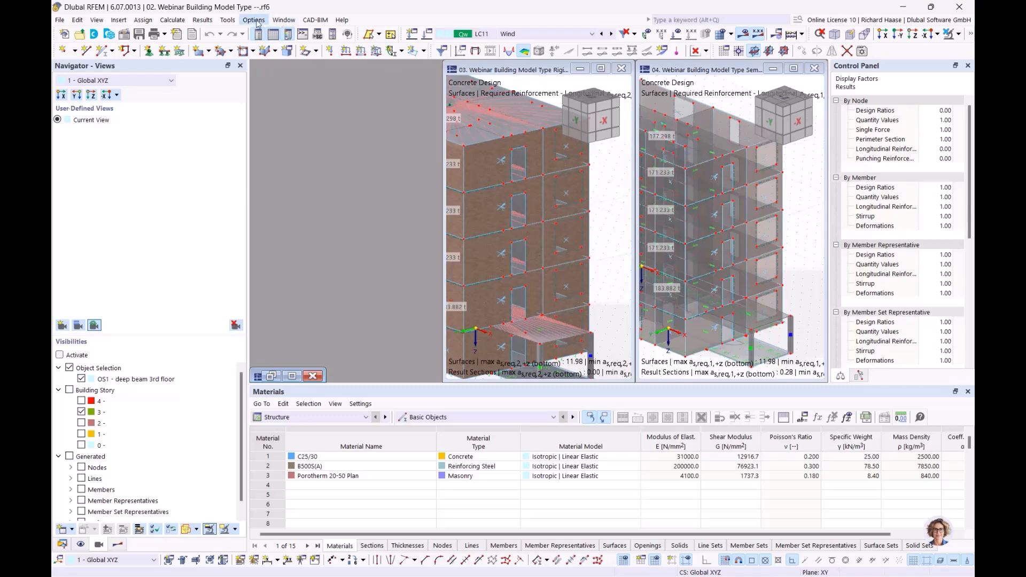
click(279, 20)
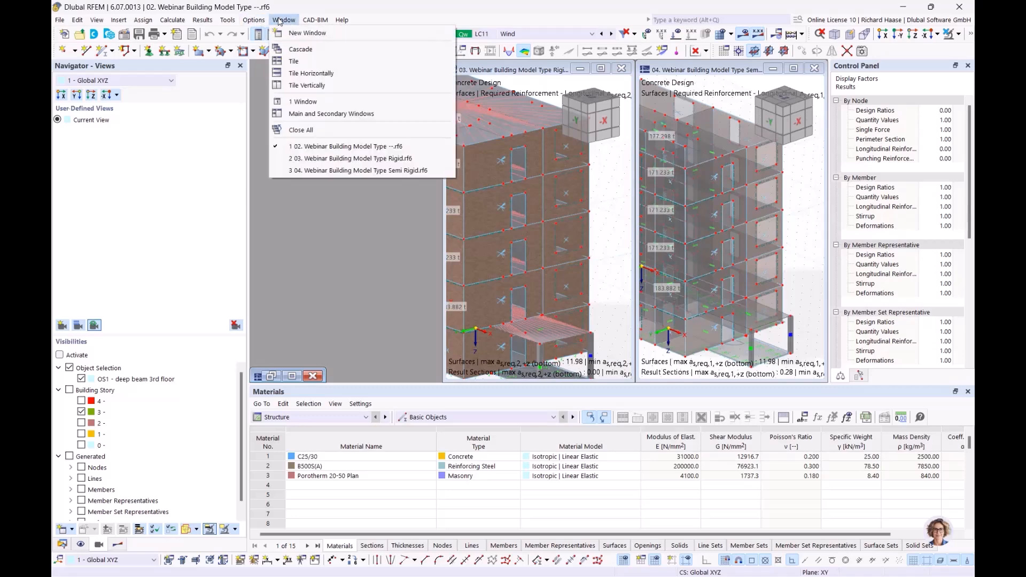
click(305, 85)
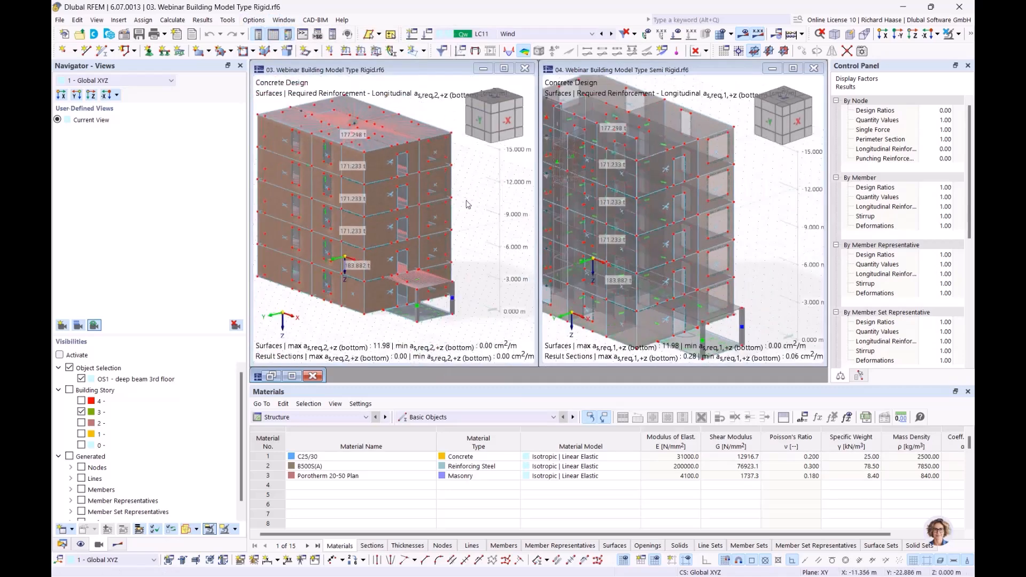
- Show only Building Story 3 in the Rigid model and render it transparent
middle_drag(467, 204, 469, 196)
scroll(480, 206, up, 2)
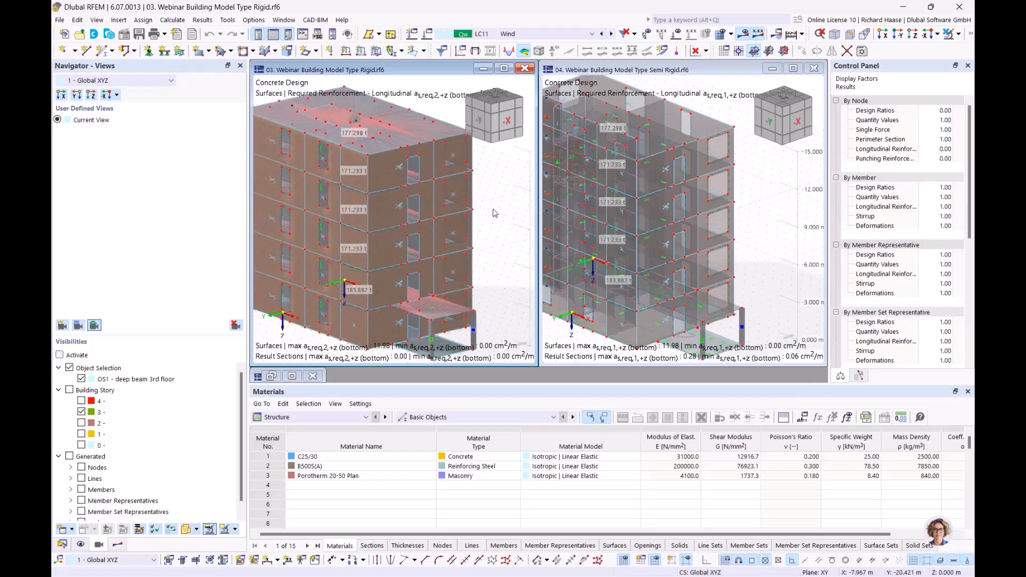
click(69, 390)
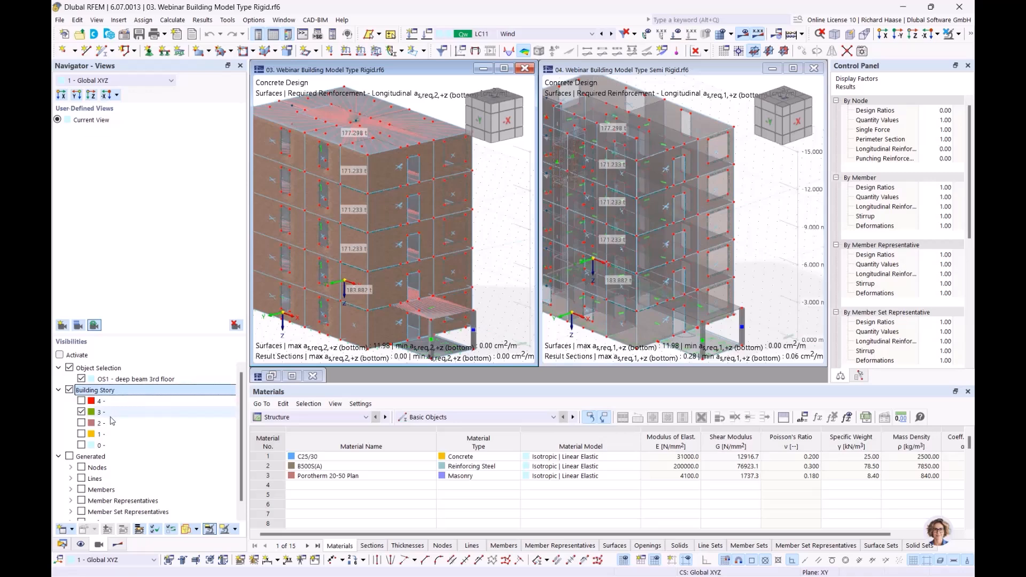
click(70, 369)
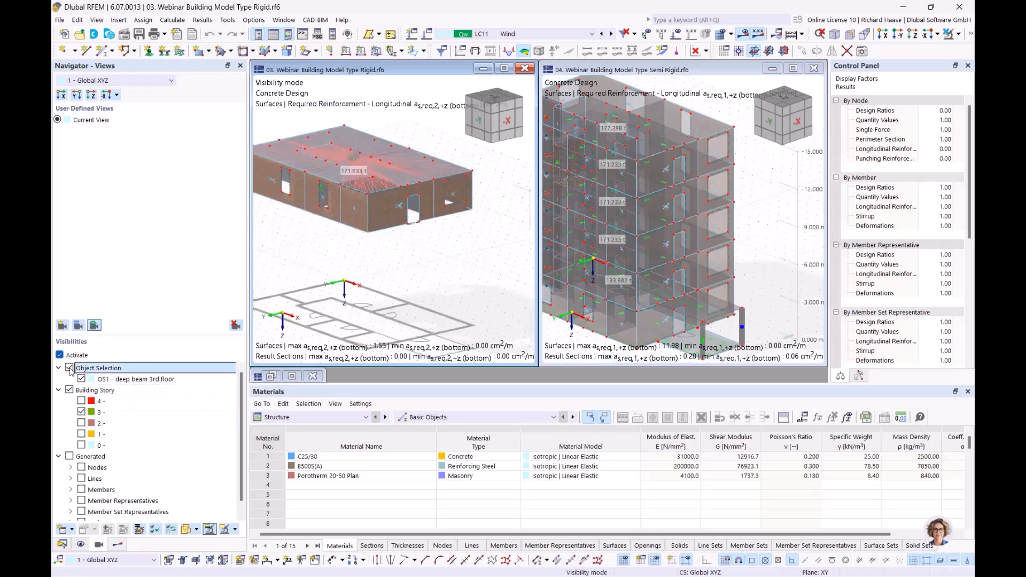
click(70, 368)
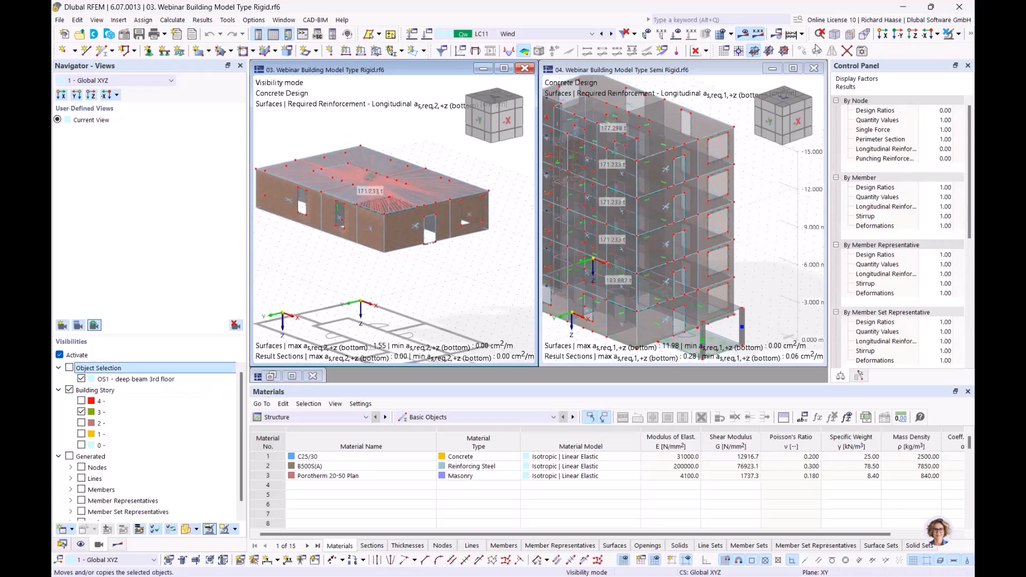
click(959, 35)
click(971, 35)
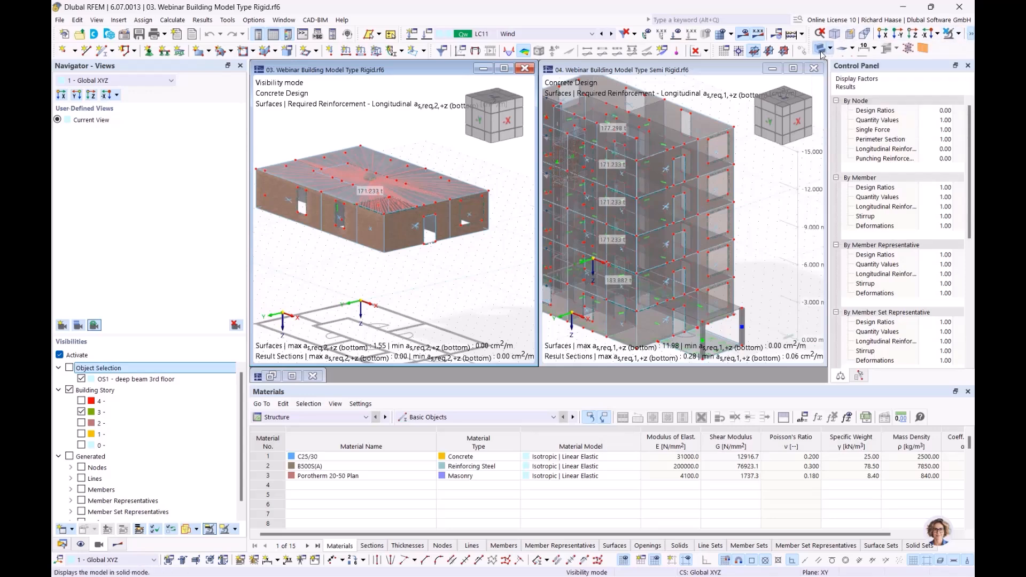
click(824, 50)
ctrl+middle_drag(387, 286, 389, 329)
- Limit the Semi Rigid model to Building Story 3, excluding the OS1 deep beam selection
click(782, 201)
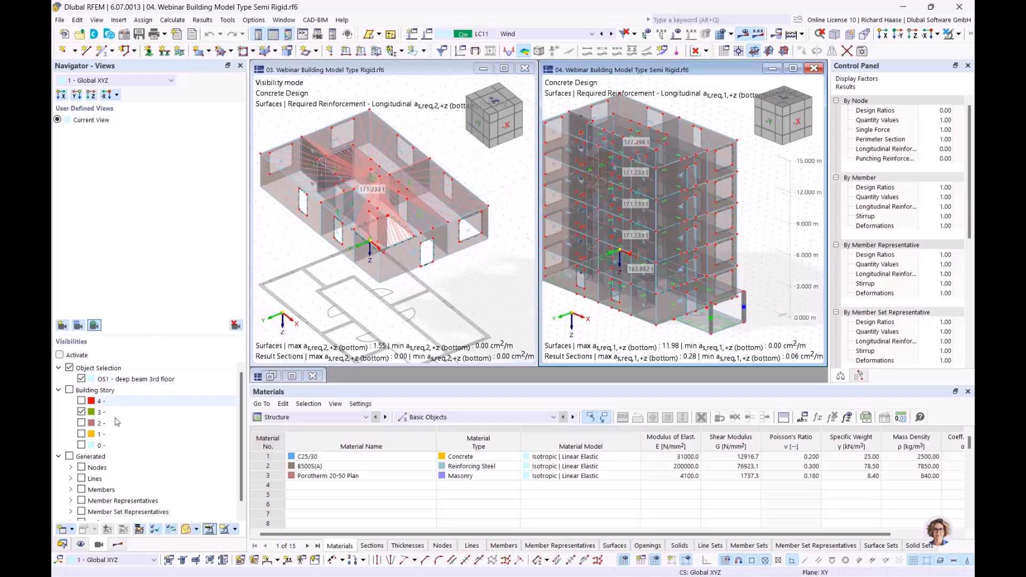
click(69, 391)
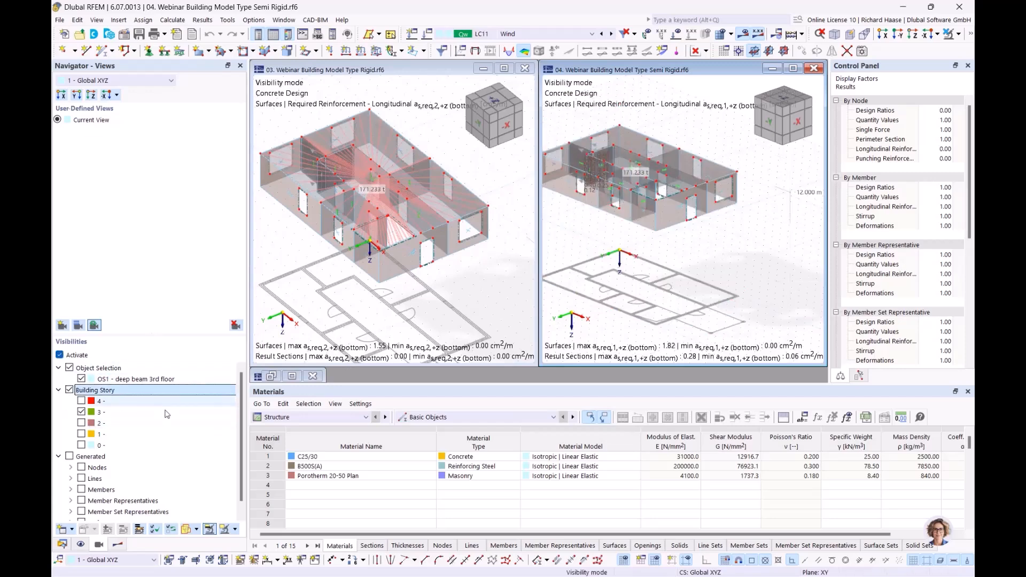
ctrl+middle_drag(637, 260, 648, 328)
scroll(645, 292, up, 2)
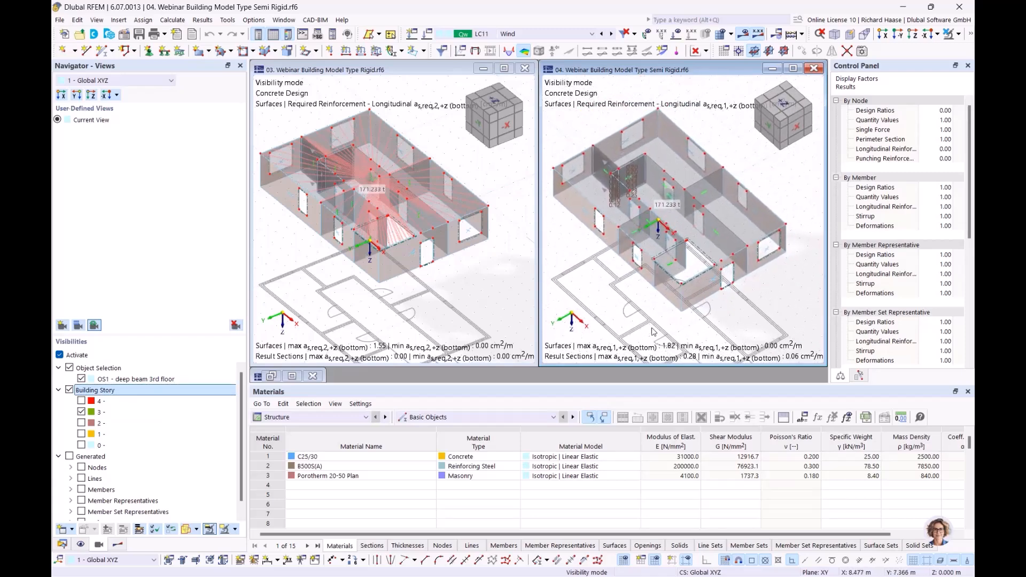
click(99, 369)
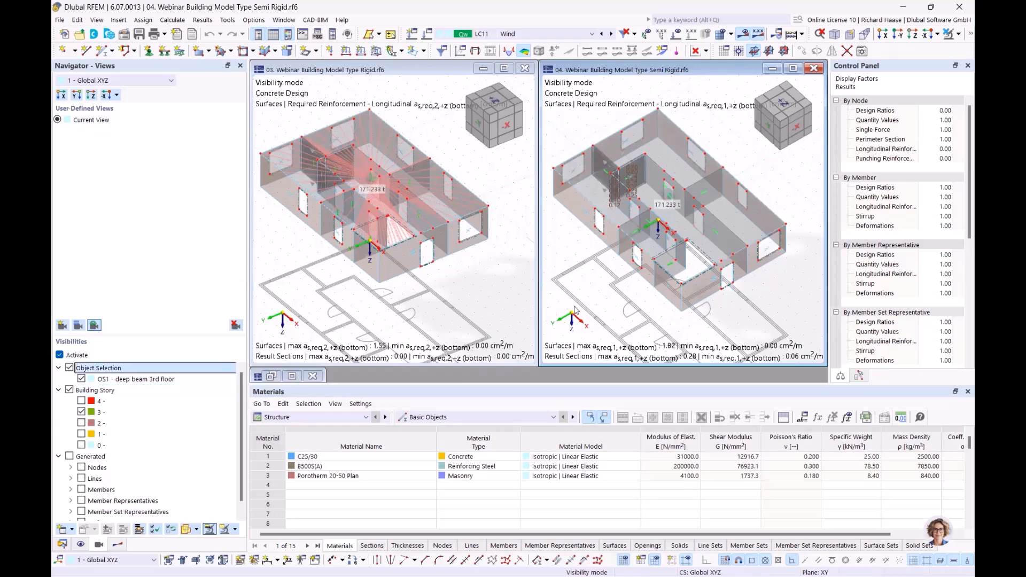
ctrl+middle_drag(581, 266, 582, 259)
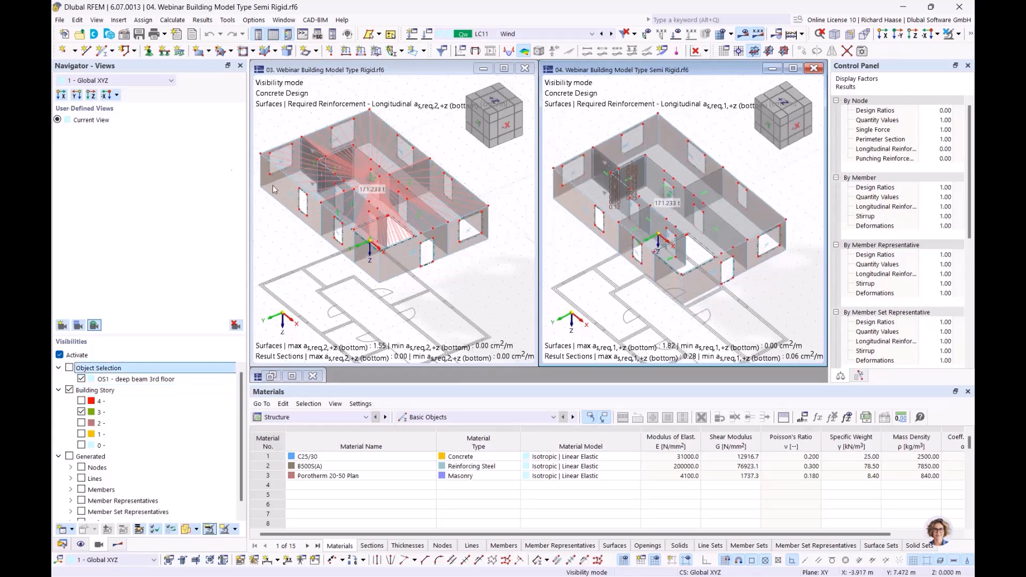
click(81, 380)
click(82, 379)
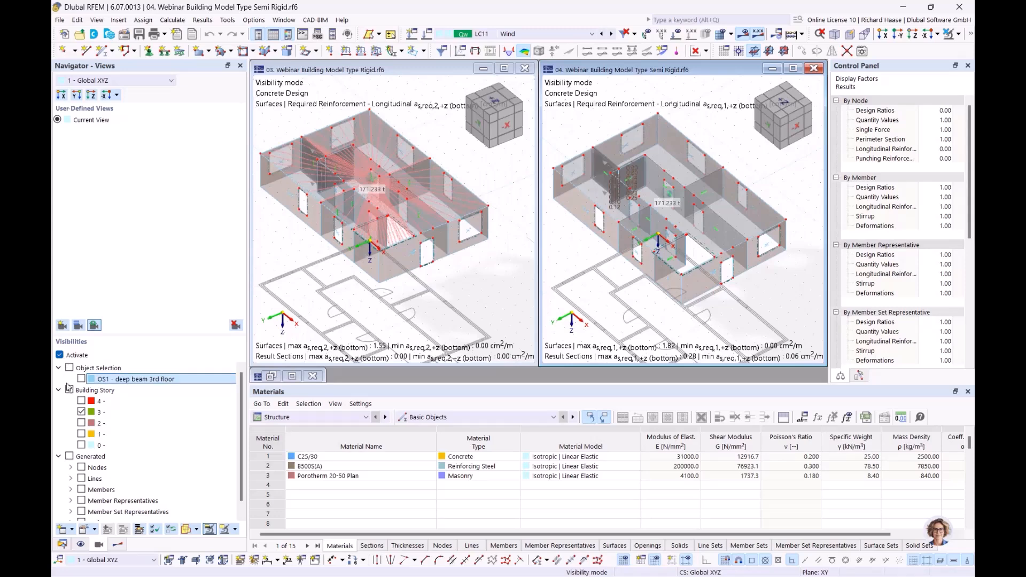
click(60, 356)
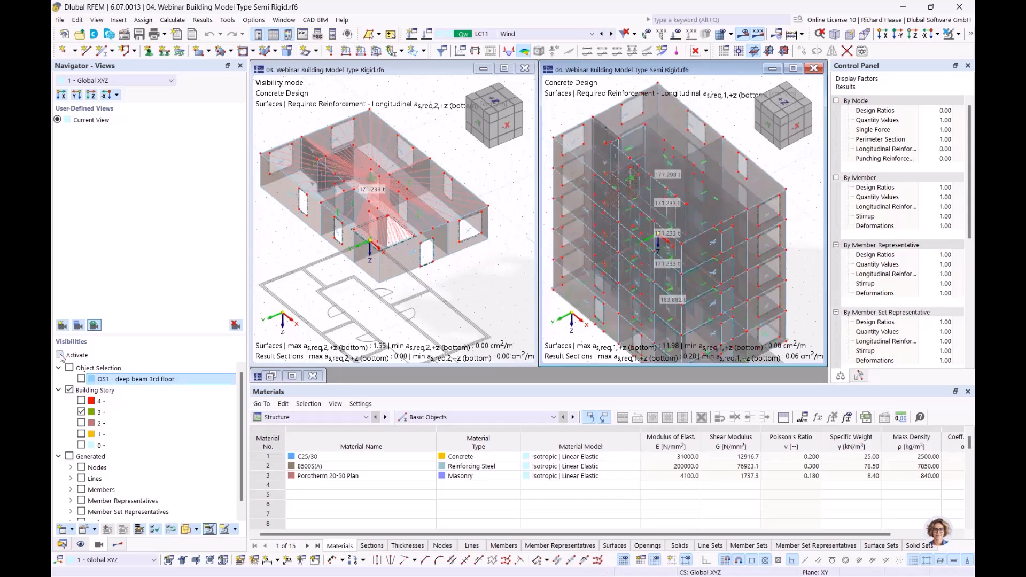
click(59, 355)
- Zoom in on a storey-3 wall, then frame the whole Semi Rigid storey
scroll(646, 153, up, 5)
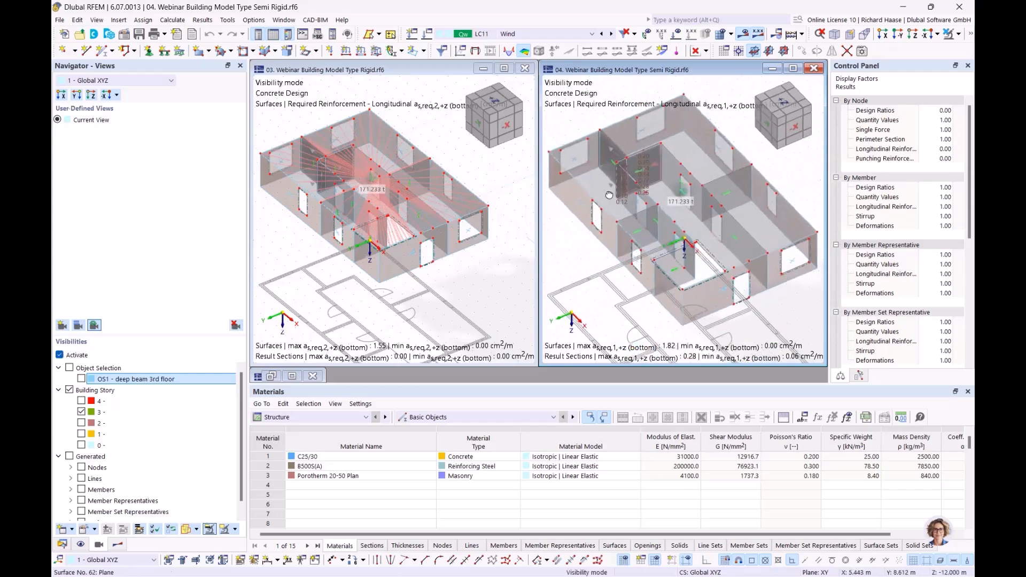
scroll(646, 152, up, 2)
ctrl+middle_drag(683, 194, 700, 199)
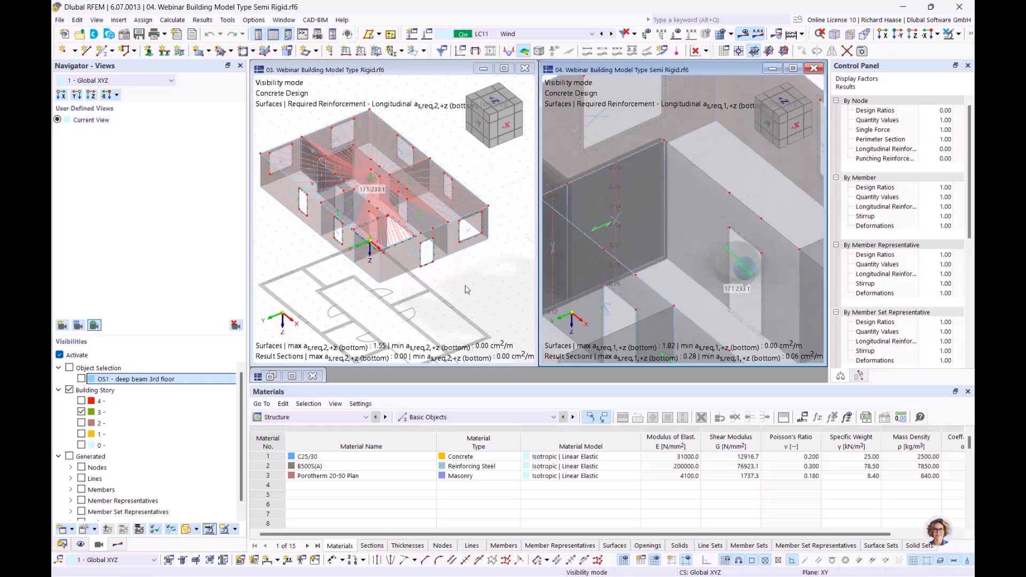
scroll(570, 269, down, 2)
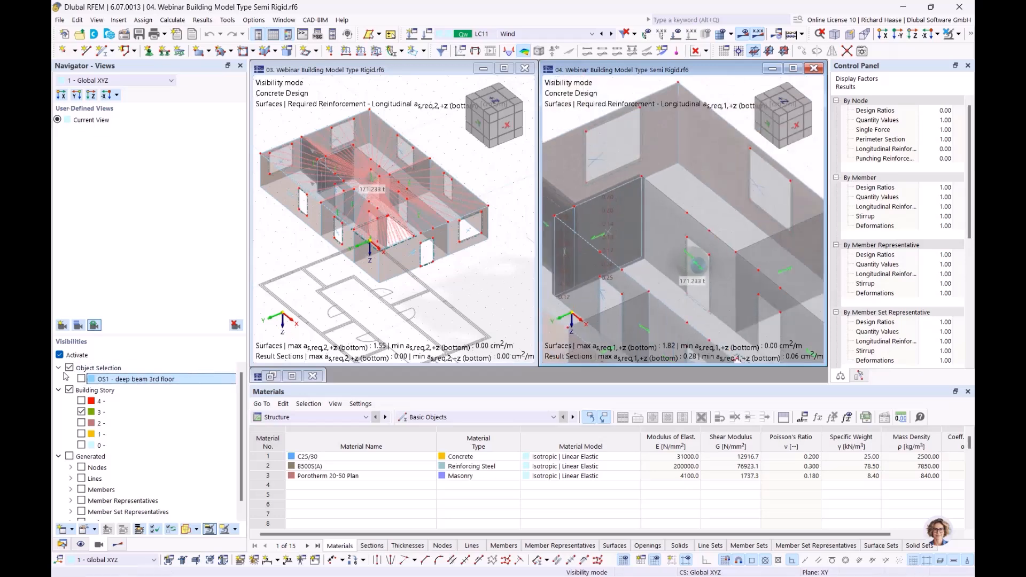
click(172, 368)
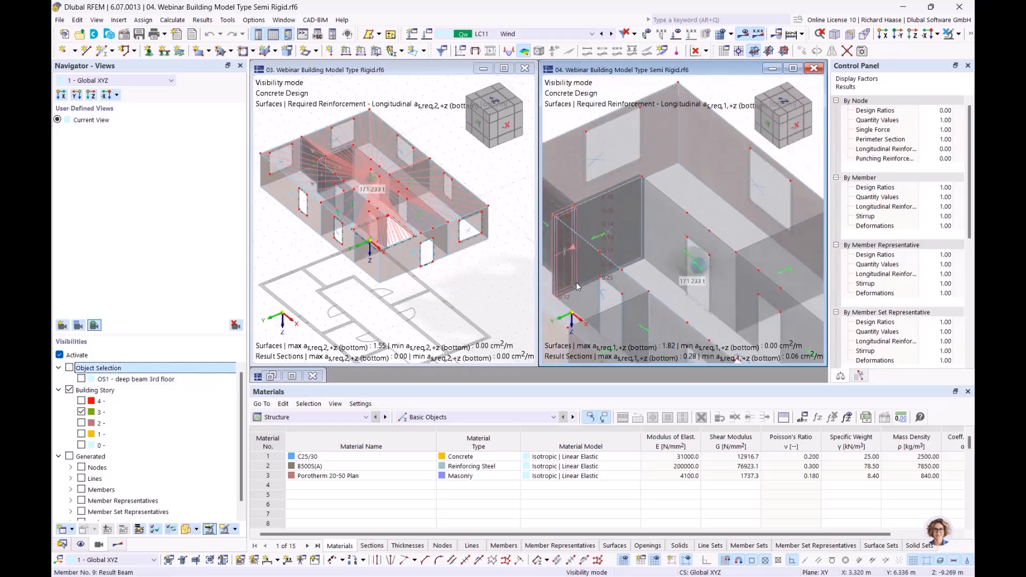
scroll(576, 282, down, 4)
ctrl+middle_drag(667, 233, 626, 216)
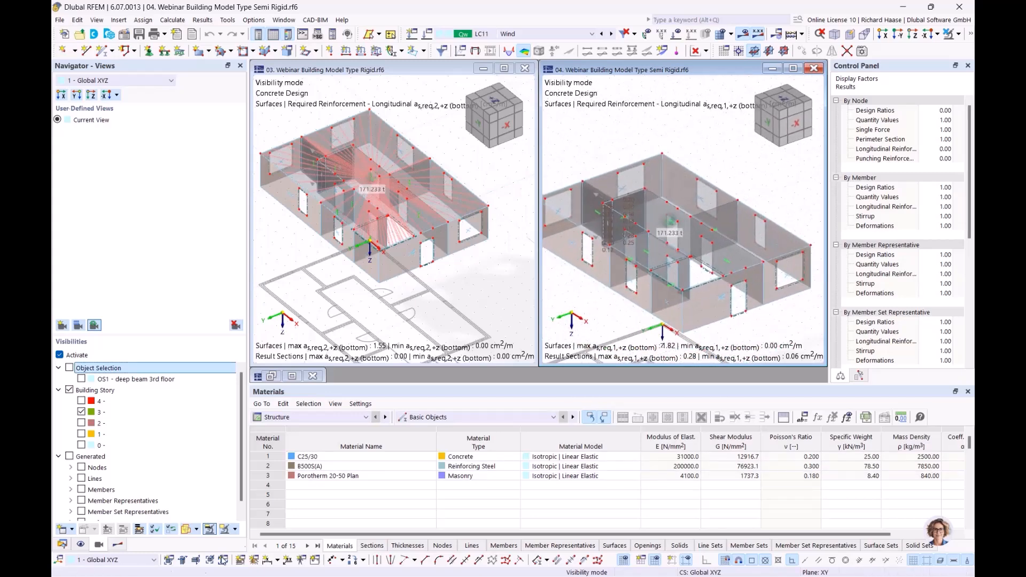
click(359, 93)
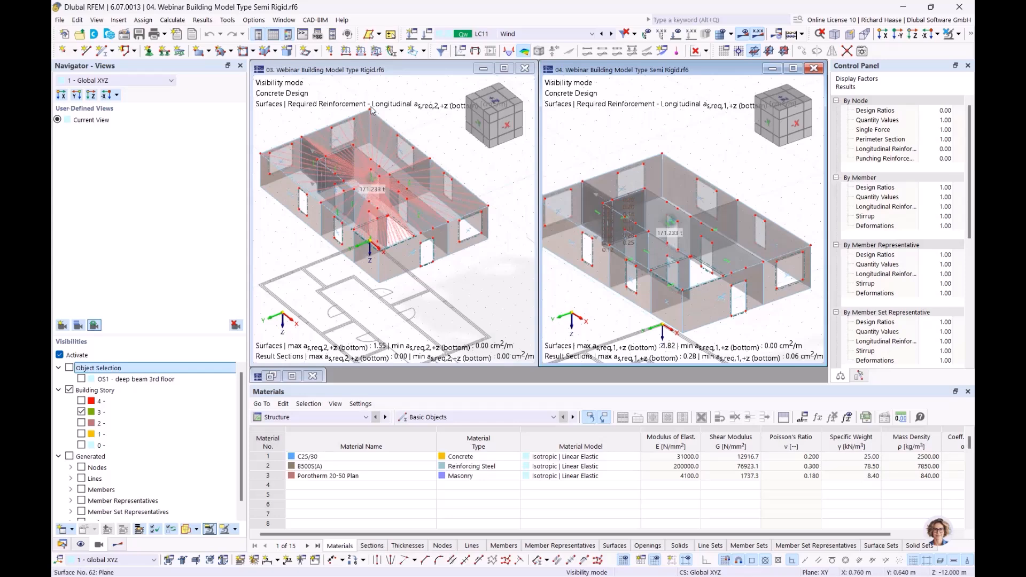
click(546, 32)
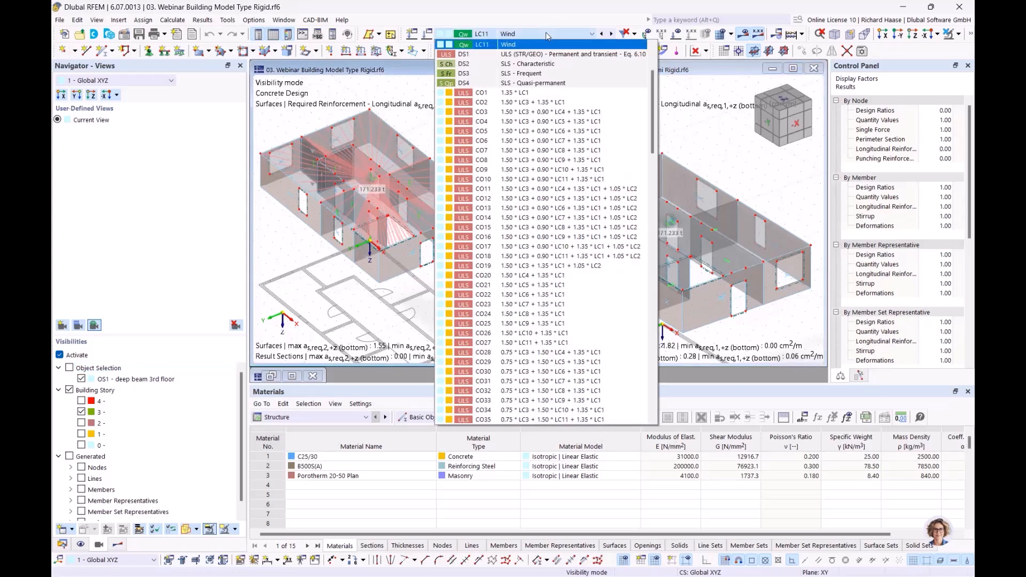
- Set combination CO20 in both the Rigid and Semi Rigid windows
click(546, 276)
click(693, 145)
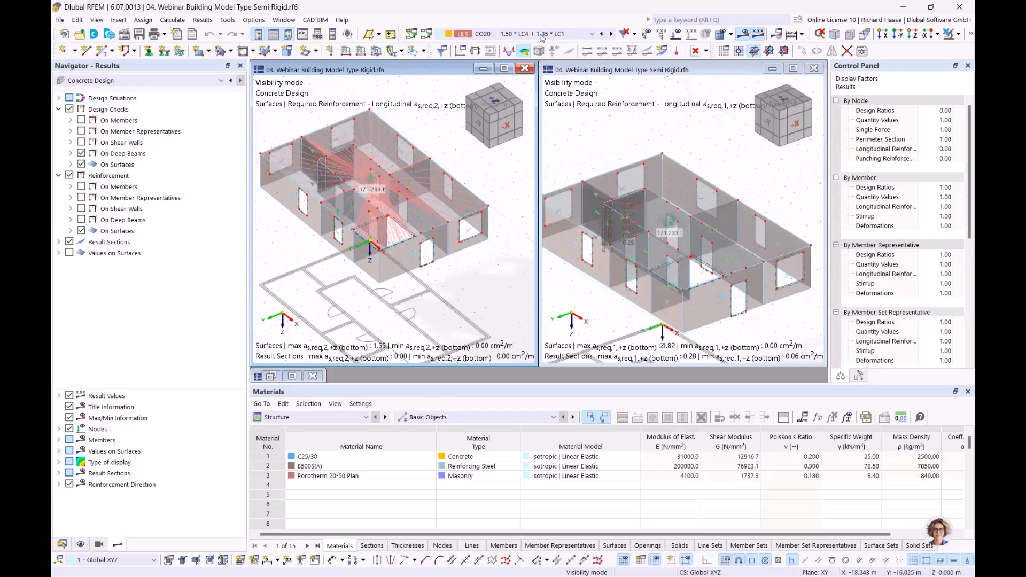
click(542, 34)
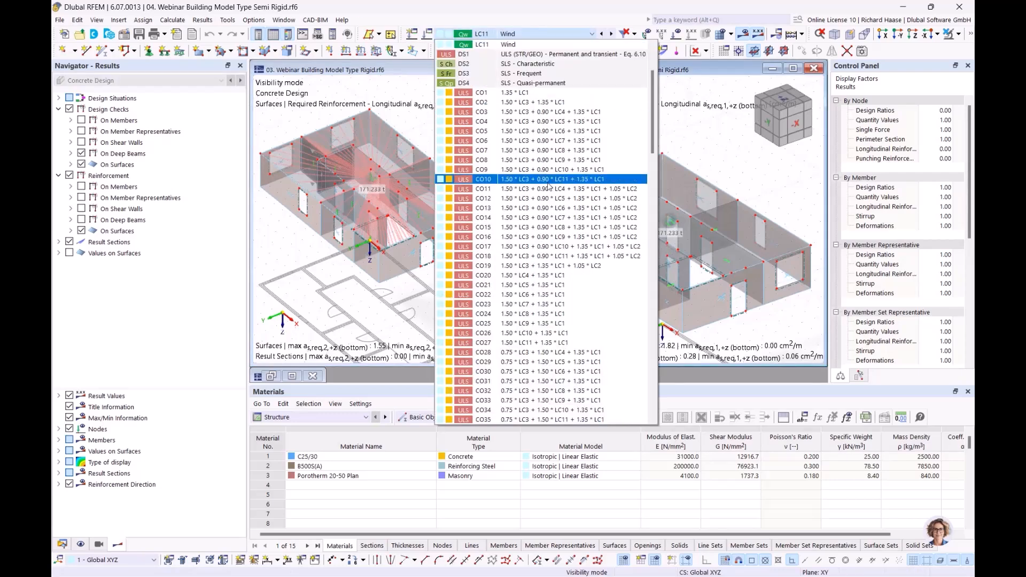
click(534, 276)
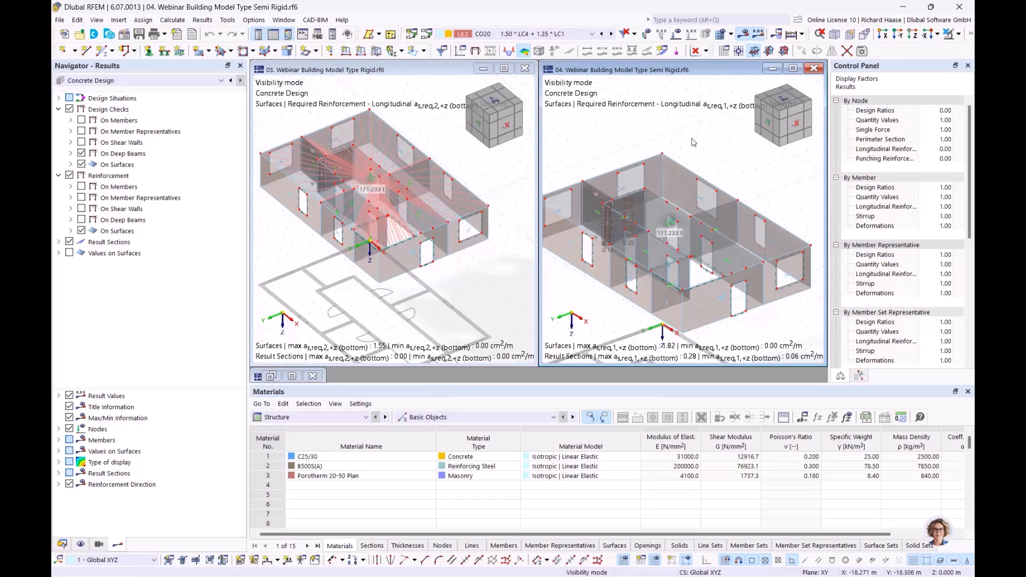
scroll(694, 142, down, 3)
- Set the Rigid model's results to Static Analysis > Analysis of building stories
click(433, 186)
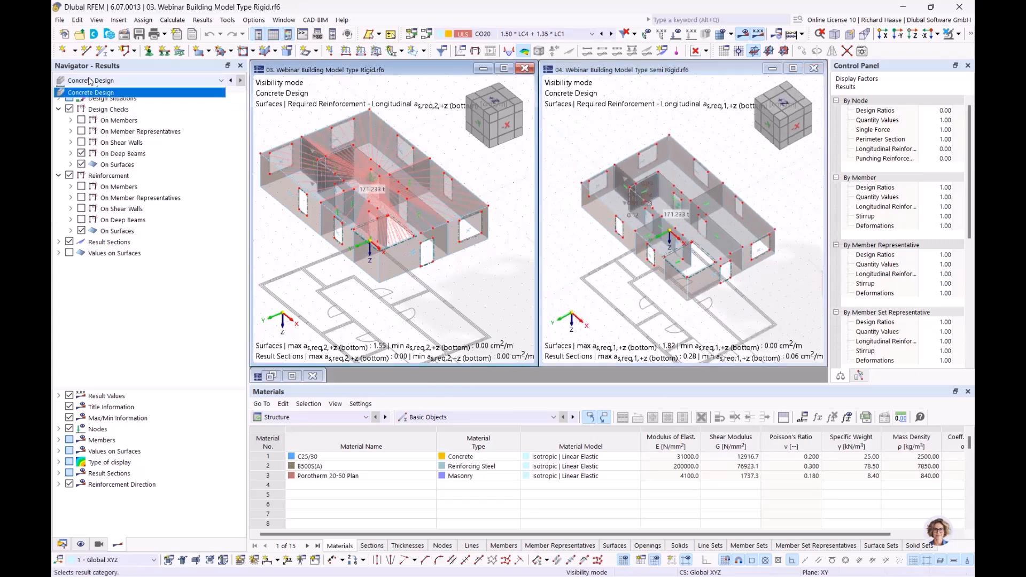
click(83, 91)
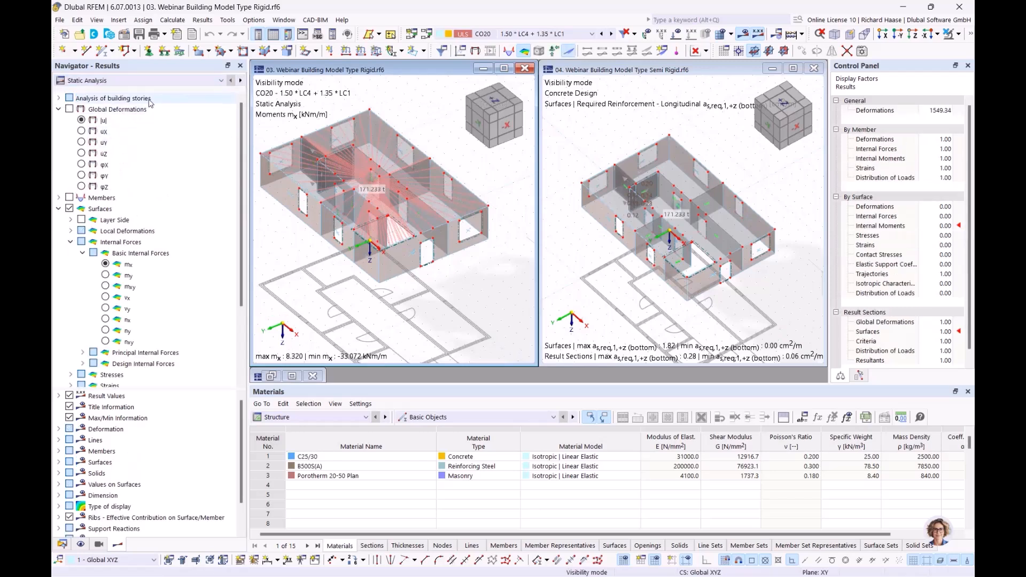
click(94, 100)
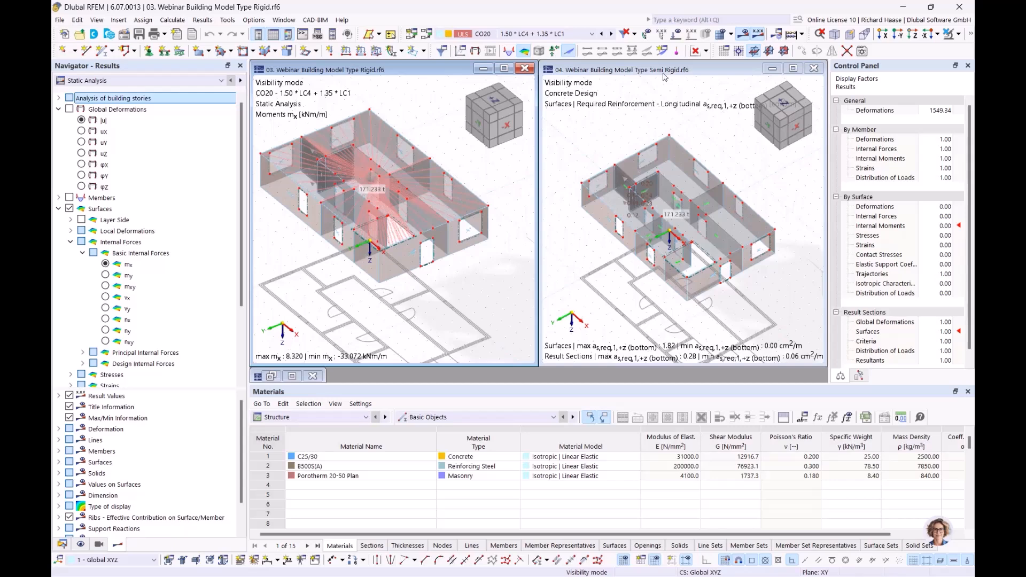
- Show the Rigid model's floor mx moments from the local 2D calculation as isobands
click(59, 99)
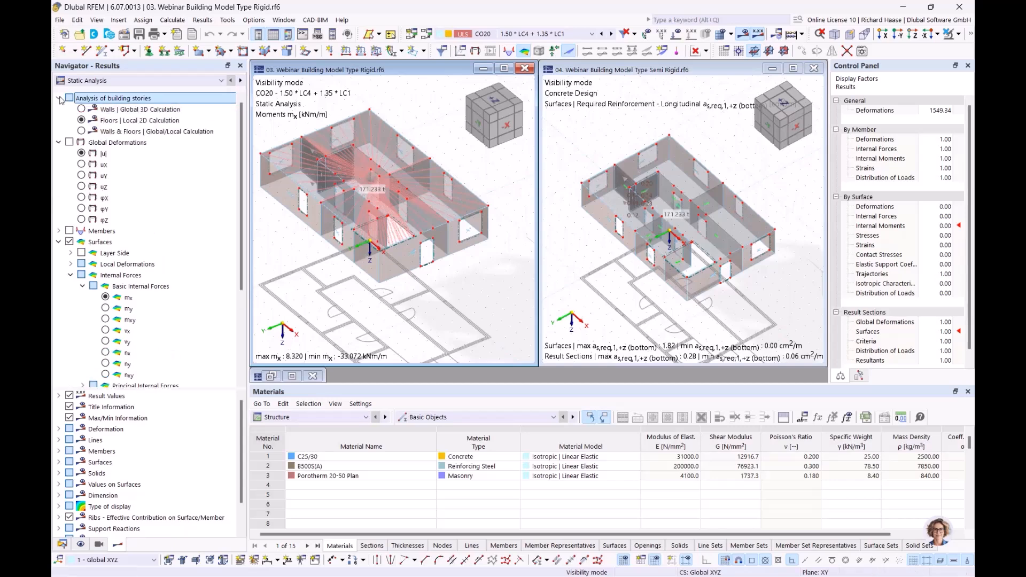
click(81, 120)
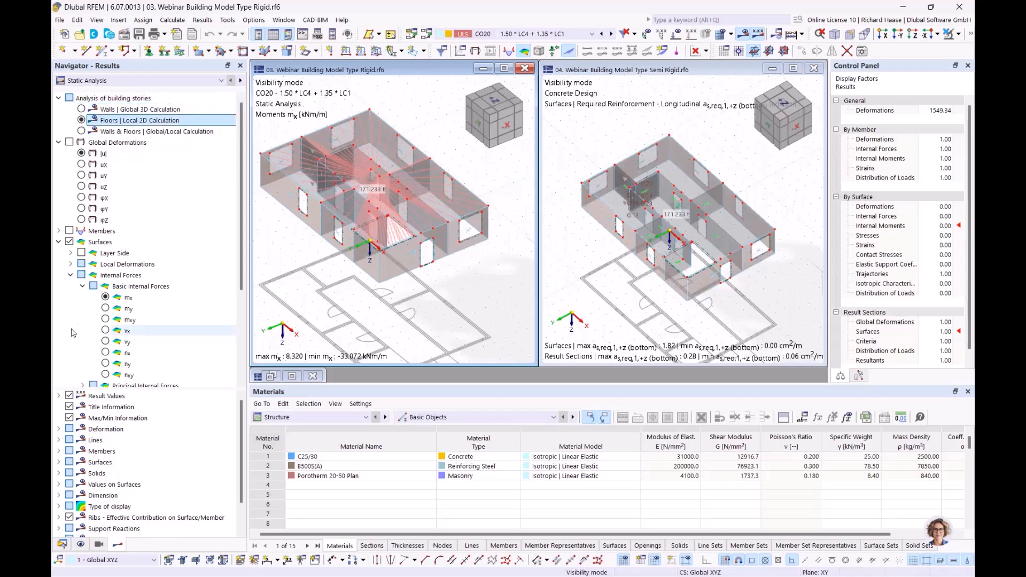
click(105, 297)
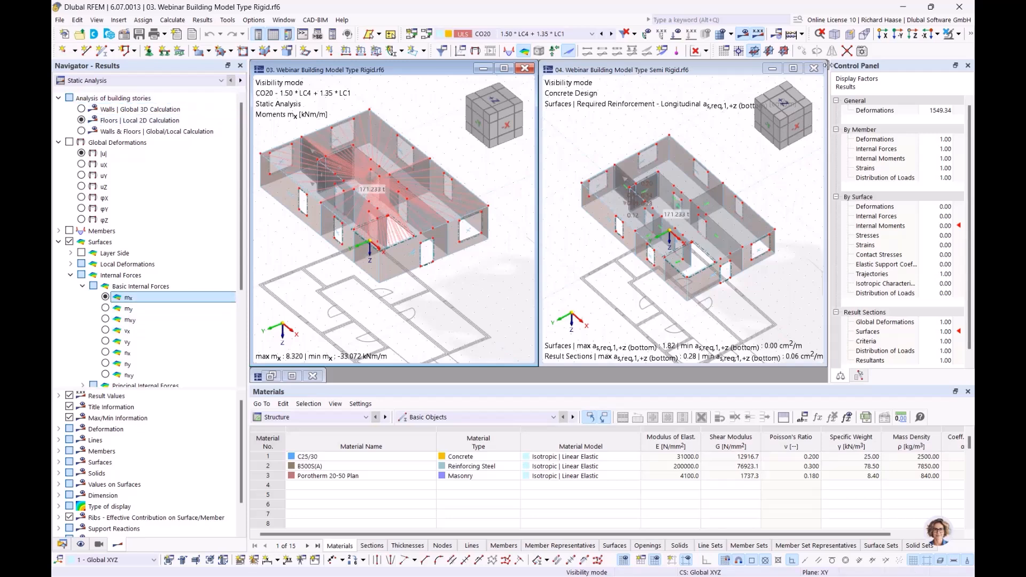
click(707, 52)
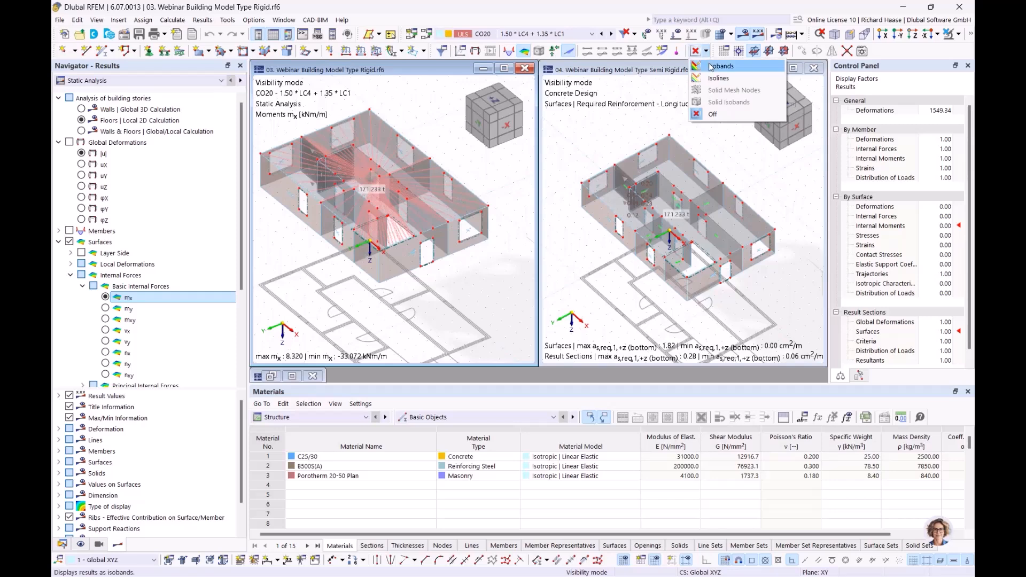
click(710, 66)
- Switch the Semi Rigid model to isobands with Static Analysis results
click(730, 73)
click(707, 52)
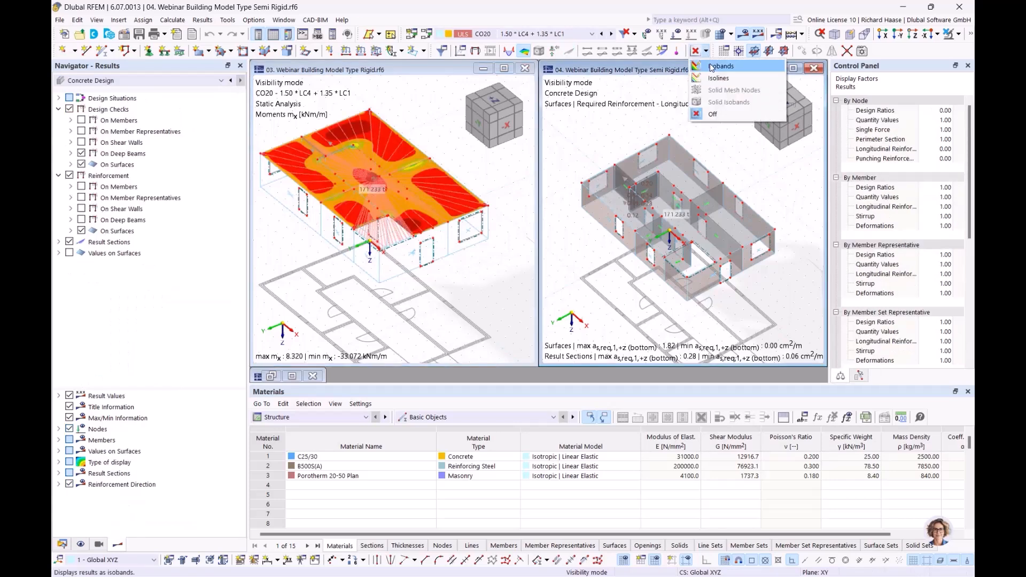
click(713, 66)
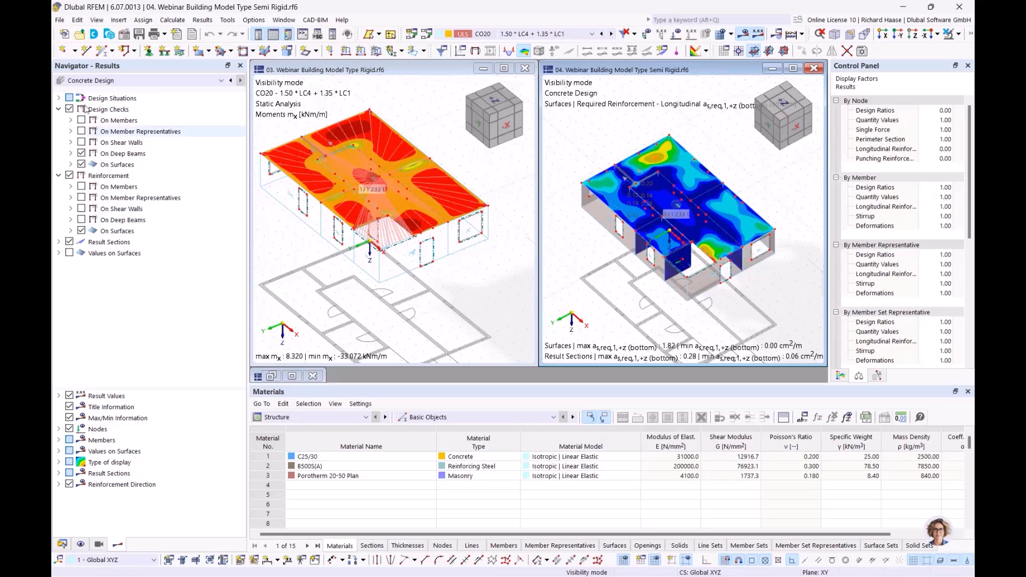
click(92, 80)
click(89, 91)
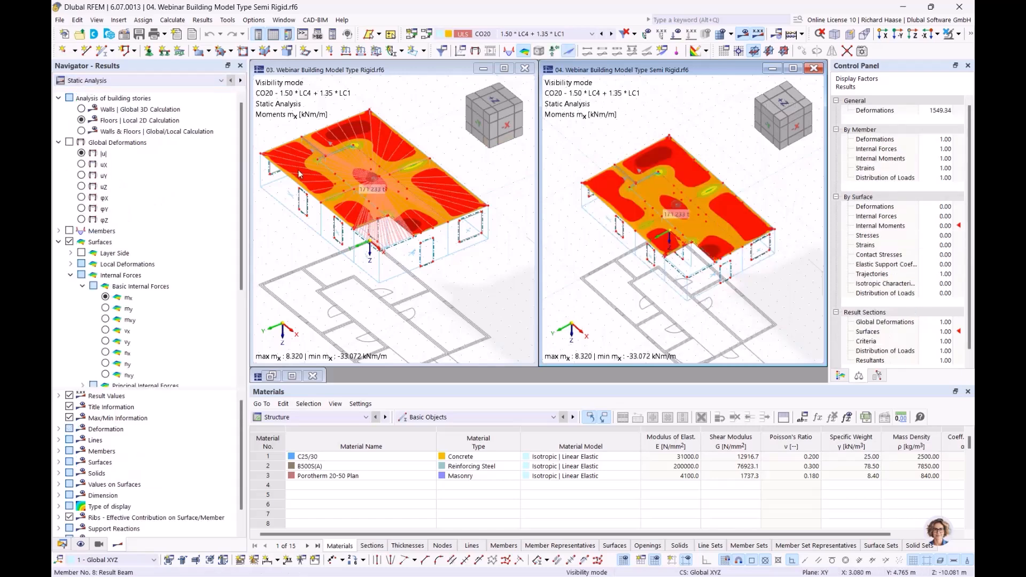
- Orbit both models slightly and show global displacements |u| for the Semi Rigid model
click(496, 299)
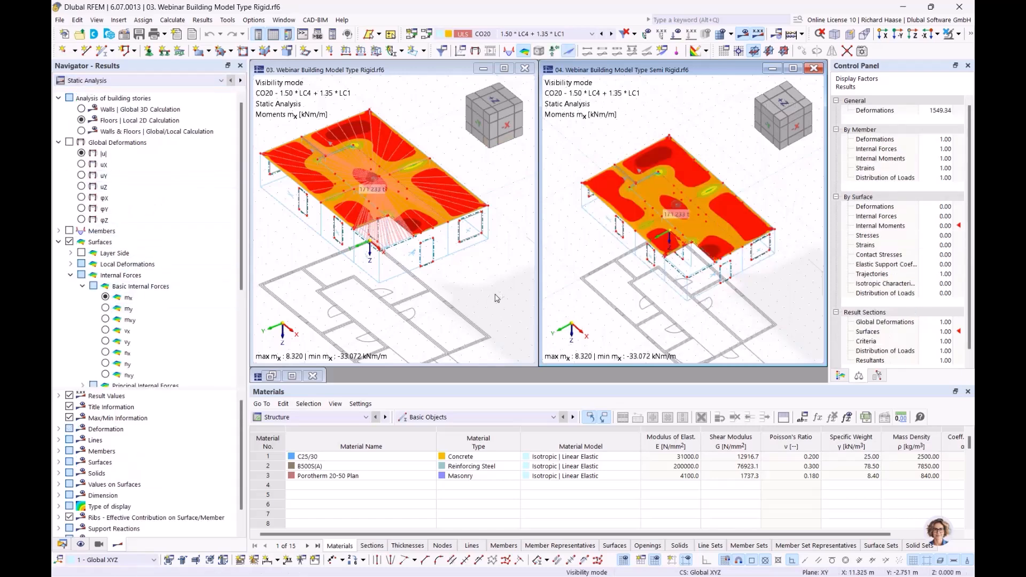
ctrl+middle_drag(462, 304, 464, 286)
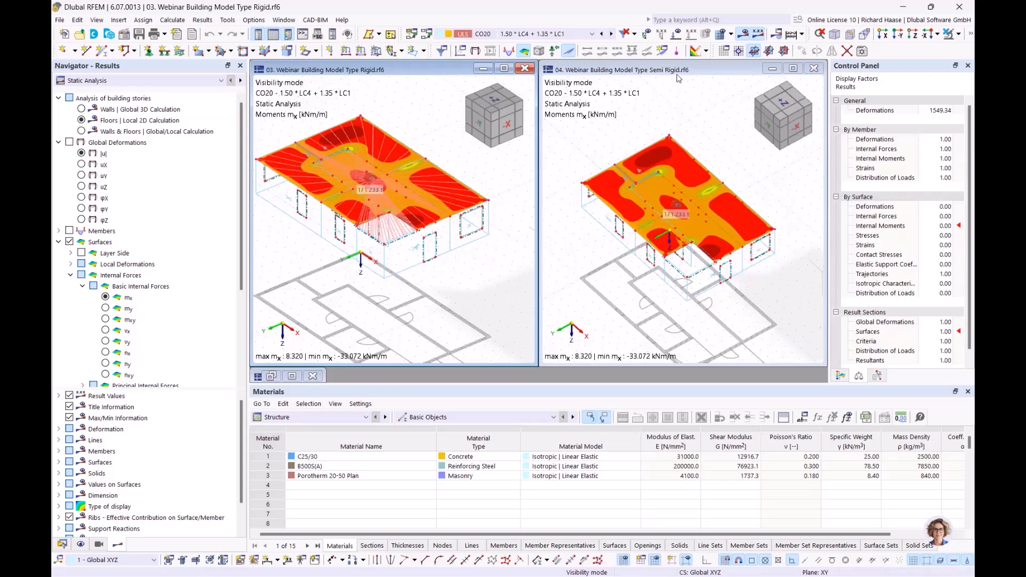
click(635, 291)
ctrl+middle_drag(594, 162, 603, 152)
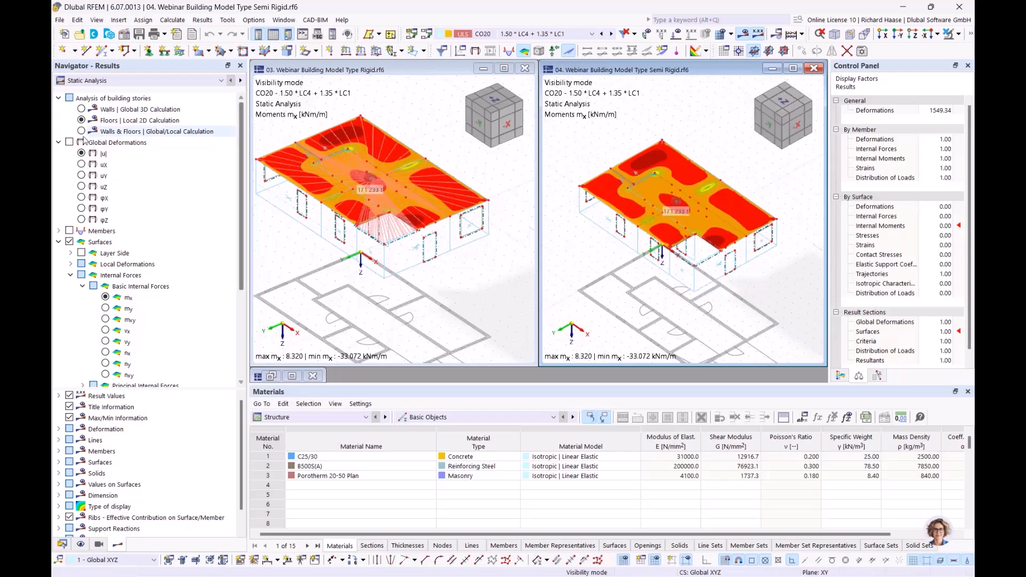
click(82, 153)
- Show global displacements |u| for the Rigid model and tilt it steeper
click(432, 255)
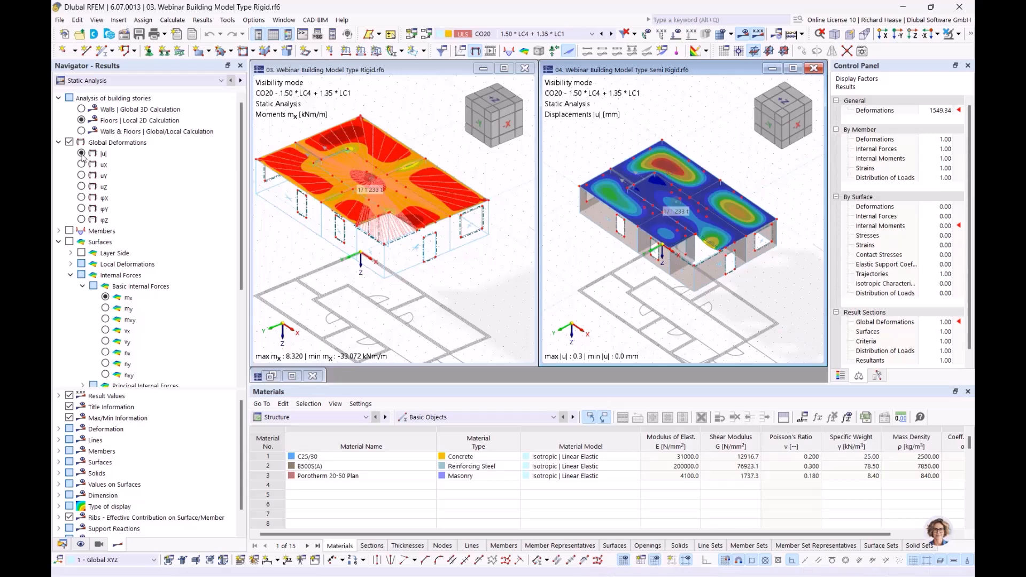
click(69, 143)
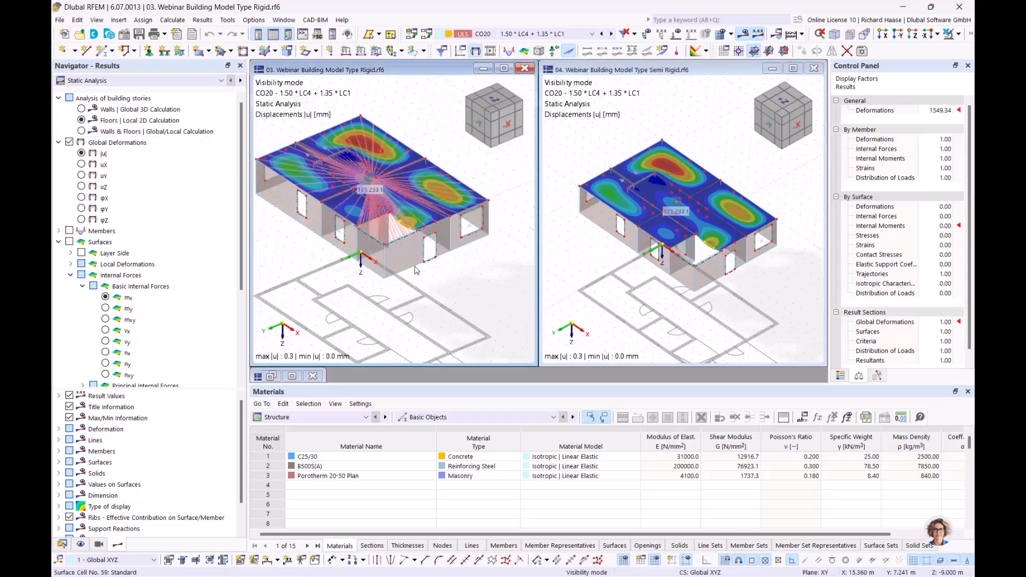
ctrl+middle_drag(446, 285, 439, 302)
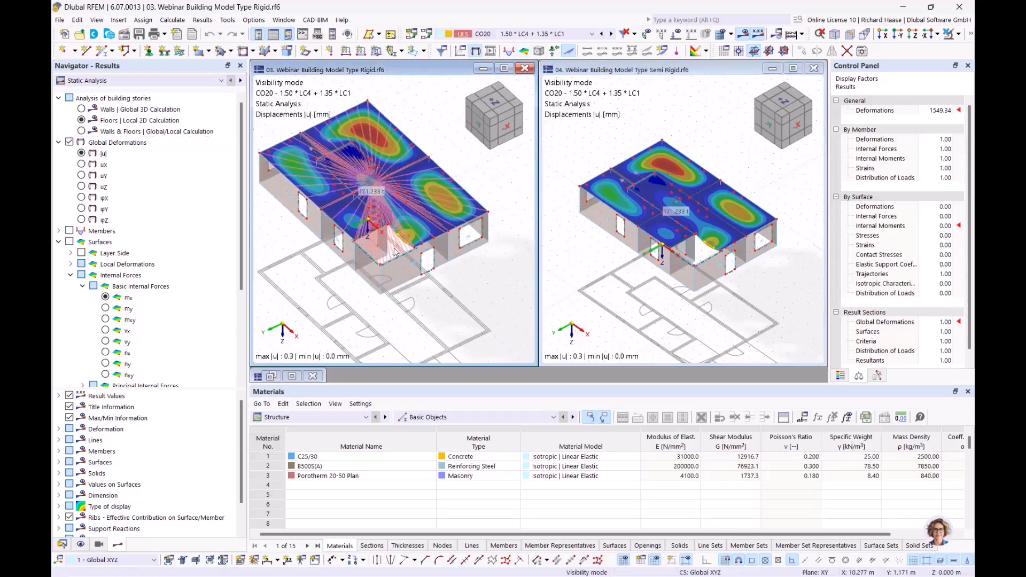
- Show Rigid wall axial forces nx from the Walls Global 3D Calculation
click(153, 124)
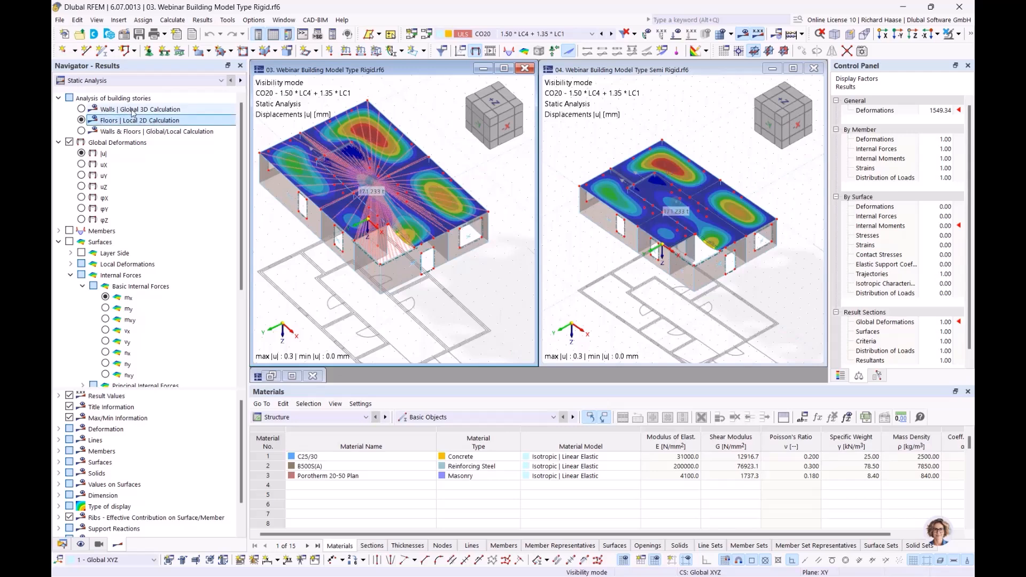
click(128, 109)
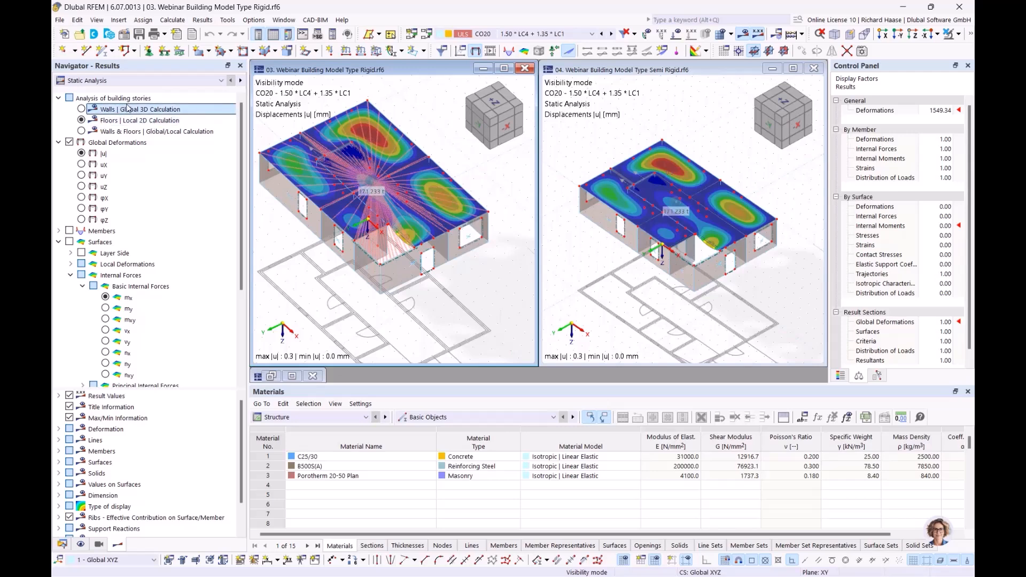
click(82, 109)
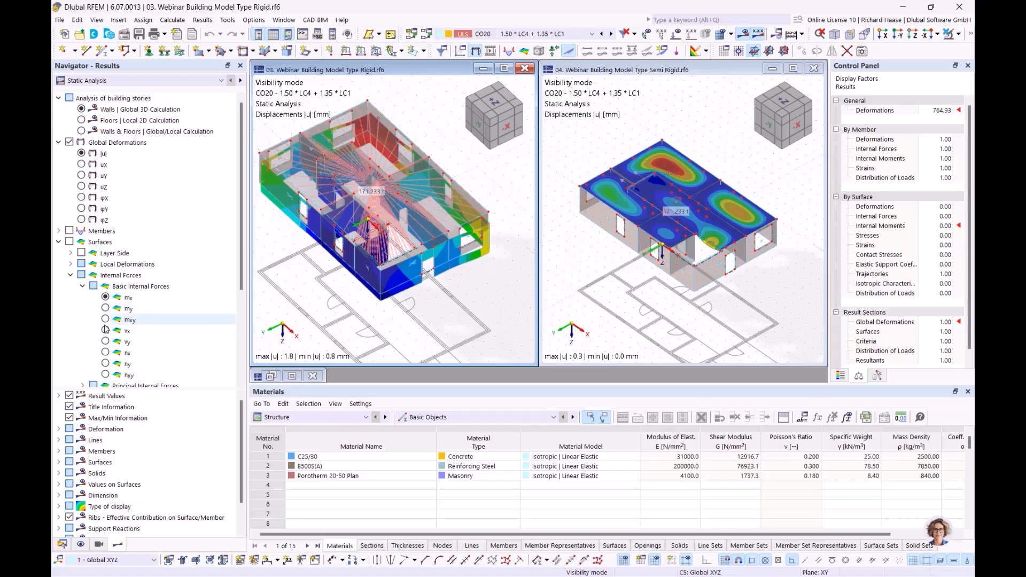
click(105, 353)
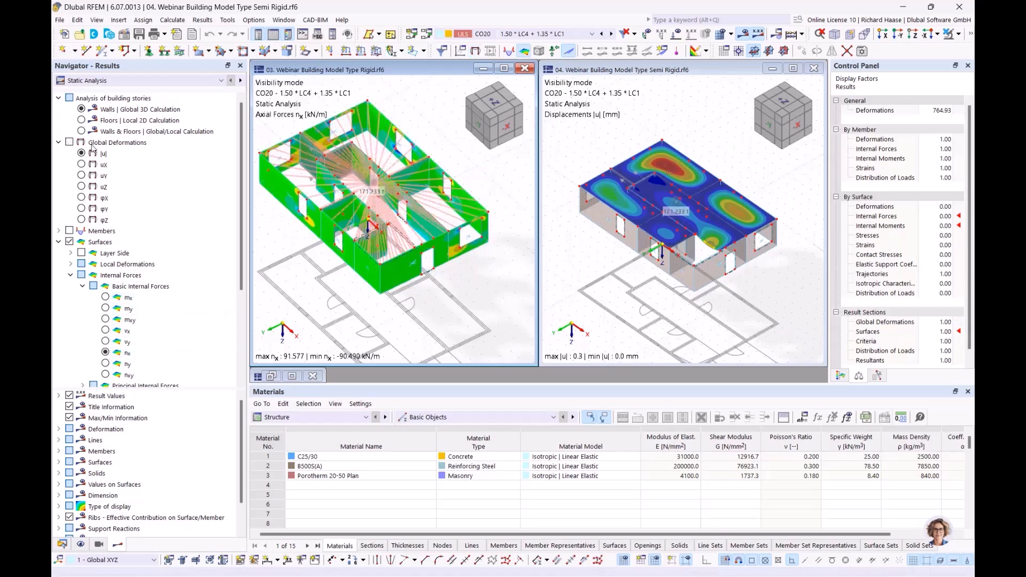
- Show the Semi Rigid model's wall axial forces nx from the global 3D calculation
click(83, 109)
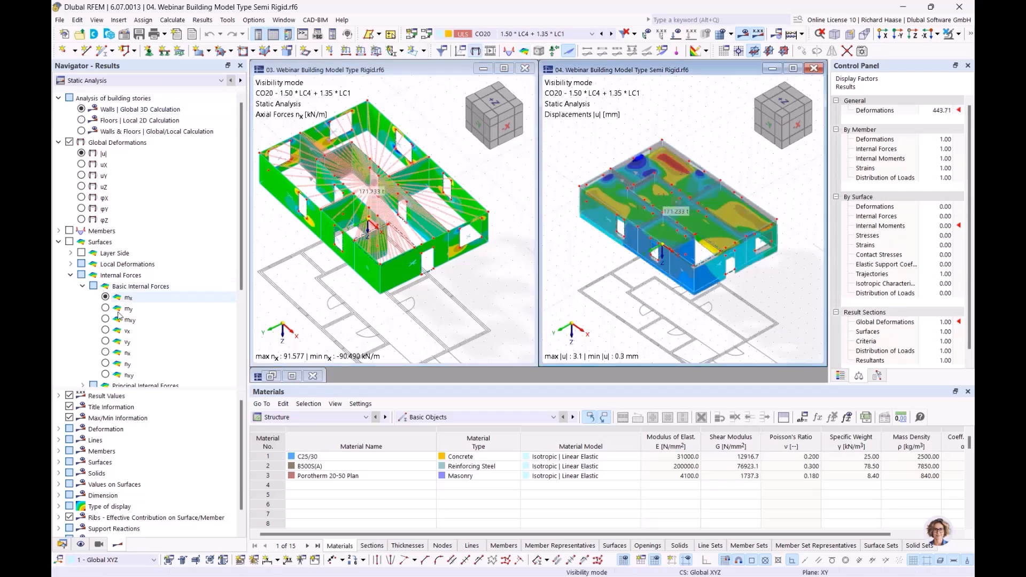
click(105, 352)
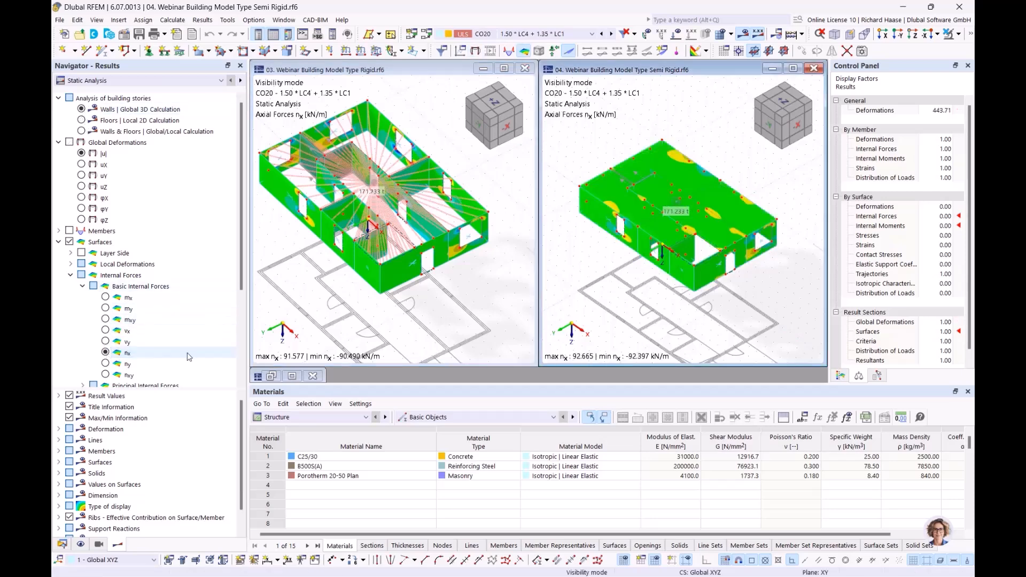
click(528, 263)
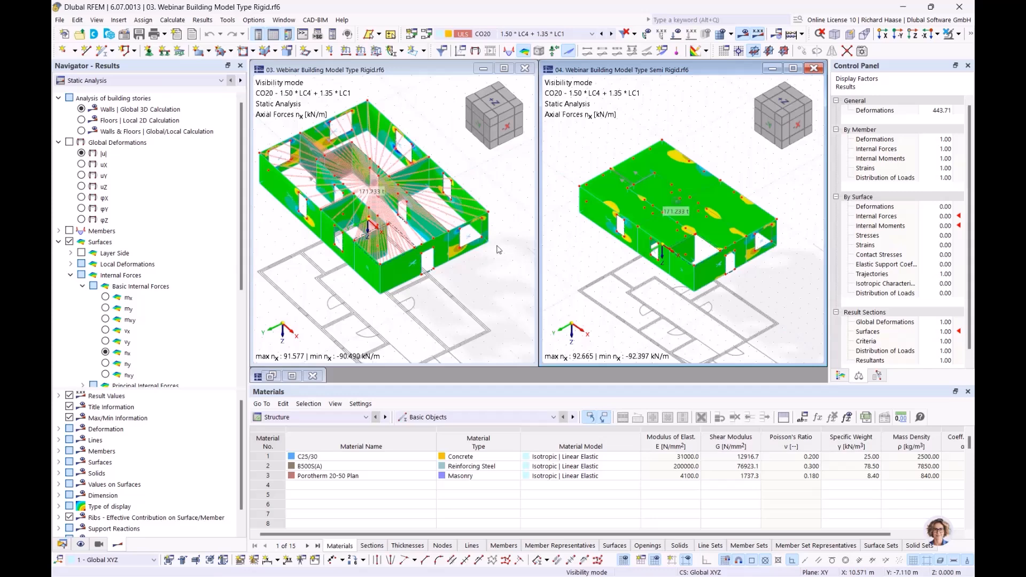
- Pan and zoom to inspect the rigid diaphragm, then show Semi Rigid displacements |u|
middle_drag(412, 330, 458, 328)
scroll(440, 240, up, 6)
middle_drag(342, 249, 402, 249)
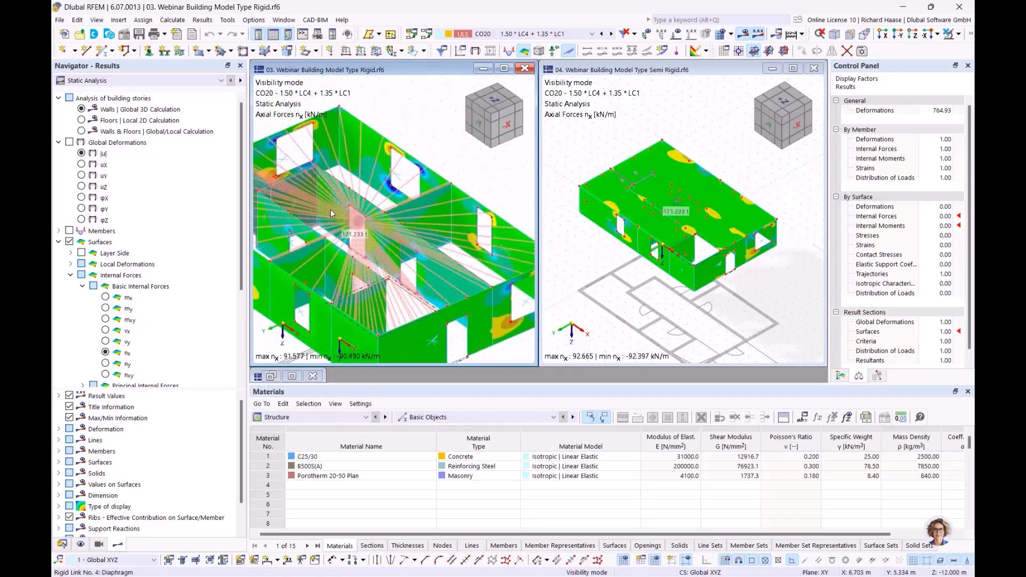
mouse_move(330, 213)
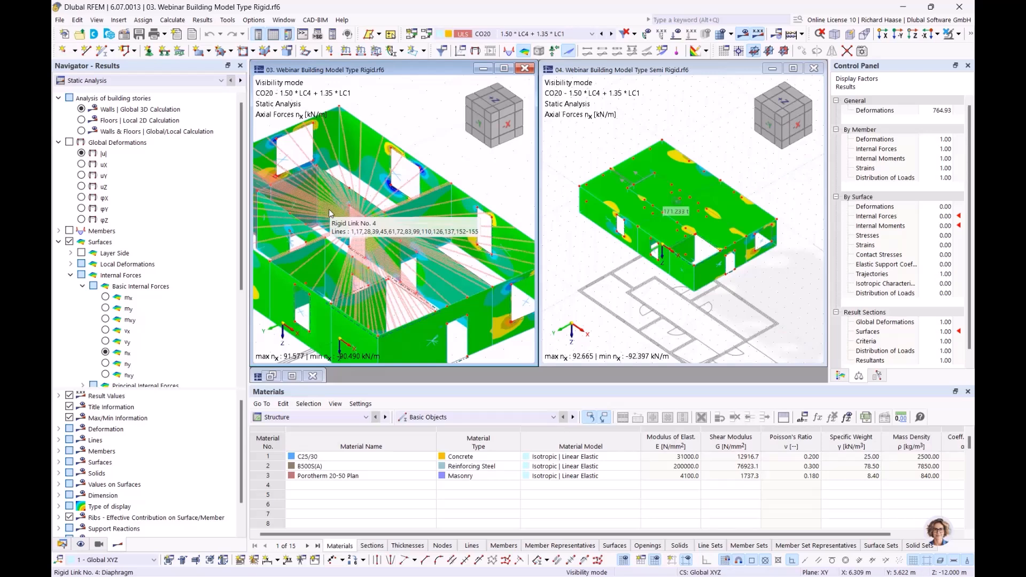
middle_drag(399, 183, 441, 180)
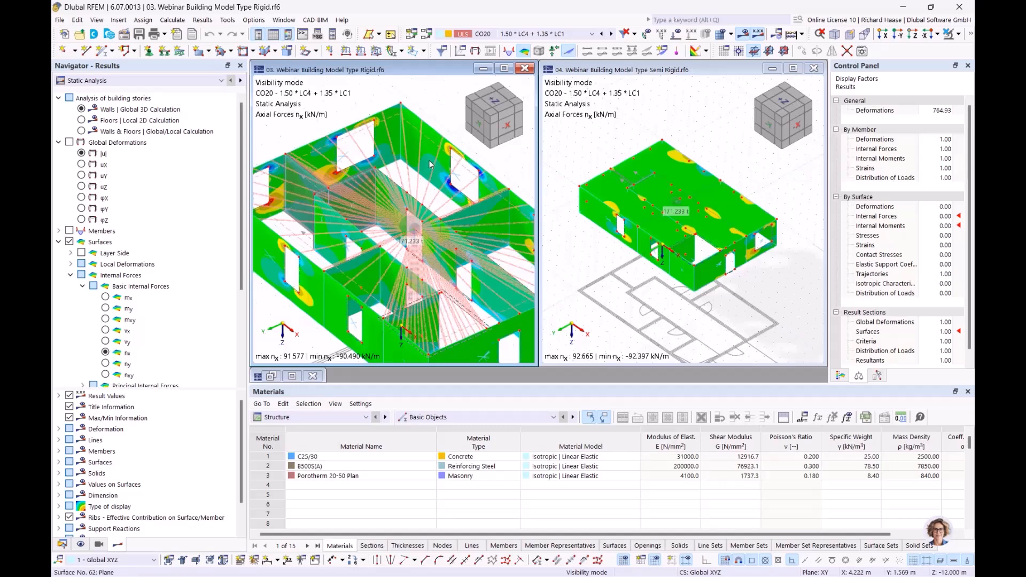
mouse_move(431, 165)
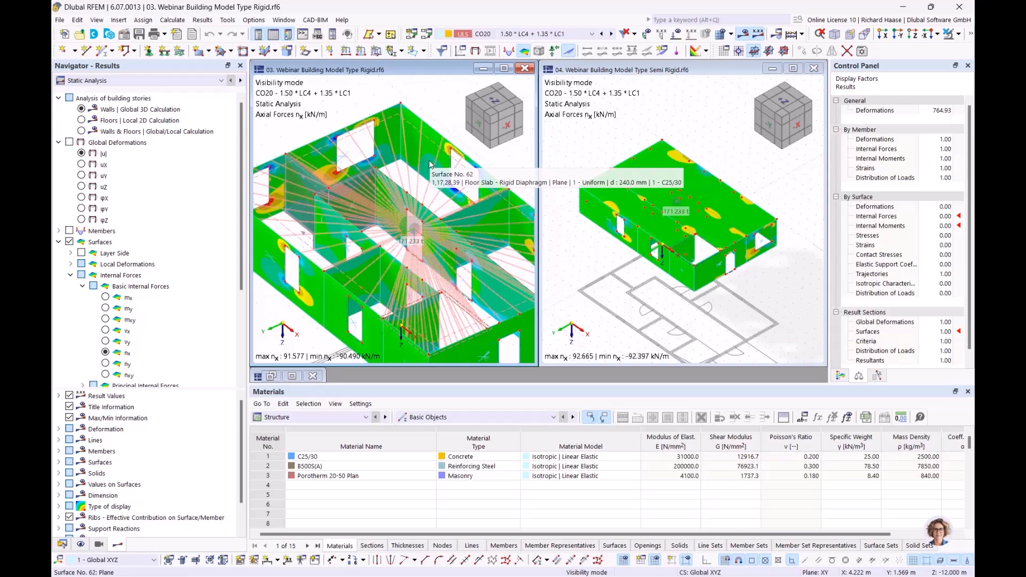
middle_drag(428, 171, 400, 156)
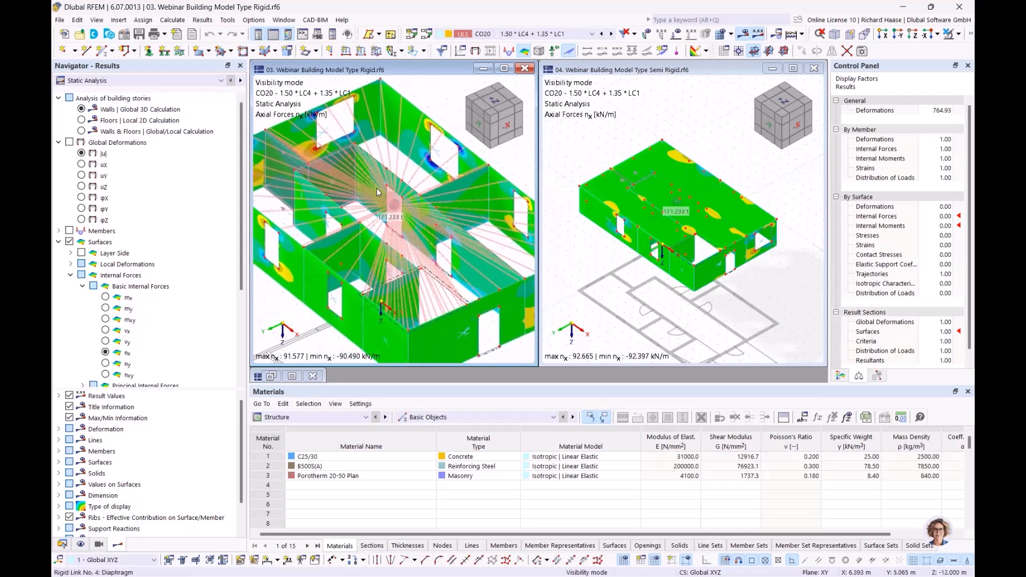
mouse_move(377, 192)
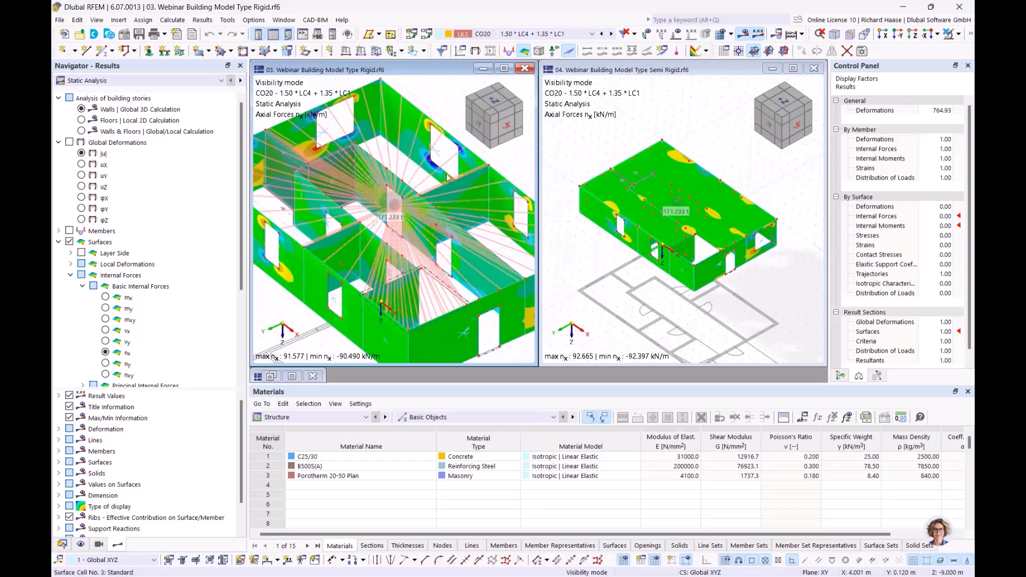
scroll(688, 197, up, 1)
scroll(688, 196, up, 1)
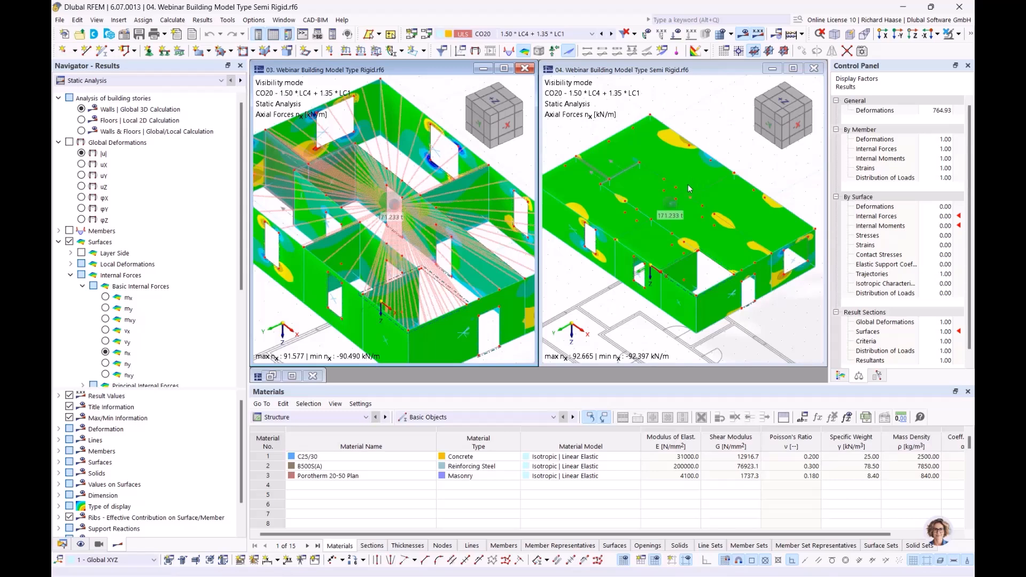
scroll(677, 209, down, 1)
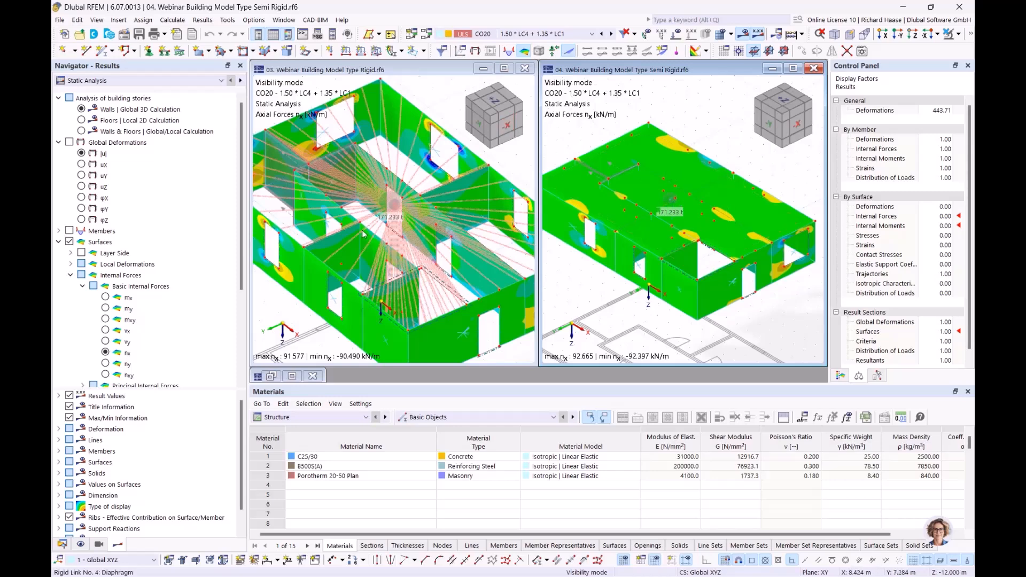
click(81, 153)
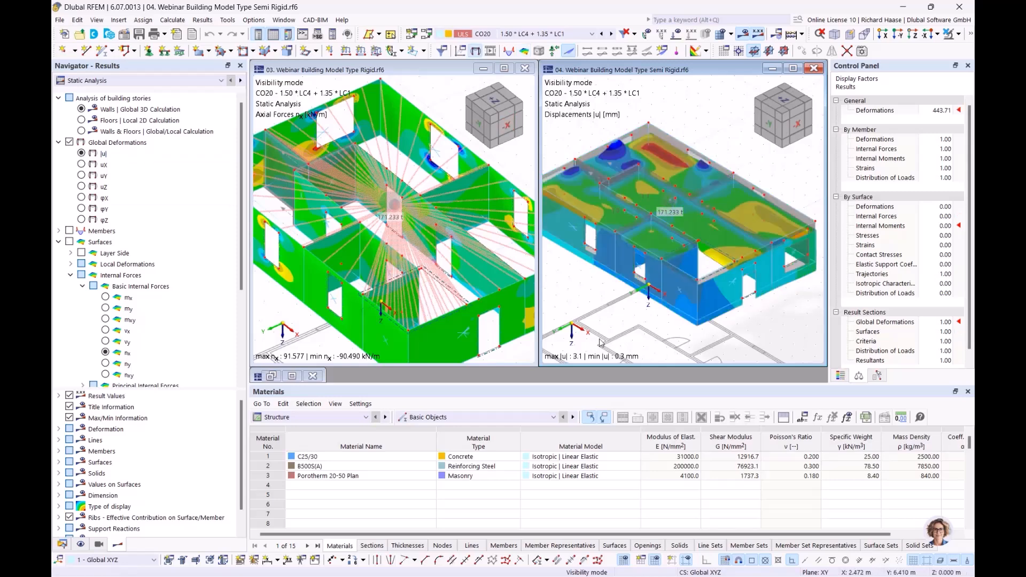
- Show the Rigid model's displacements |u| for CO20 (0.8–1.8 mm) and raise it in view
click(283, 314)
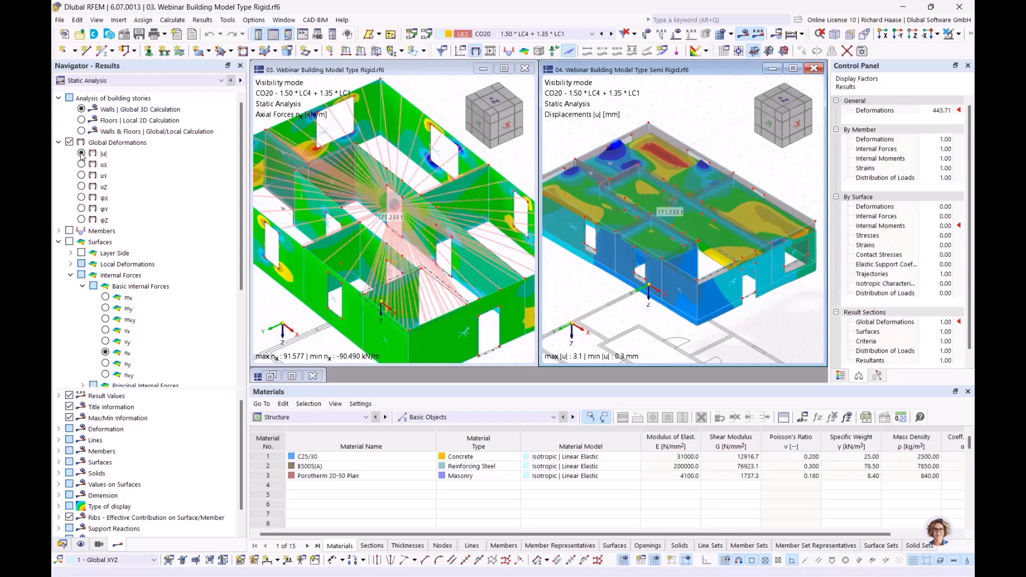
click(81, 153)
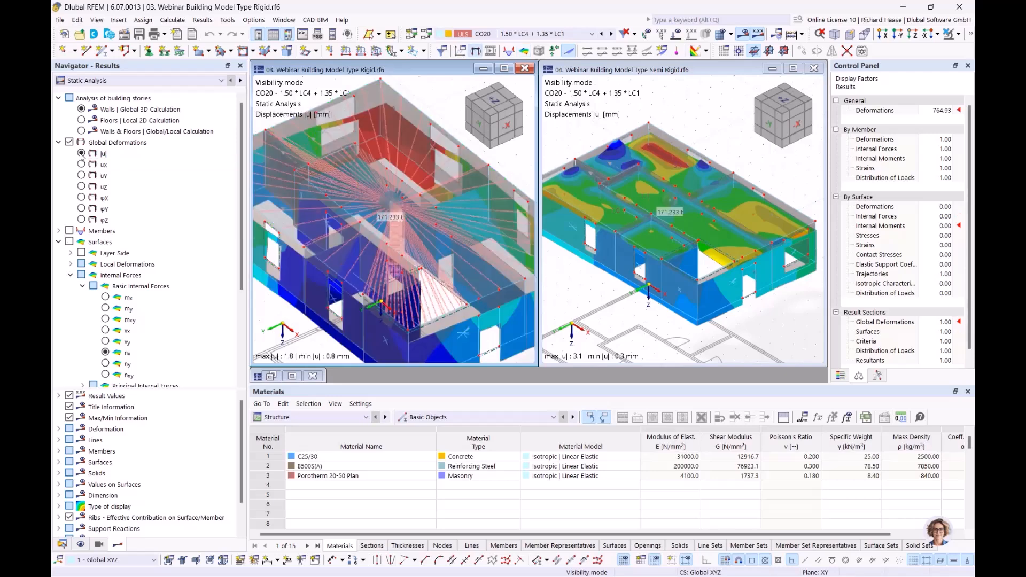
scroll(477, 305, down, 3)
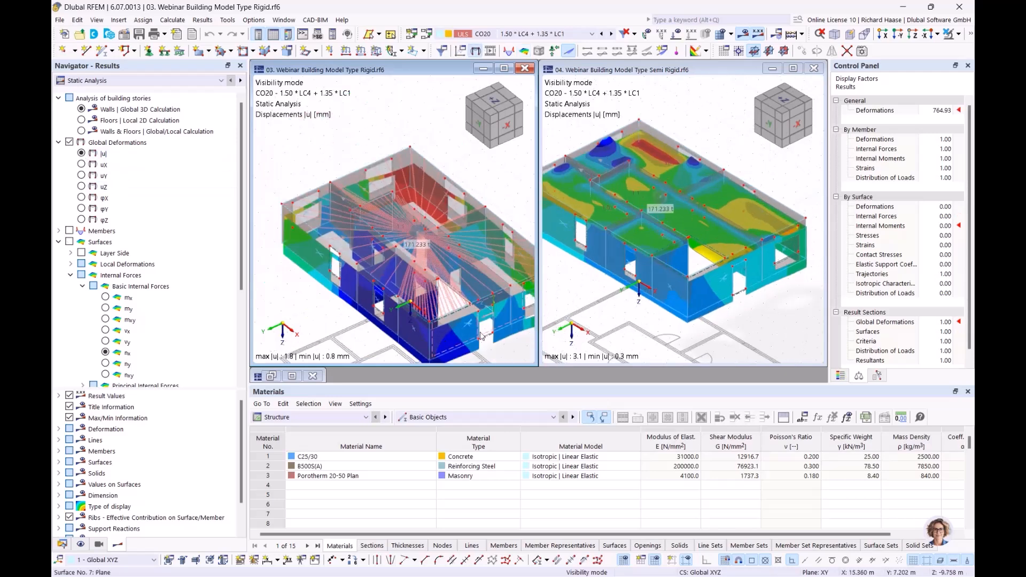
middle_drag(515, 346, 443, 322)
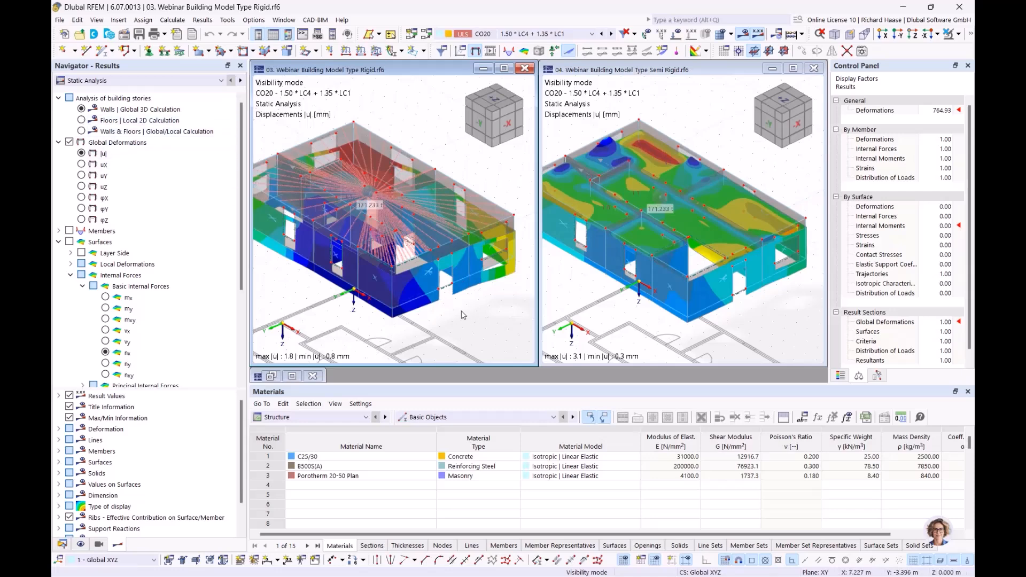
scroll(127, 422, down, 1)
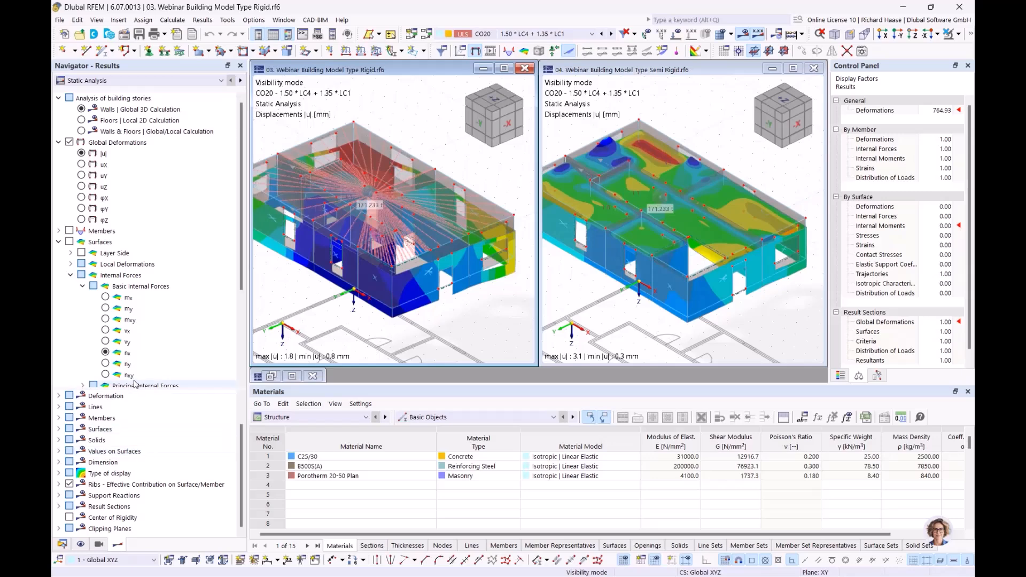
scroll(135, 381, down, 4)
- Label values on surfaces and show the Rigid model's wall moments mx from the global 3D calculation
click(69, 364)
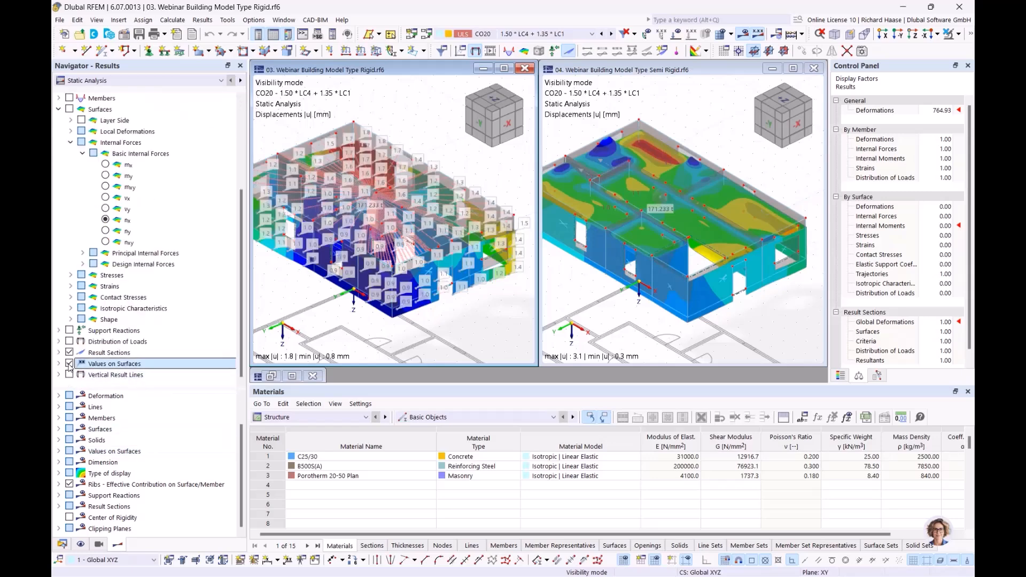
scroll(161, 141, up, 4)
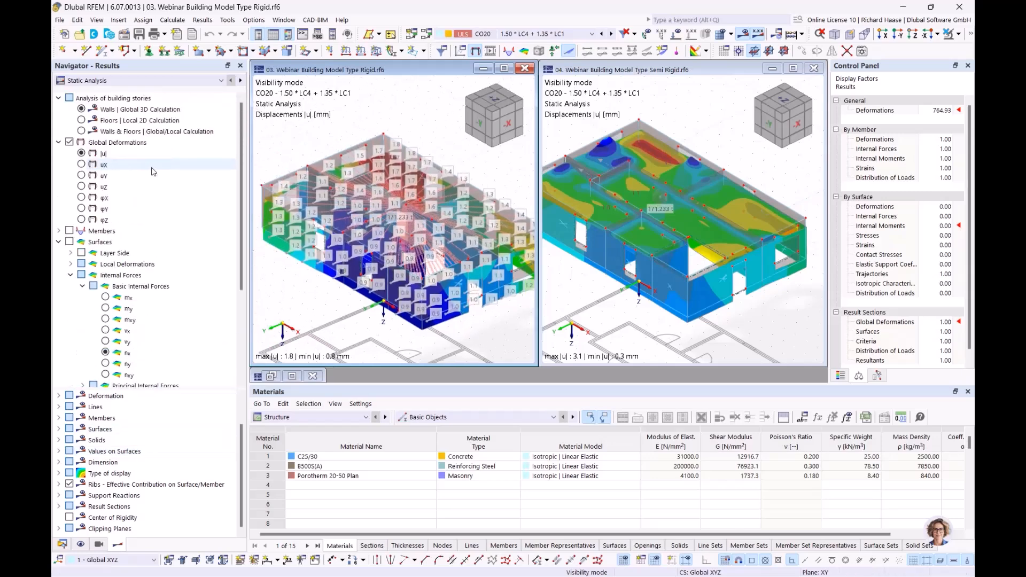
click(82, 110)
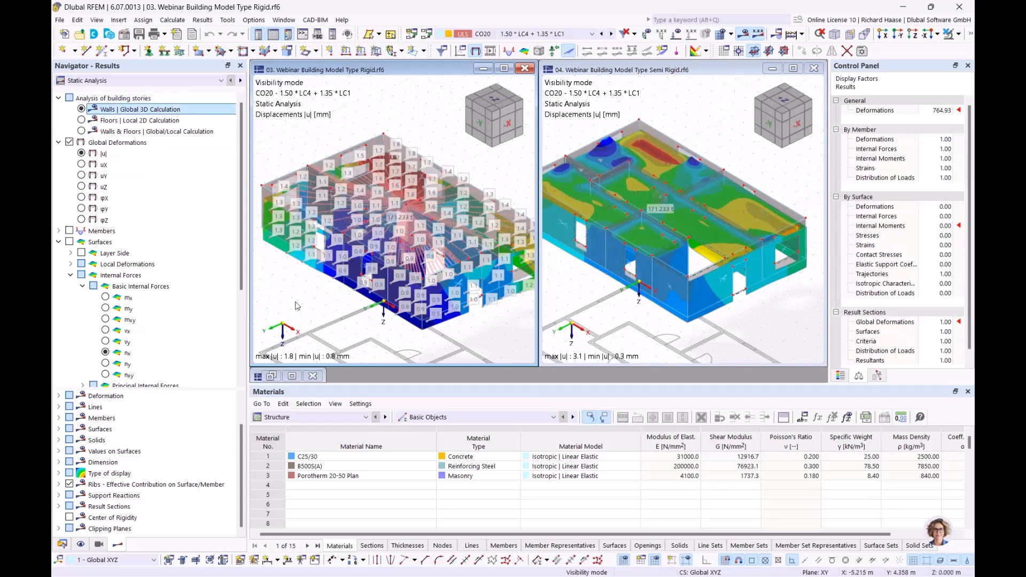
click(105, 297)
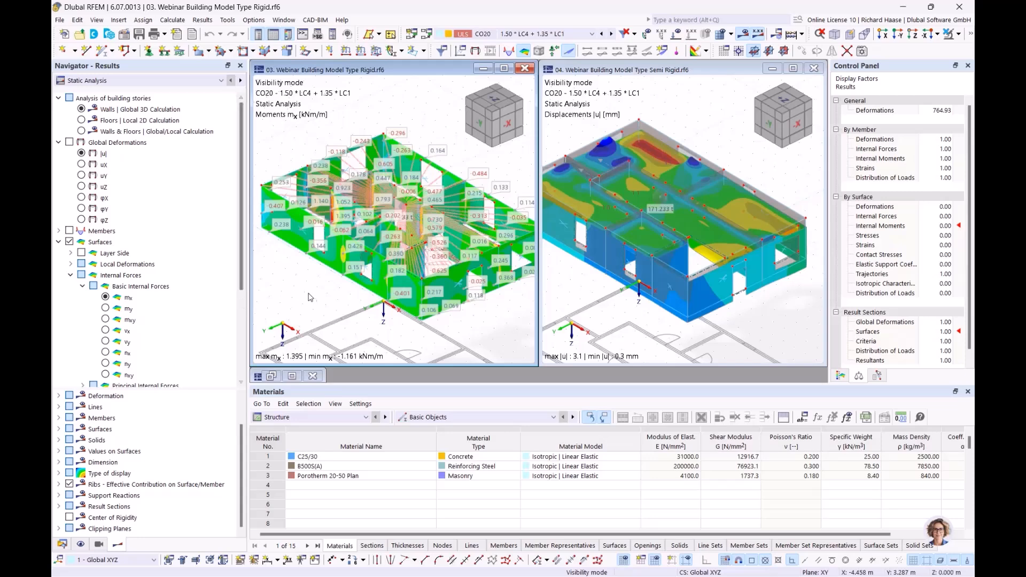
middle_drag(350, 296, 334, 306)
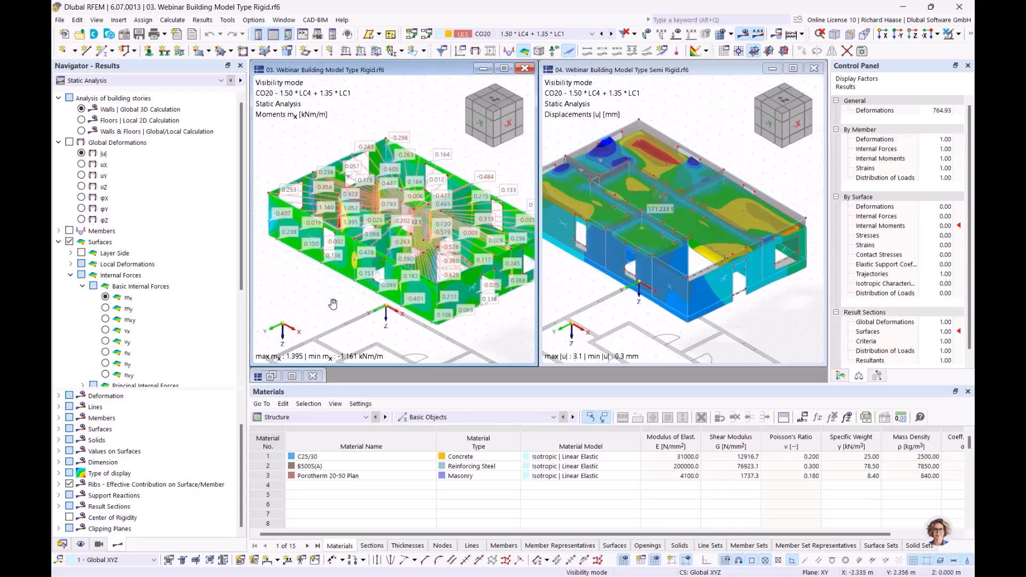
- Maximize the 03 Rigid model window and frame the building so all walls are visible
click(504, 68)
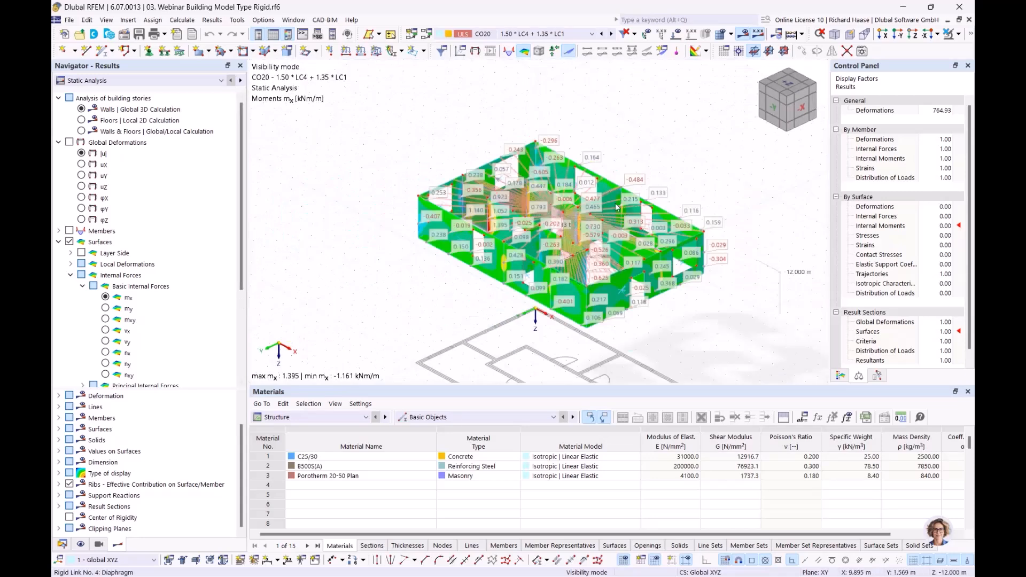
scroll(615, 205, down, 2)
middle_drag(613, 187, 623, 161)
scroll(553, 162, up, 1)
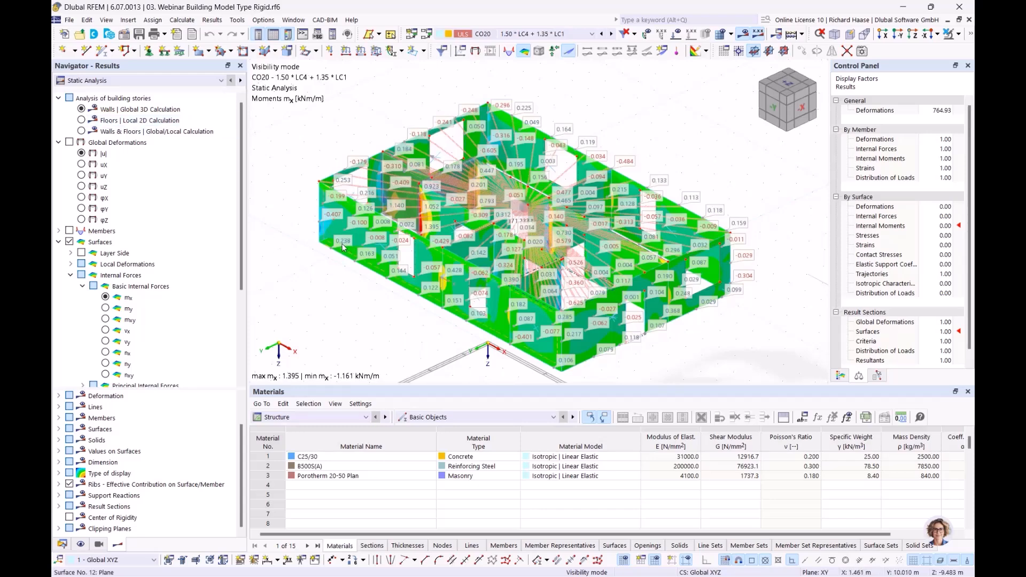
- Show the Rigid model's floor slab mx moments, then walls and floors combined
mouse_move(342, 247)
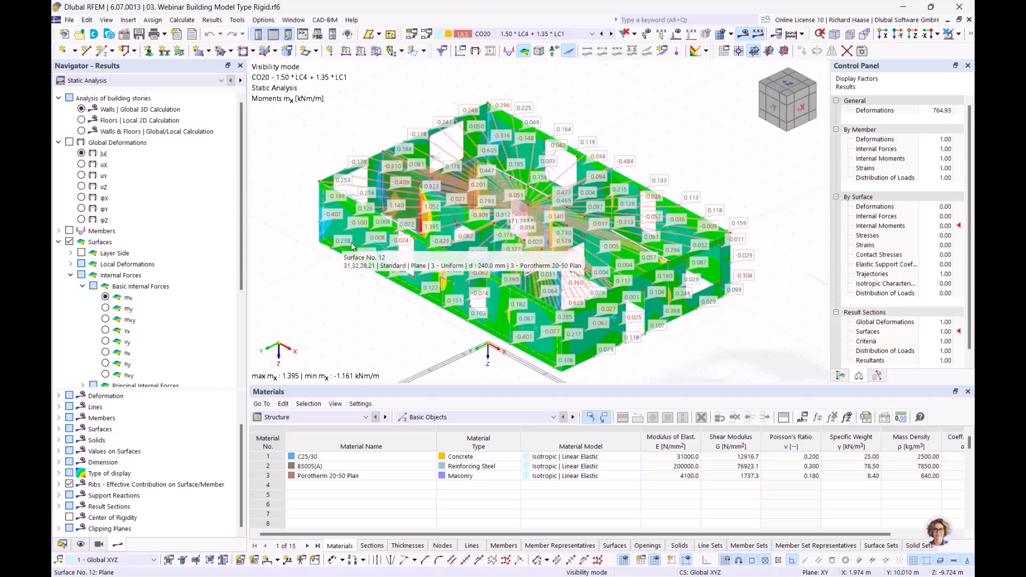
click(81, 121)
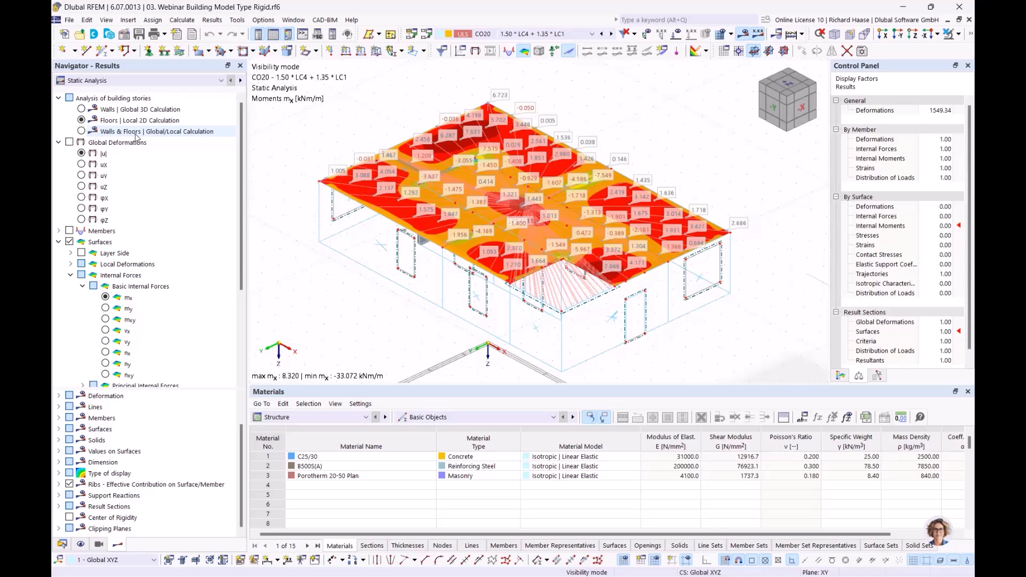
click(141, 112)
click(139, 122)
click(137, 100)
click(137, 120)
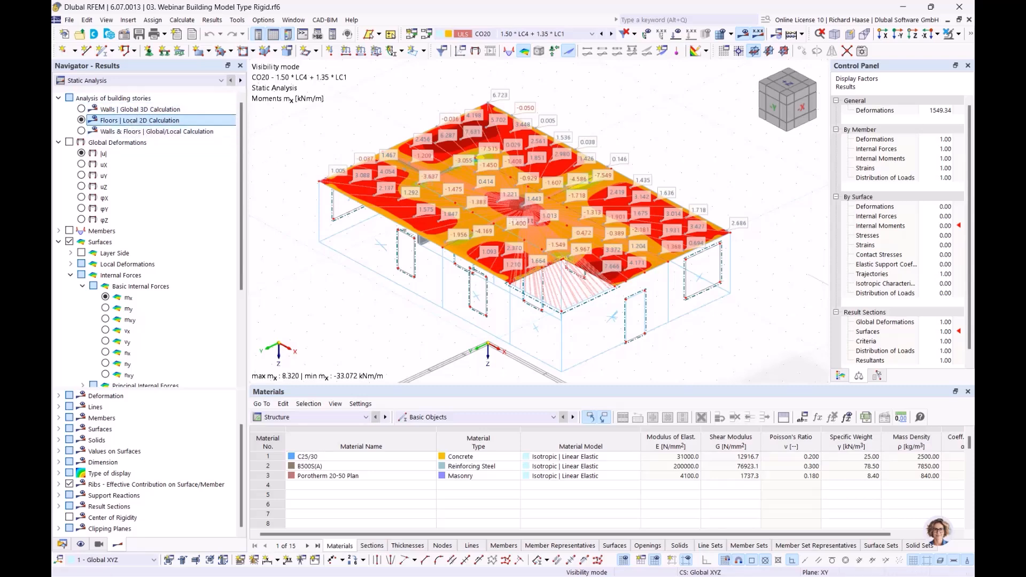
click(81, 132)
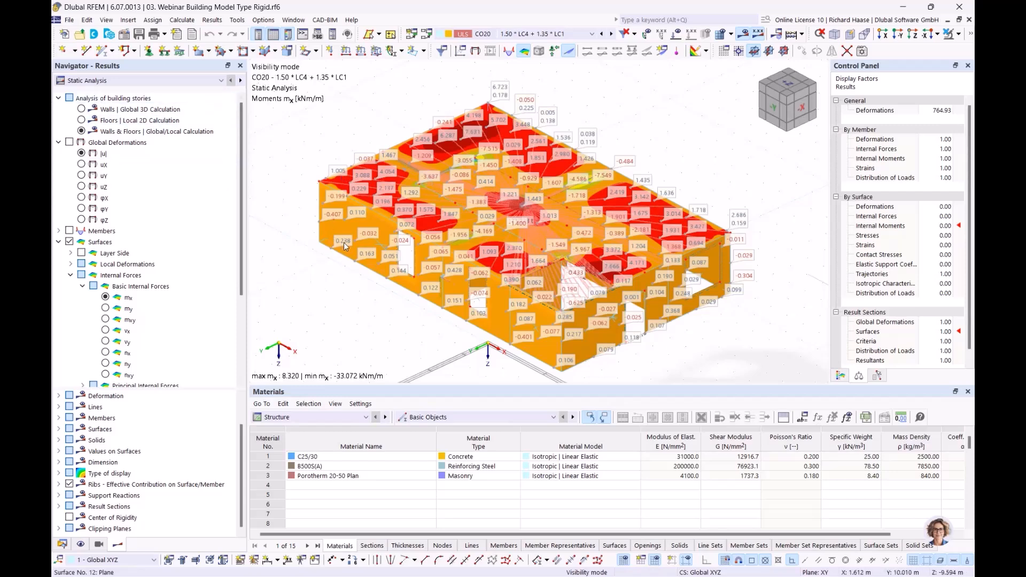
- Flip between wall-only and floor-only mx moments, then bring up the Window menu
click(81, 110)
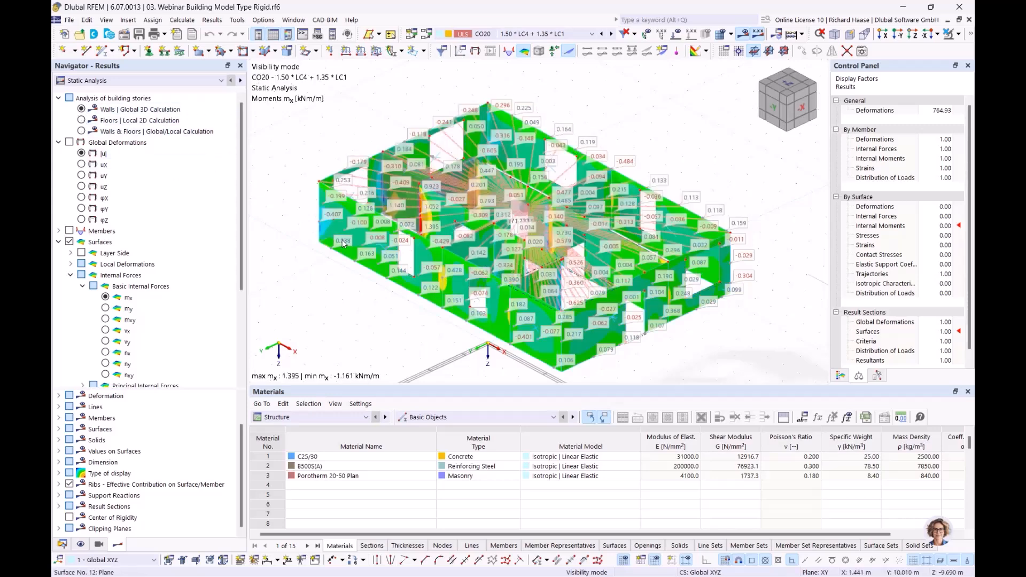
click(82, 119)
click(81, 109)
click(82, 119)
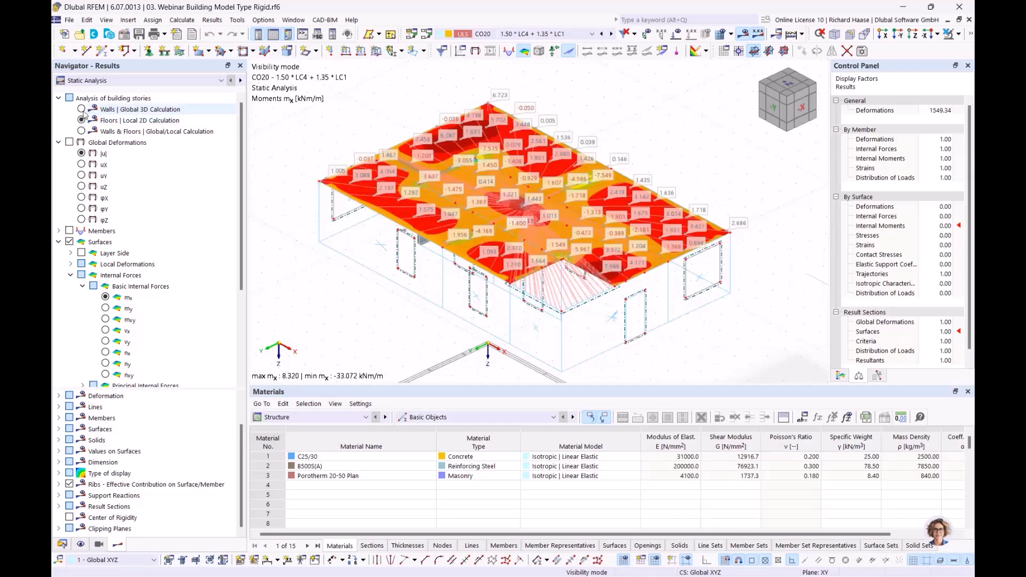
click(81, 109)
click(81, 119)
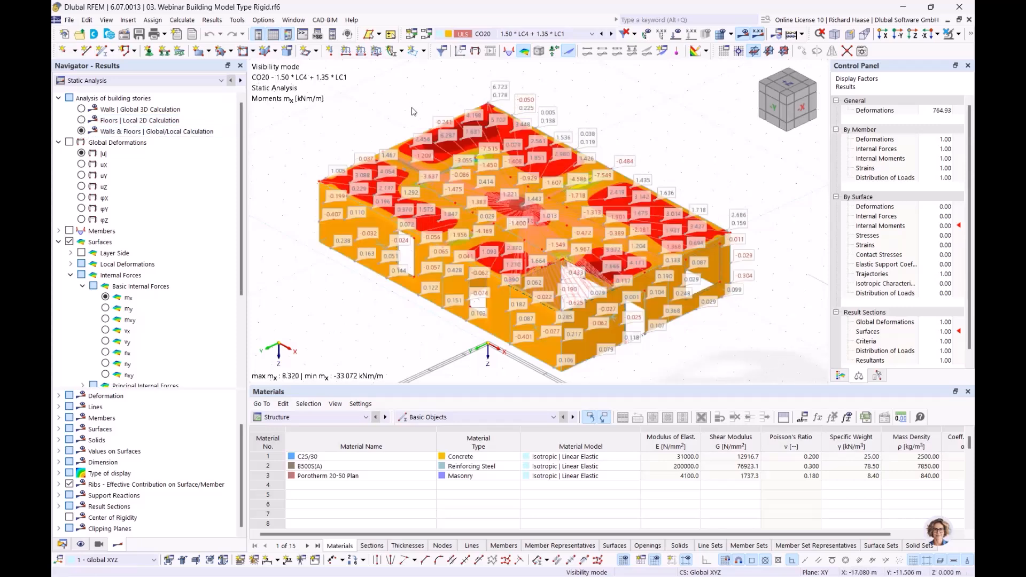
click(294, 19)
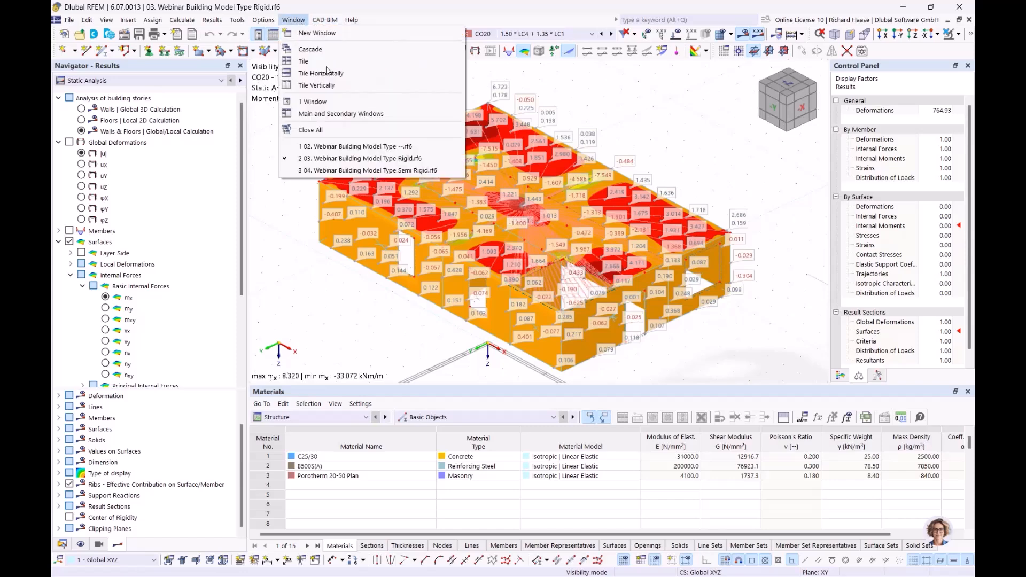
- Switch to the 04 Semi Rigid model and show mx moments with values labelled on surfaces
click(358, 171)
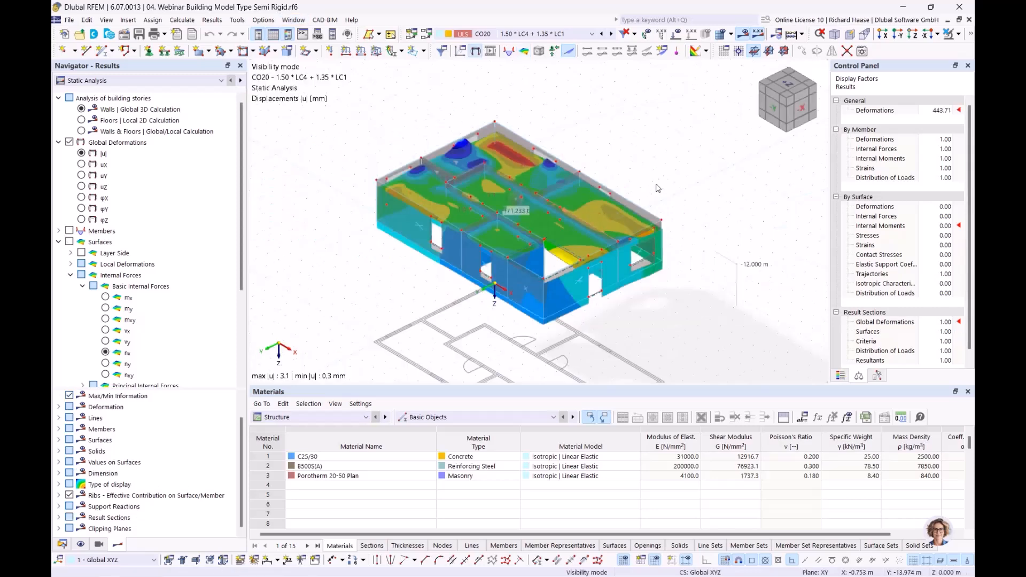
click(105, 298)
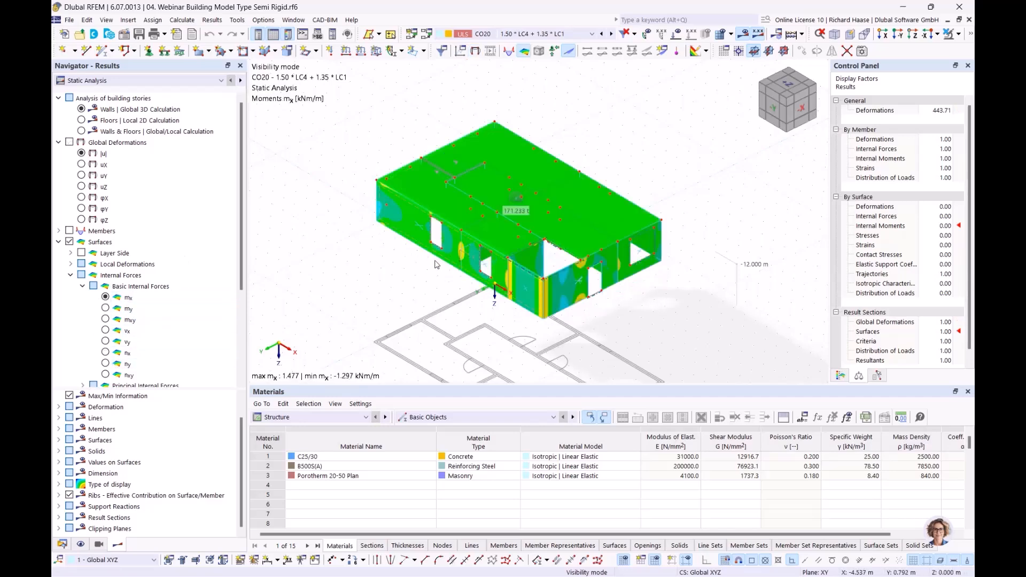
scroll(438, 265, up, 1)
middle_drag(438, 265, 396, 268)
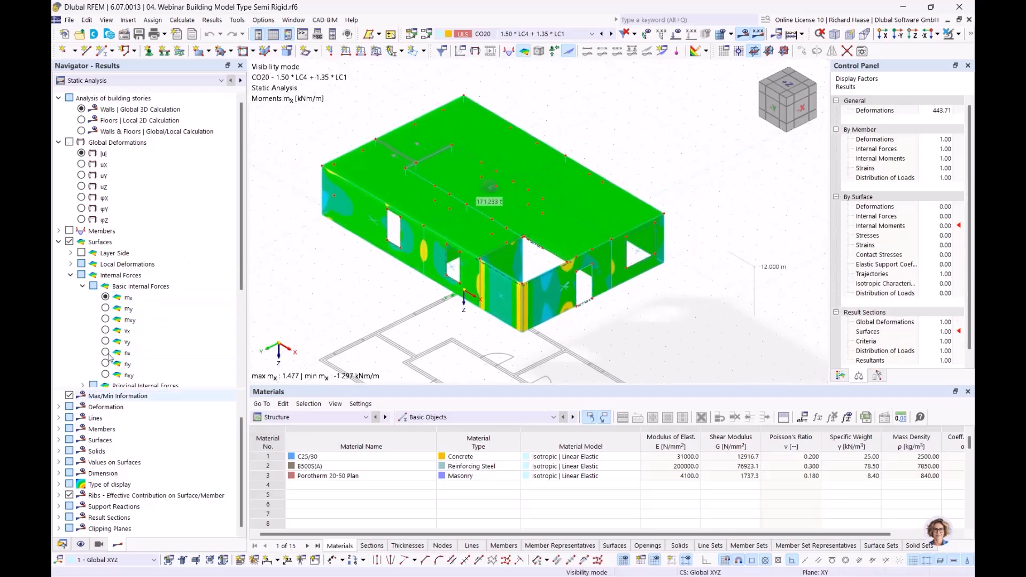
scroll(72, 353, down, 4)
click(69, 364)
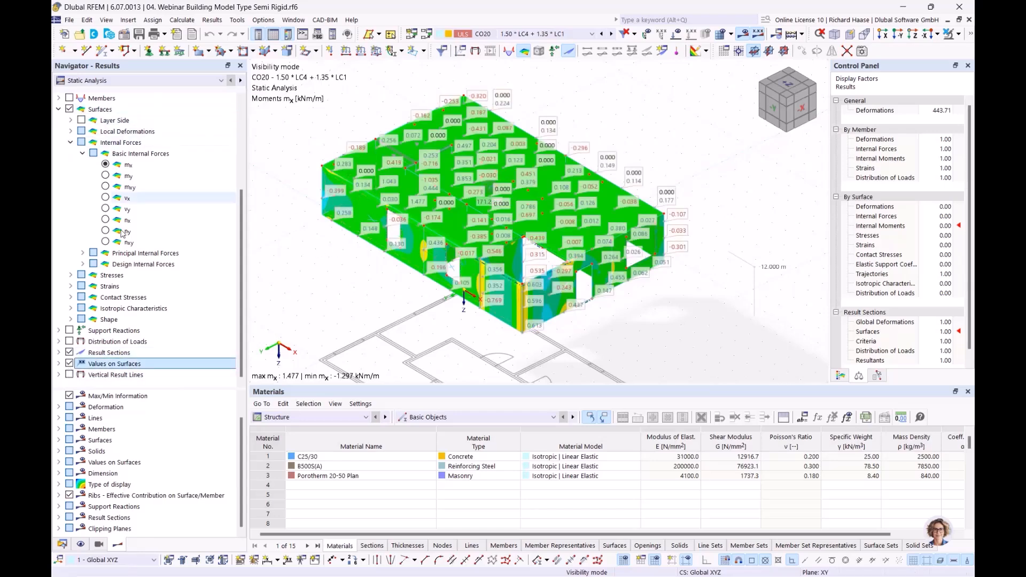
- Compare the Semi Rigid mx moments for floors, walls and walls & floors combined
scroll(83, 134, up, 4)
click(81, 120)
click(81, 132)
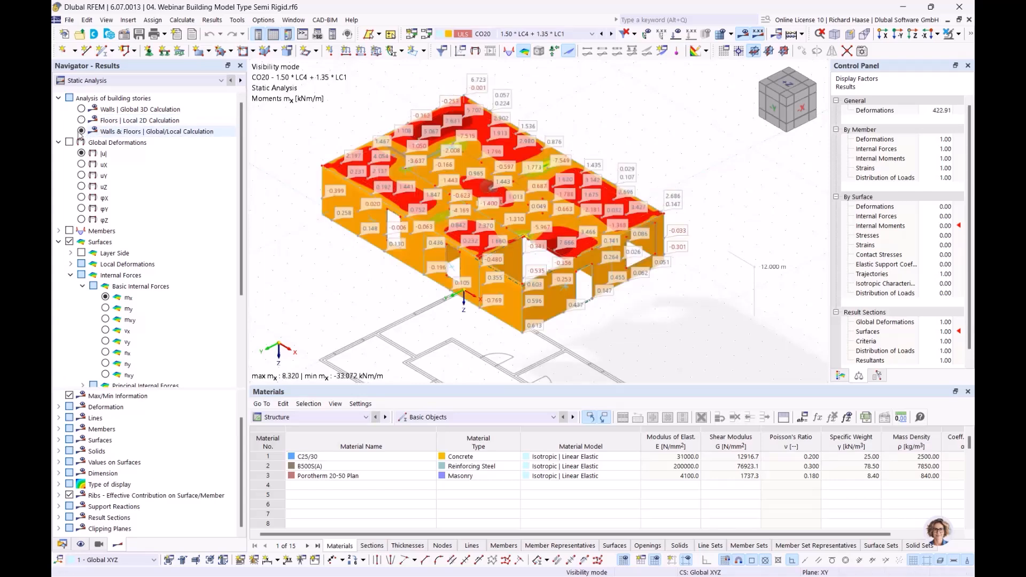
click(81, 109)
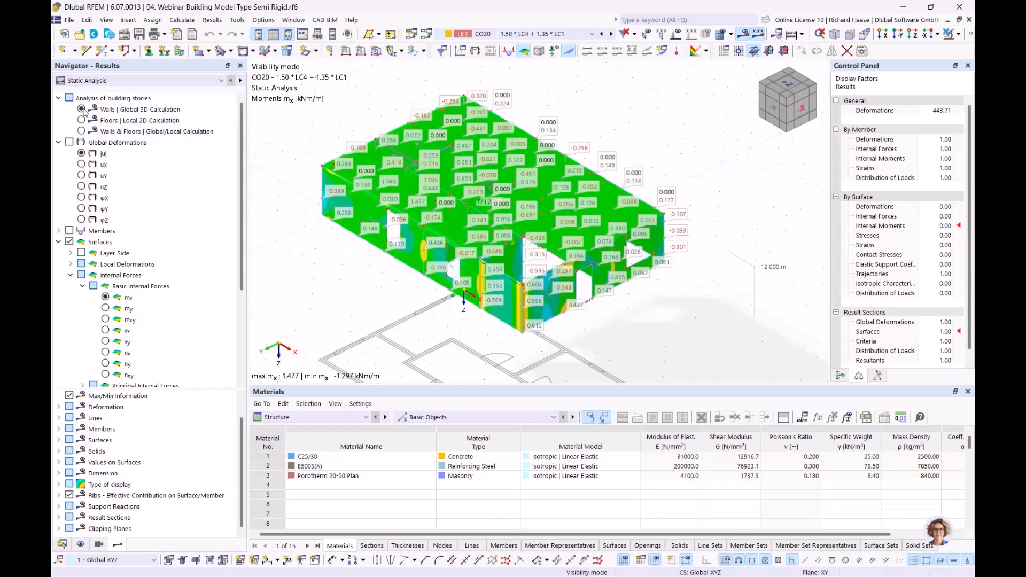
click(81, 121)
click(82, 131)
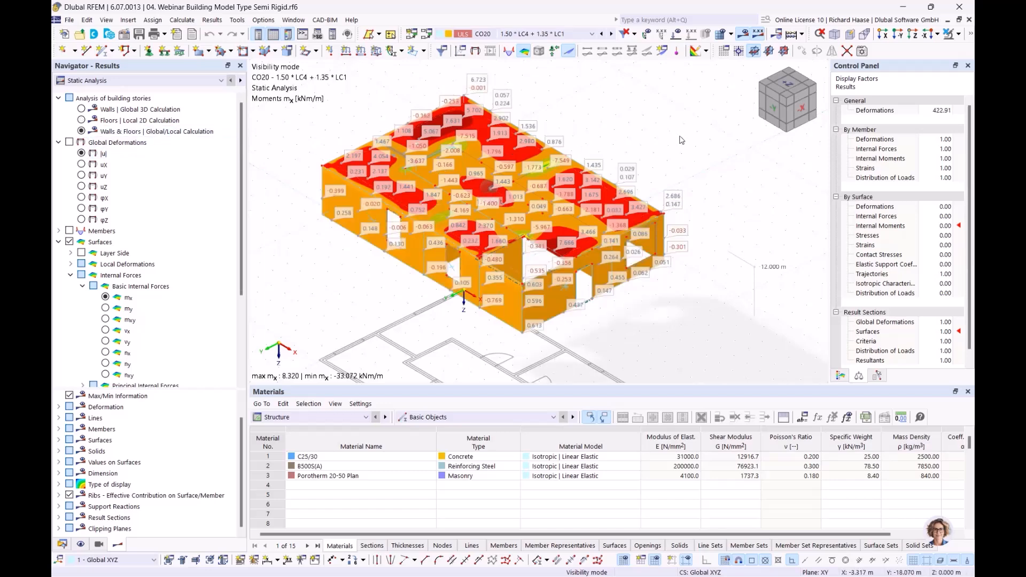
- Show global displacements |u| for walls, floors, then walls & floors, and list open models
click(82, 154)
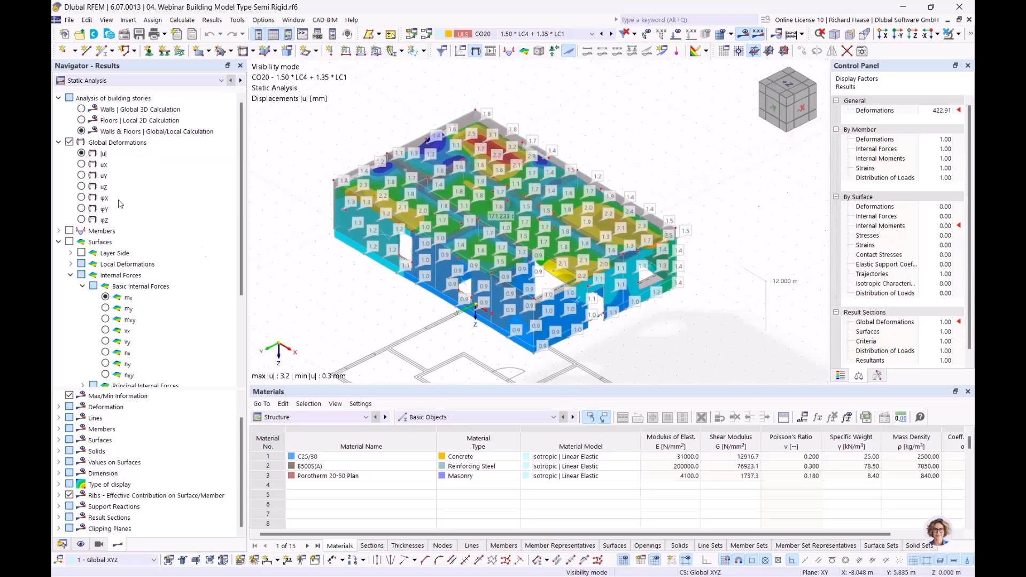
click(81, 109)
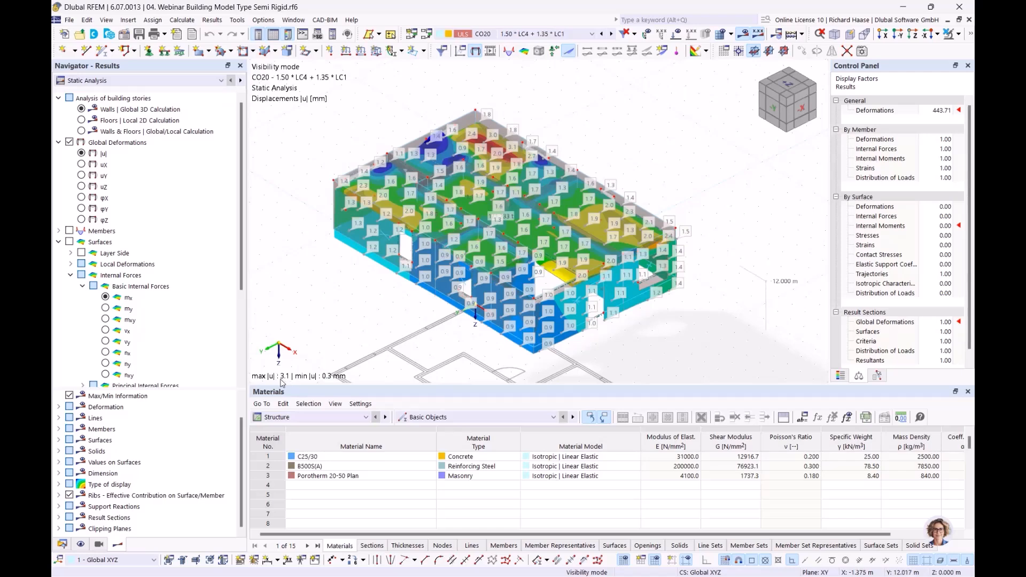
click(82, 120)
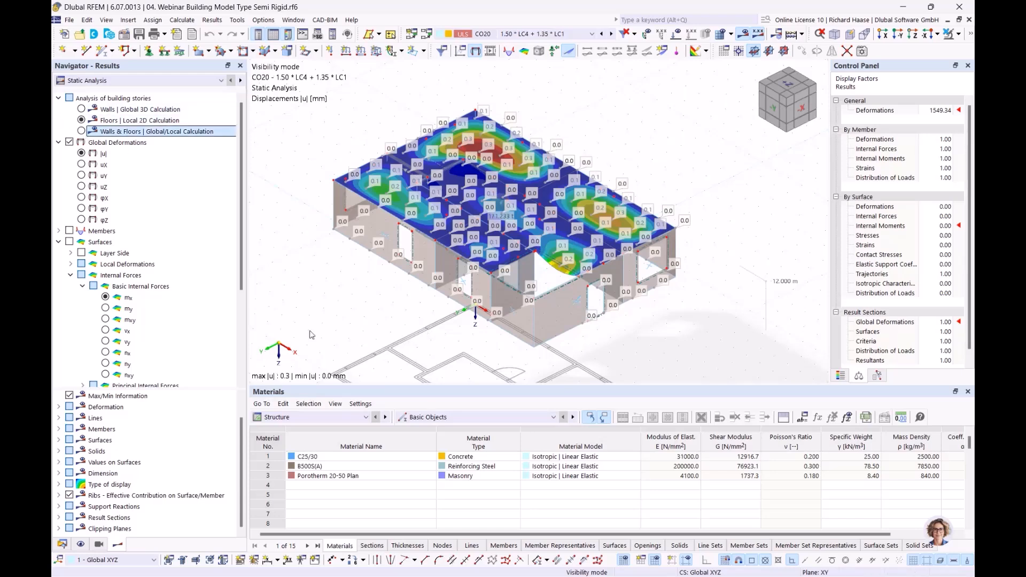
key(space)
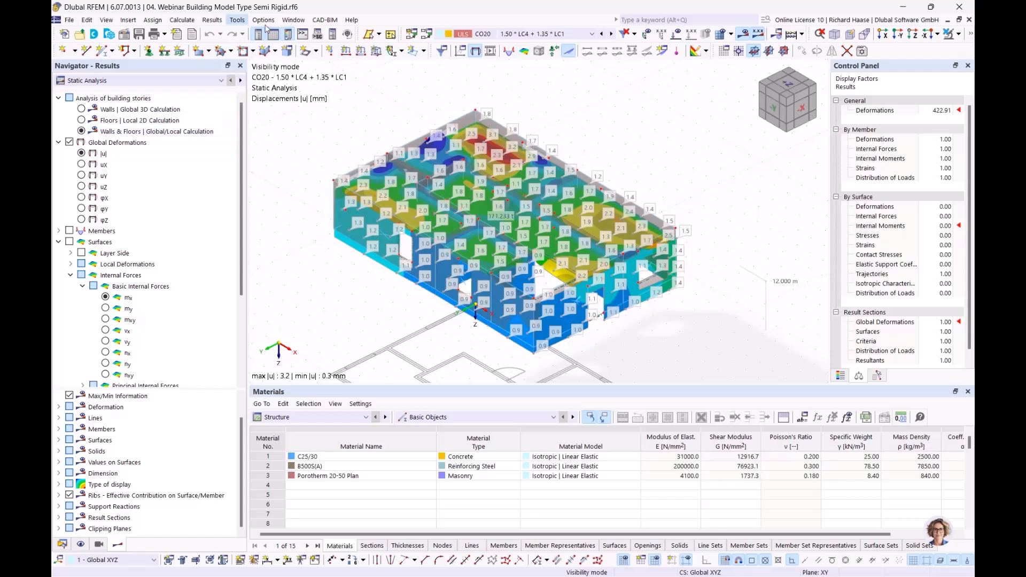
click(293, 20)
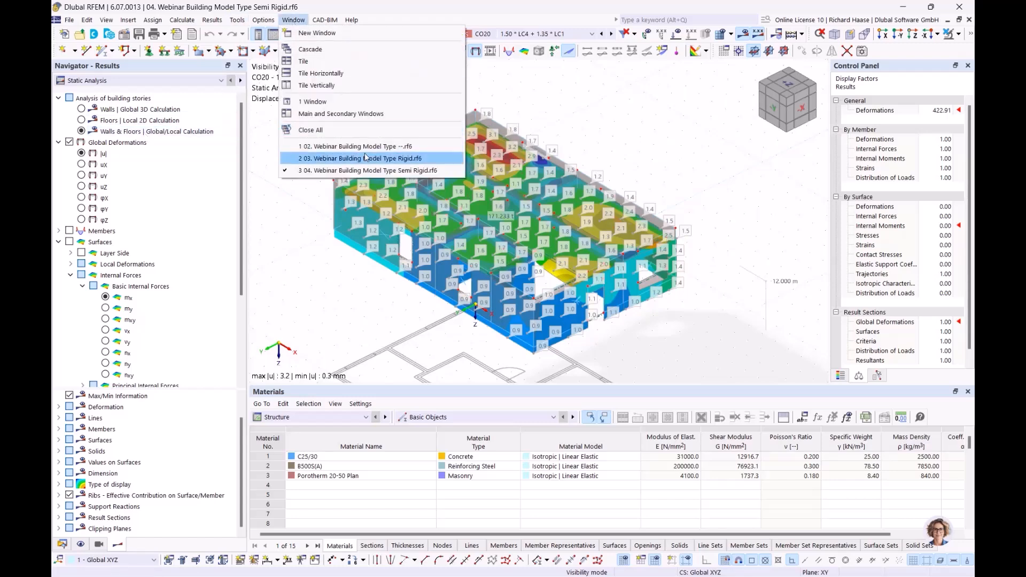
- In the 03 Rigid model, show displacements |u| for walls, floors, then walls & floors
click(321, 158)
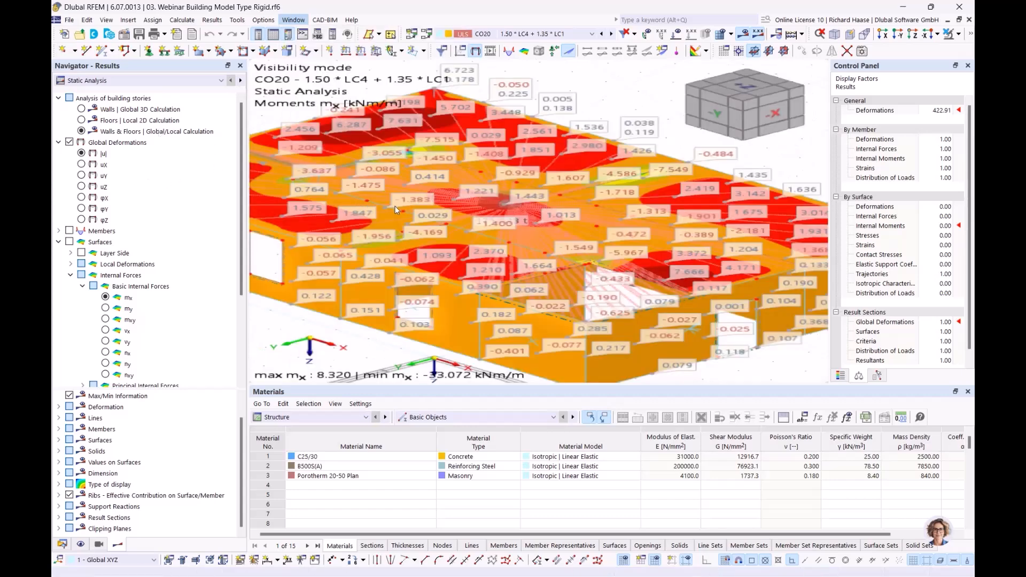
click(81, 154)
click(82, 109)
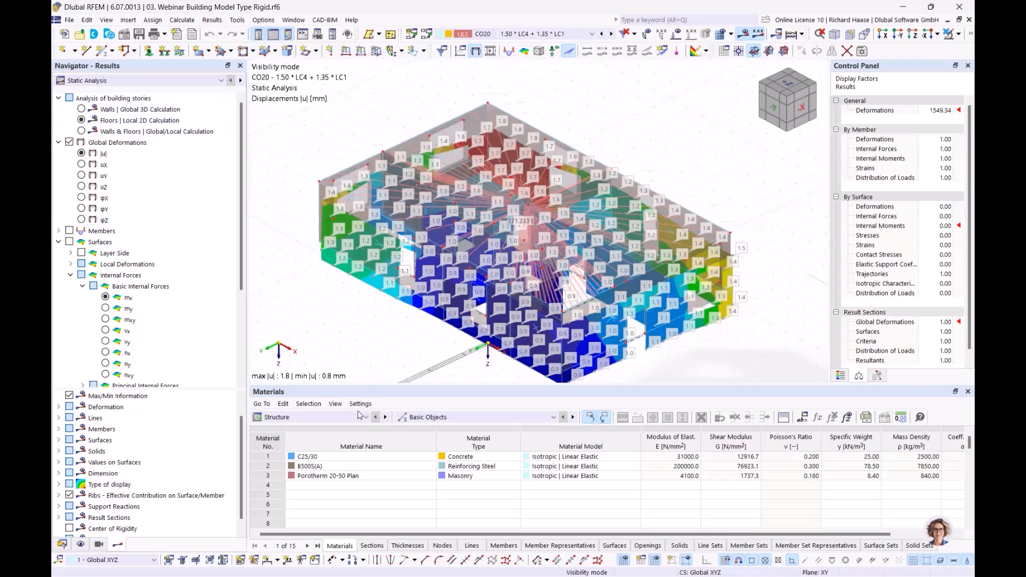
click(81, 120)
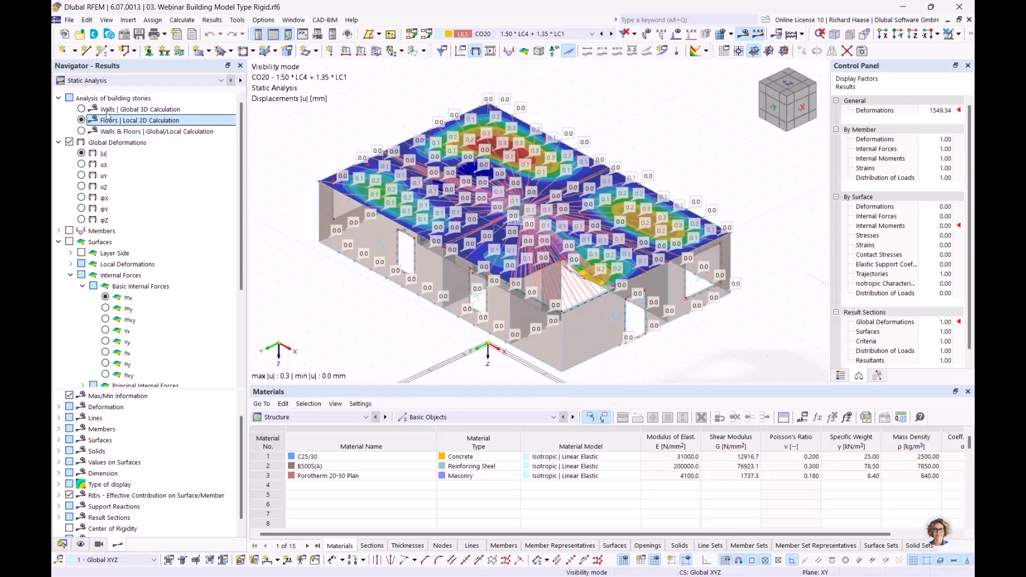
click(85, 131)
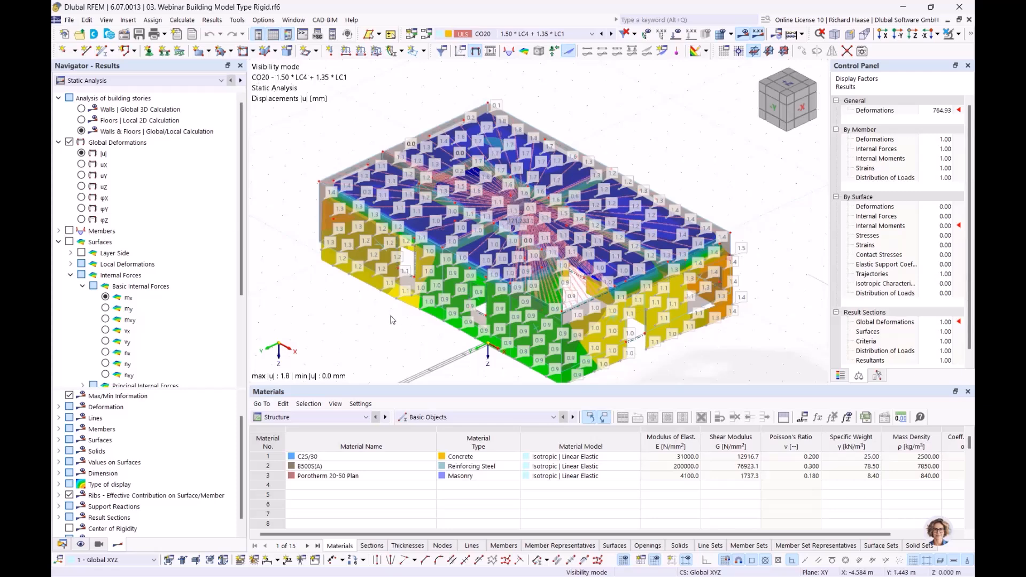
- Remove the surface value labels and advance to the 'Shear walls and deep beams' slide
scroll(75, 364, down, 4)
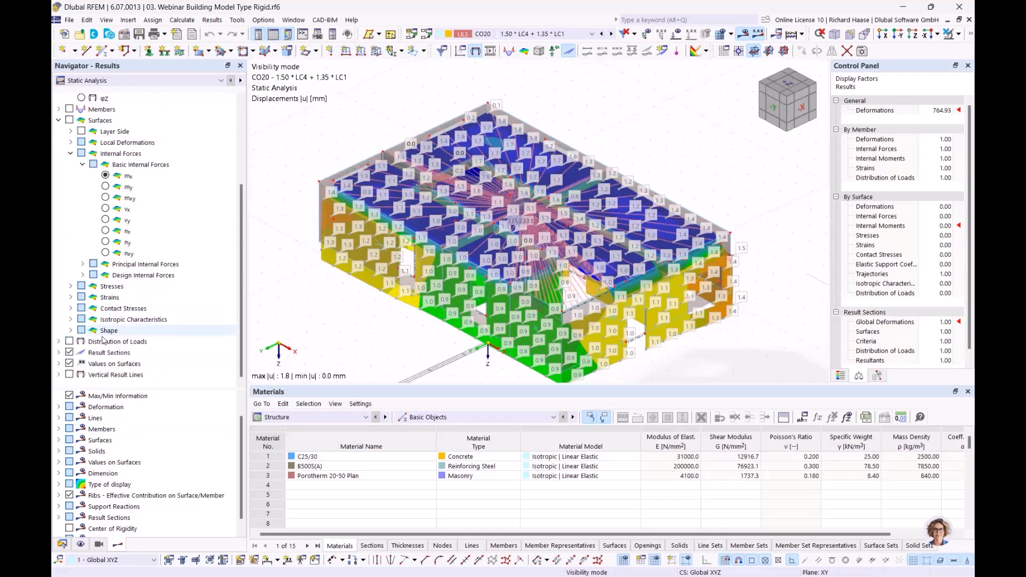
click(69, 364)
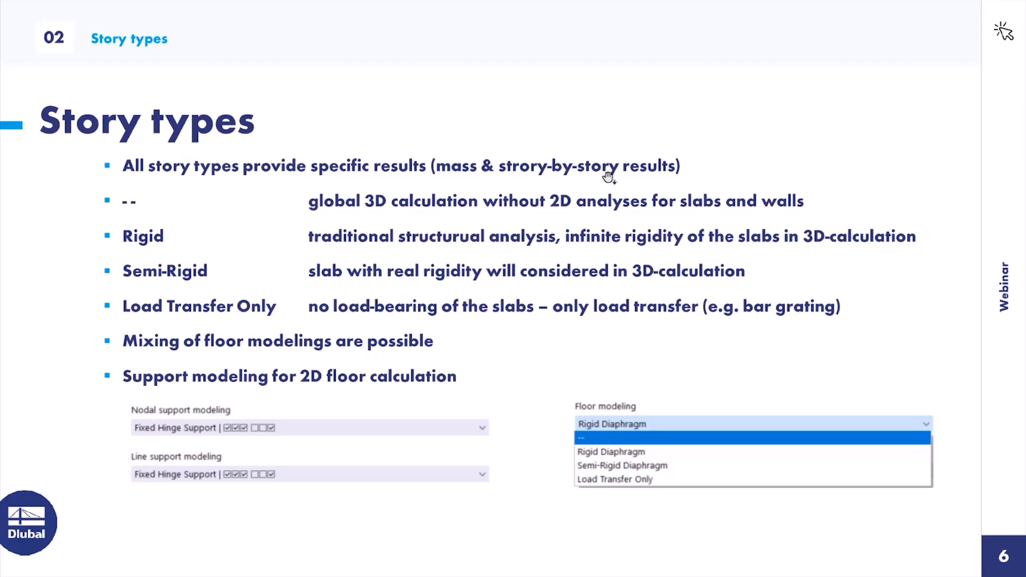
key(Right)
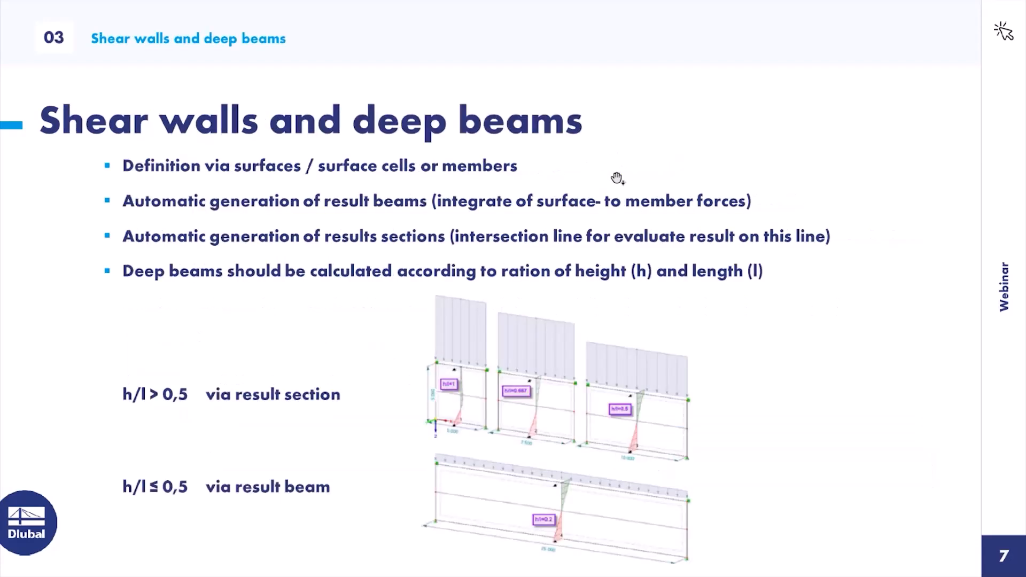
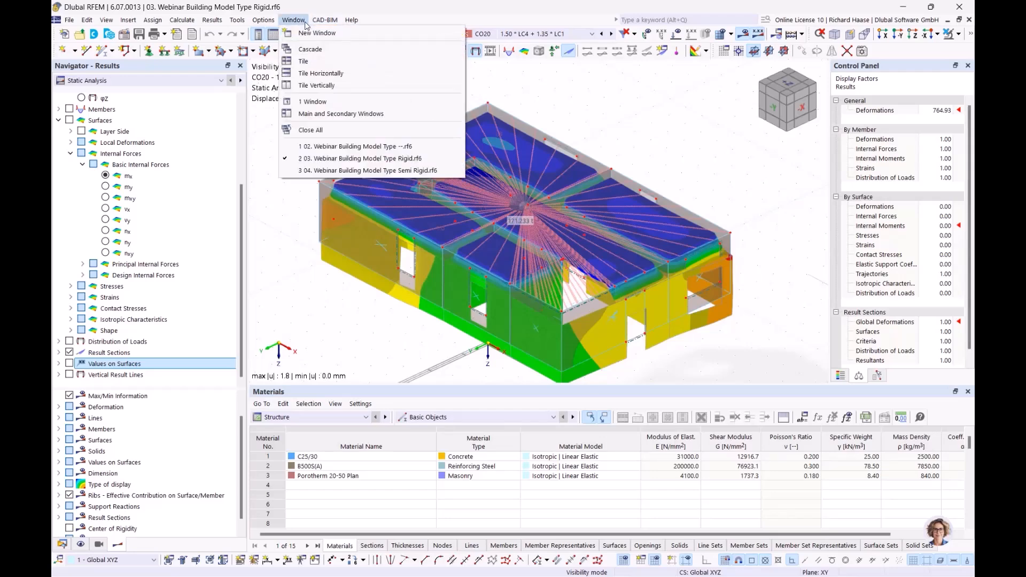
- Activate the 02 Webinar Building Model and list its Building Model > Shear Walls data
click(321, 146)
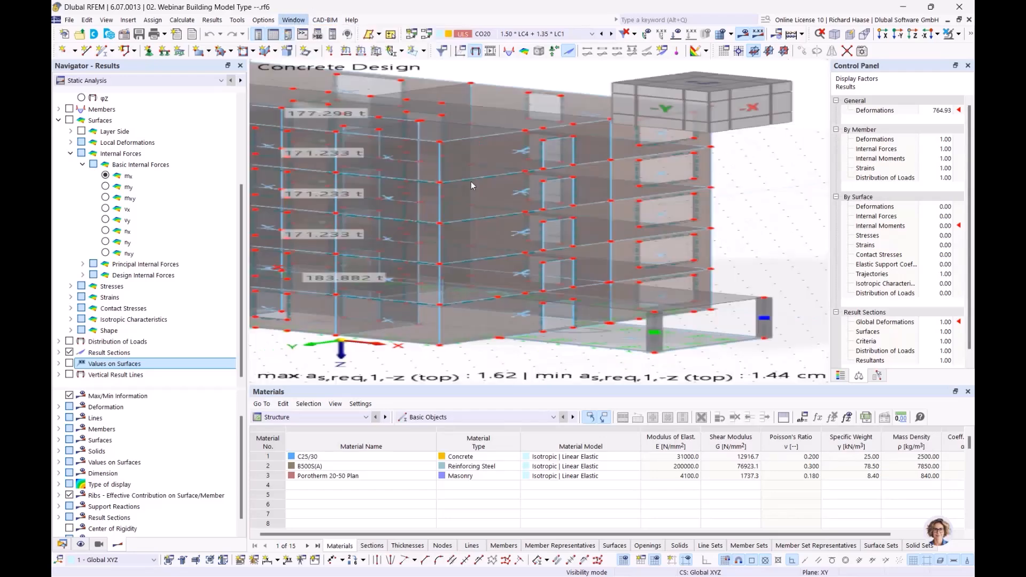
middle_drag(615, 188, 604, 207)
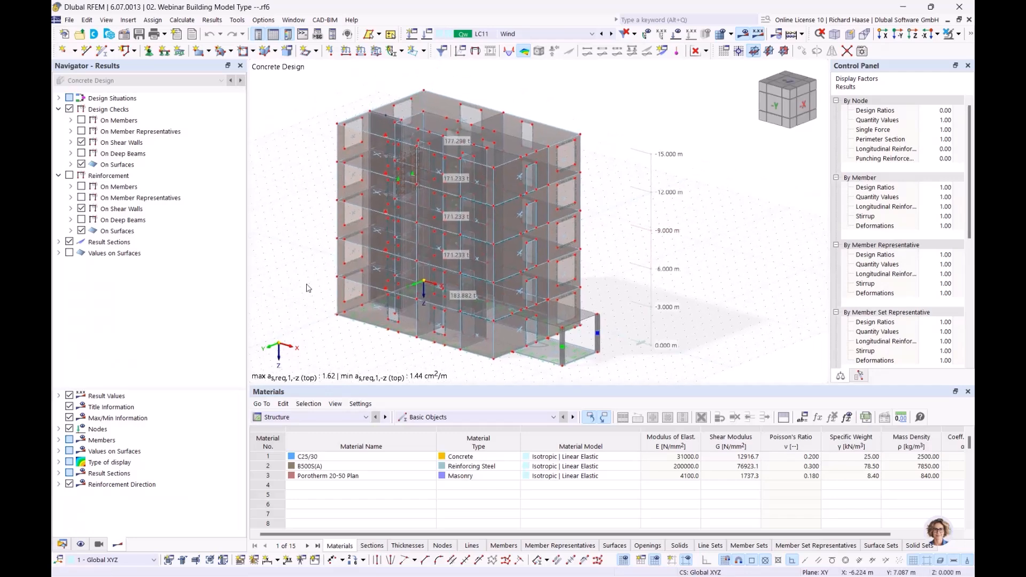
click(62, 544)
scroll(215, 338, down, 5)
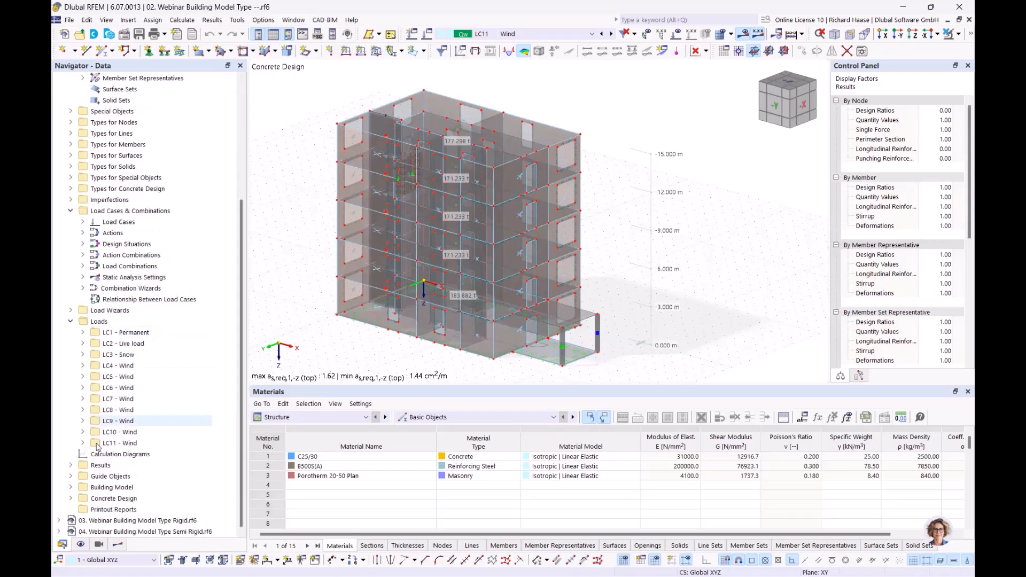
click(70, 488)
scroll(178, 393, down, 2)
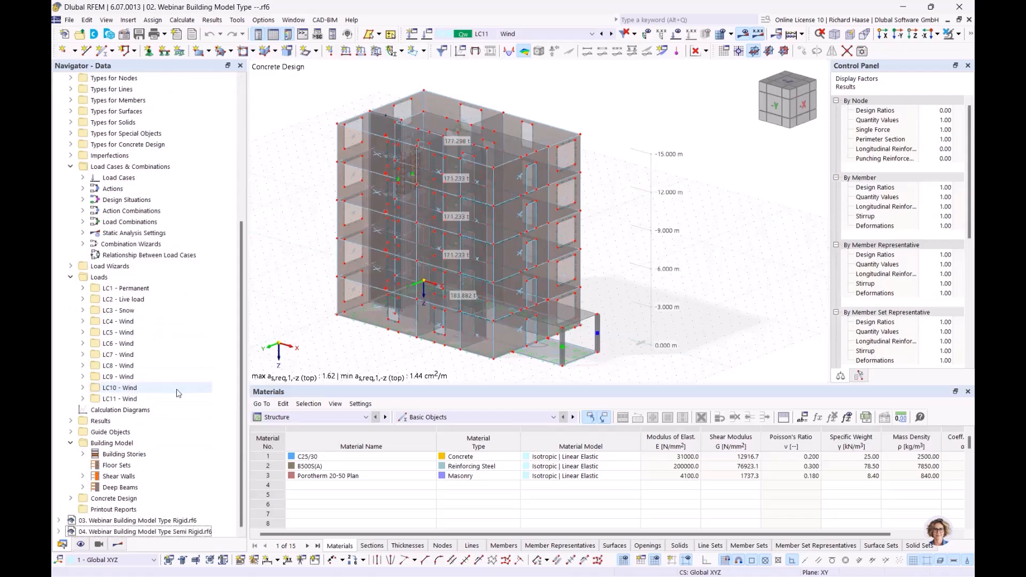
click(109, 477)
click(81, 476)
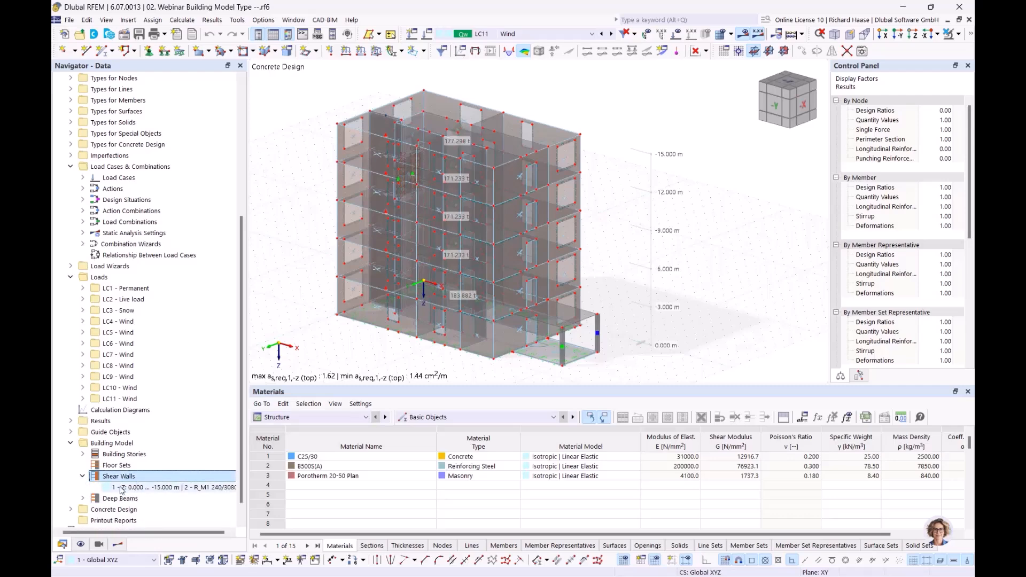
- Open shear wall 1's dialog: five 3 m segments, section R_M1 240/3080, surfaces 36-40
right_click(159, 477)
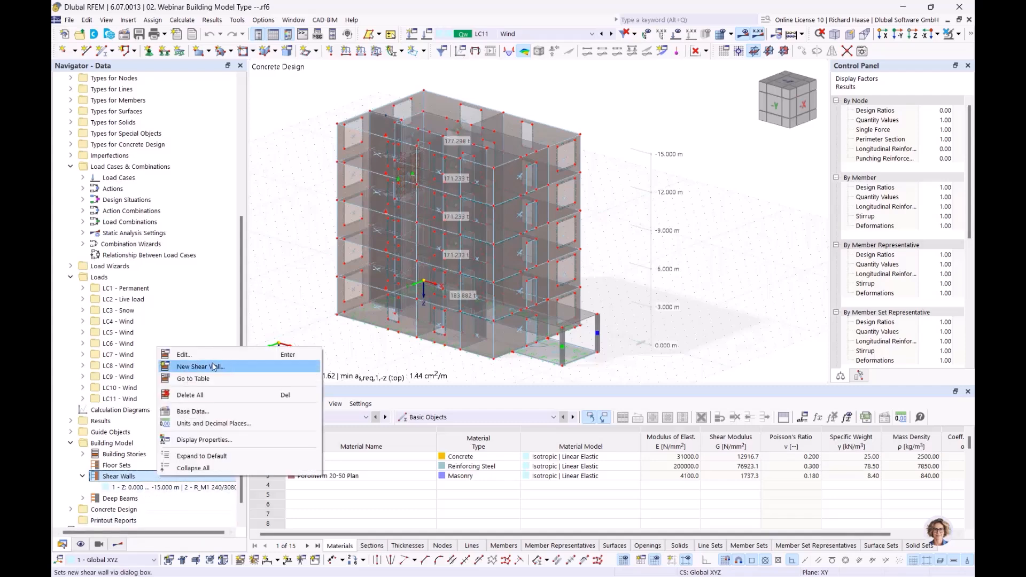
click(139, 488)
click(139, 488)
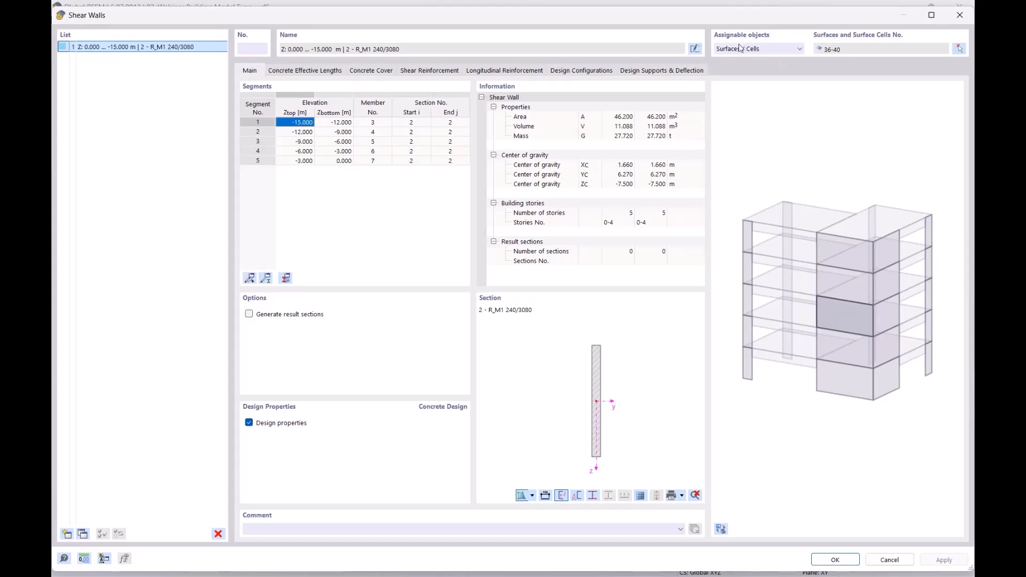
drag(736, 16, 699, 164)
click(732, 198)
click(732, 198)
drag(769, 163, 801, 43)
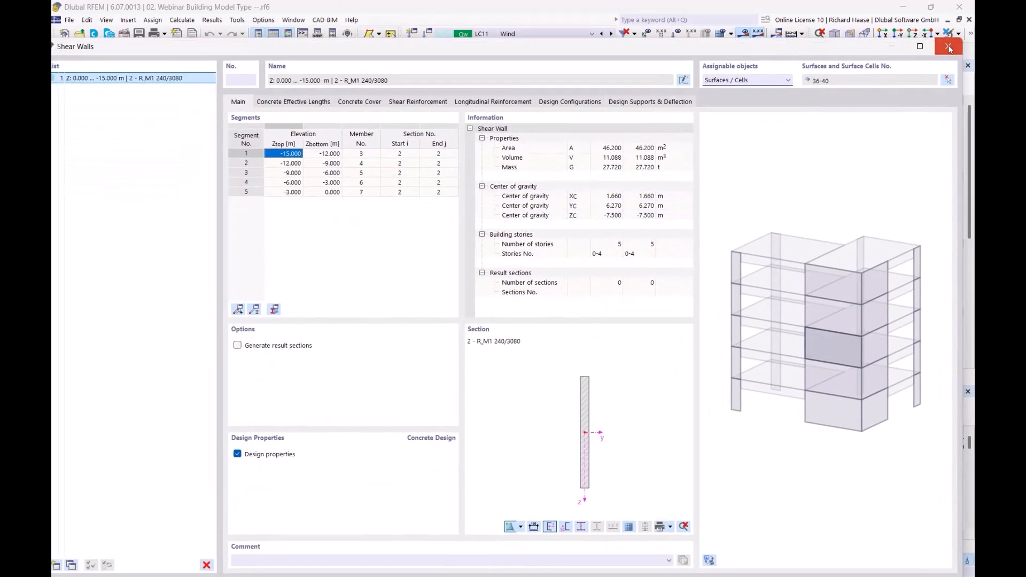
- Isolate shear wall 1 with the floor outline and reopen it: 46.200 m², 27.720 t
click(950, 48)
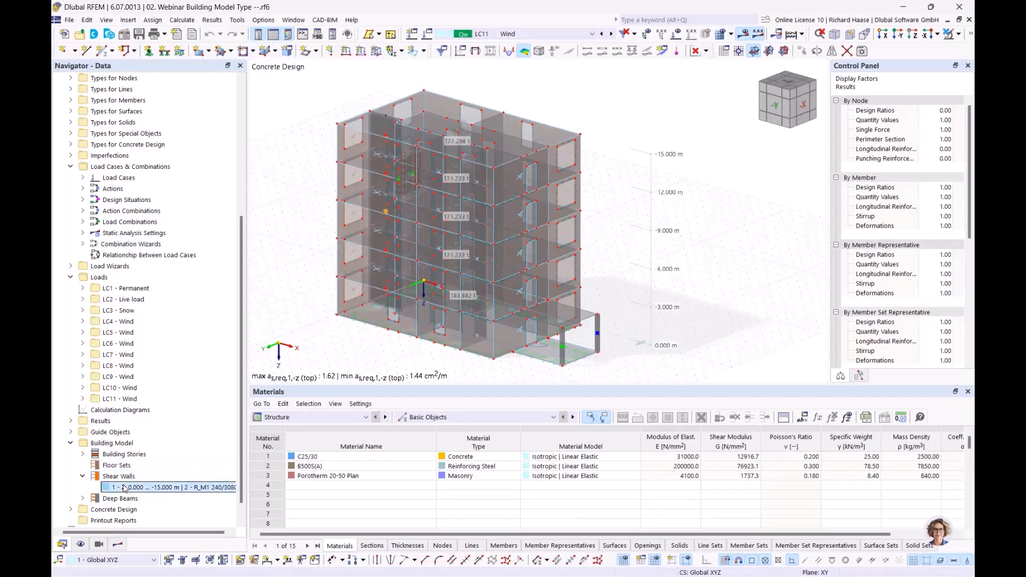
click(951, 34)
click(941, 51)
ctrl+middle_drag(475, 180, 510, 191)
scroll(430, 235, up, 2)
middle_drag(425, 233, 503, 242)
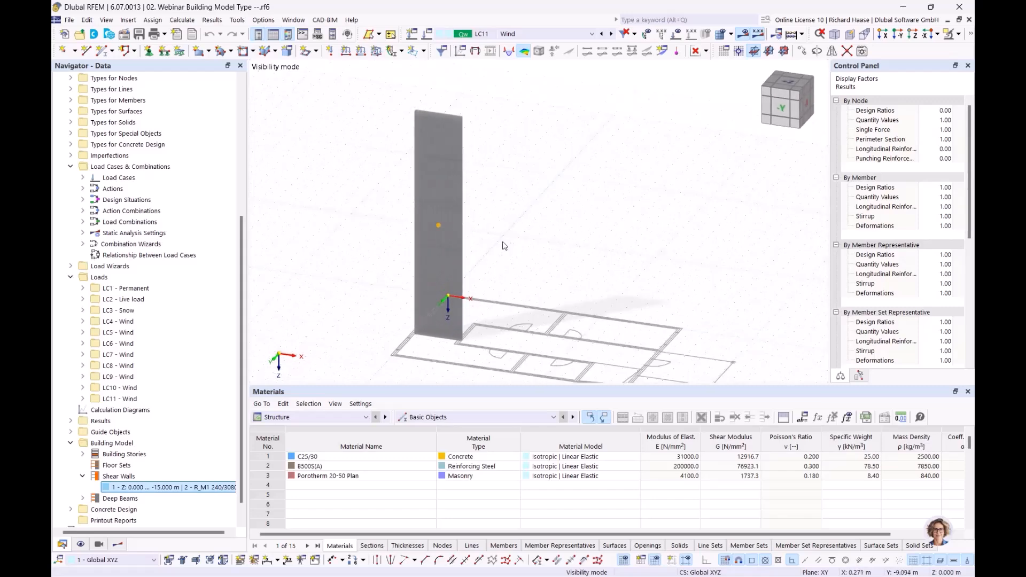
scroll(503, 246, up, 2)
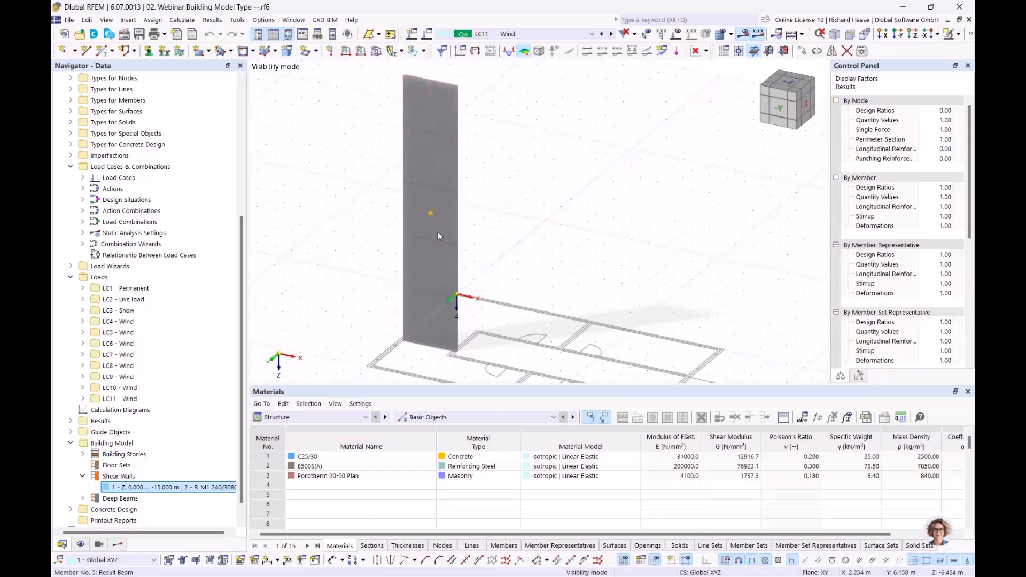
double_click(169, 488)
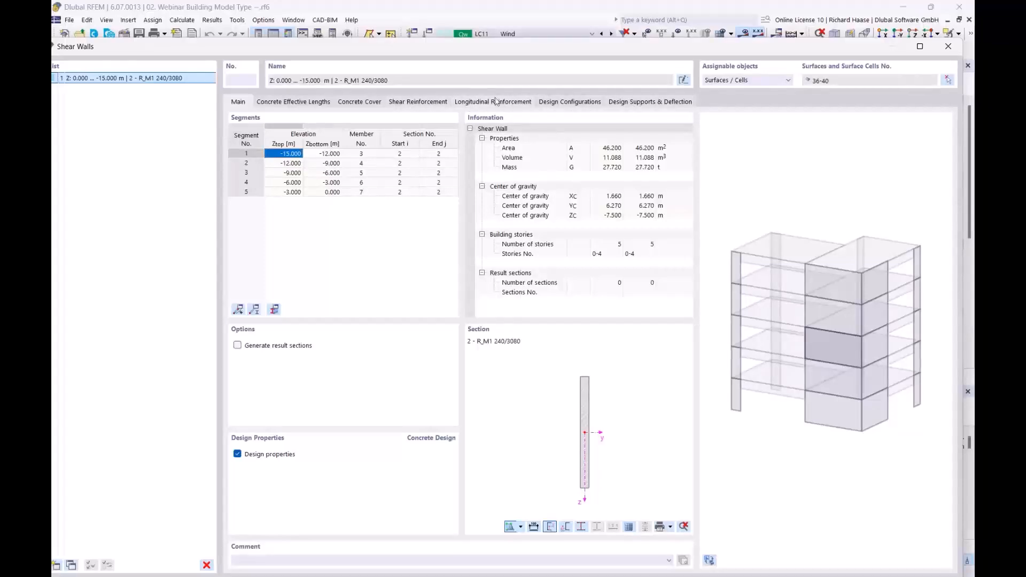
- Show shear wall 1's longitudinal reinforcement and rotate its 3D bar preview
click(483, 103)
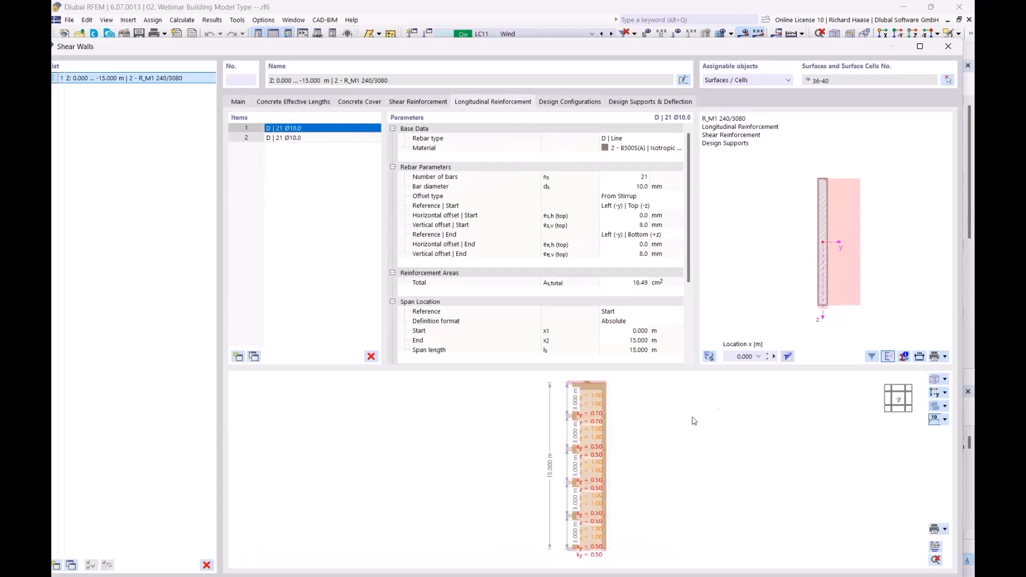
scroll(644, 439, up, 2)
ctrl+middle_drag(644, 438, 540, 456)
scroll(561, 435, up, 5)
scroll(613, 442, down, 4)
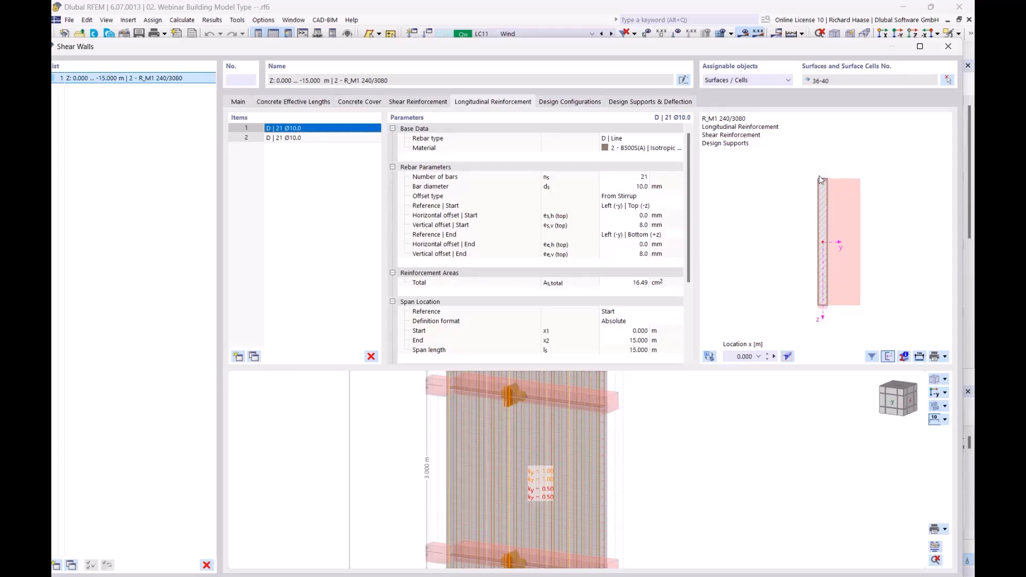
scroll(833, 205, up, 2)
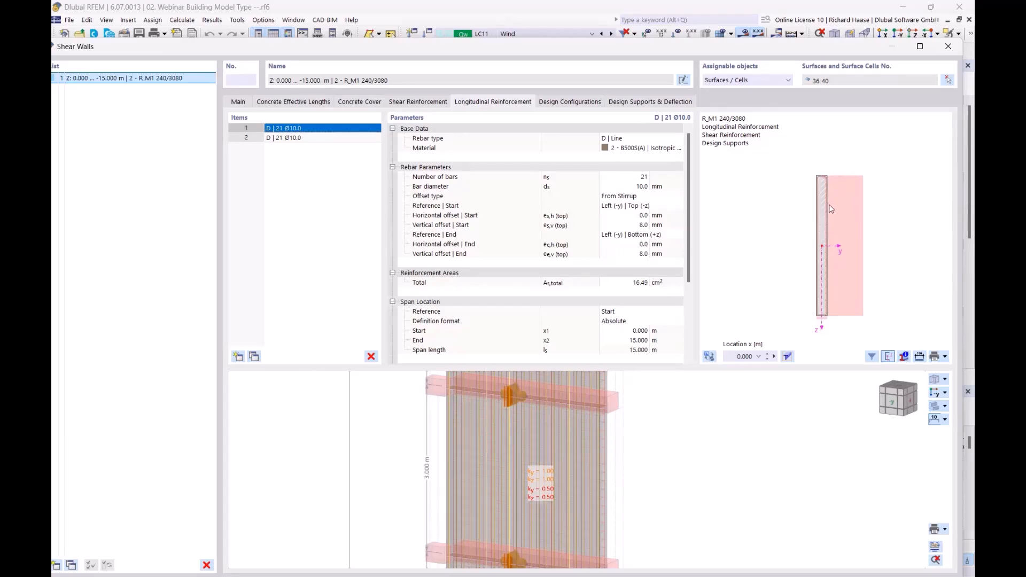
- Pan the section preview to check 21 bars of 10 mm totalling 16.49 cm², then close
middle_drag(807, 180, 833, 164)
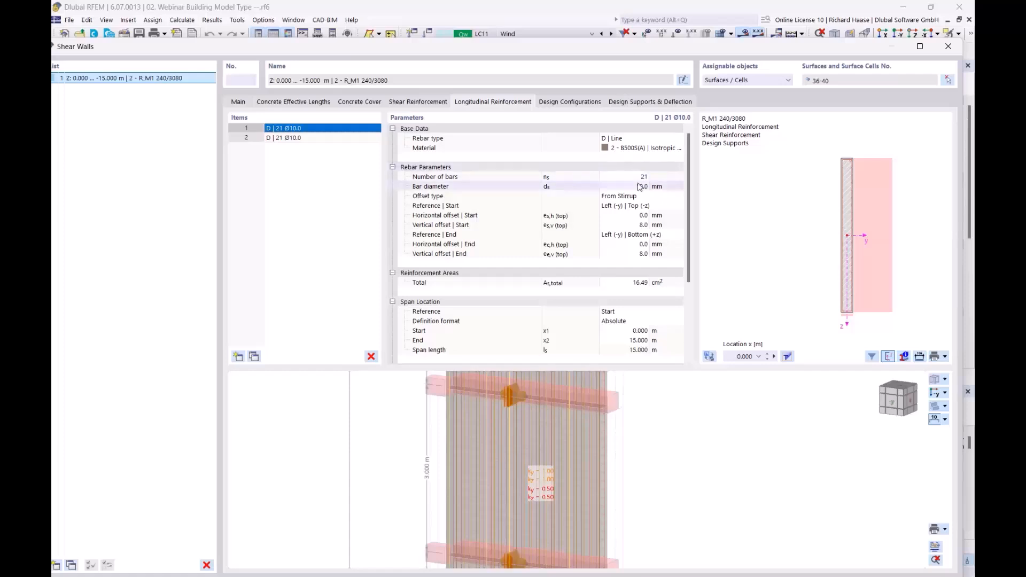
scroll(813, 263, down, 2)
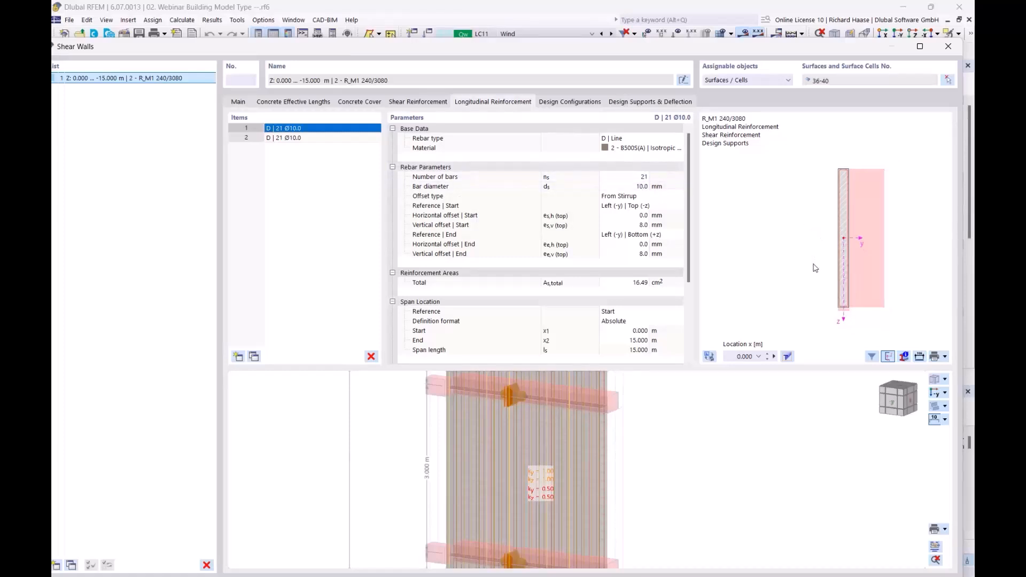
middle_drag(804, 266, 758, 259)
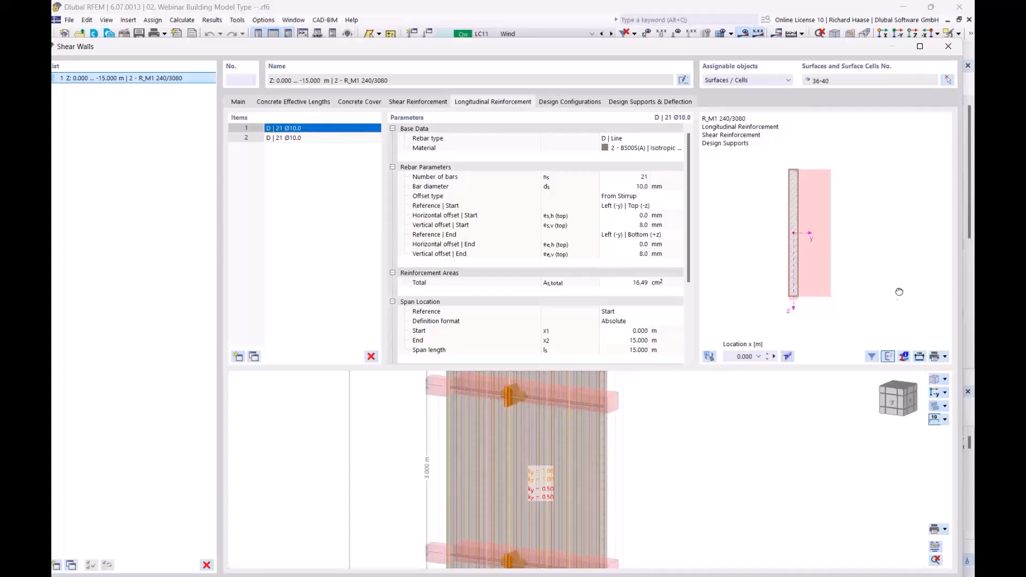
middle_drag(900, 296, 892, 278)
middle_drag(778, 177, 833, 213)
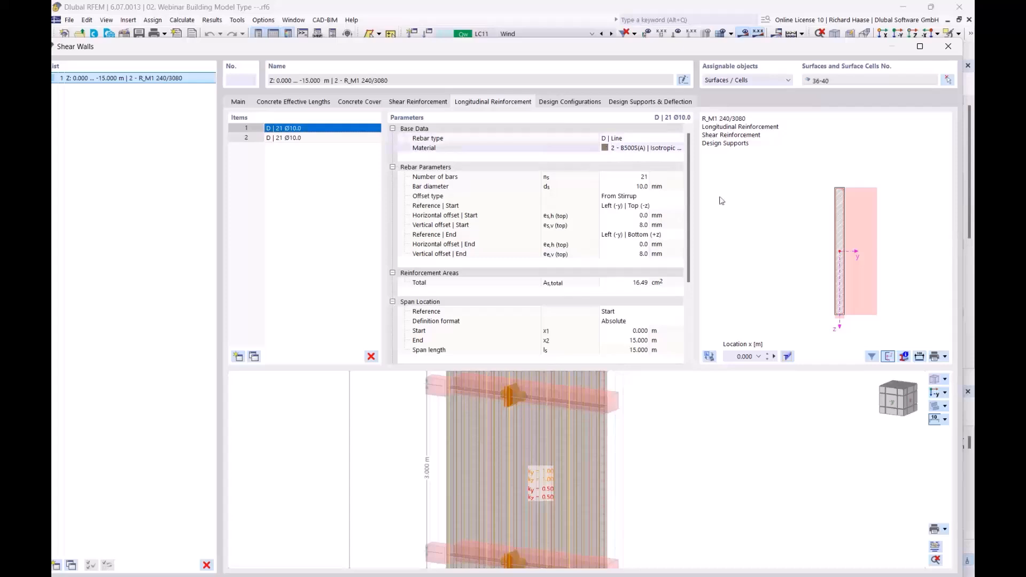
middle_drag(790, 303, 742, 291)
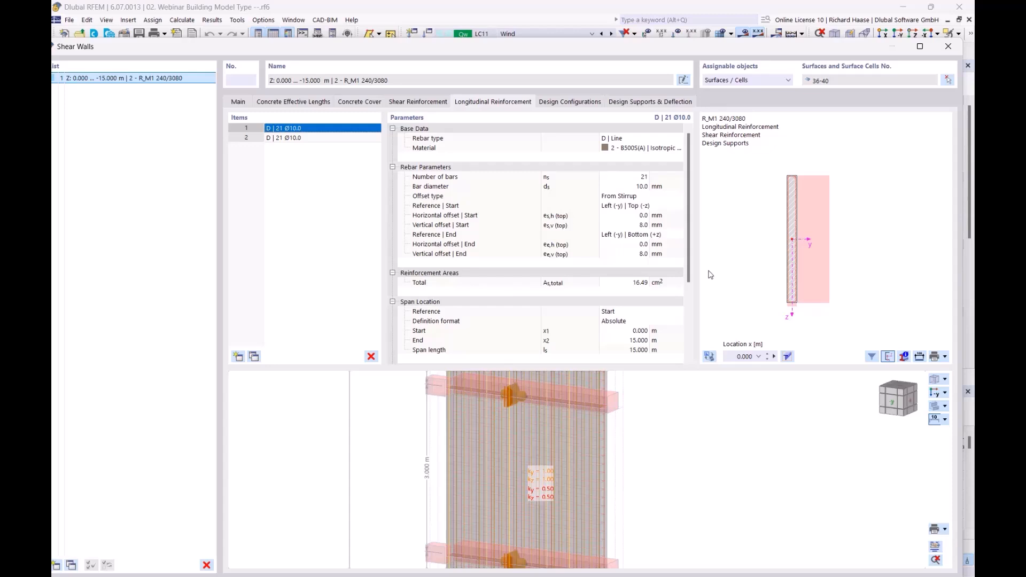
click(949, 47)
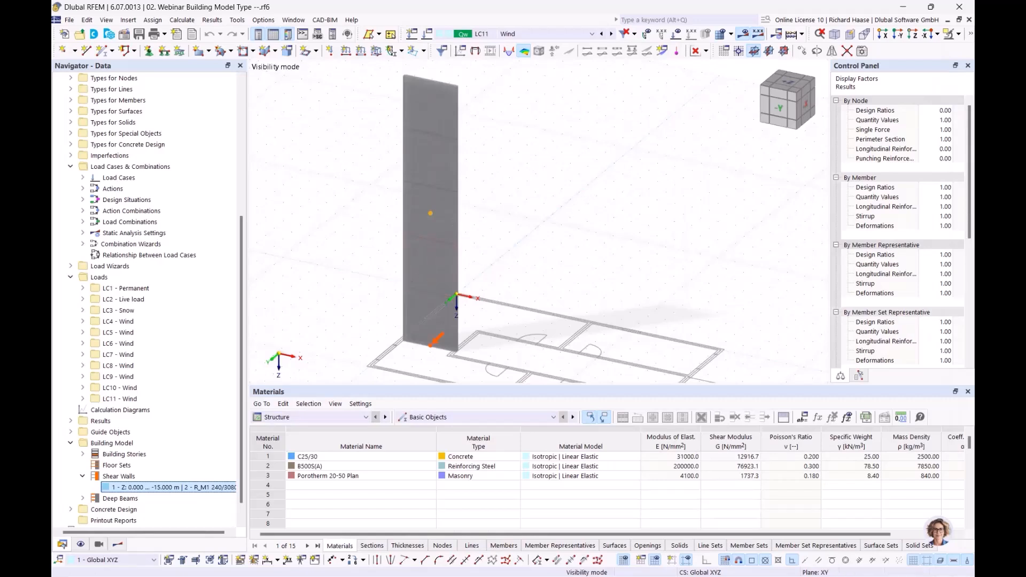
- Switch the Navigator to Results and select the design checks On Shear Walls
mouse_move(555, 200)
middle_down()
mouse_move(534, 172)
mouse_move(542, 186)
middle_up()
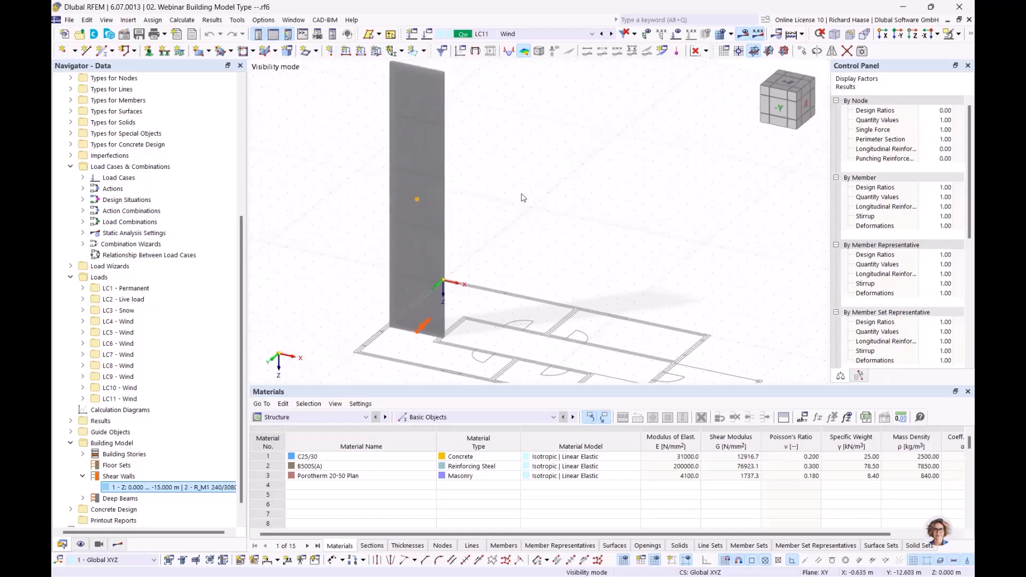
click(126, 547)
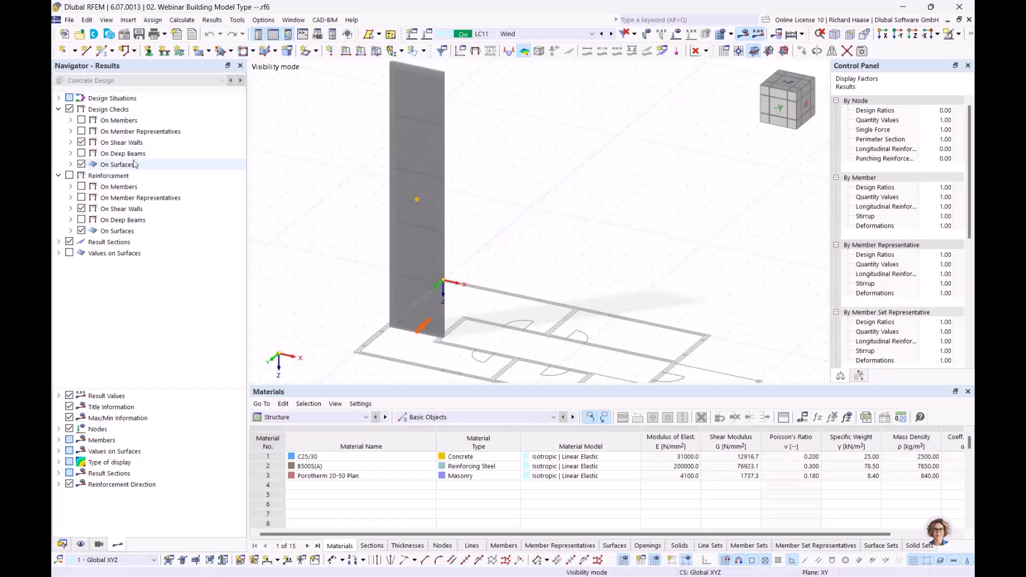
click(139, 145)
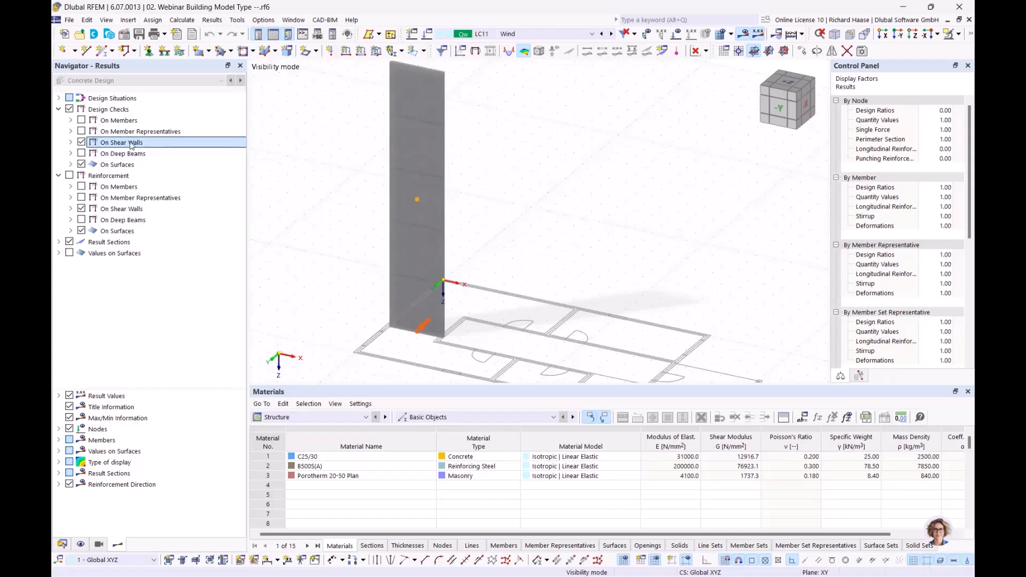
- Set the results table to Concrete Design, Errors & Warnings to EN 1992 | DIN | 2015-12
click(426, 415)
click(316, 416)
click(316, 417)
click(299, 495)
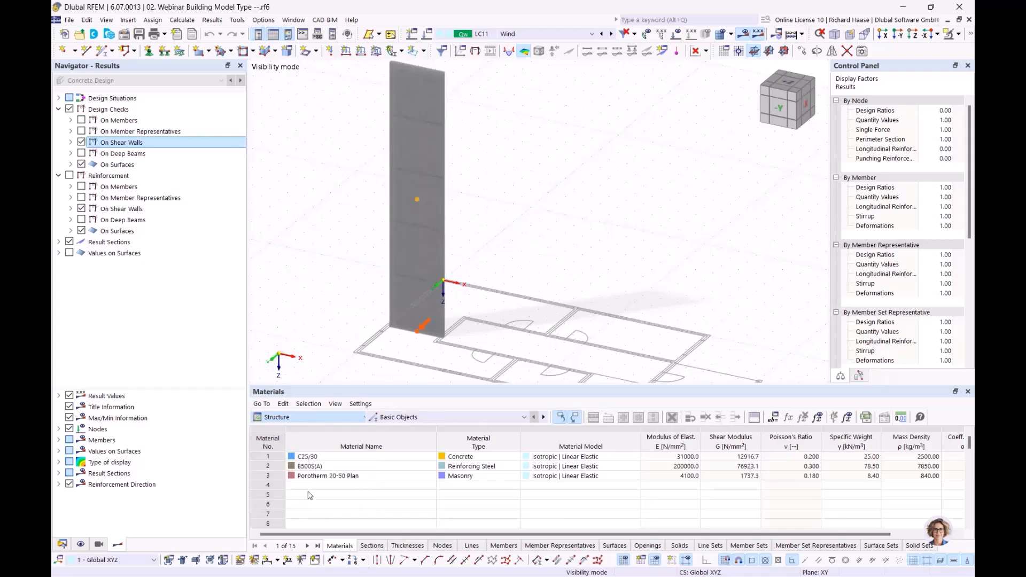
click(434, 417)
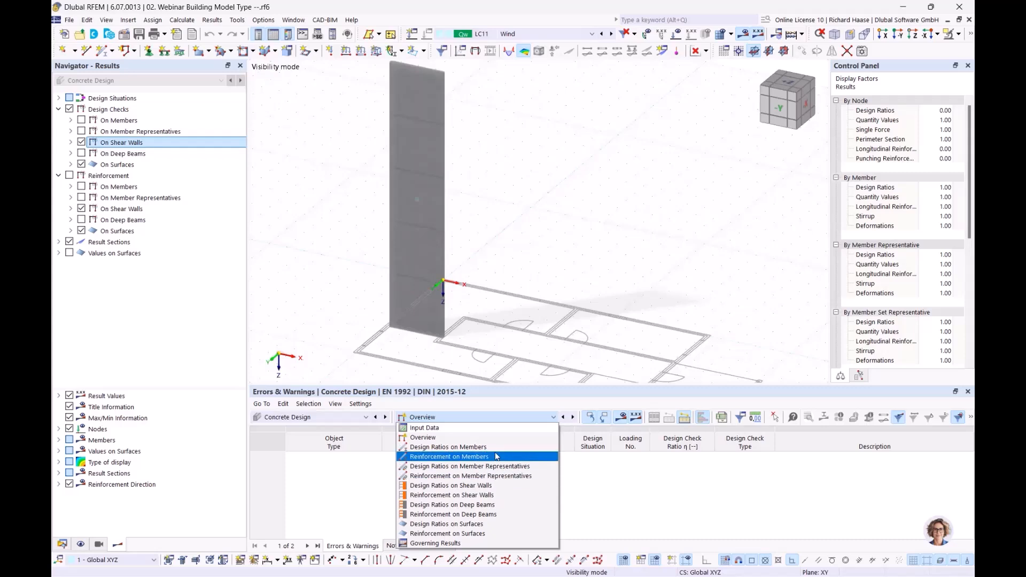
- Plot the shear wall's UL0100 design axial force NEd, from -92.367 to -965.968 kN
click(615, 256)
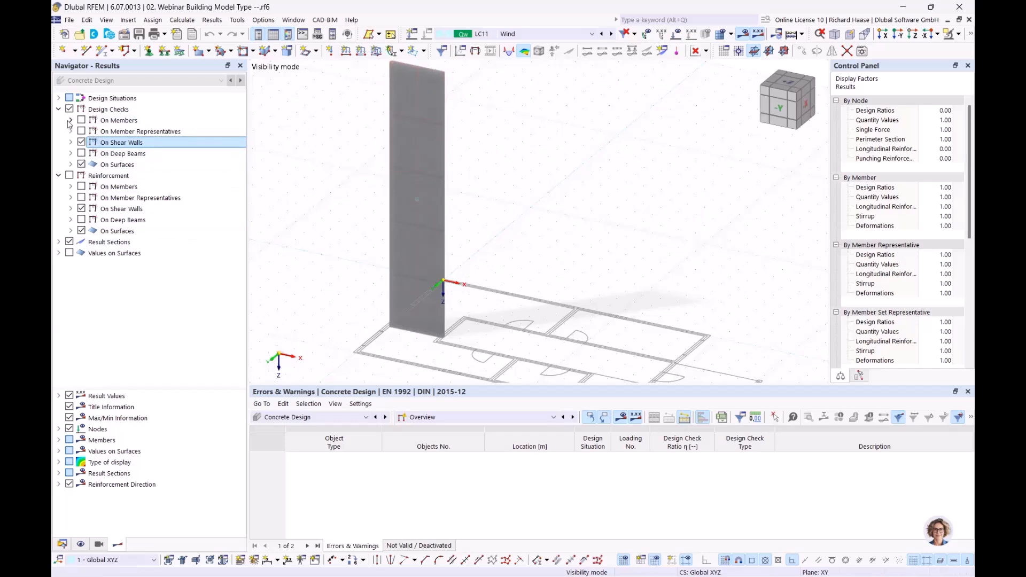
click(70, 142)
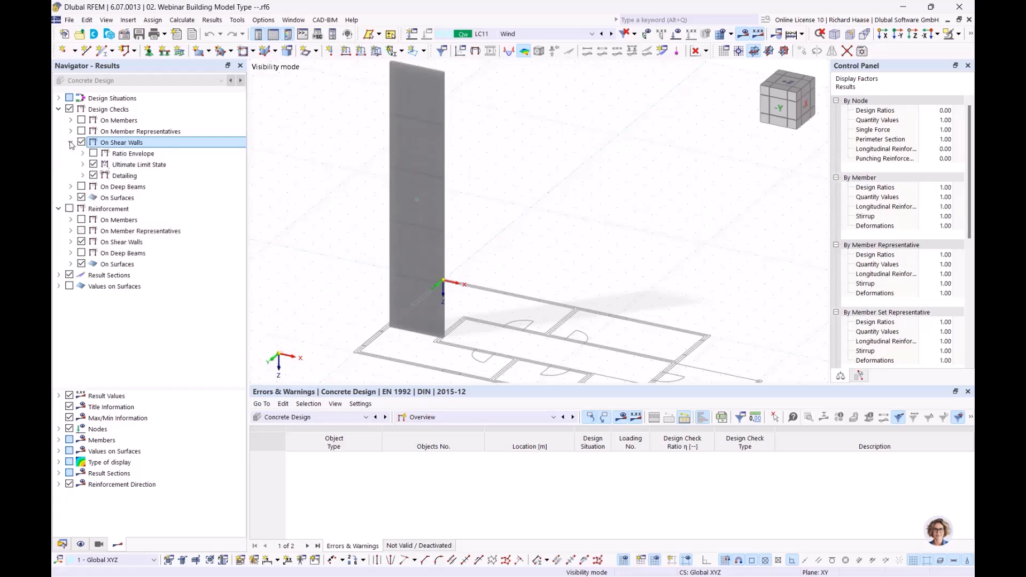
click(83, 164)
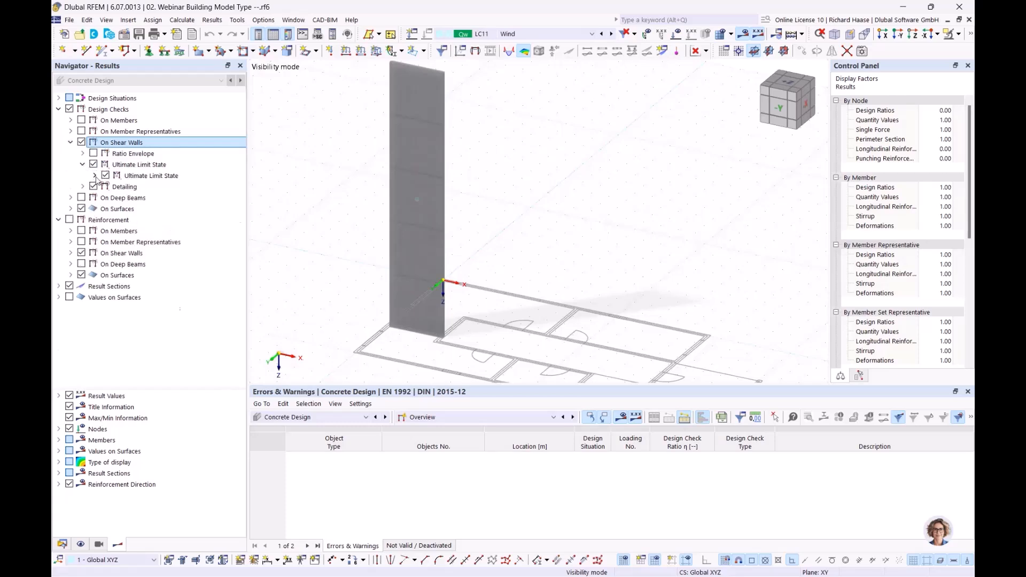
click(95, 176)
click(106, 187)
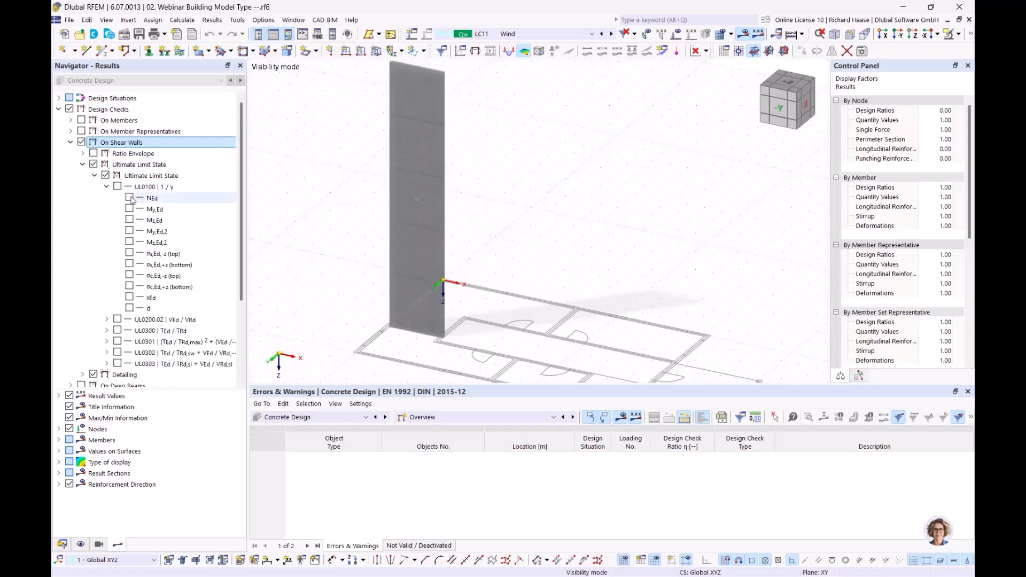
click(130, 197)
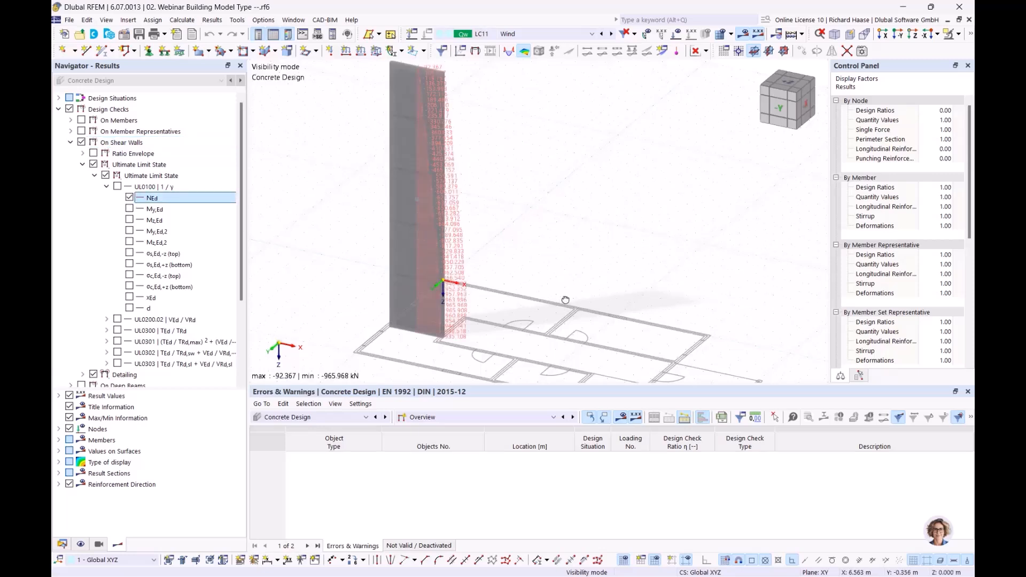
scroll(561, 300, up, 5)
scroll(530, 187, down, 5)
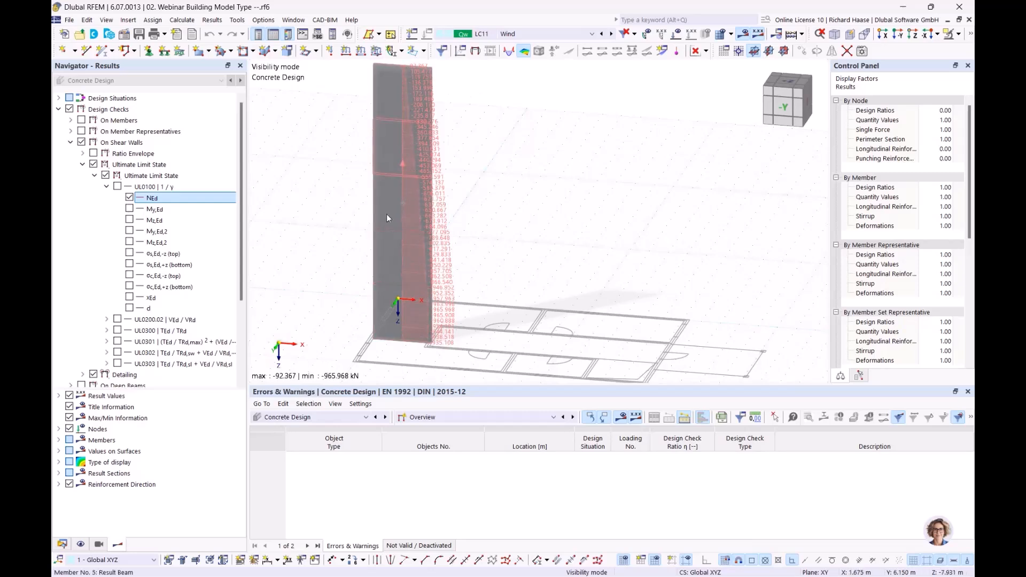
click(130, 198)
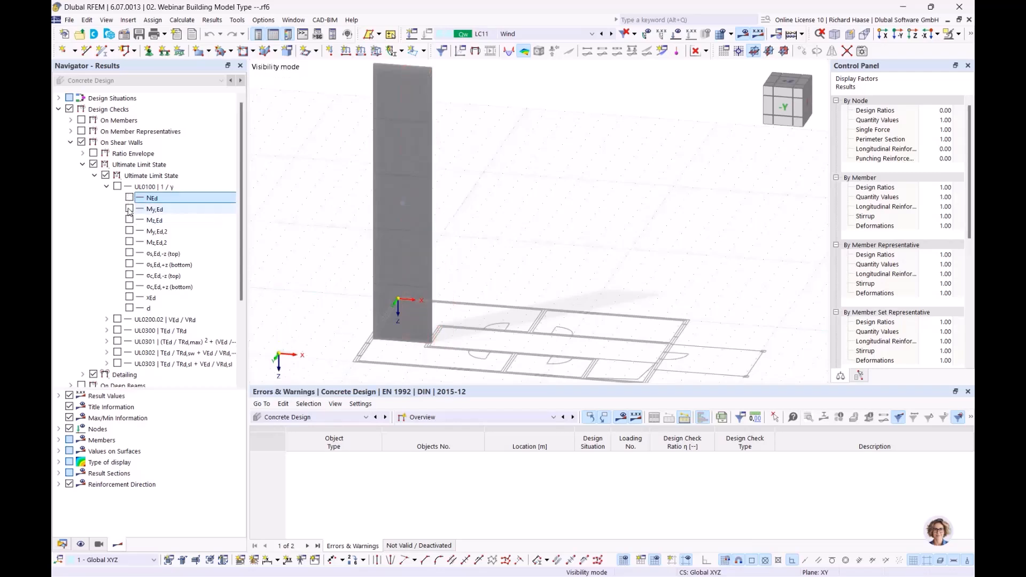
click(129, 209)
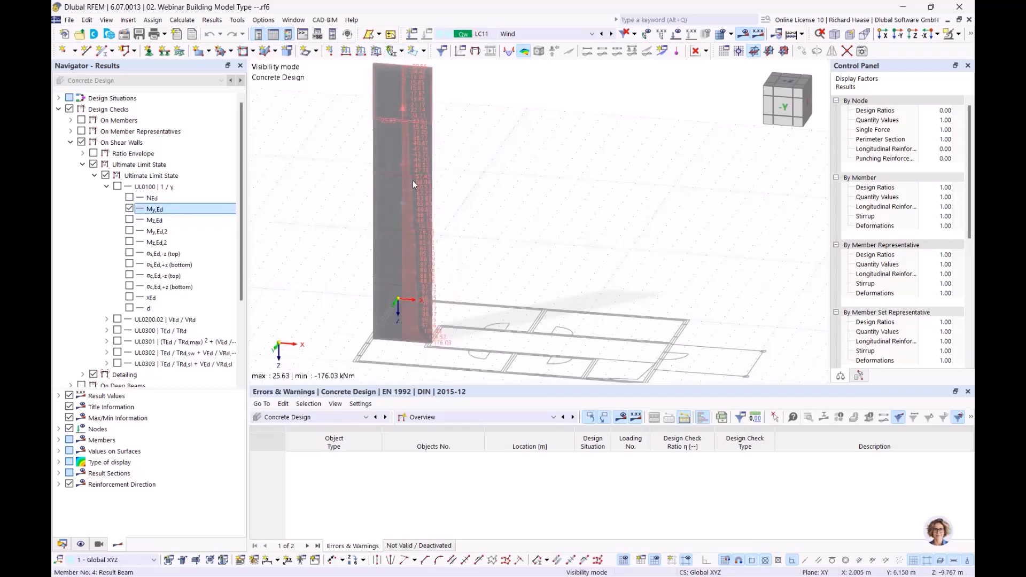
scroll(462, 344, up, 1)
ctrl+middle_drag(468, 340, 429, 322)
scroll(427, 322, up, 1)
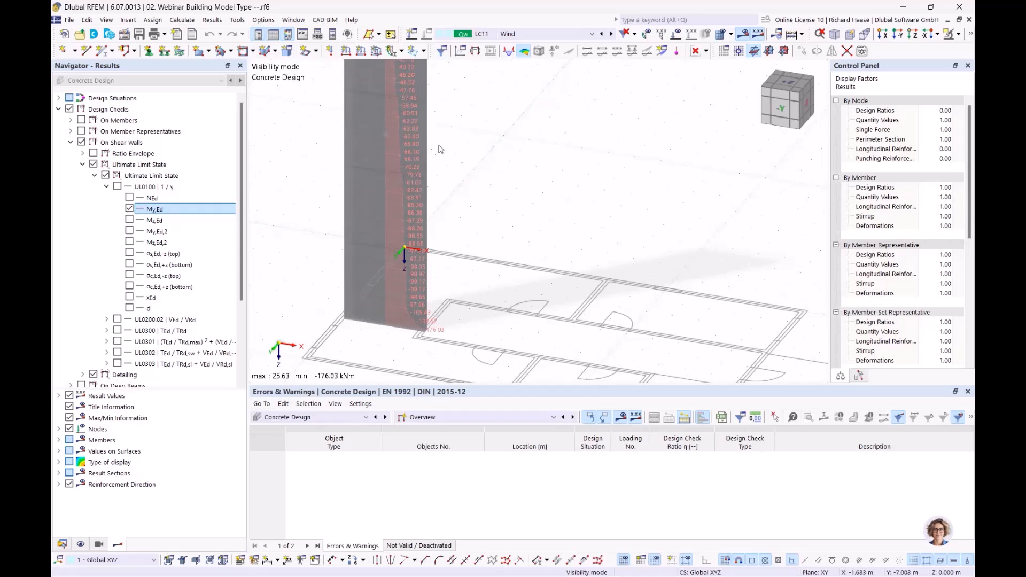
scroll(476, 199, down, 1)
middle_drag(476, 200, 471, 271)
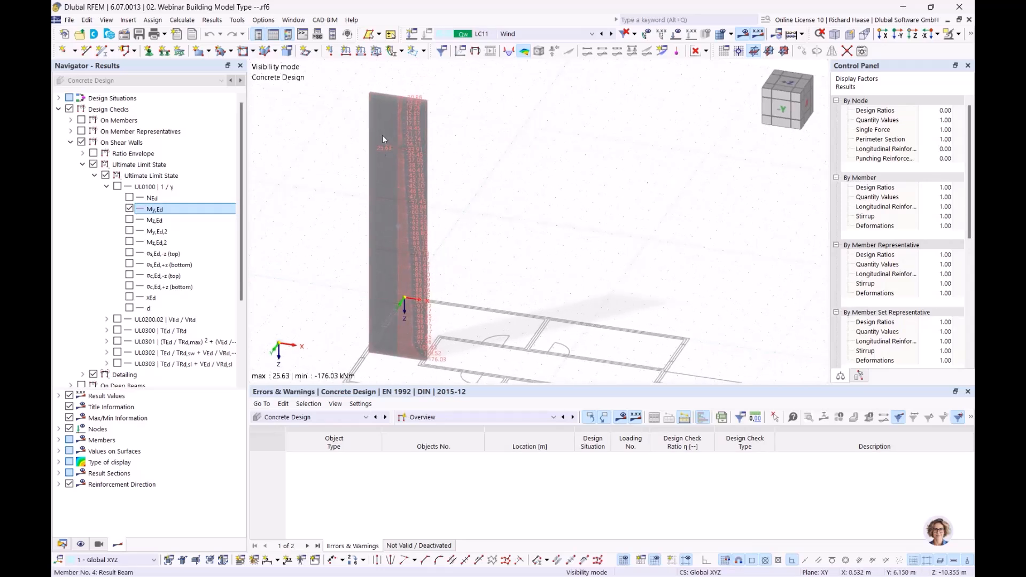
click(130, 209)
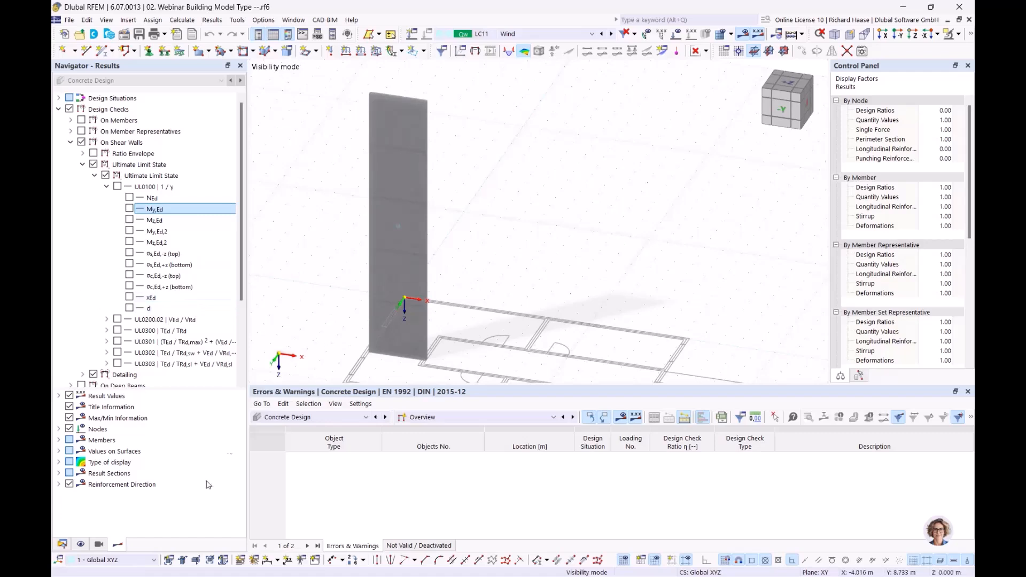
- Review deep beam 1 under Building Model > Deep Beams, section R_M1 240/3000
click(62, 544)
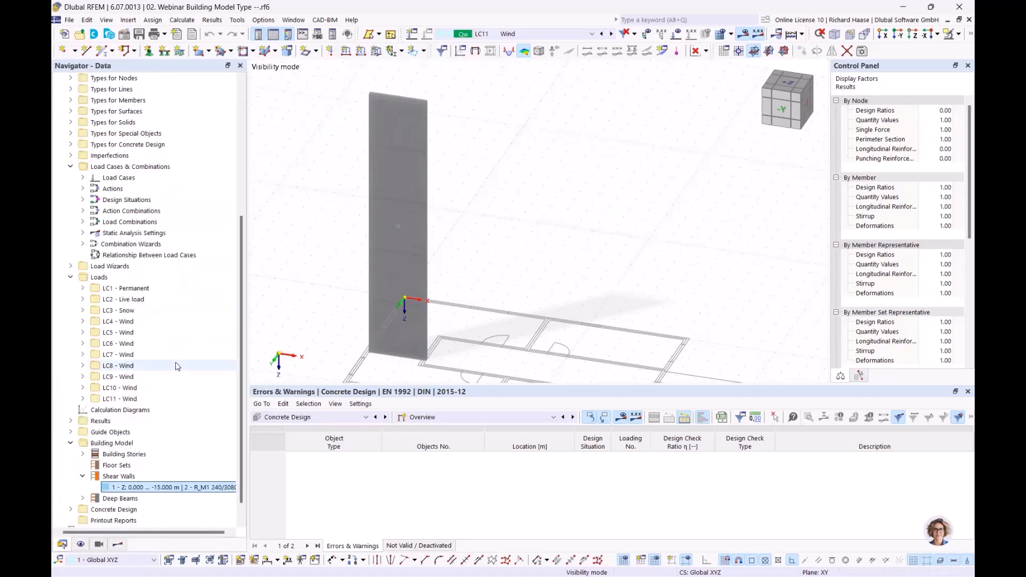
scroll(102, 473, down, 1)
click(83, 476)
scroll(86, 478, down, 1)
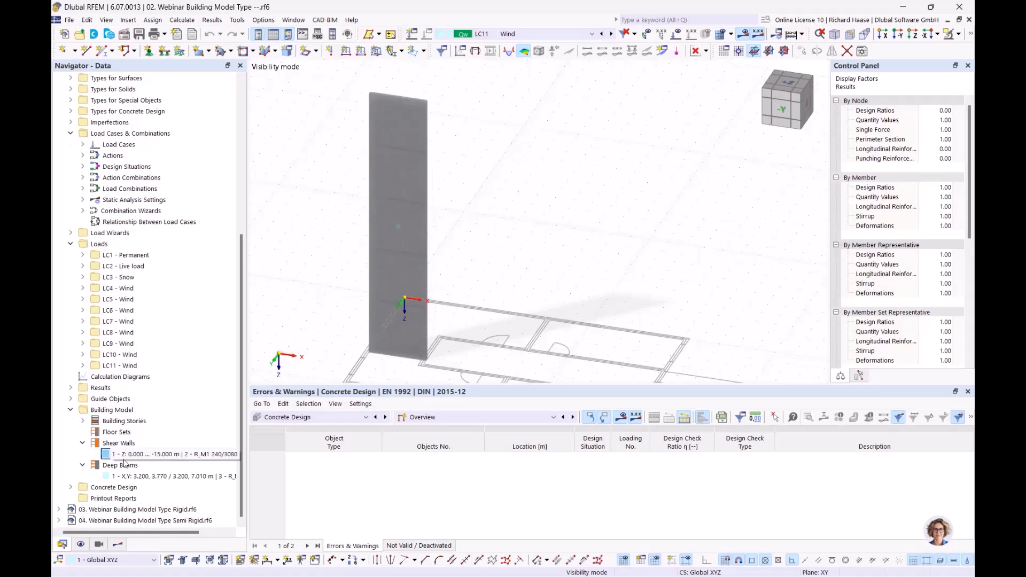
click(140, 476)
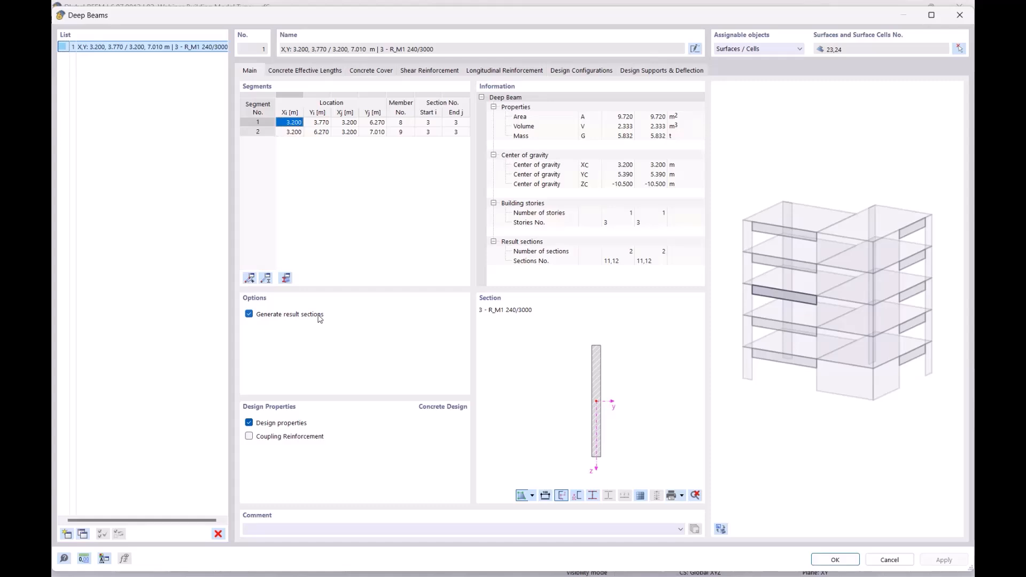
click(960, 15)
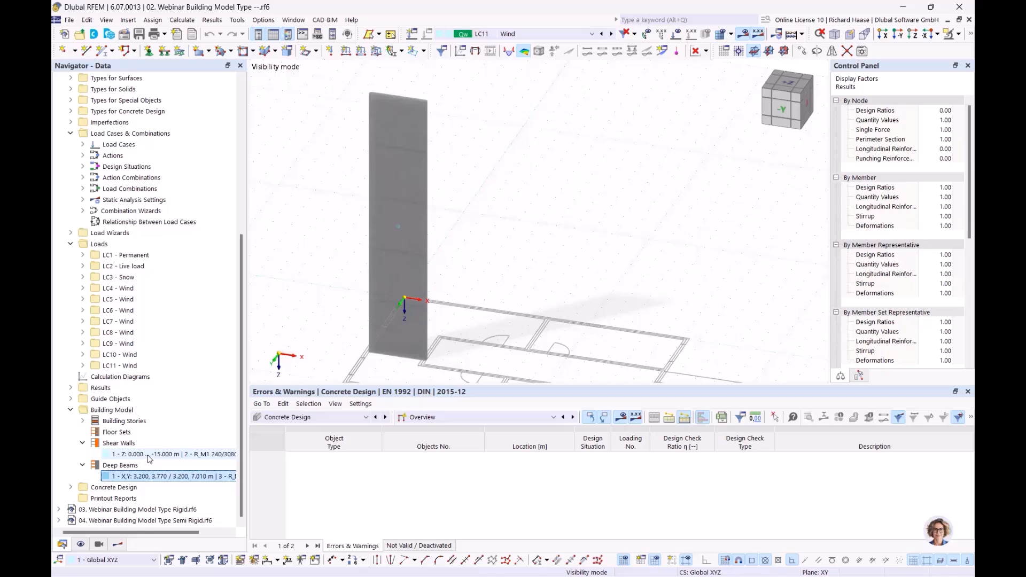
click(148, 456)
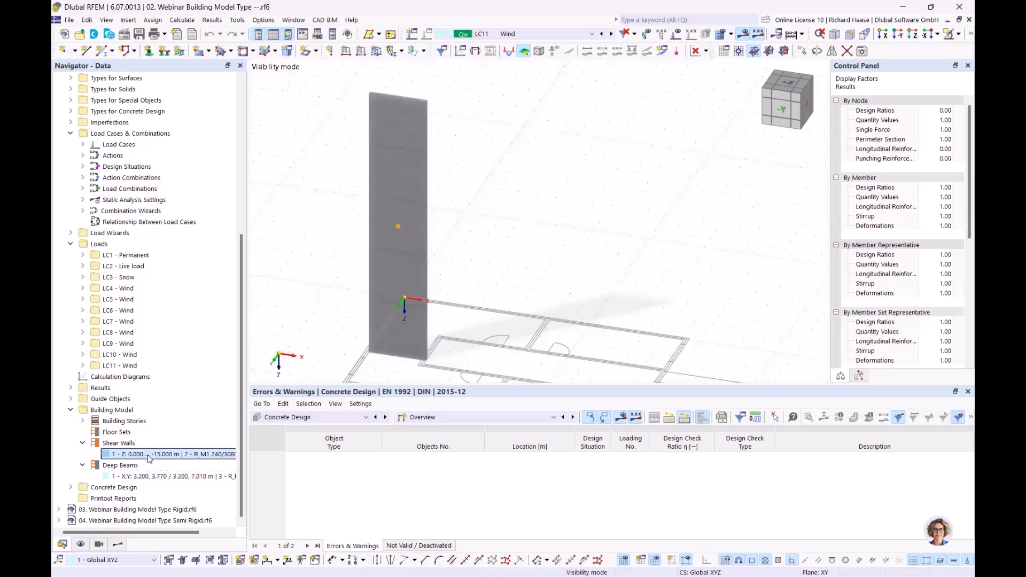
- Activate OS1 - deep beam 3rd floor visibility and frame its as,req,1,-z plot of 1.44–1.62 cm²/m
click(99, 545)
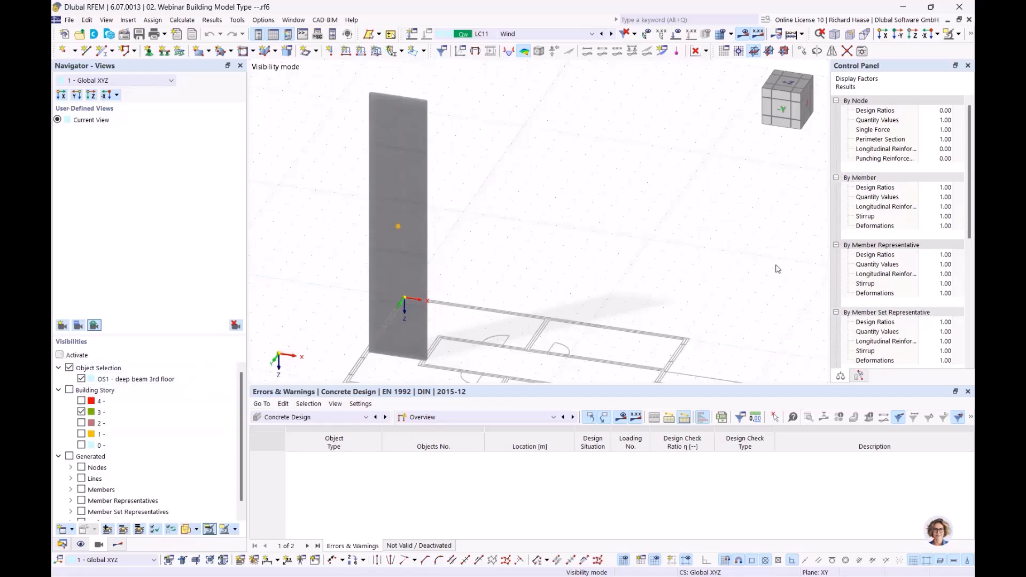
ctrl+middle_drag(555, 227, 478, 230)
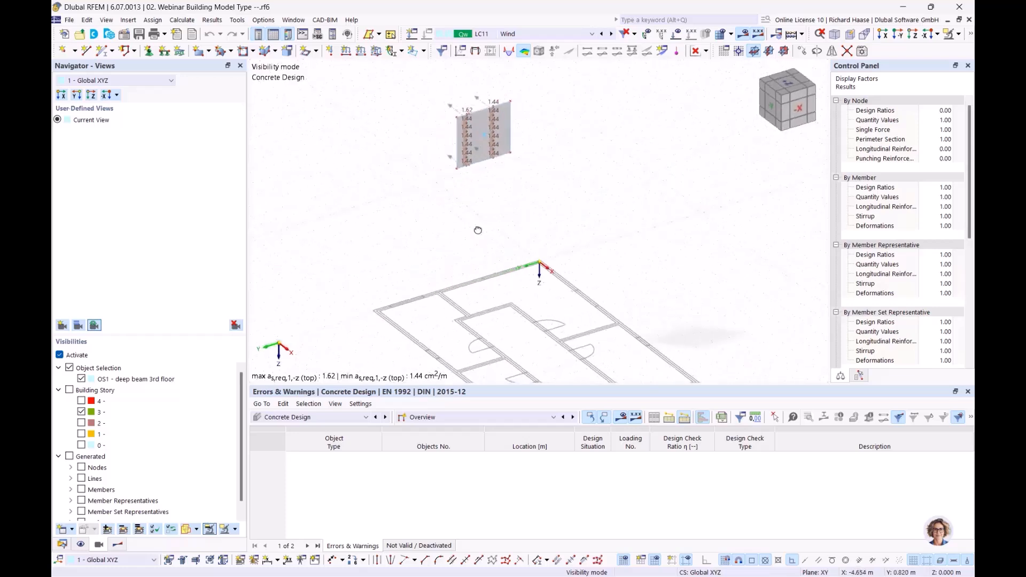
scroll(478, 231, up, 5)
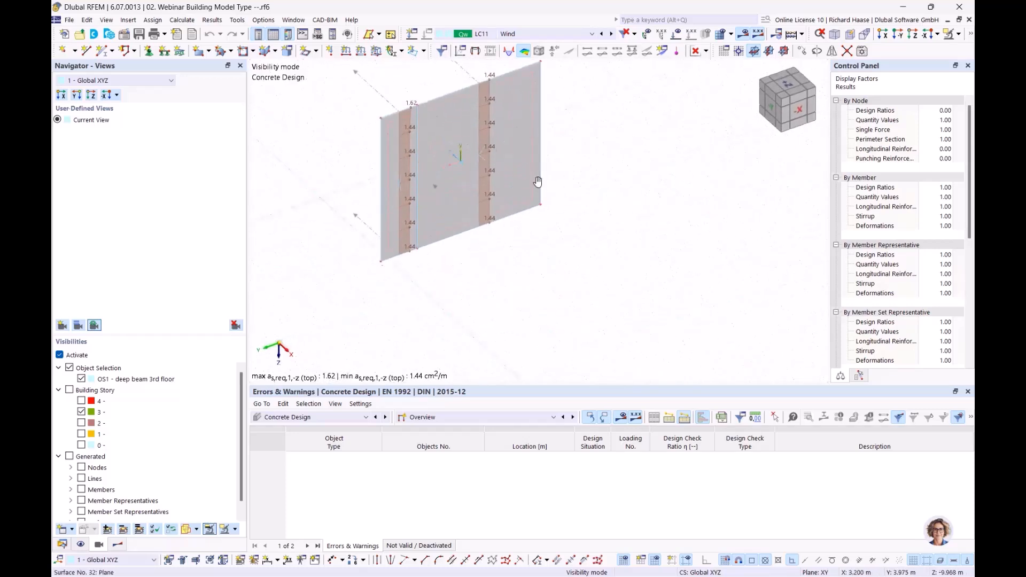
middle_drag(535, 170, 547, 226)
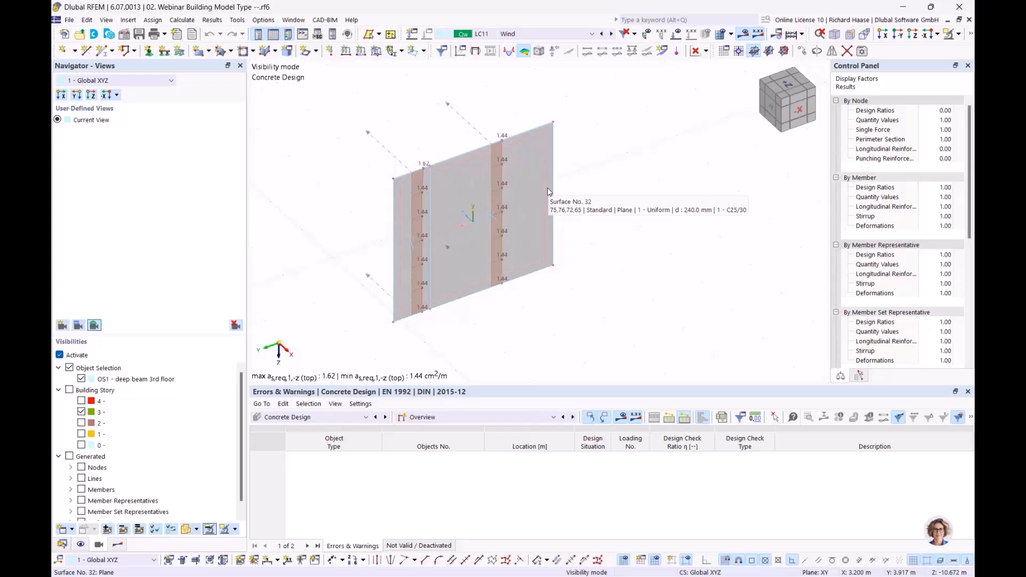
ctrl+middle_drag(600, 174, 595, 183)
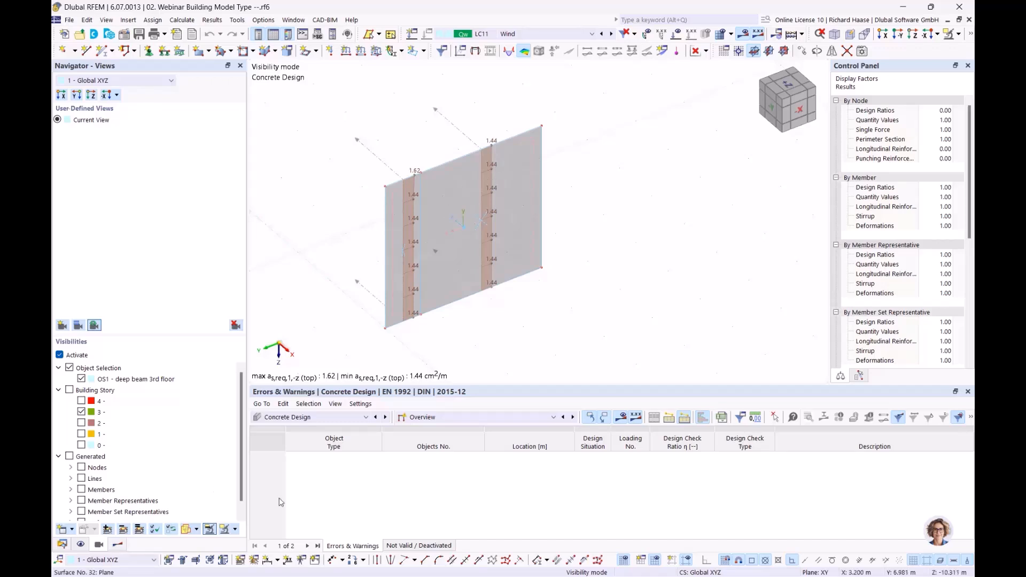
- Turn on Reinforcement results and hide the On Shear Walls reinforcement
click(117, 544)
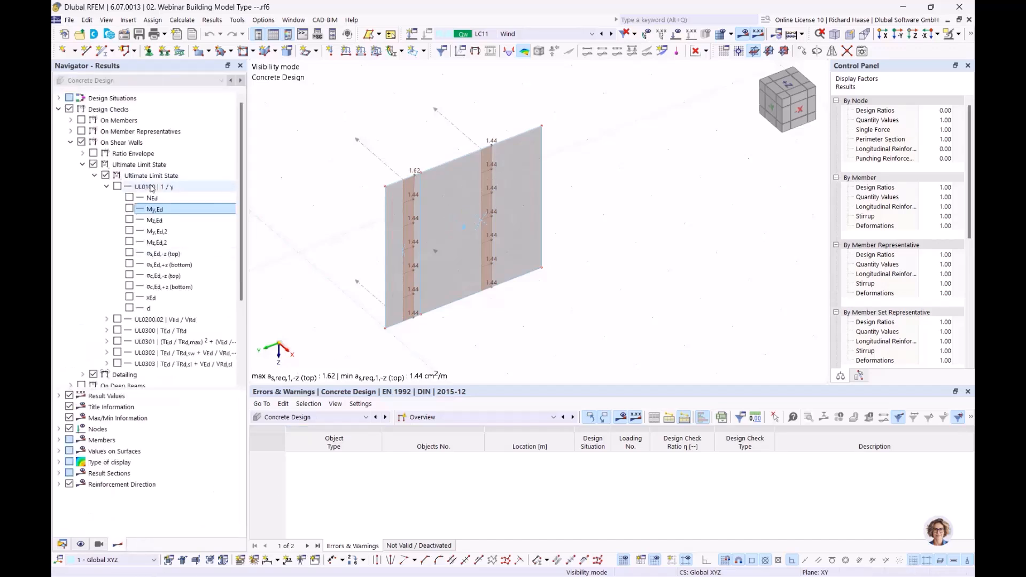
click(70, 143)
click(70, 176)
click(73, 109)
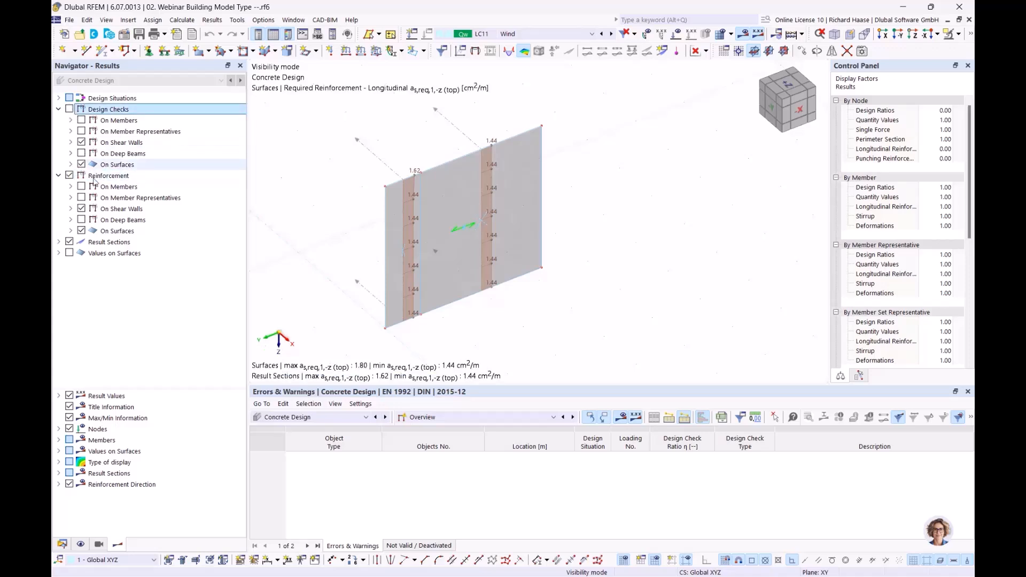
click(81, 209)
click(70, 220)
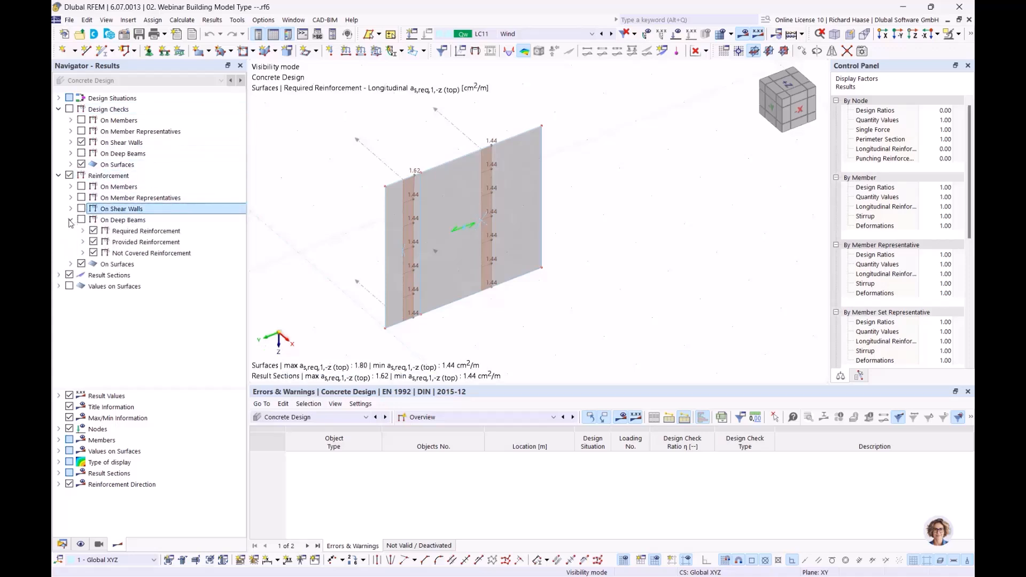
click(82, 231)
click(95, 242)
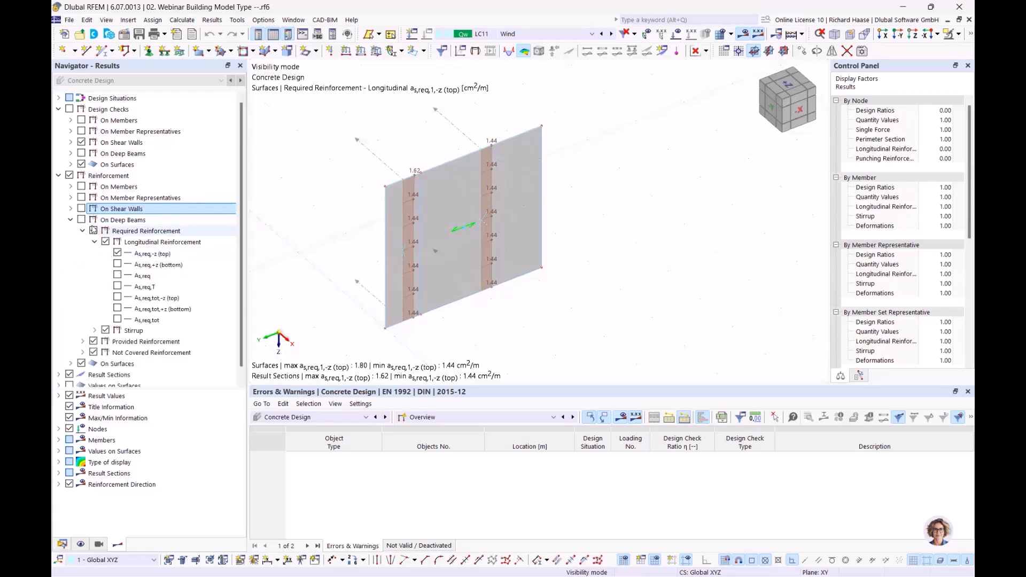
click(71, 220)
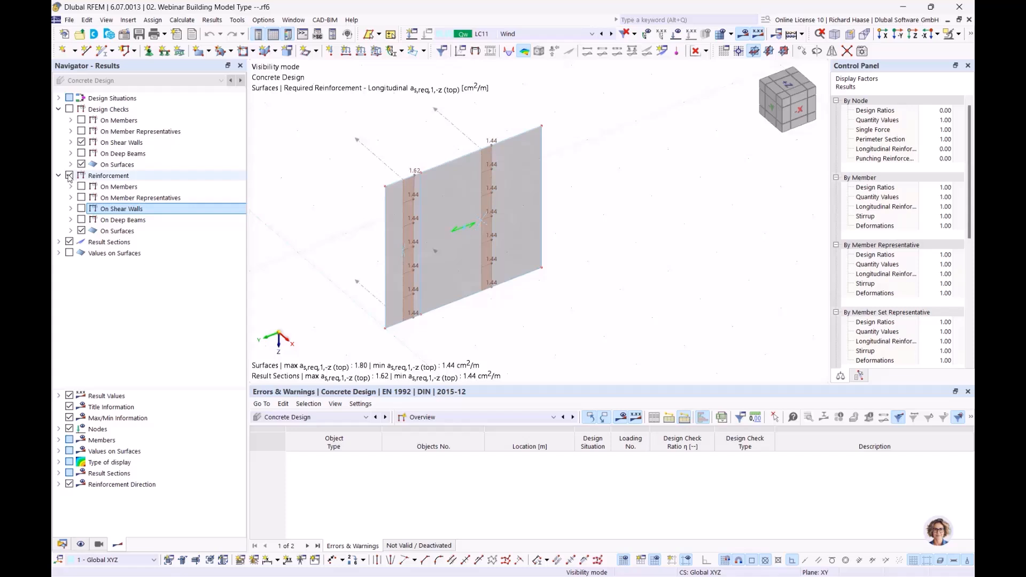
- Display surface bottom reinforcement as,req,2,+z, a uniform 1.80 cm²/m
click(71, 231)
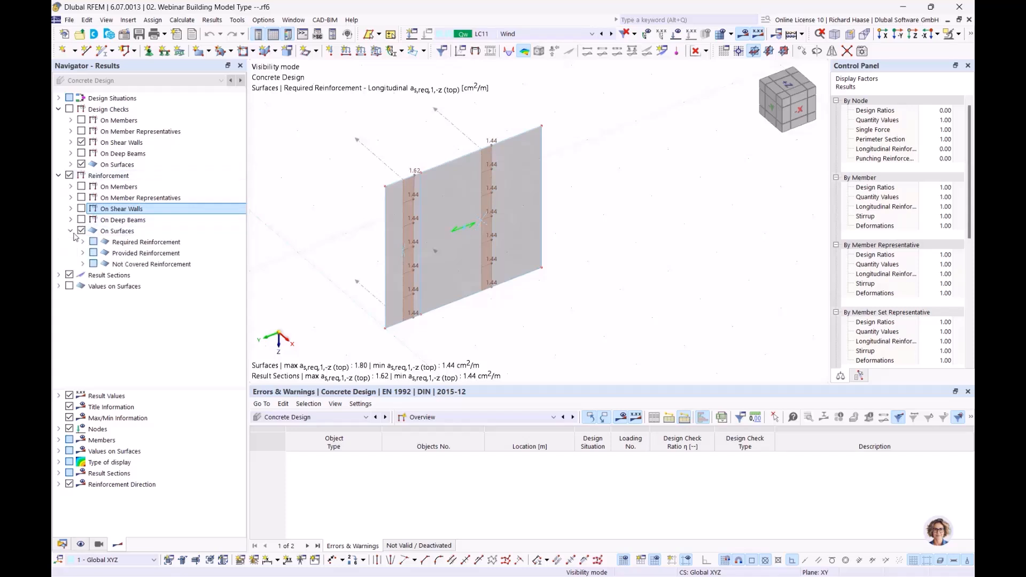
click(82, 242)
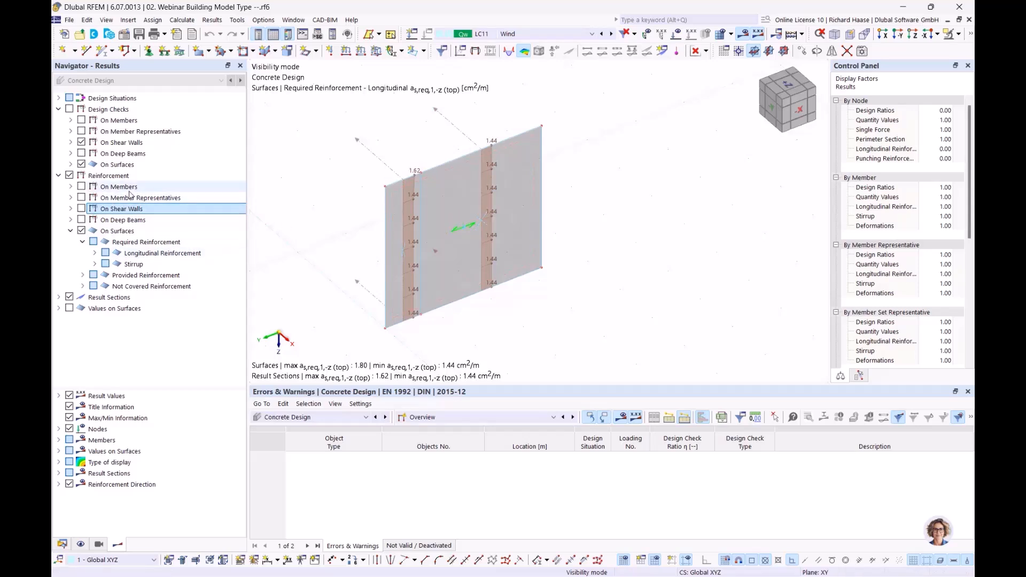
click(134, 221)
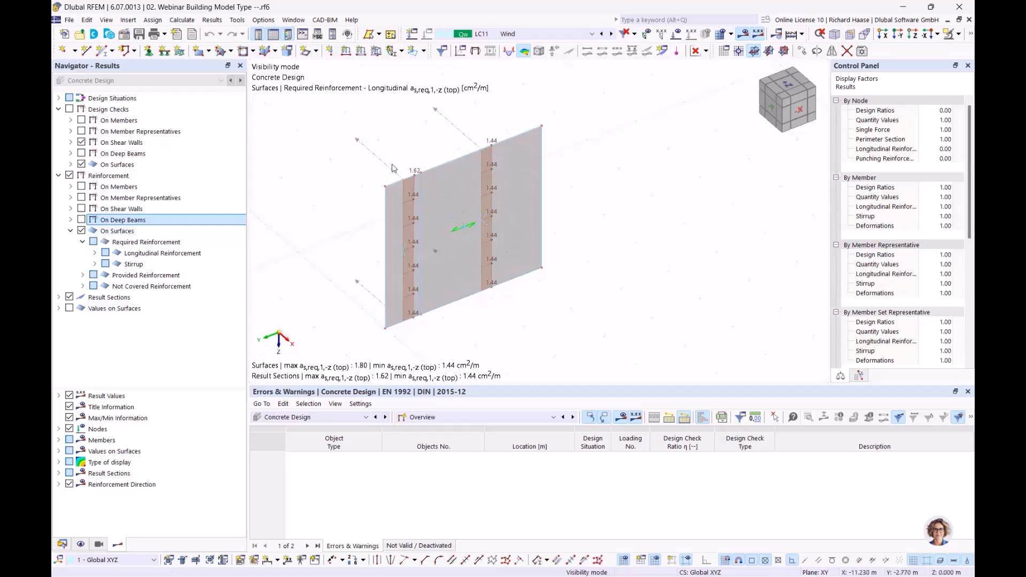
click(94, 253)
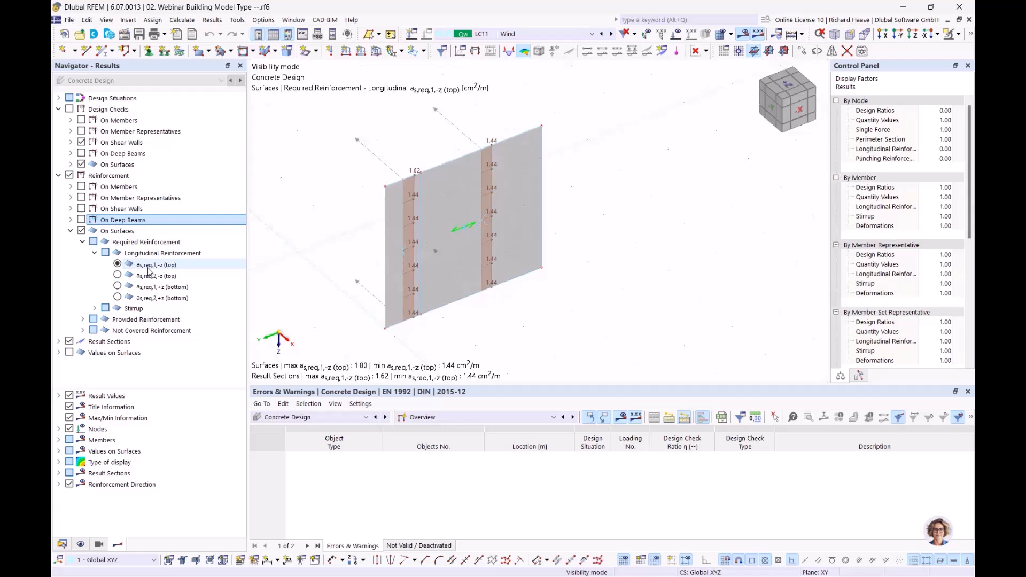
click(117, 287)
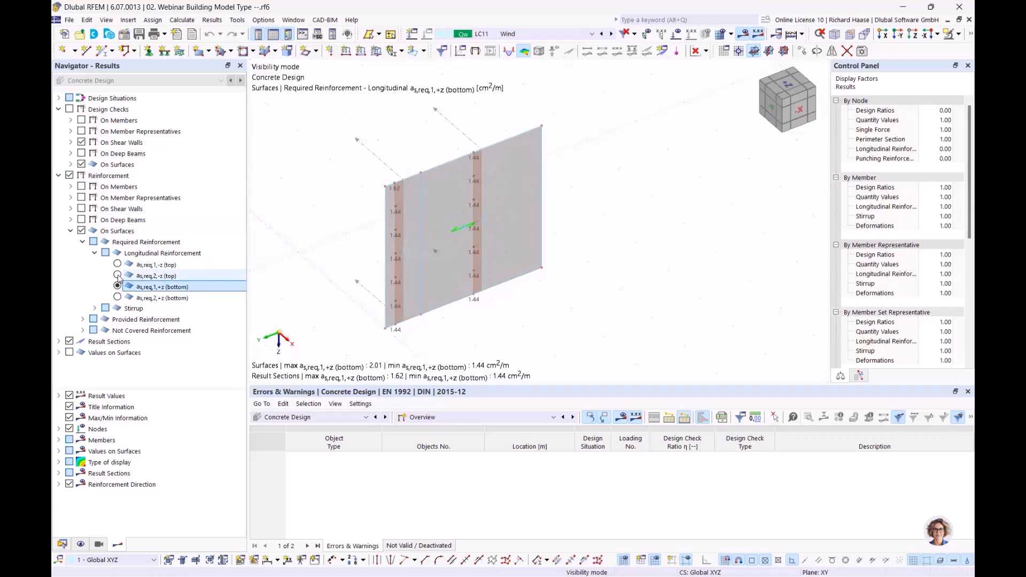
click(118, 275)
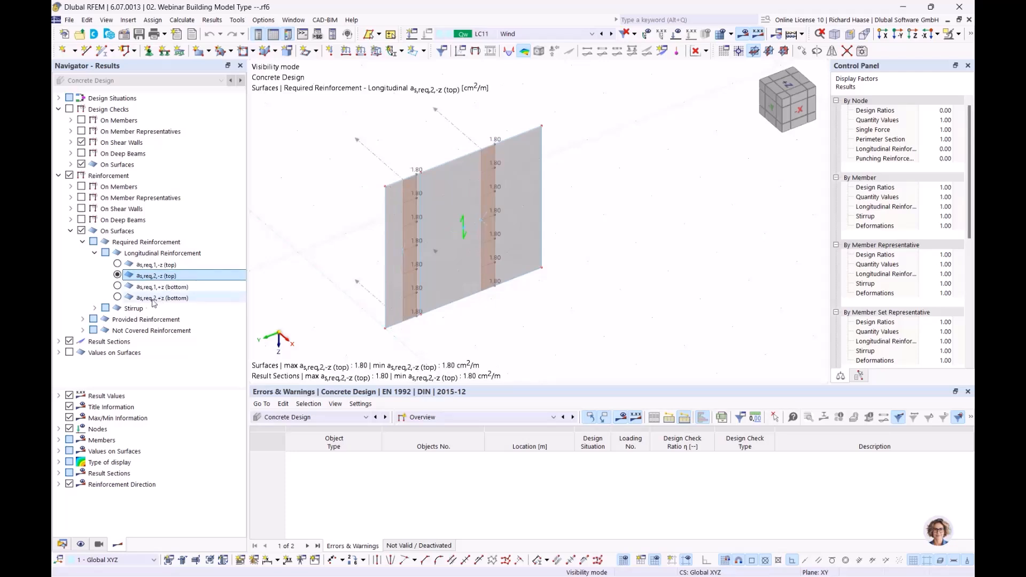
click(118, 298)
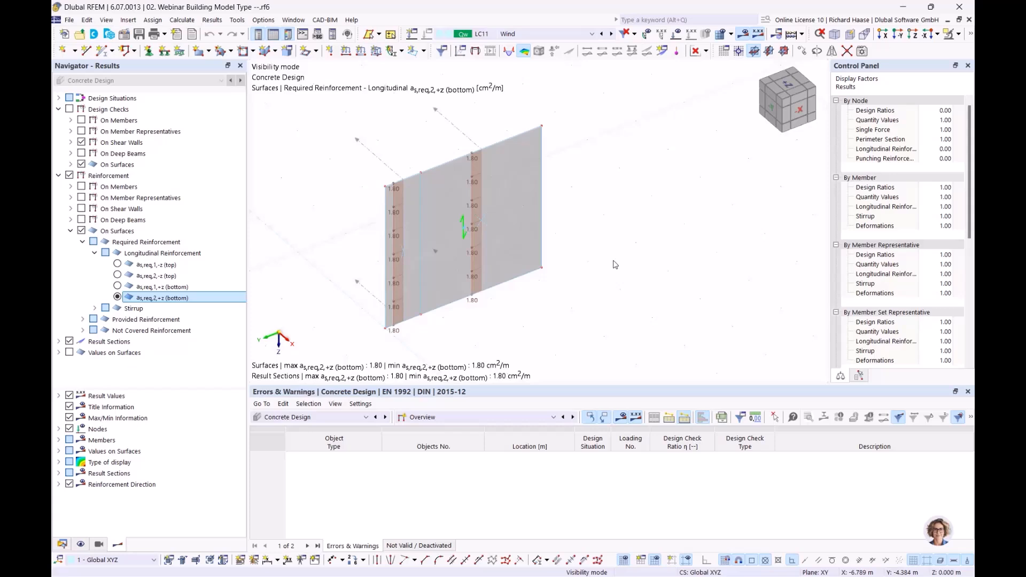
- Open result section 11's diagrams and remove all existing result diagrams
right_click(470, 140)
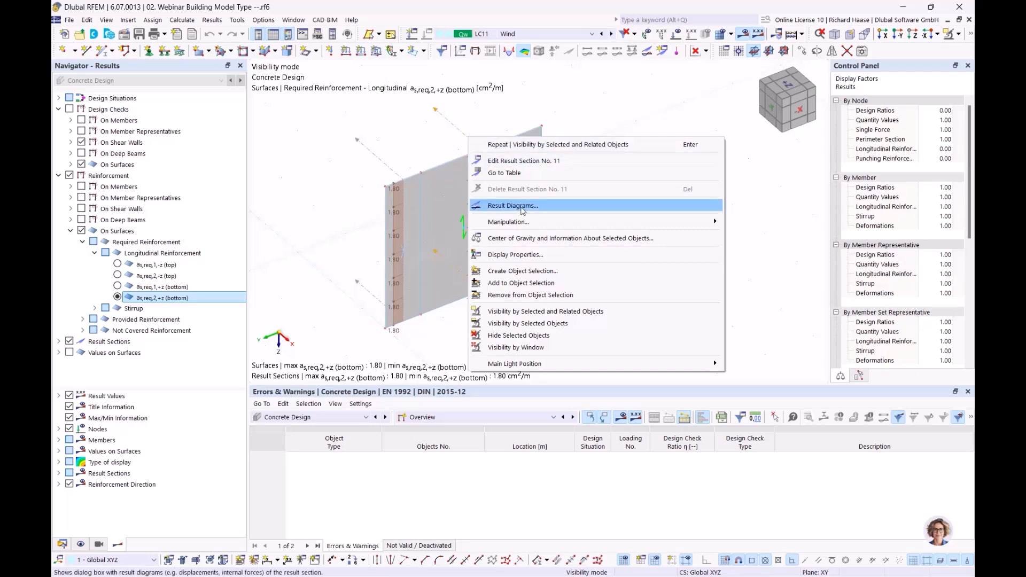
click(522, 208)
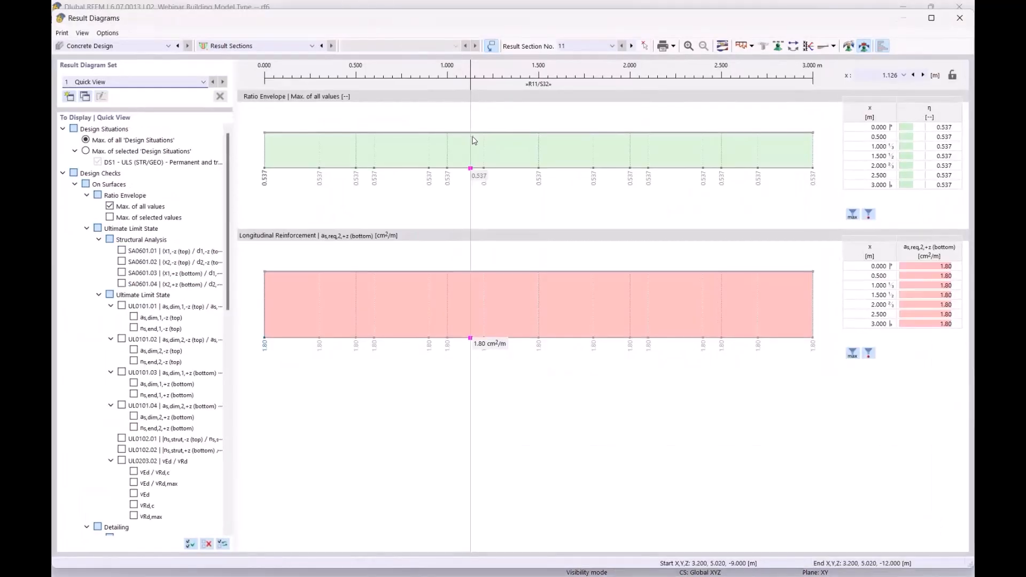
right_click(395, 144)
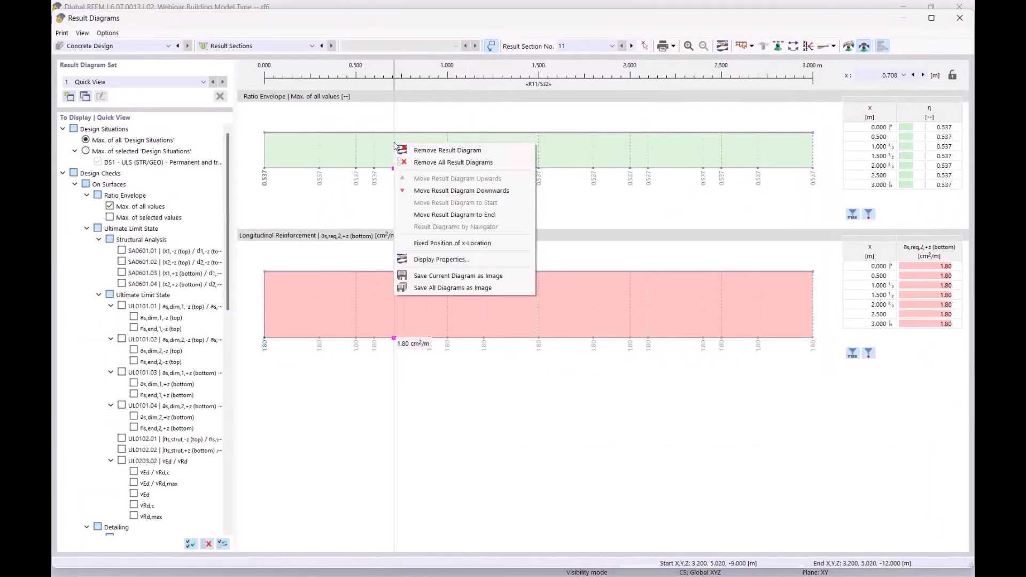
click(428, 161)
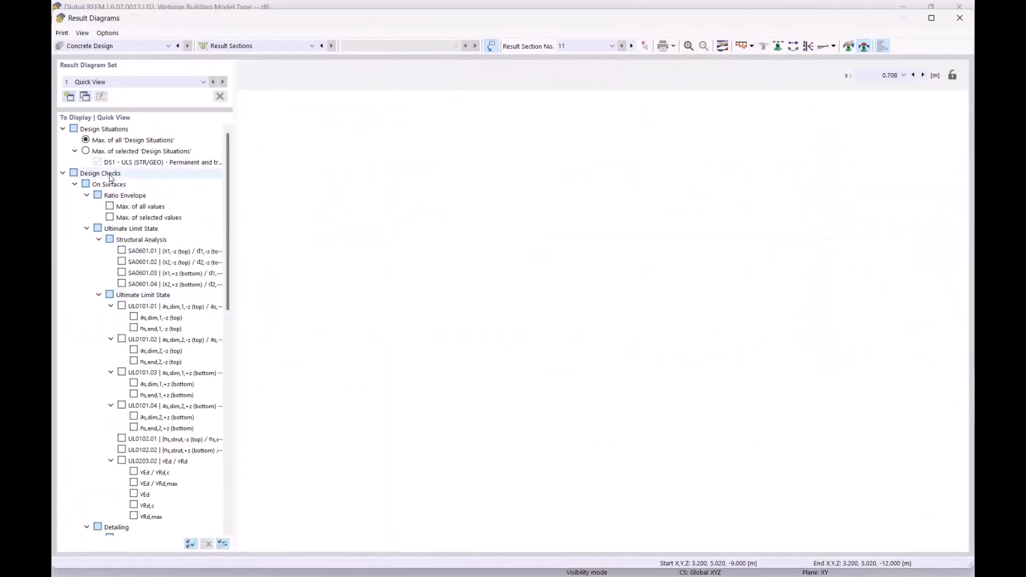
- Plot top as,req,1,-z and bottom as,req,1,+z reinforcement, both 1.44 cm²/m
click(62, 173)
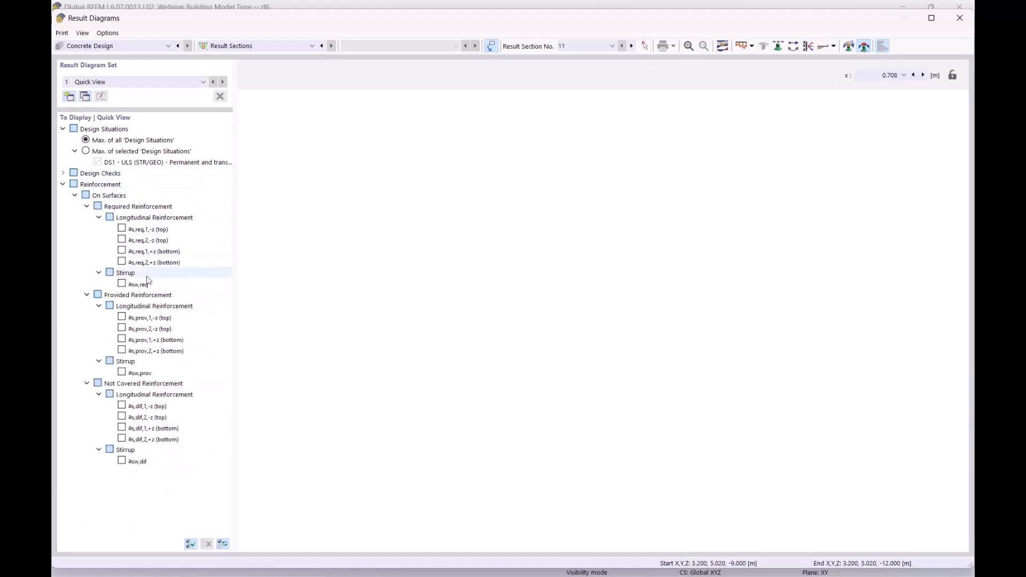
click(122, 230)
click(122, 251)
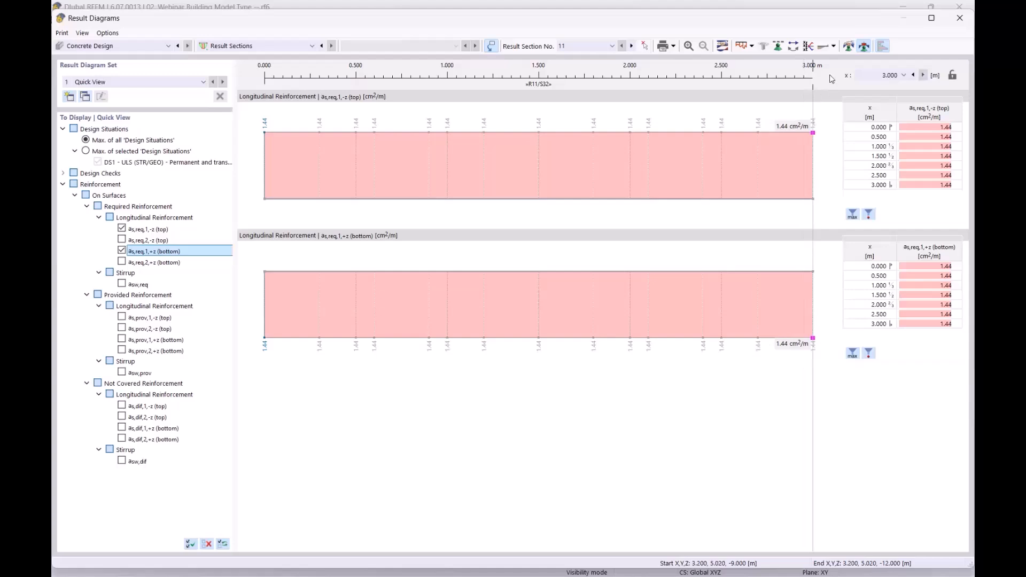
- Set the first smooth range from 0 to 3.000 m and apply it to both reinforcement diagrams
click(848, 46)
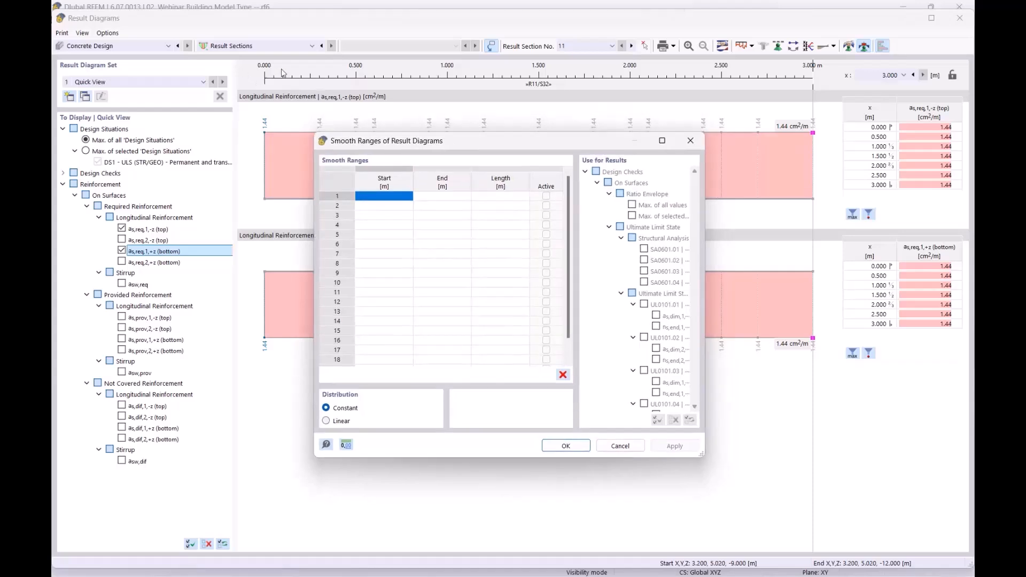
click(381, 199)
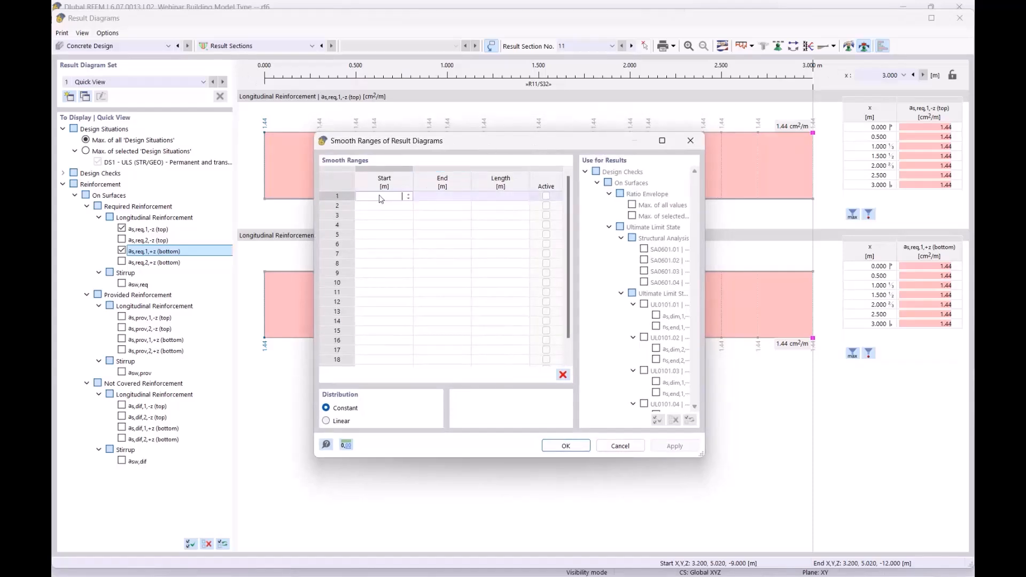
key(Tab)
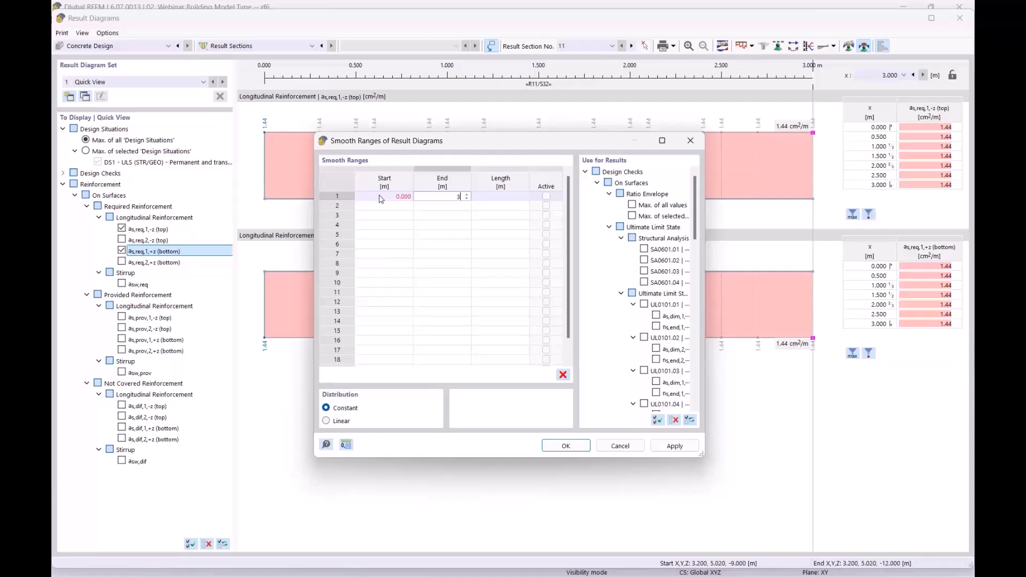
click(567, 446)
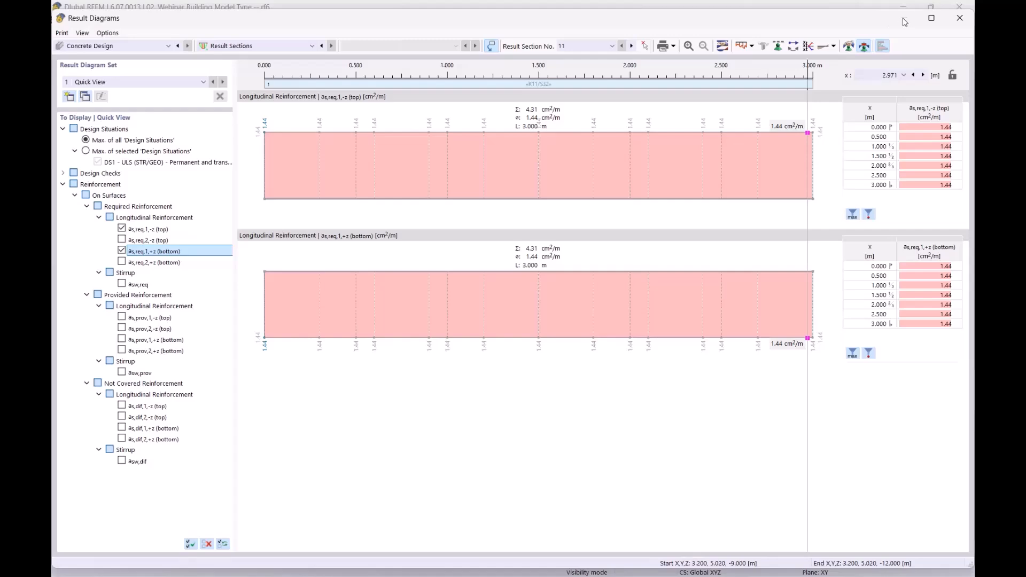
drag(802, 18, 797, 360)
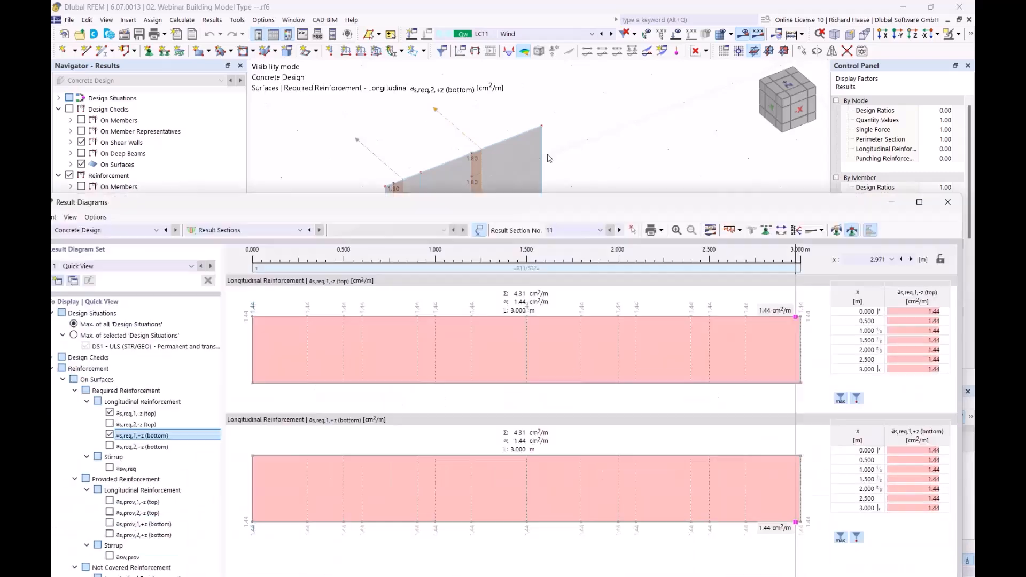
- Replace the as,req,1 top and bottom diagrams with as,req,2,-z and as,req,2,+z, showing 1.80 cm²/m
drag(548, 155, 560, 83)
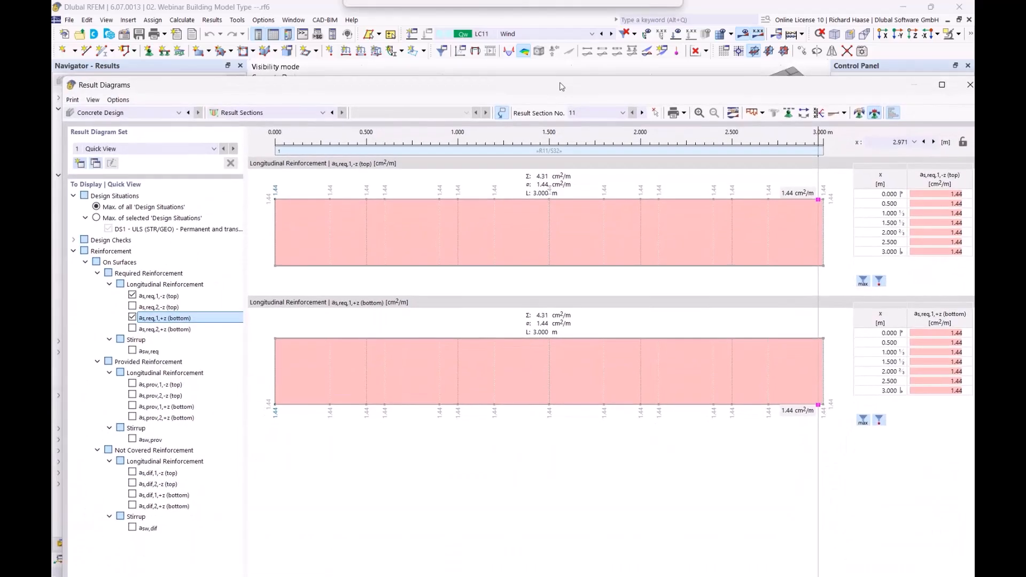
click(133, 296)
click(132, 318)
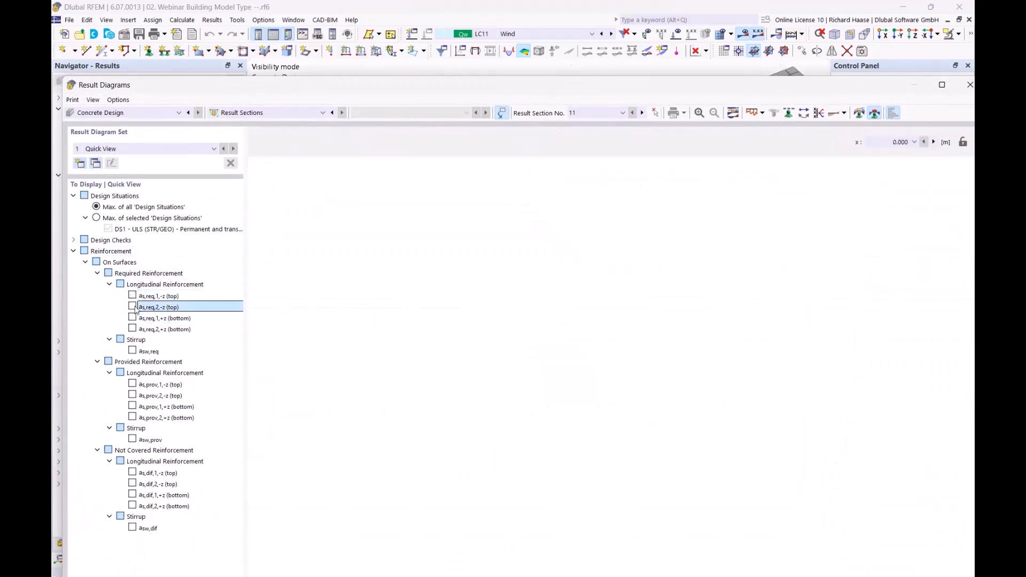
click(133, 307)
click(133, 329)
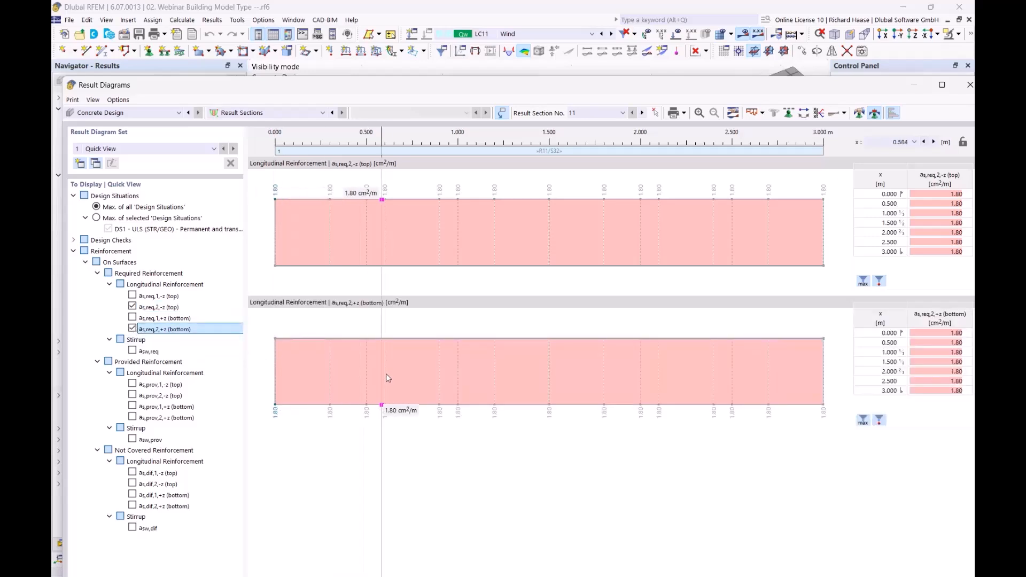
click(170, 308)
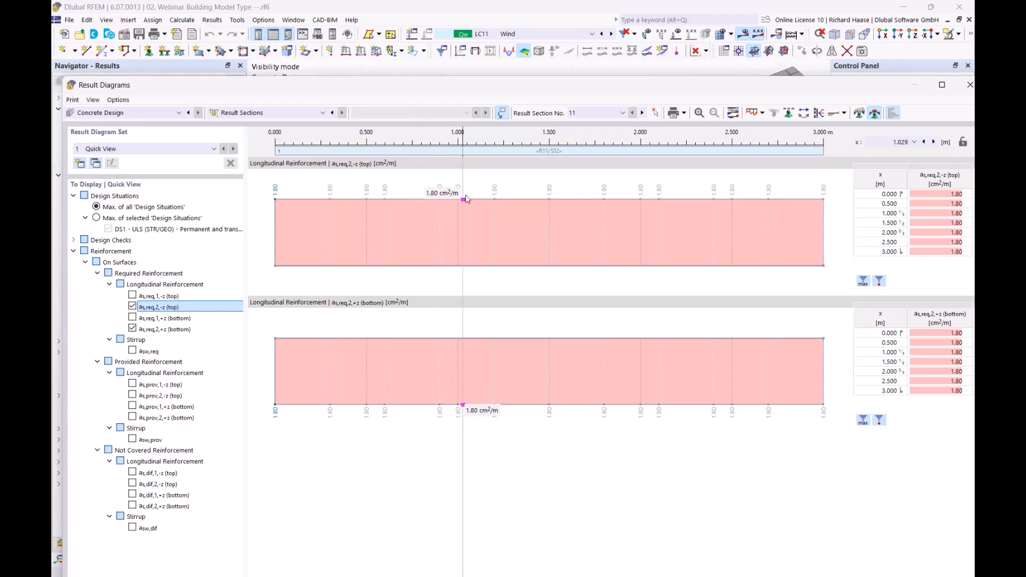
drag(643, 84, 585, 385)
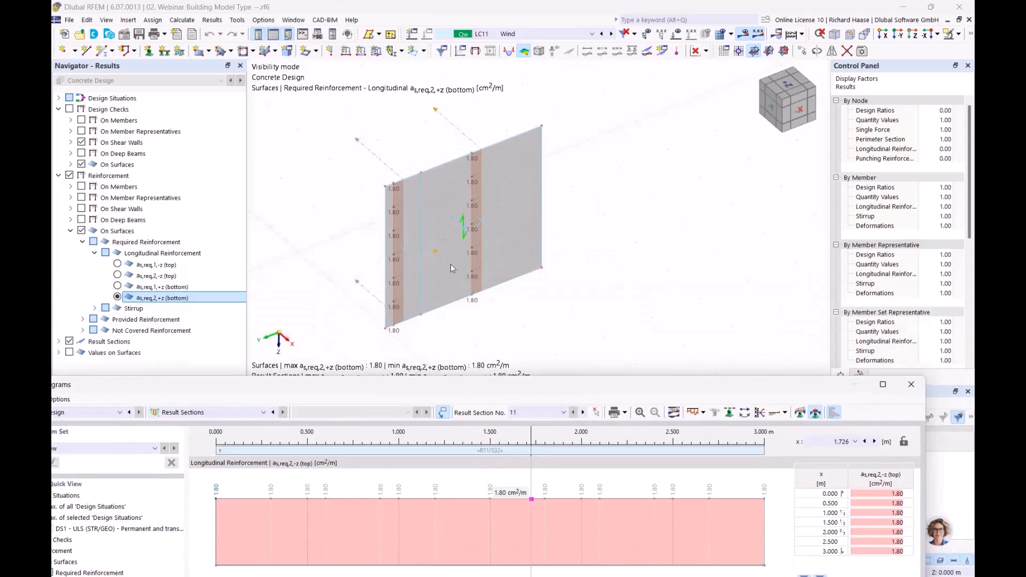
drag(656, 388, 610, 112)
- Close the Result Diagrams window and recentre the wall in the model view
click(864, 110)
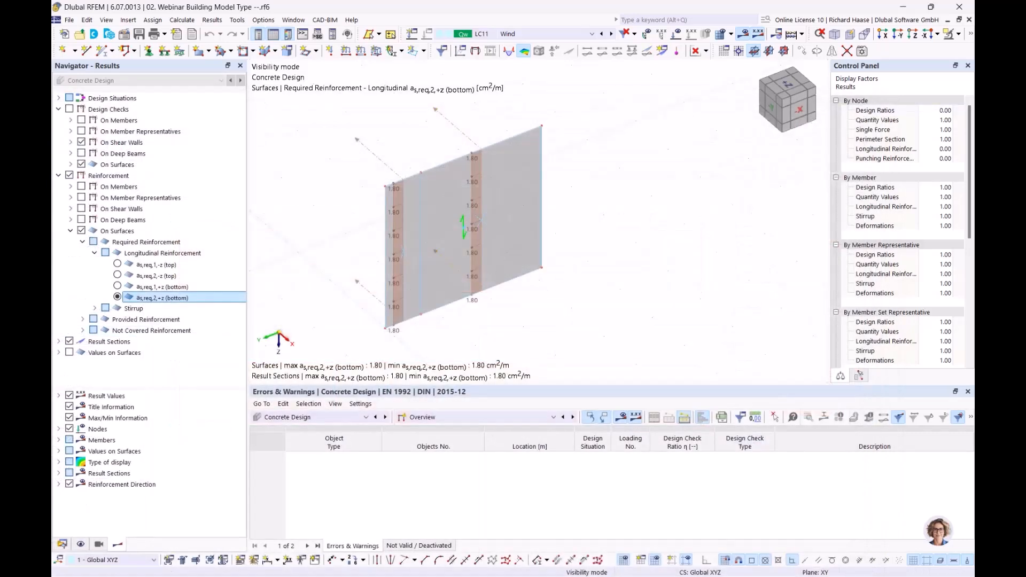
middle_drag(593, 310, 648, 289)
scroll(585, 293, down, 2)
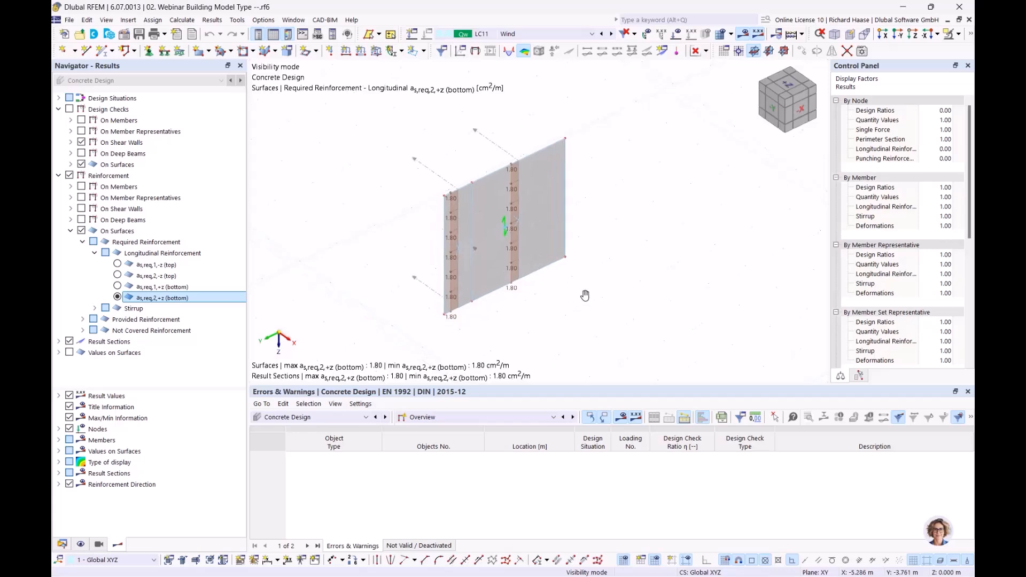
click(960, 38)
- Exit visibility mode to show the whole model, then advance to the Result evaluation slide
click(863, 132)
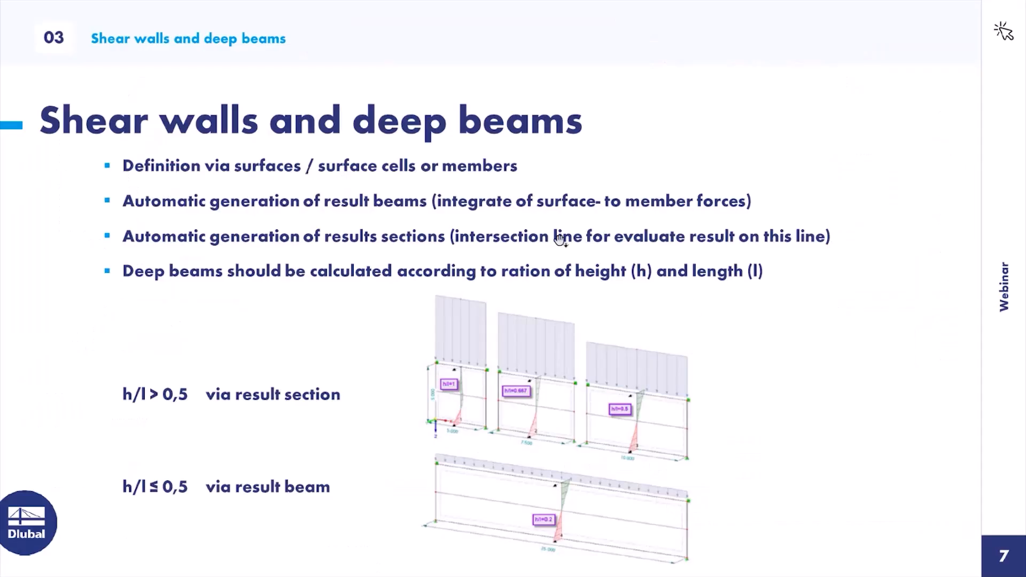
click(553, 227)
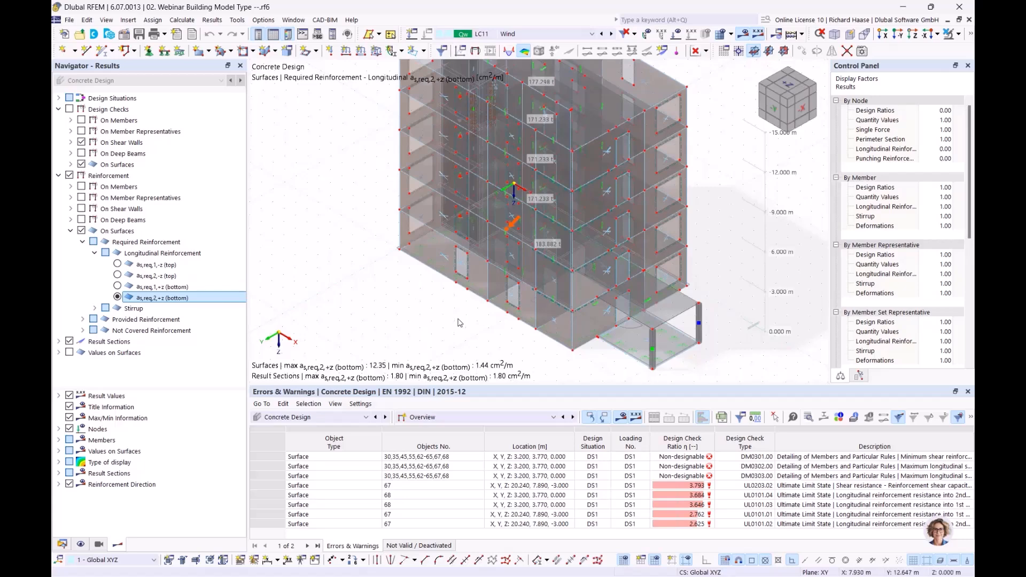
- Switch the results table to Static Analysis, Results by Stories, and enlarge the table
click(306, 418)
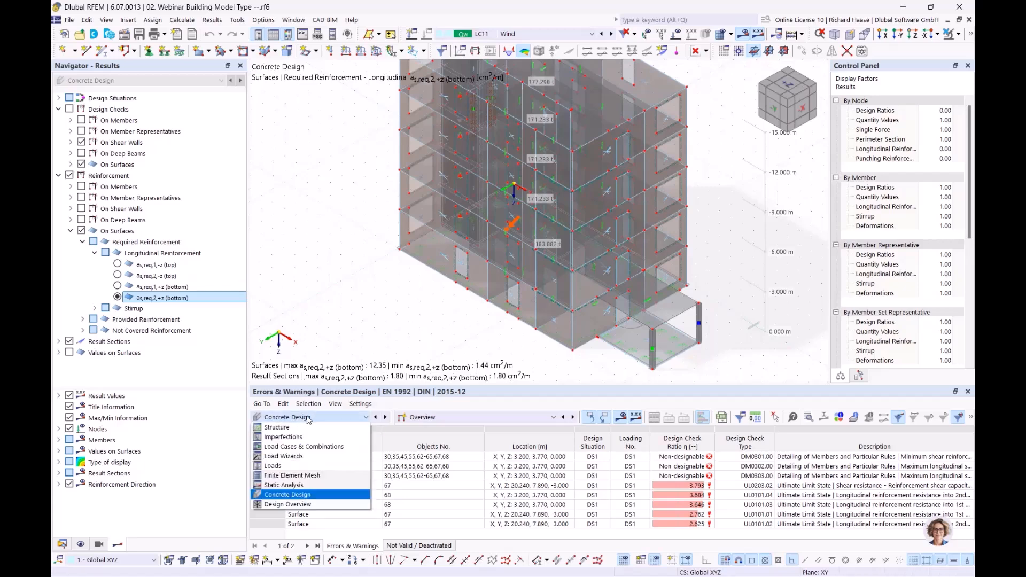
click(314, 489)
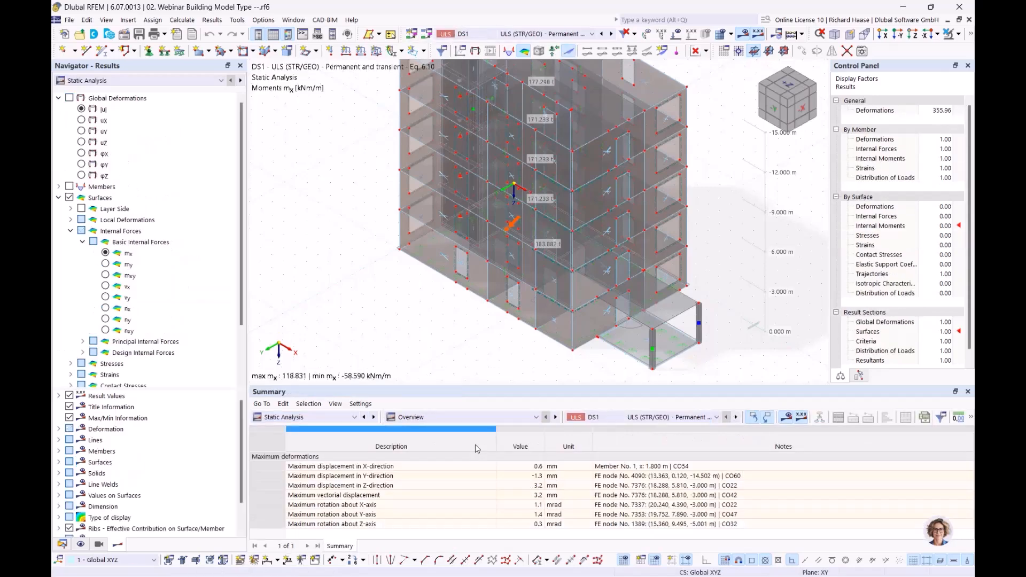
click(466, 417)
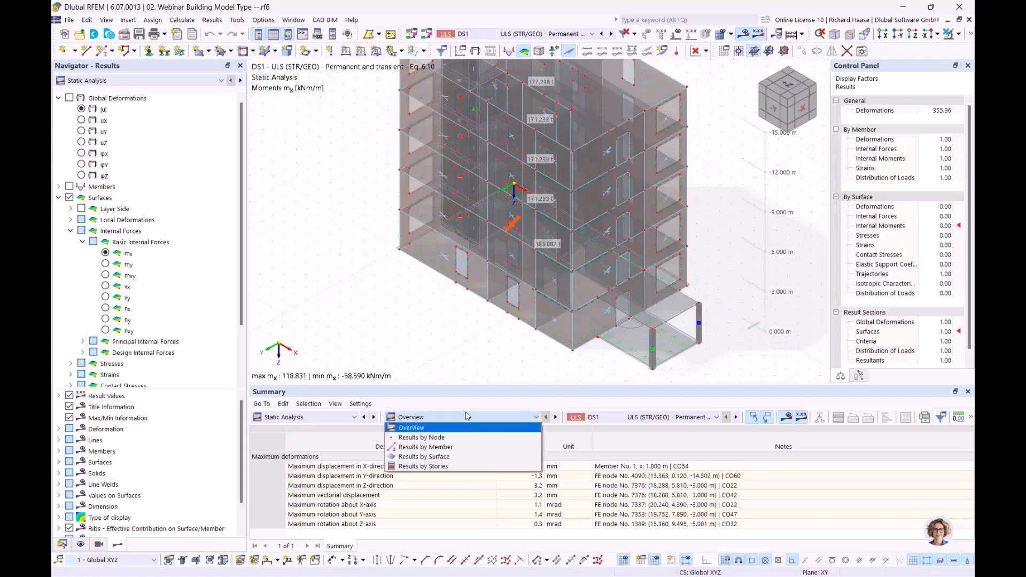
click(439, 467)
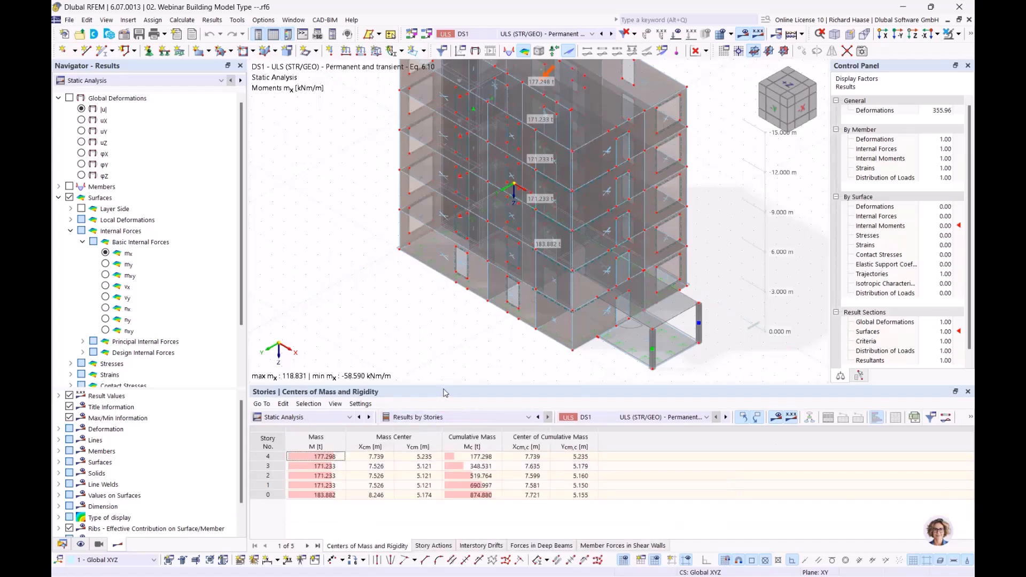
drag(449, 390, 462, 370)
middle_drag(462, 370, 405, 357)
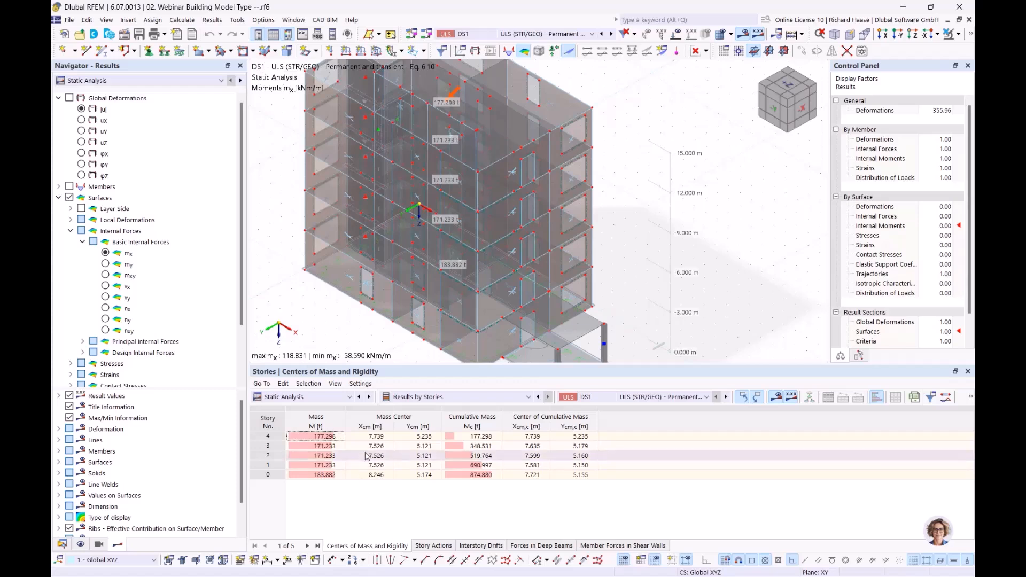
- Select the Mass cells of stories 4 down to 0 to locate each story in the model
click(336, 437)
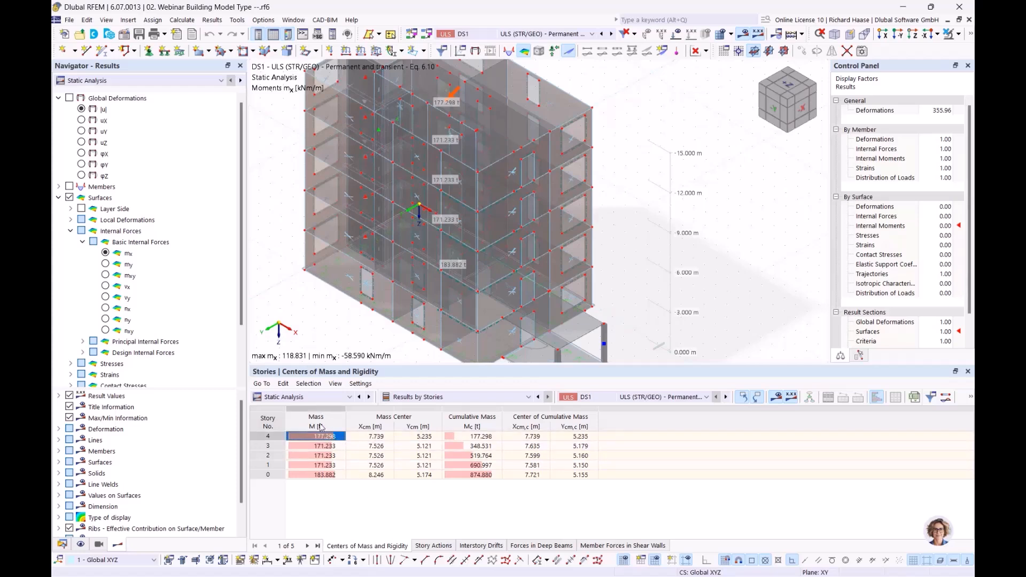
ctrl+middle_drag(557, 238, 420, 363)
click(328, 446)
click(328, 456)
click(329, 466)
key(Up)
key(Up)
key(Up)
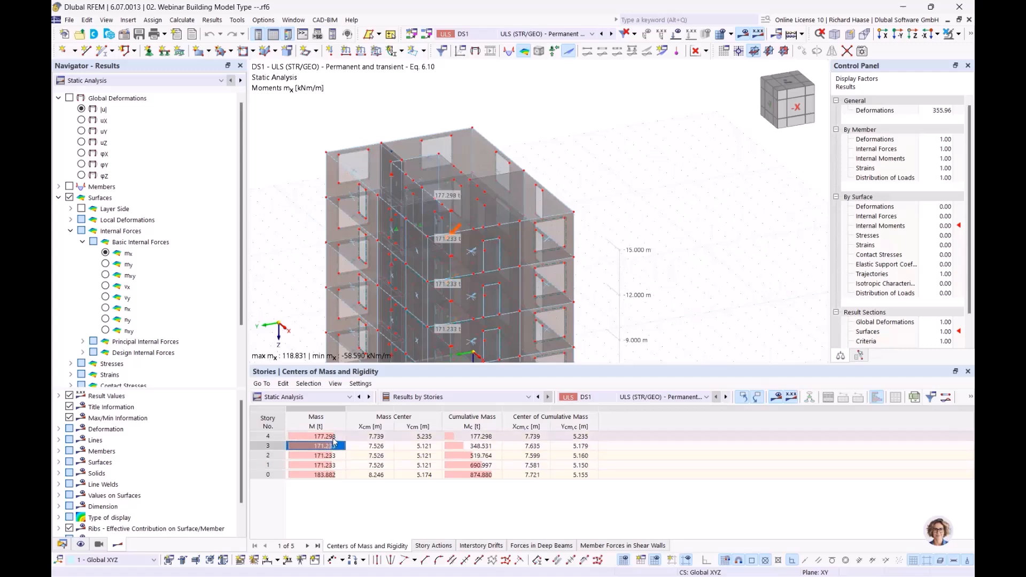
click(325, 474)
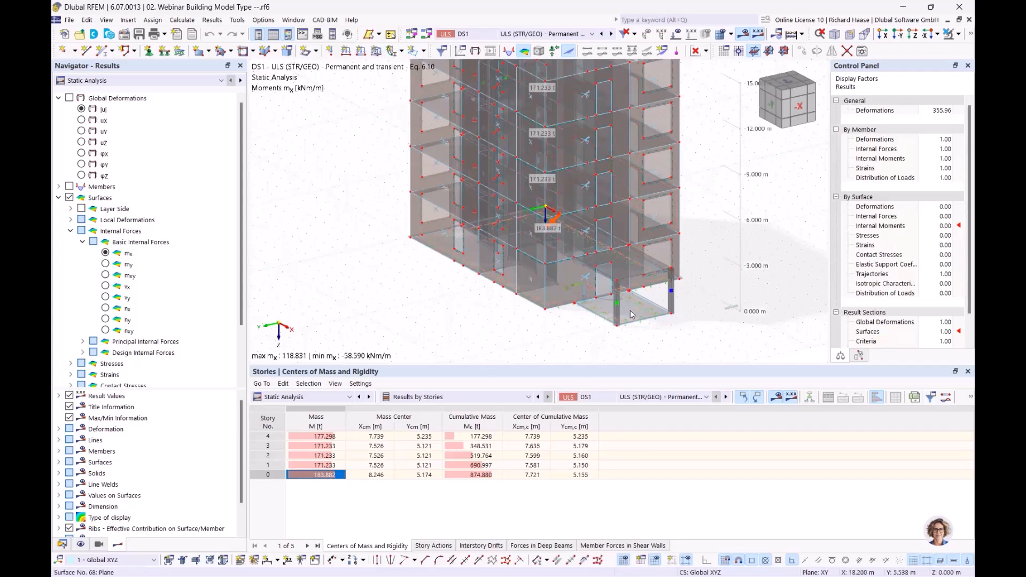
click(630, 309)
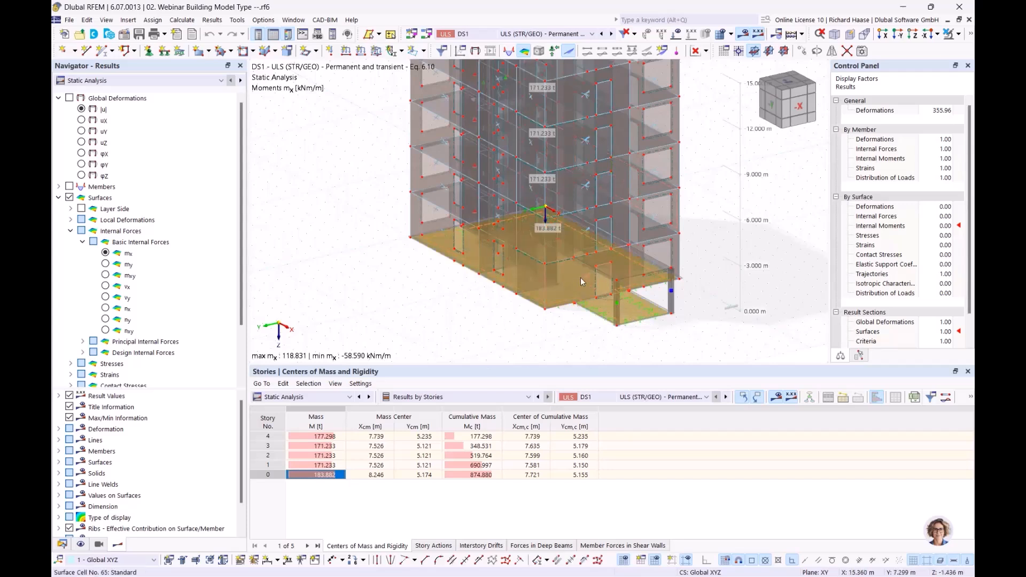
mouse_move(581, 278)
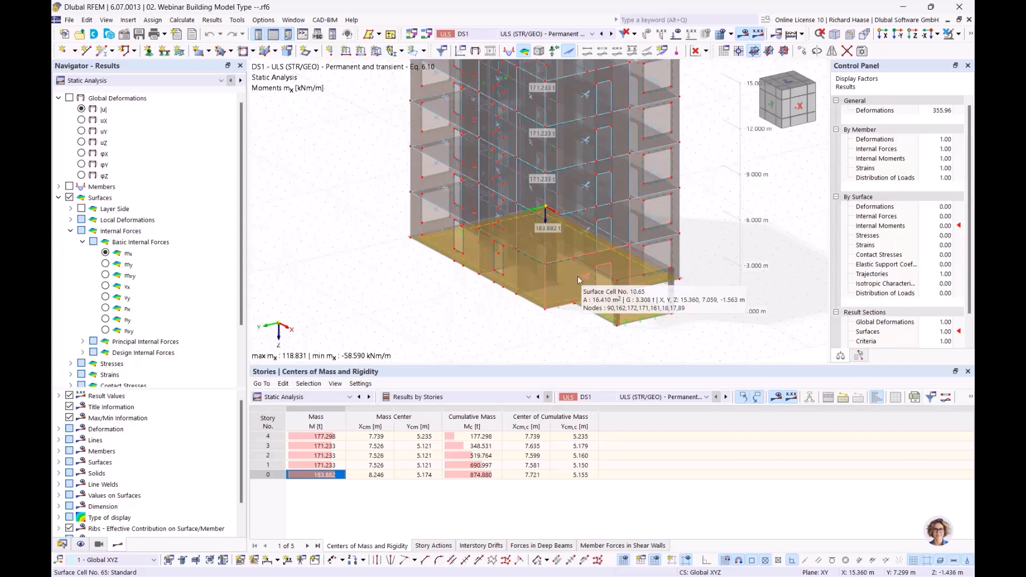
middle_drag(427, 347, 342, 421)
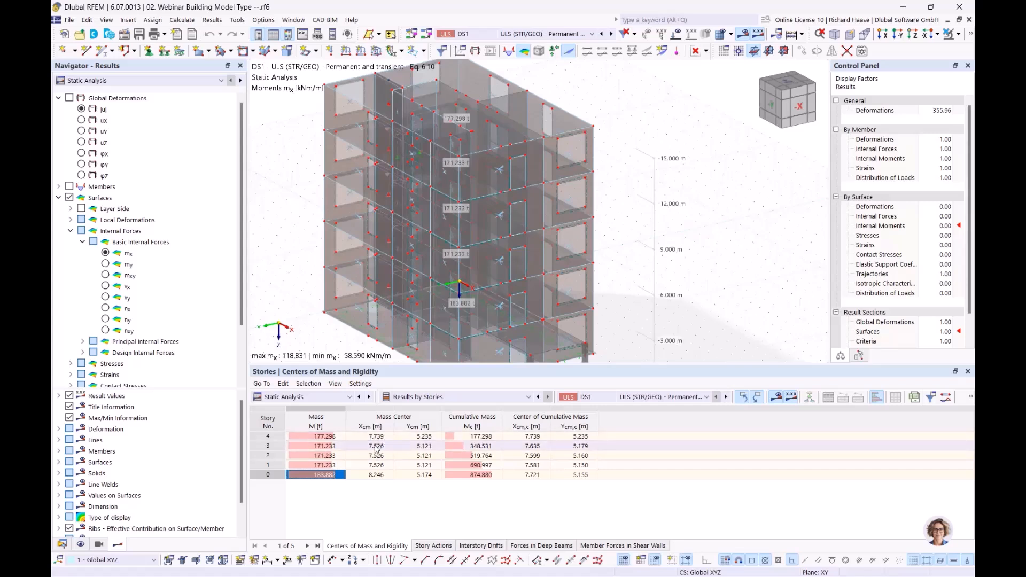
click(412, 447)
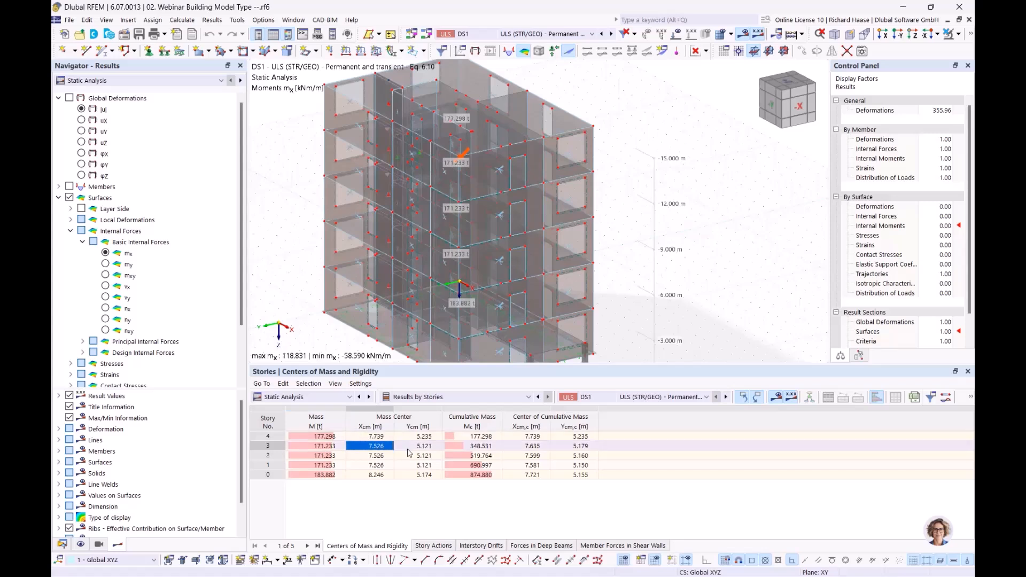
click(425, 458)
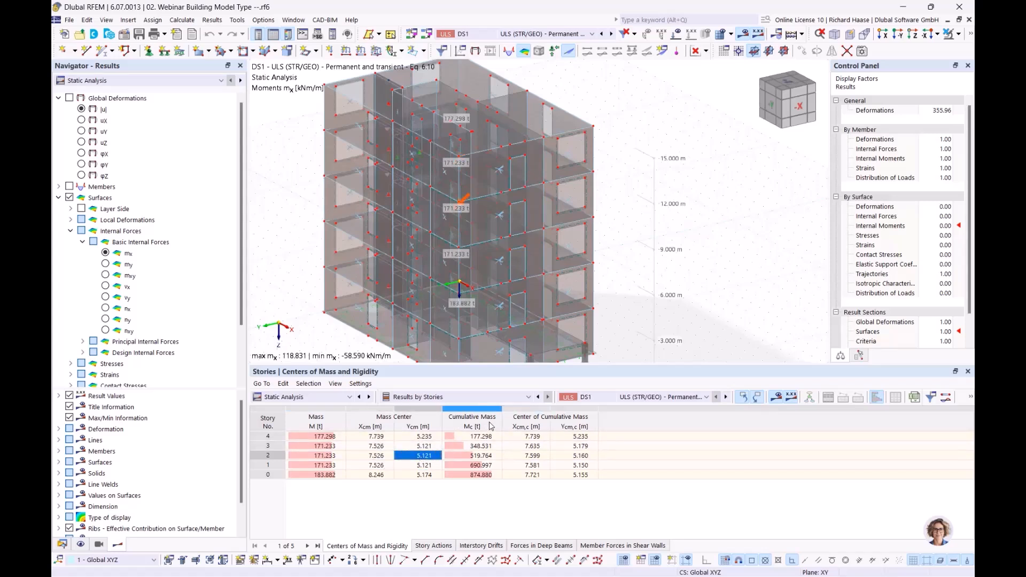
click(482, 436)
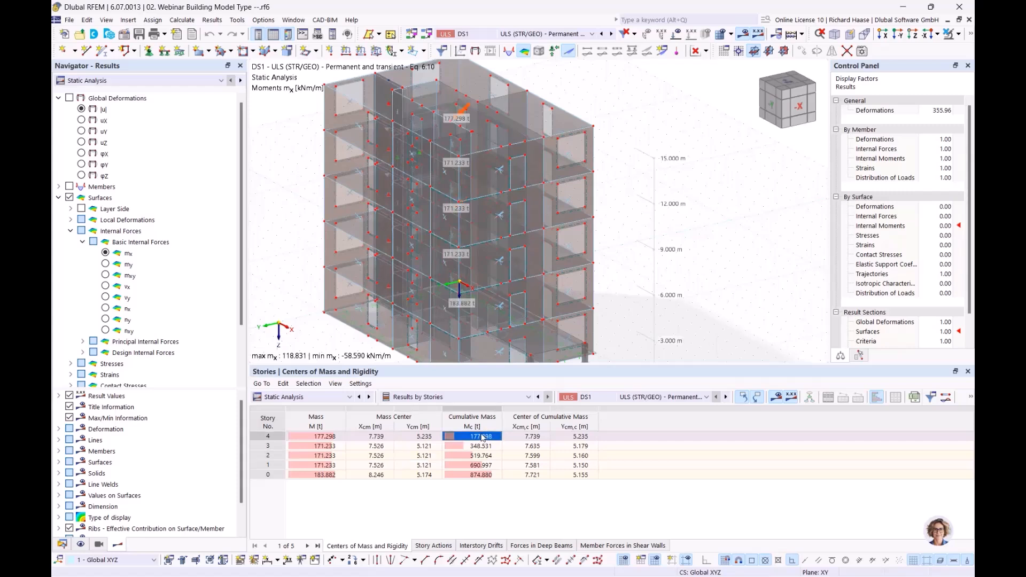
click(321, 437)
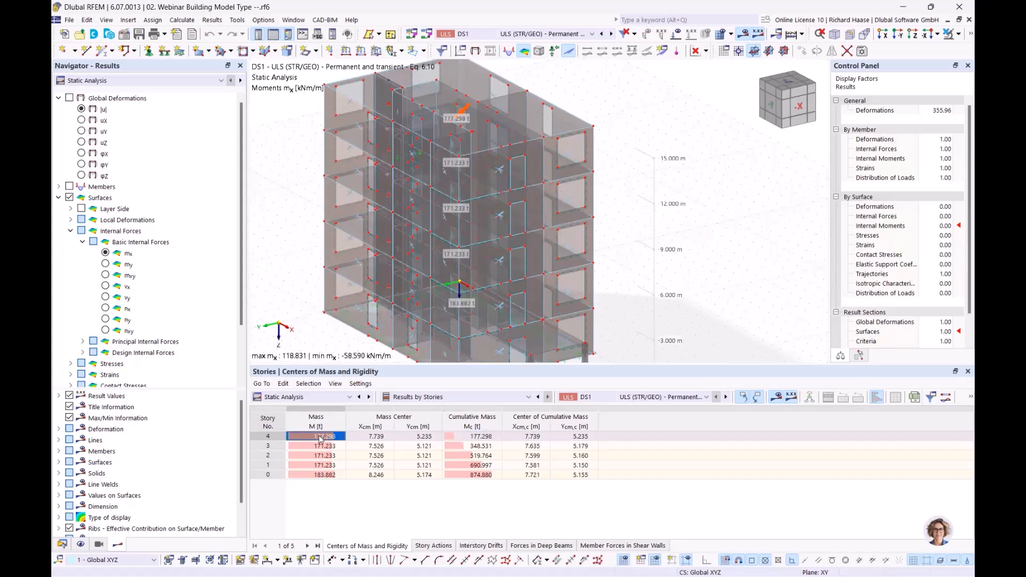
click(382, 437)
click(406, 437)
click(489, 437)
click(523, 437)
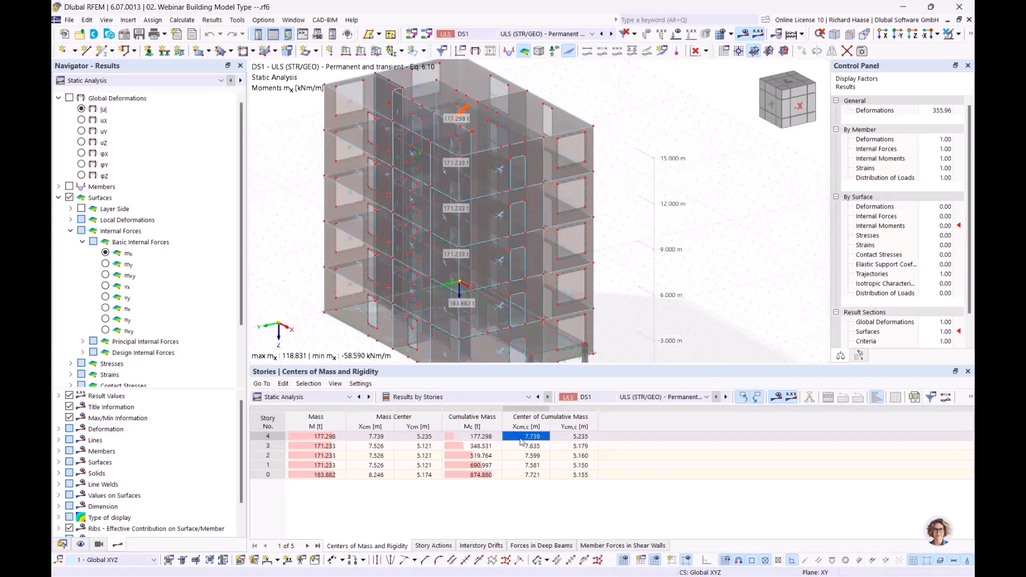
click(581, 437)
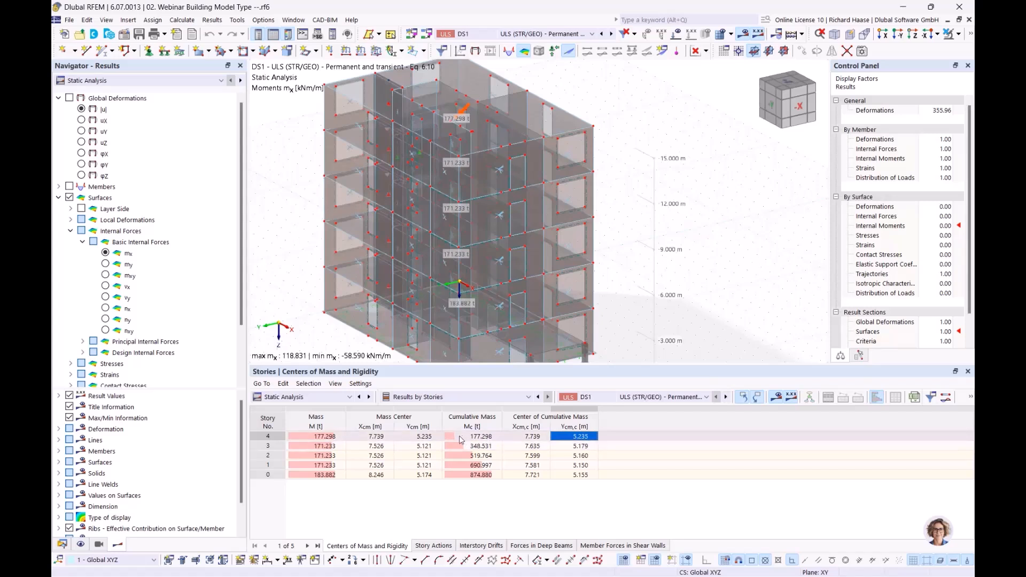
click(490, 448)
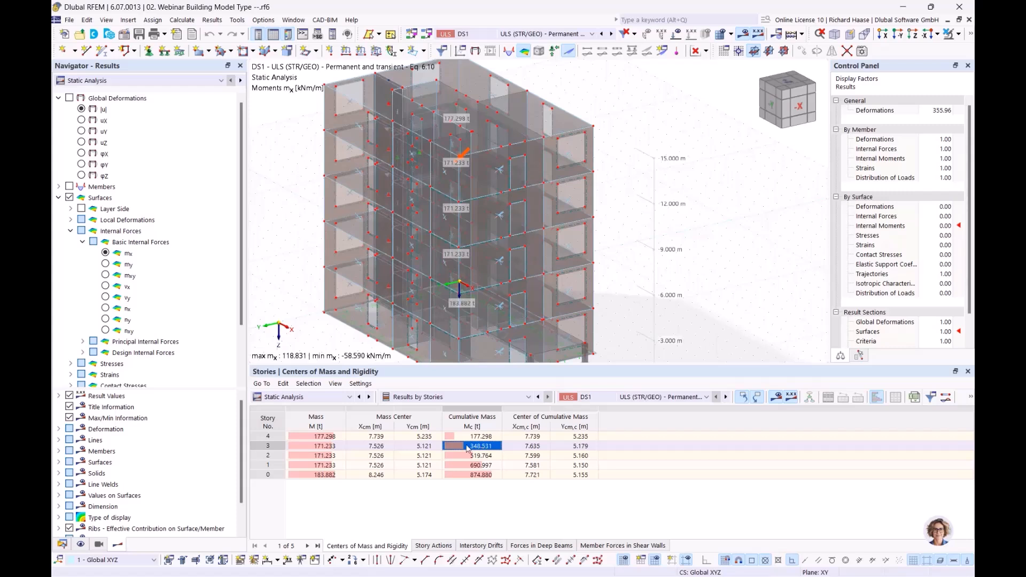
click(323, 448)
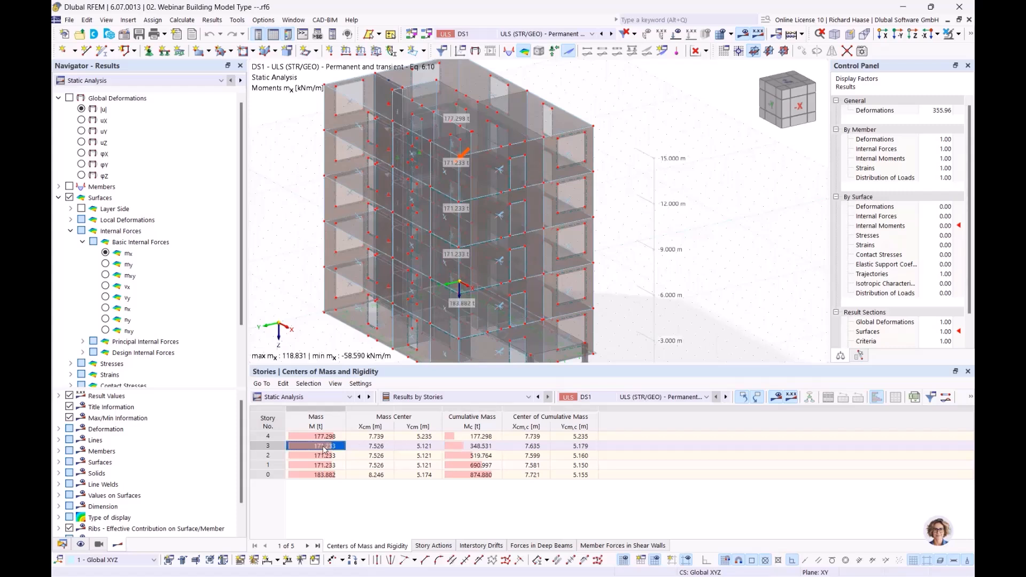
click(329, 437)
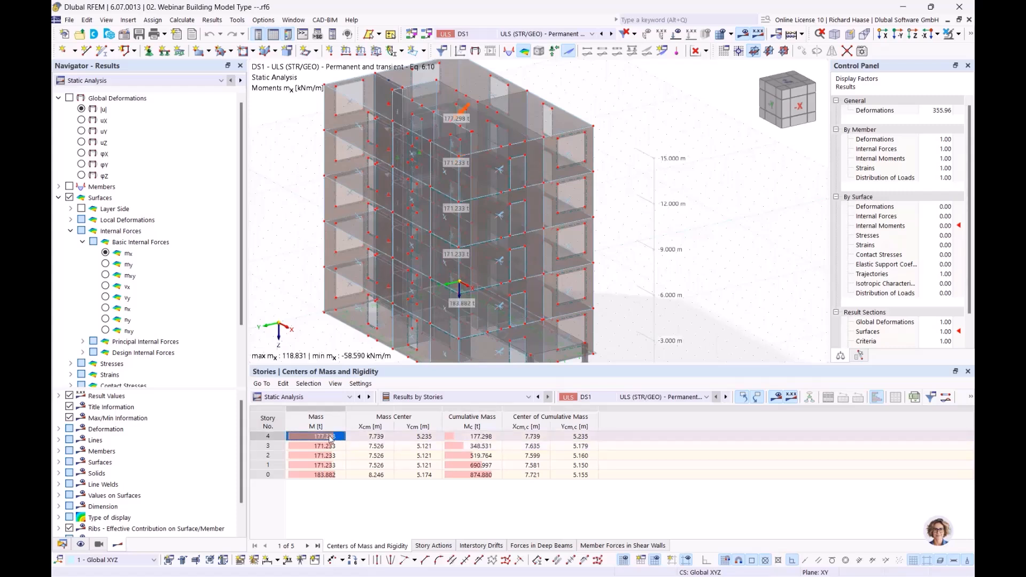
click(484, 456)
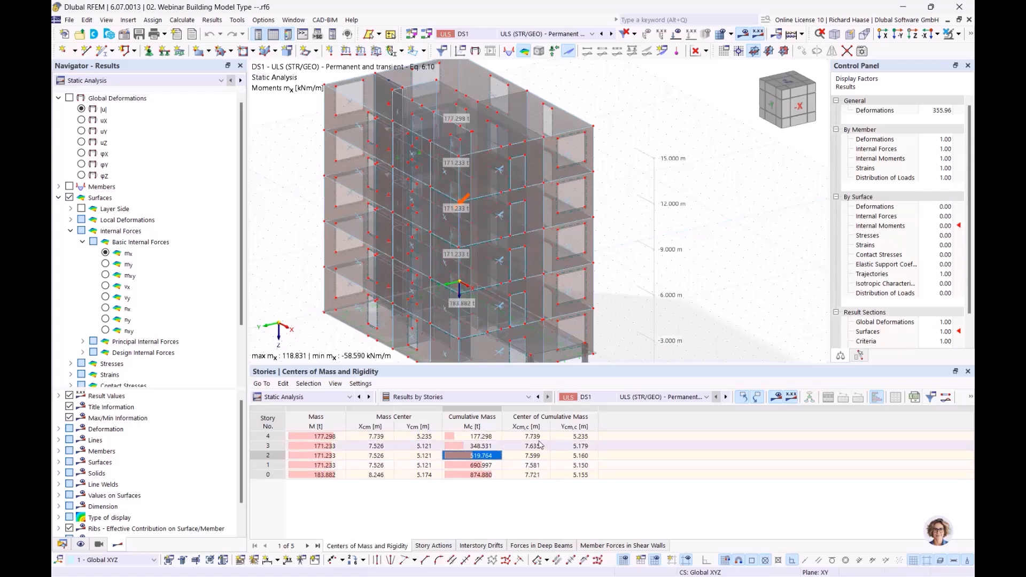
click(624, 498)
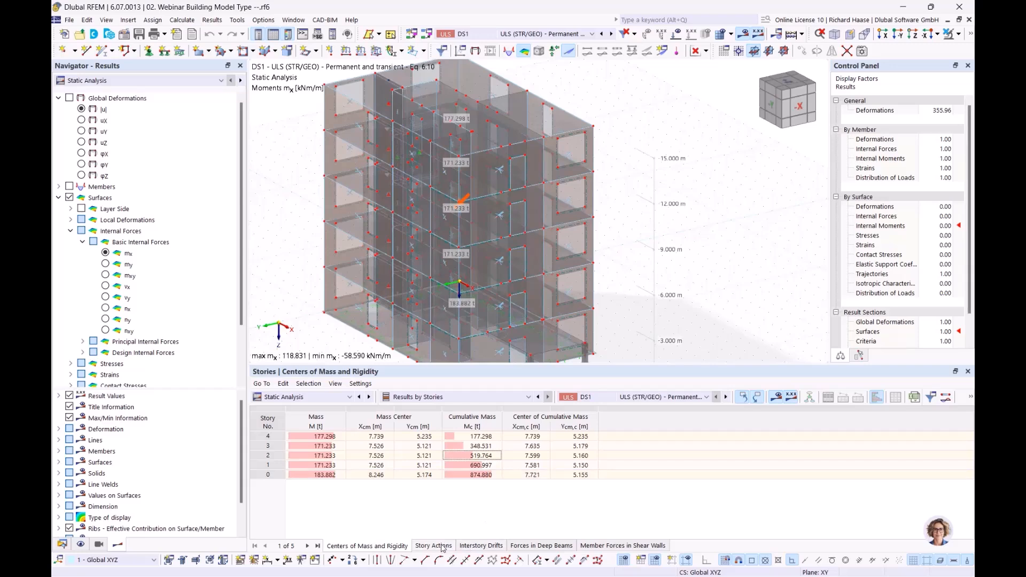
- Show the Story Actions results and bring the building into view
click(434, 546)
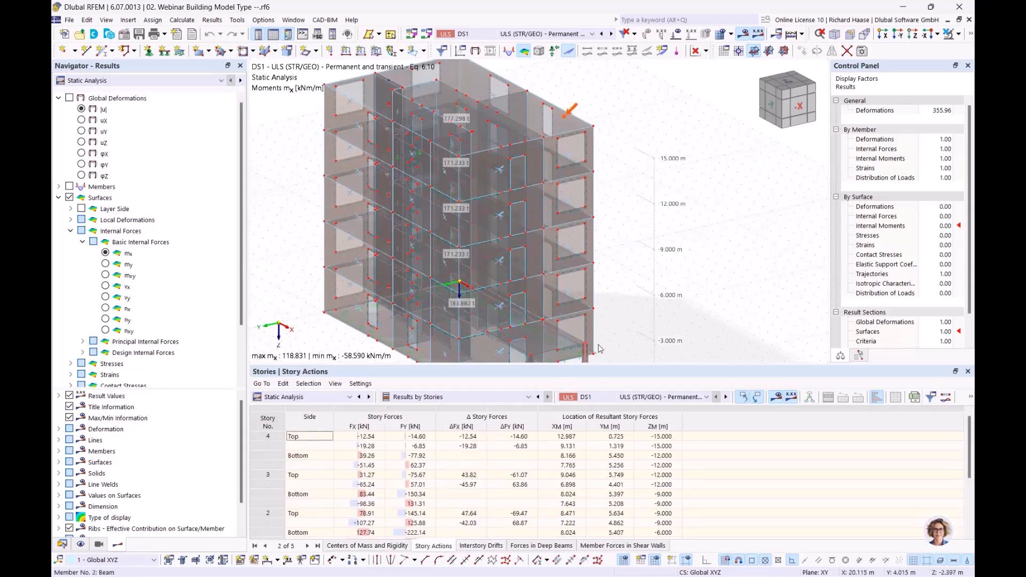
middle_drag(587, 238, 600, 242)
scroll(585, 235, up, 1)
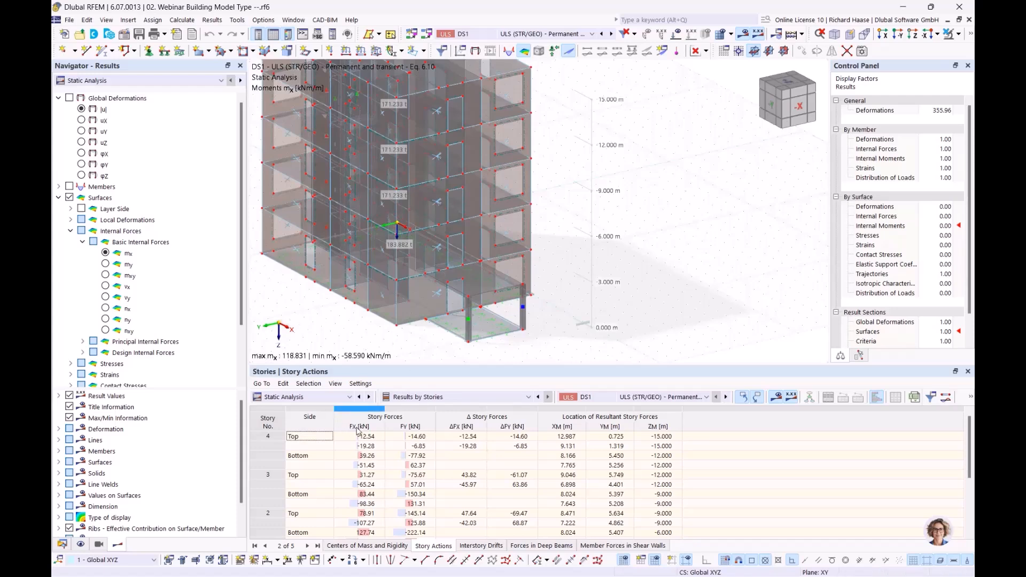
middle_drag(344, 317, 401, 316)
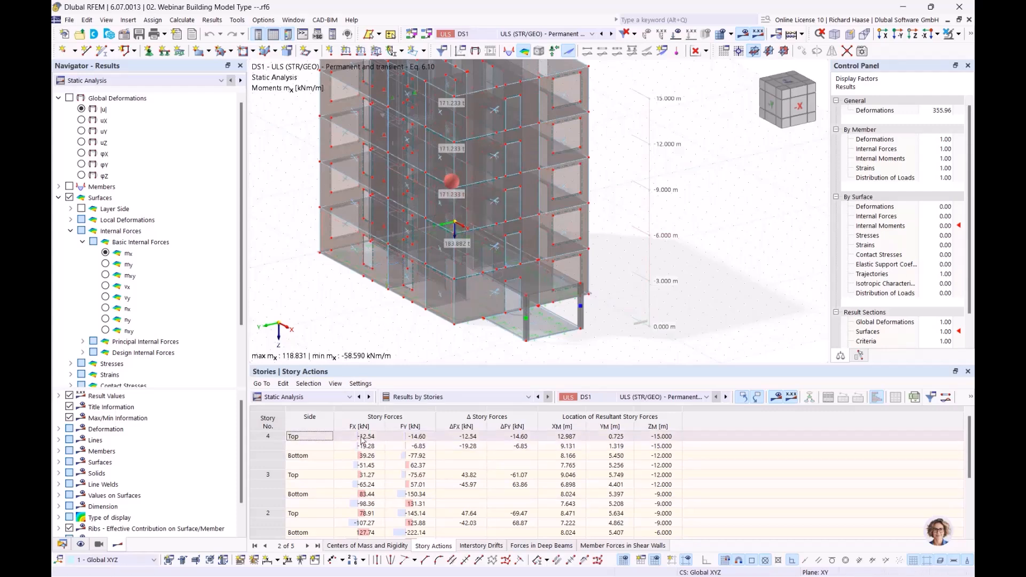
- Inspect story 4's FX, FY, ΔFX and ΔFY force values, then scroll through the other stories
click(375, 440)
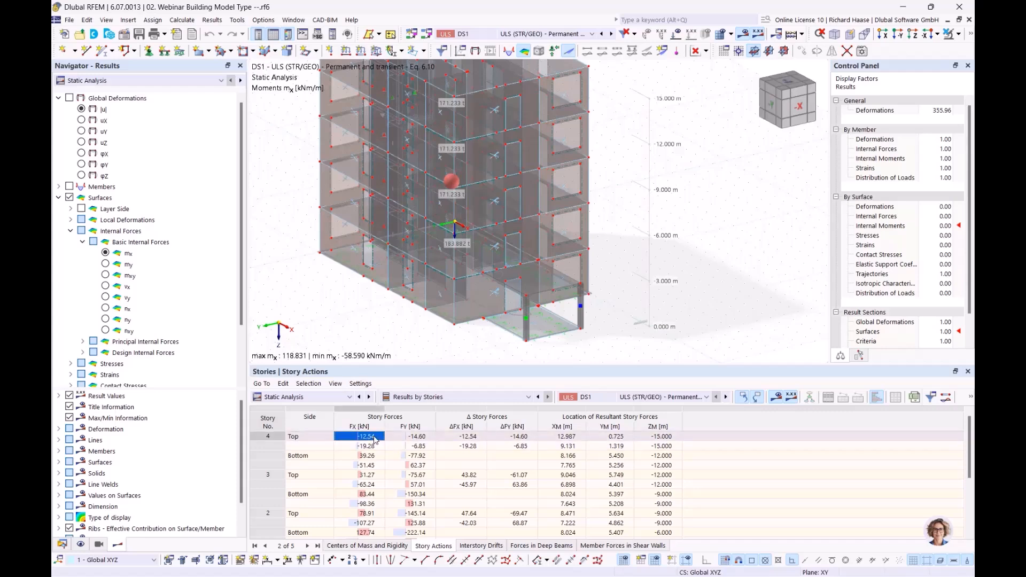
click(420, 437)
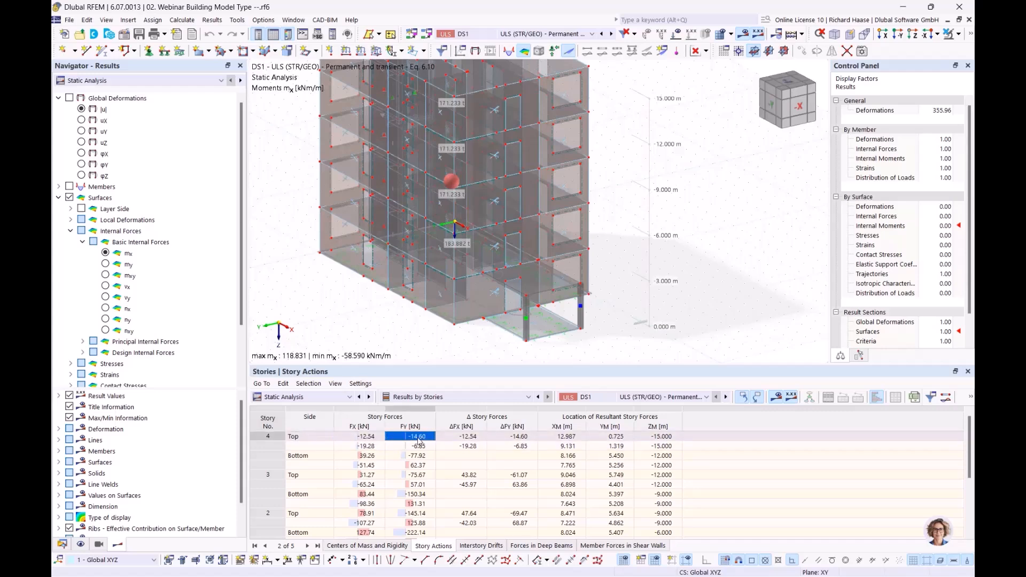
click(308, 439)
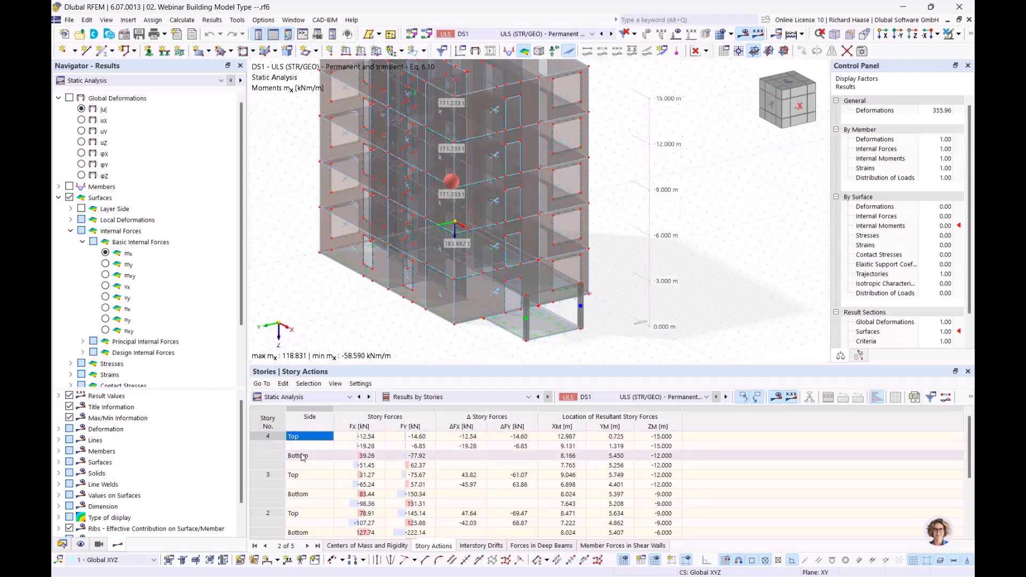
click(466, 437)
click(471, 446)
click(472, 437)
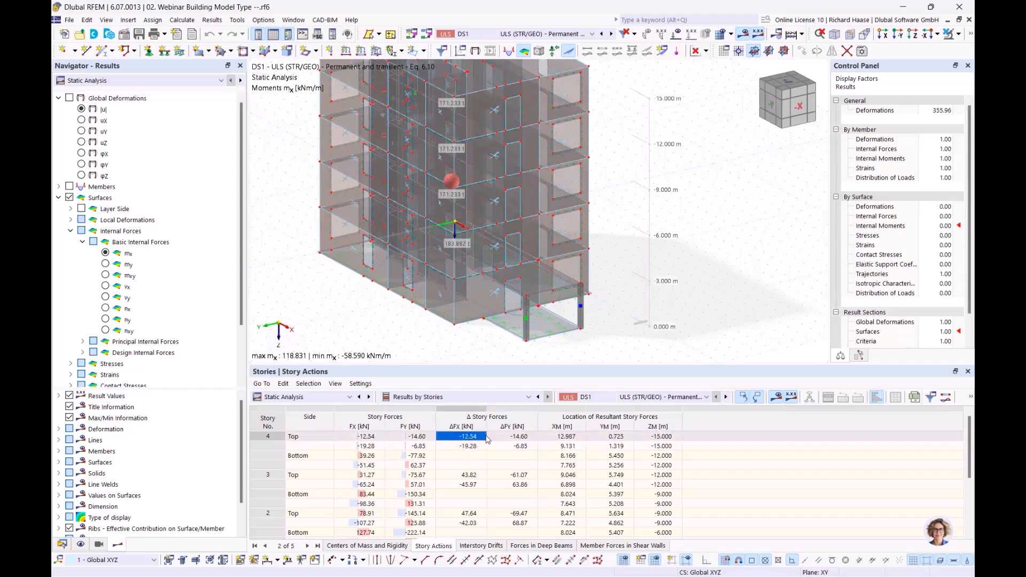
click(503, 437)
click(470, 435)
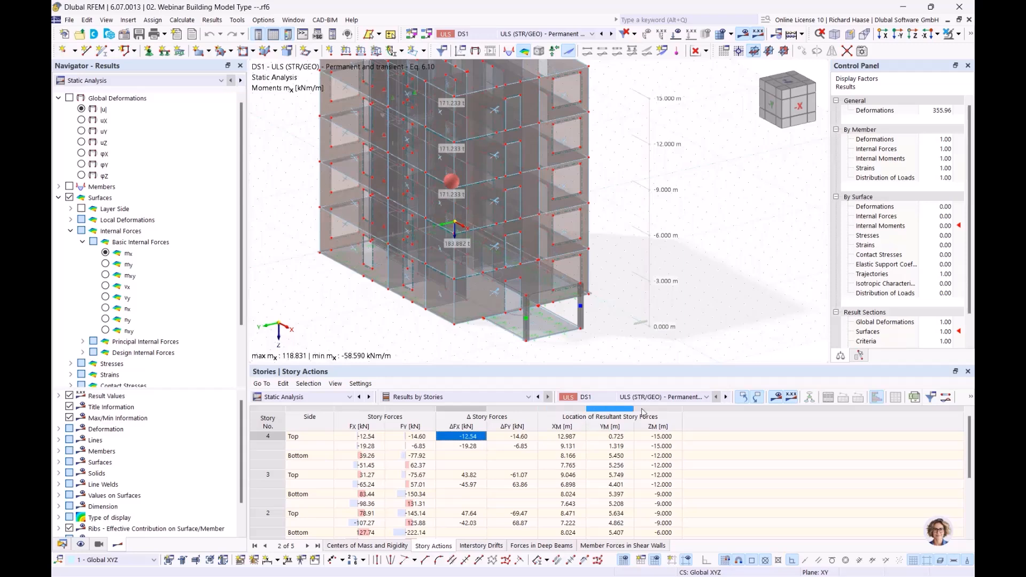
scroll(633, 439, down, 3)
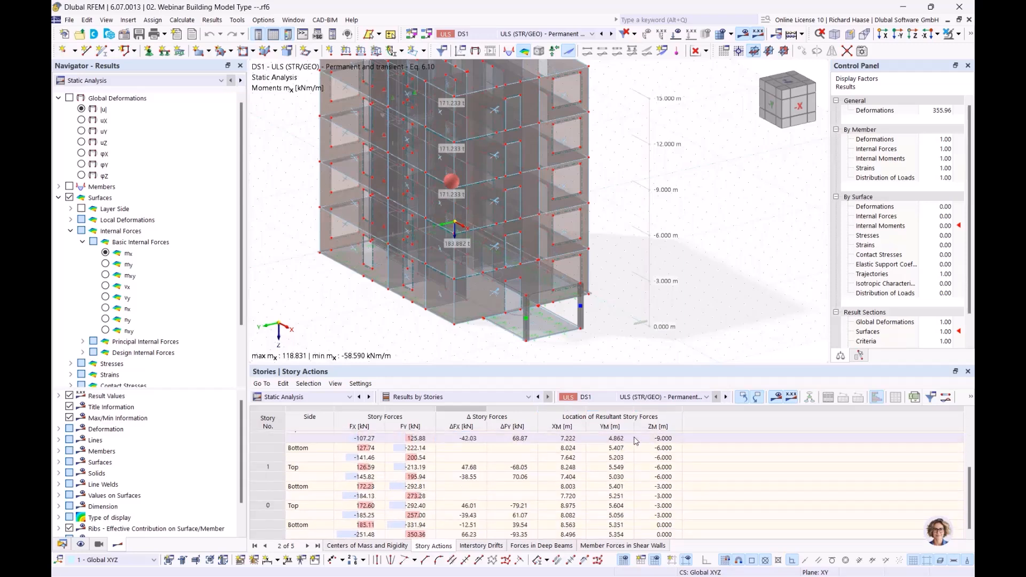
- Show the Interstory Drifts results and inspect story 4's ΔuY drift
click(485, 545)
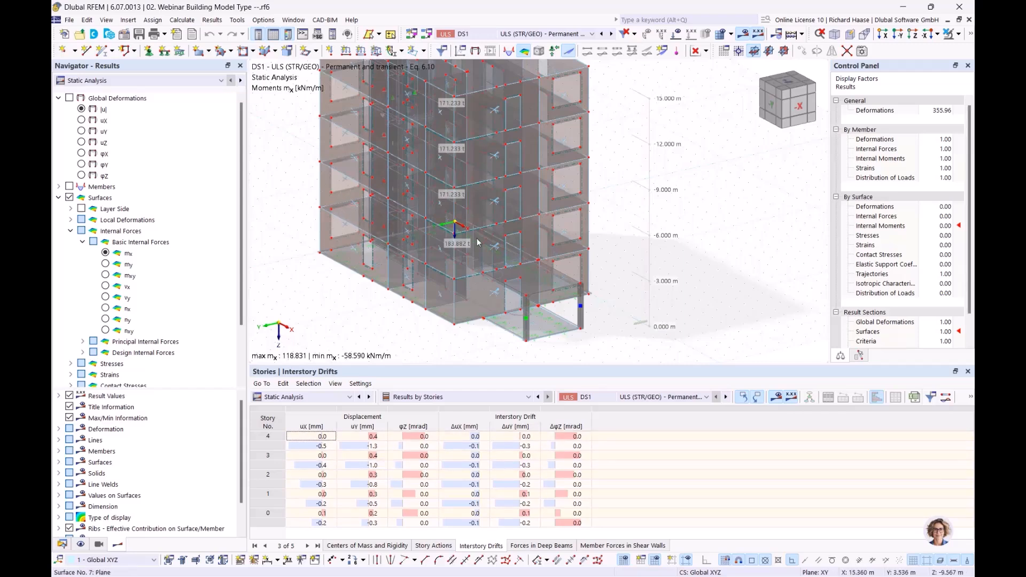
middle_drag(633, 264, 657, 306)
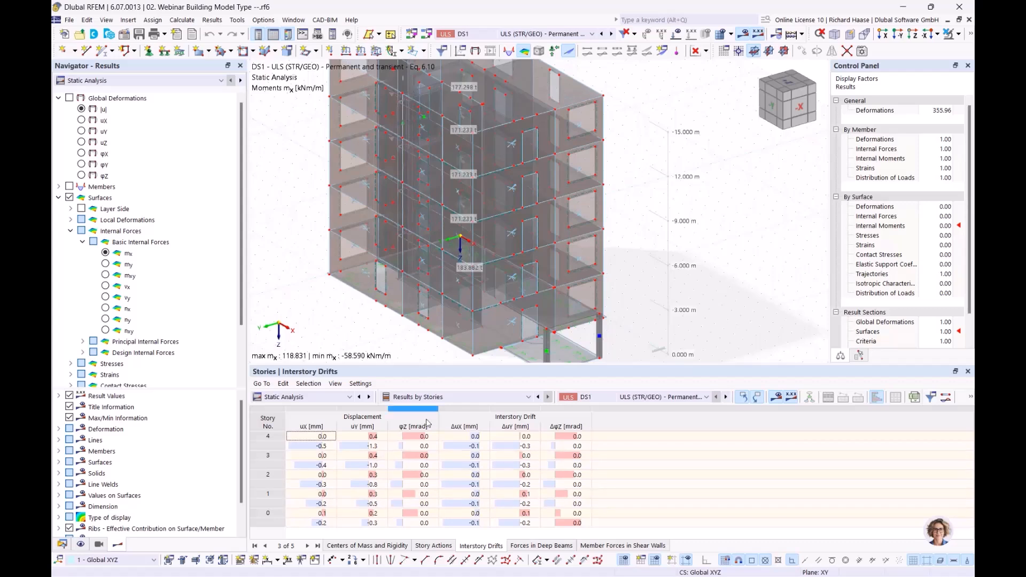
click(527, 438)
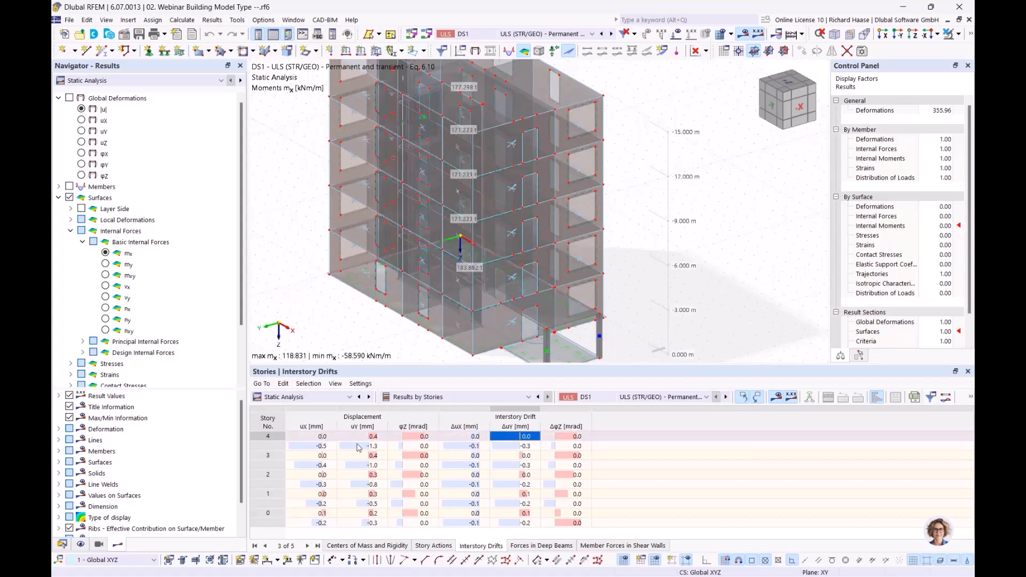
- Show Forces in Deep Beams and turn the model to see story 3's highlighted deep beam
click(555, 546)
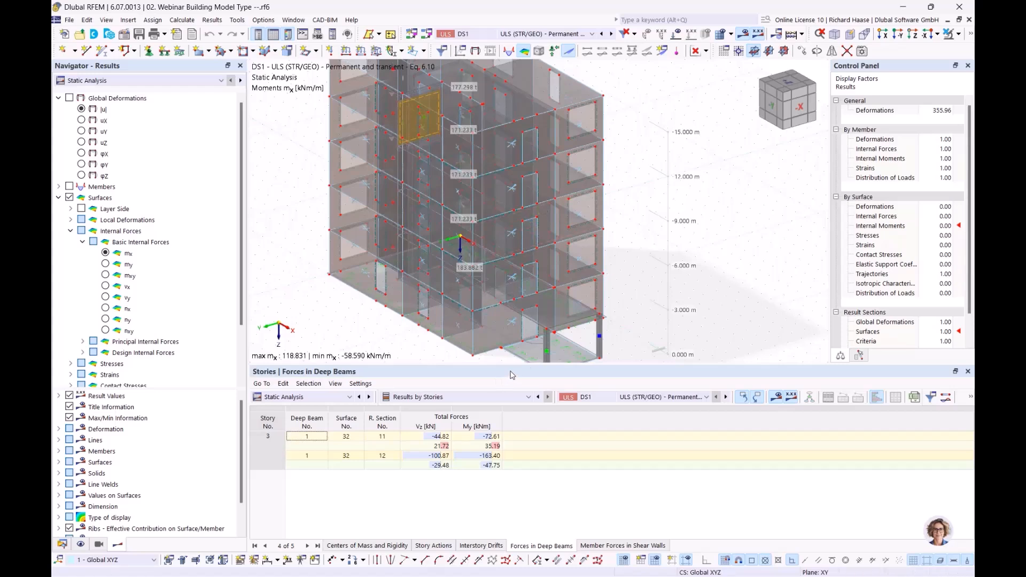
middle_drag(610, 203, 662, 234)
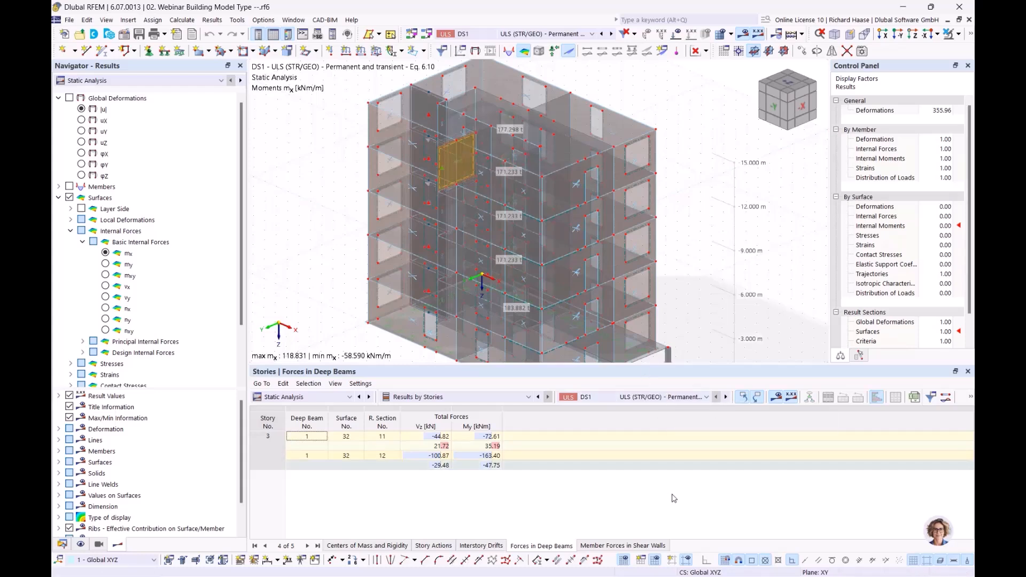
- Show Member Forces in Shear Walls, scroll the rows, and inspect the first row's axial force N
click(624, 546)
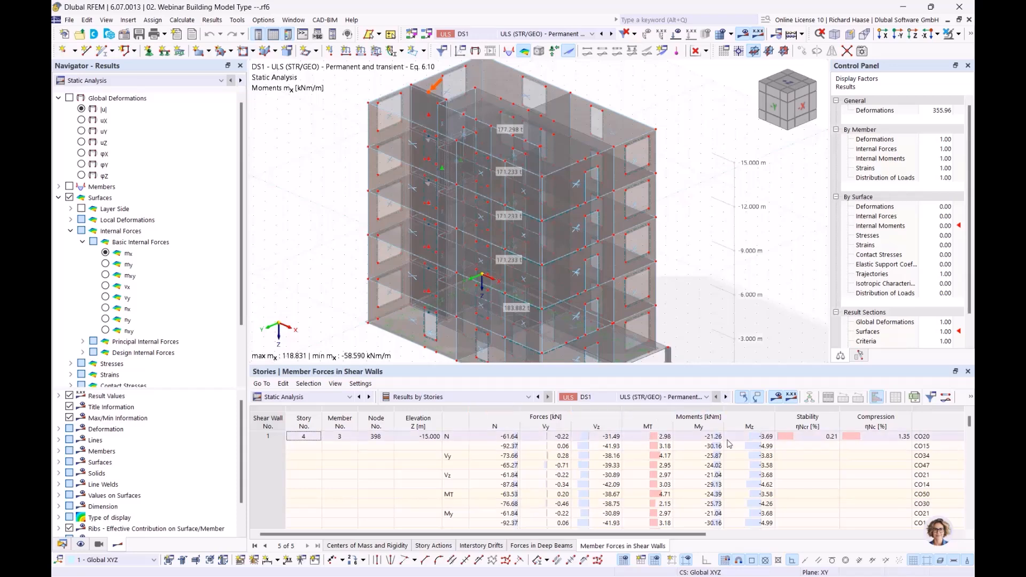
scroll(641, 441, down, 1)
scroll(562, 445, down, 4)
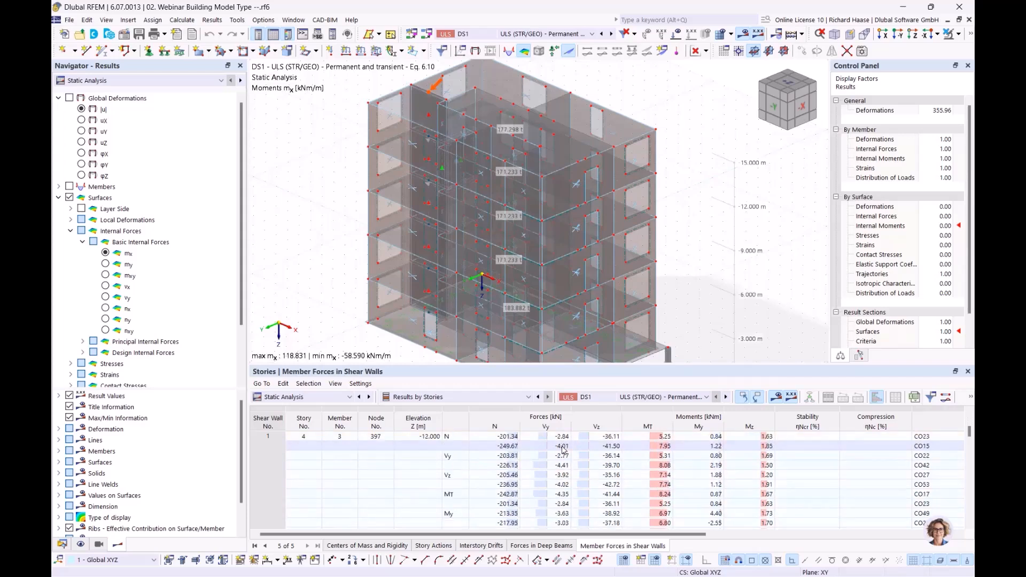
scroll(321, 477, up, 5)
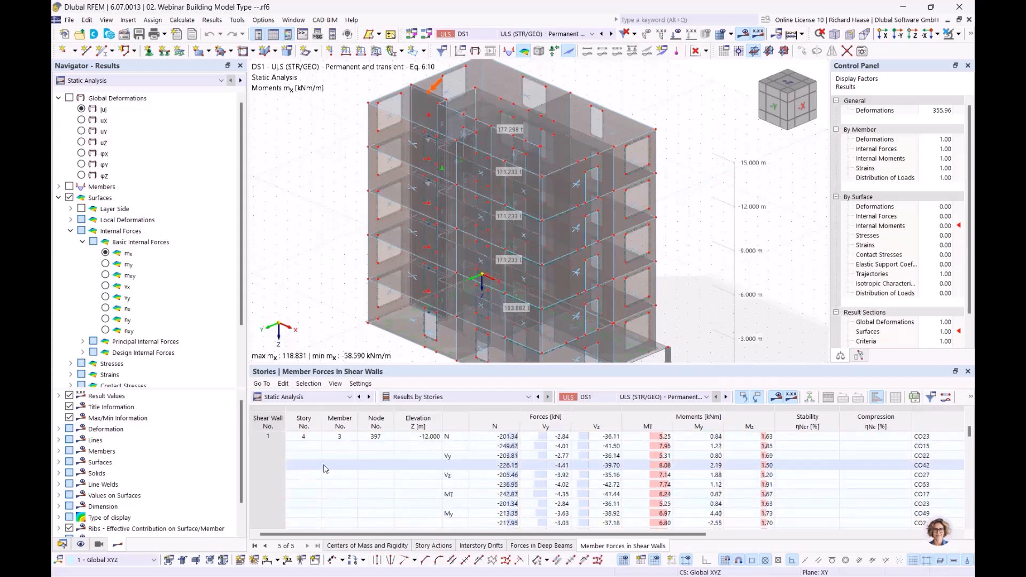
scroll(428, 473, down, 4)
scroll(516, 467, down, 10)
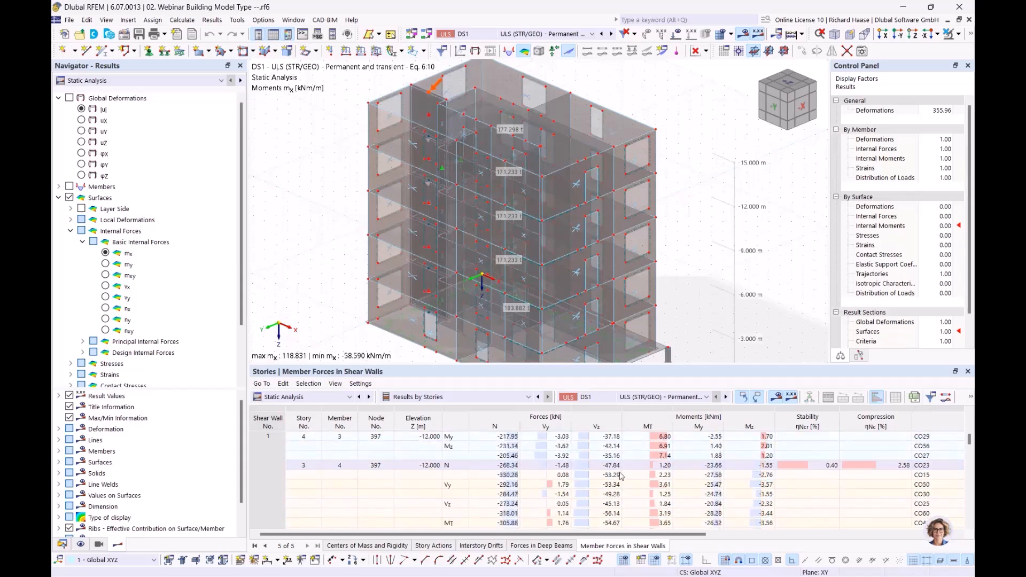
scroll(513, 470, up, 5)
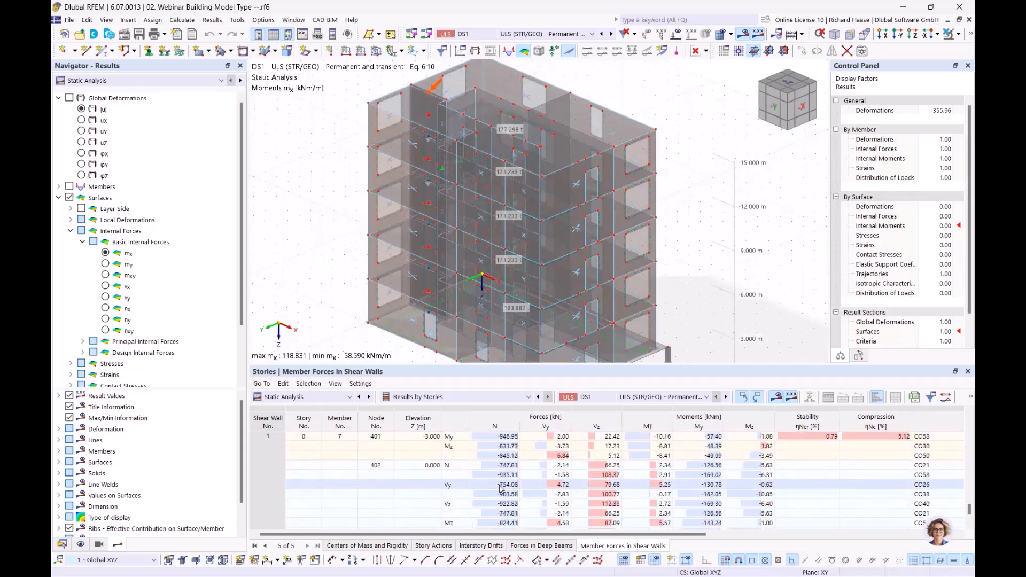
scroll(492, 454, up, 5)
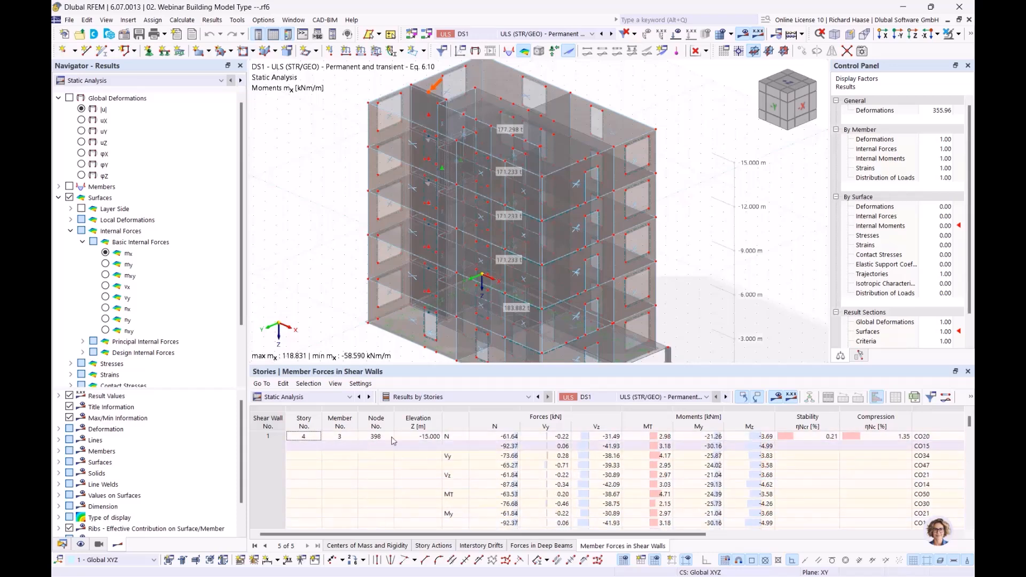
click(512, 439)
scroll(513, 468, down, 5)
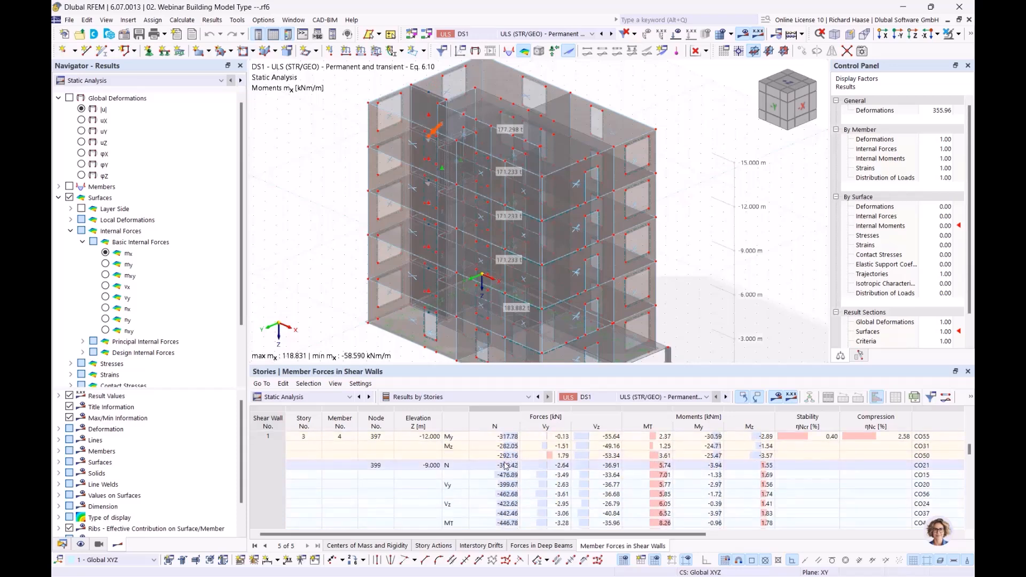
scroll(508, 461, down, 3)
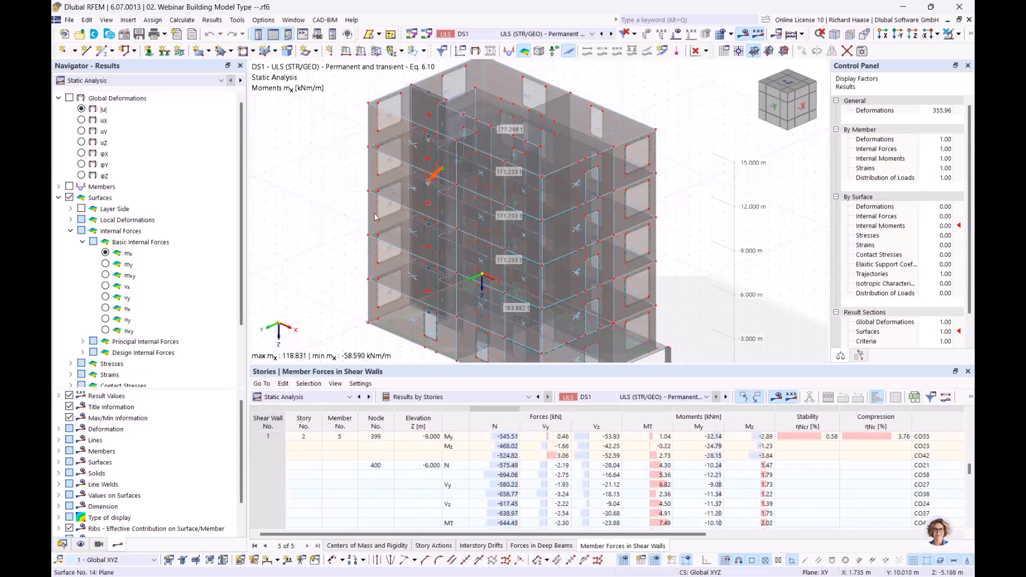